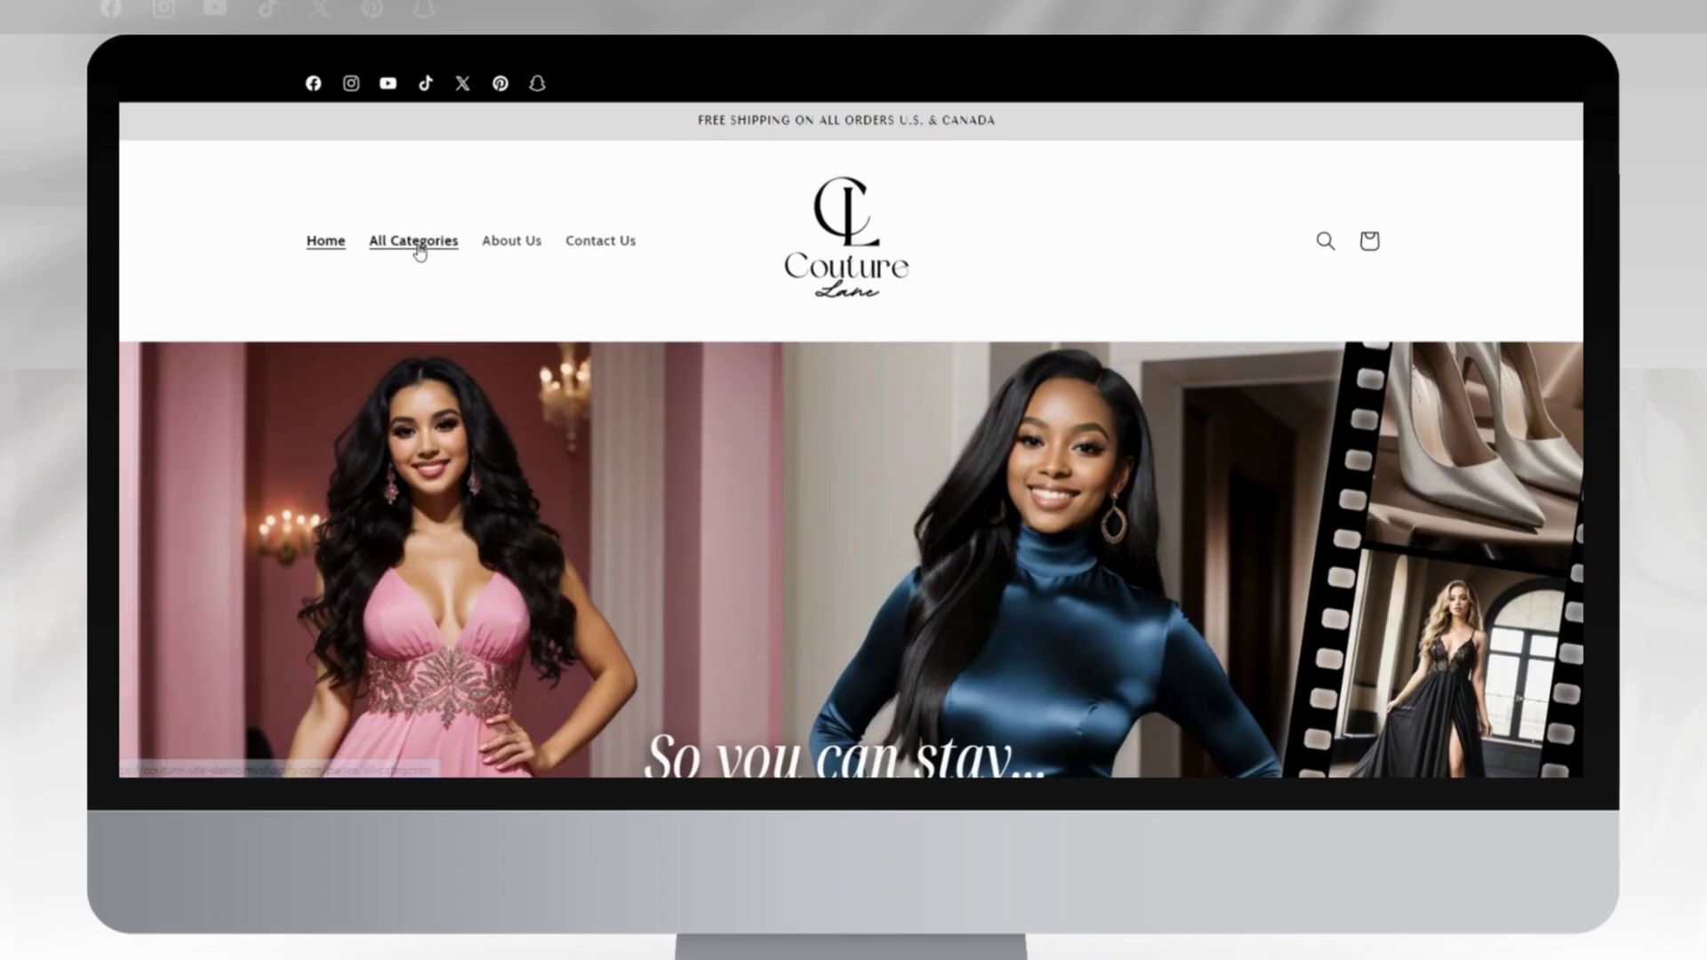
Step: Open All Categories from the header menu and scroll through the Shoes, Bags and Belts collections
click(402, 246)
scroll(851, 534, down, 10)
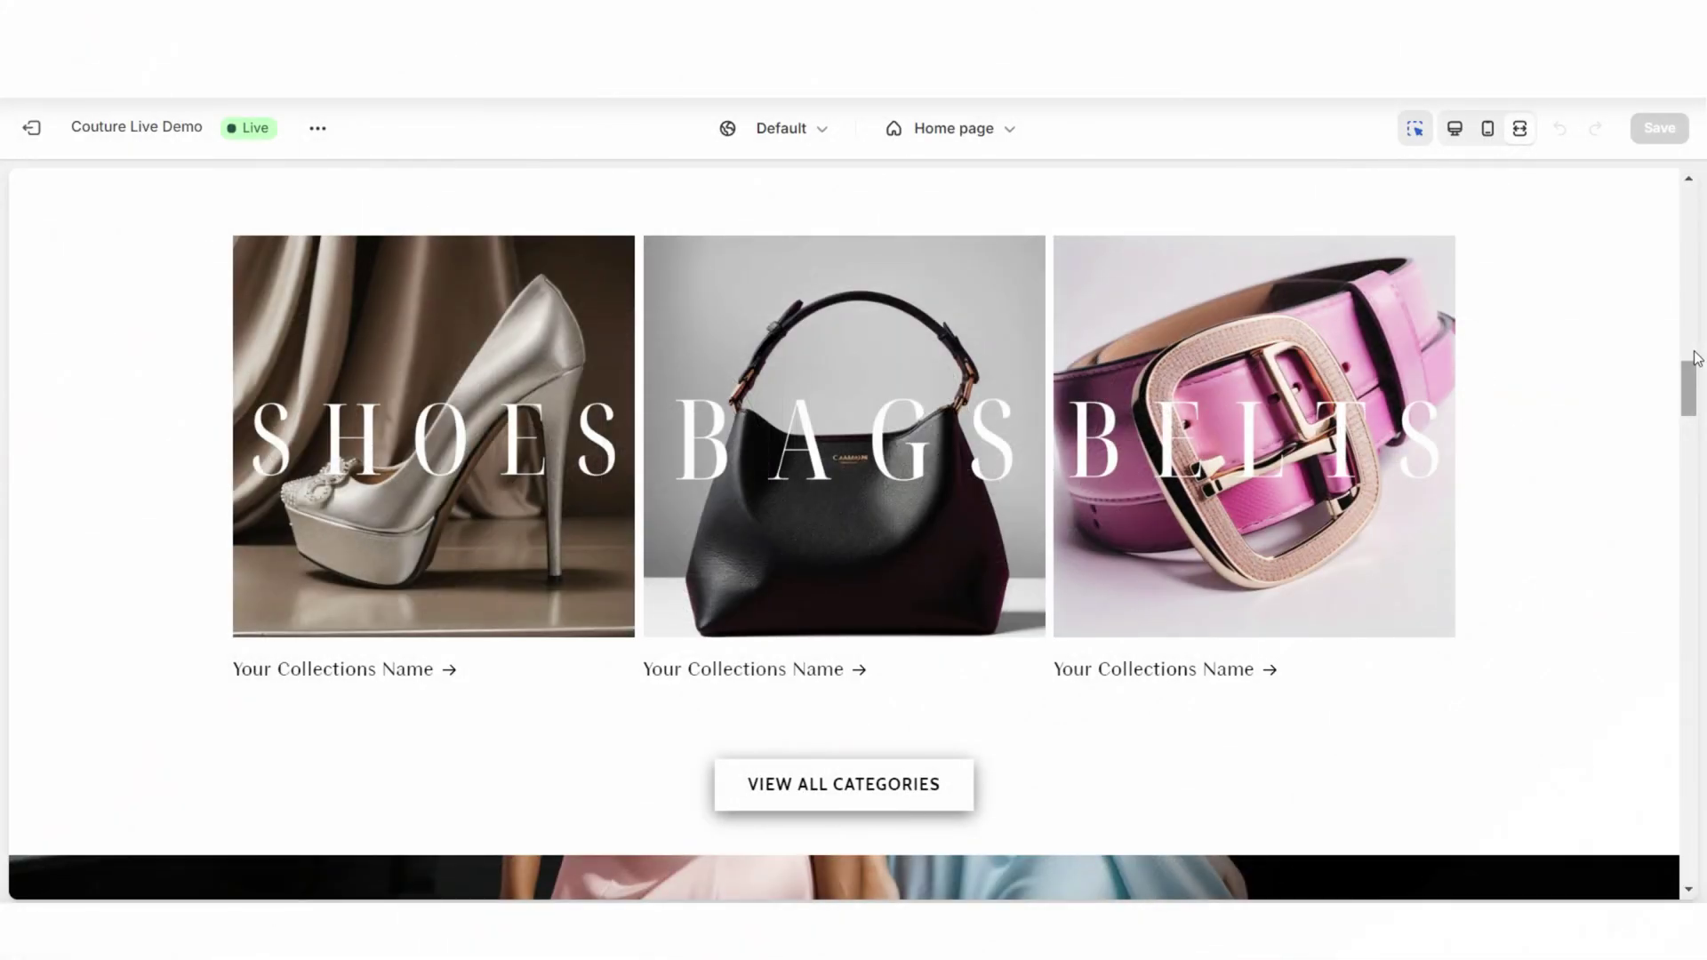
Step: Scroll through the Couture Live Demo home page preview, past the promo and email signup sections
scroll(1697, 359, up, 9)
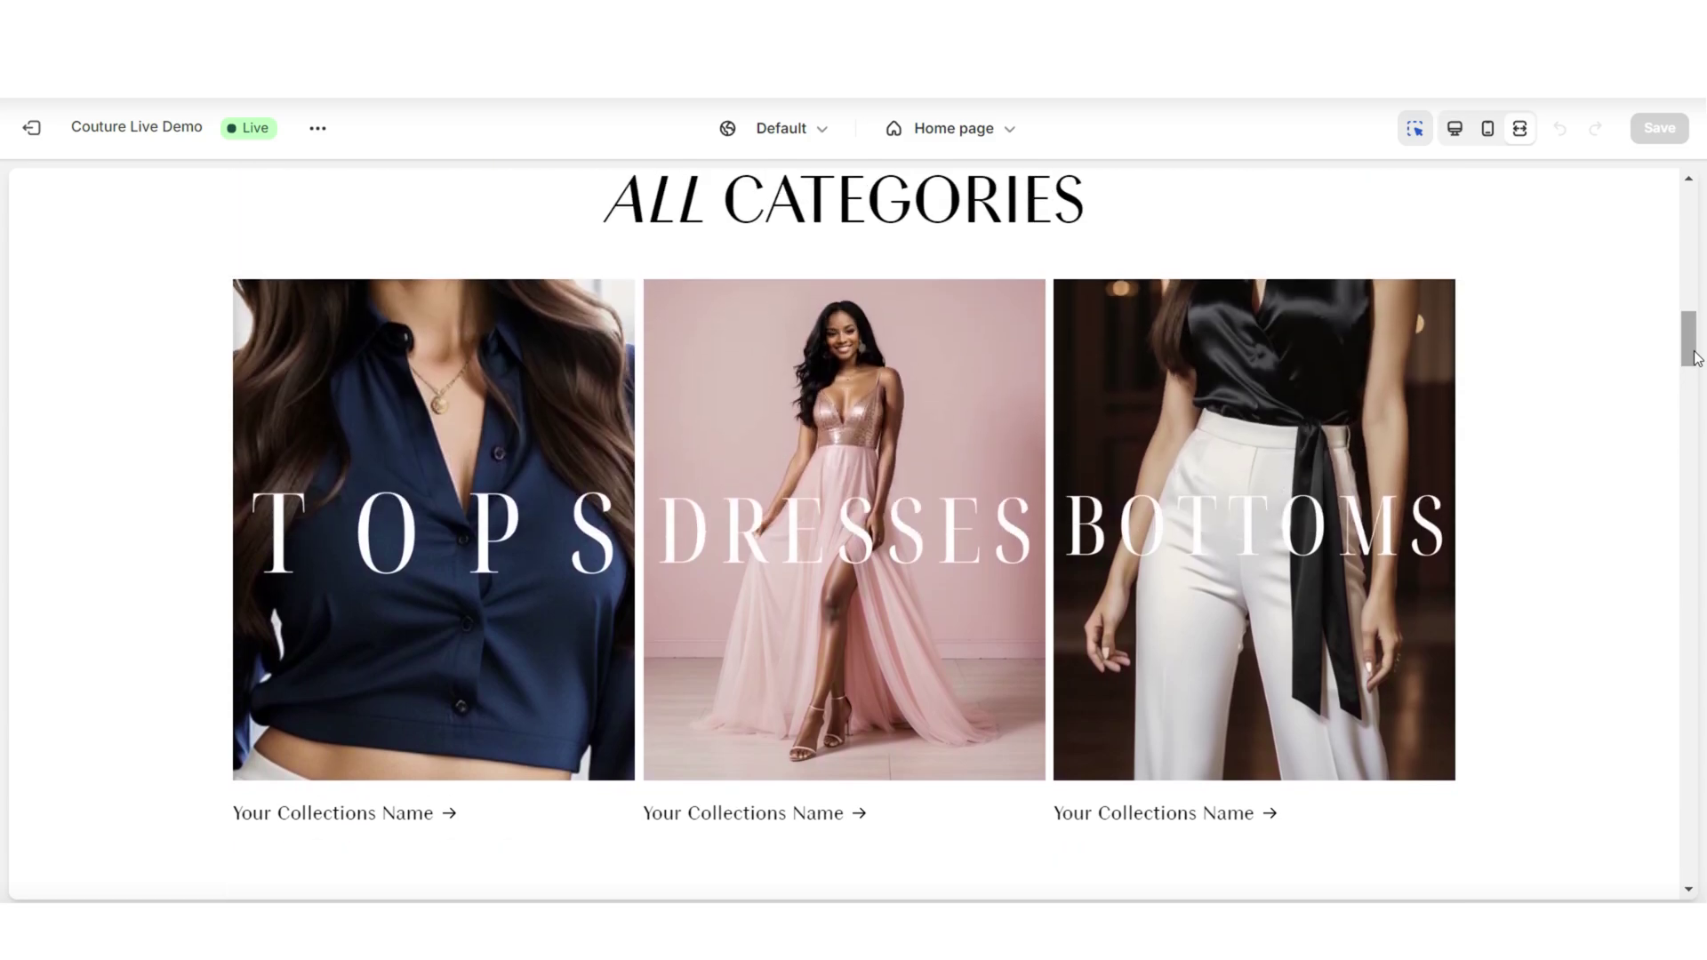
scroll(1697, 358, up, 10)
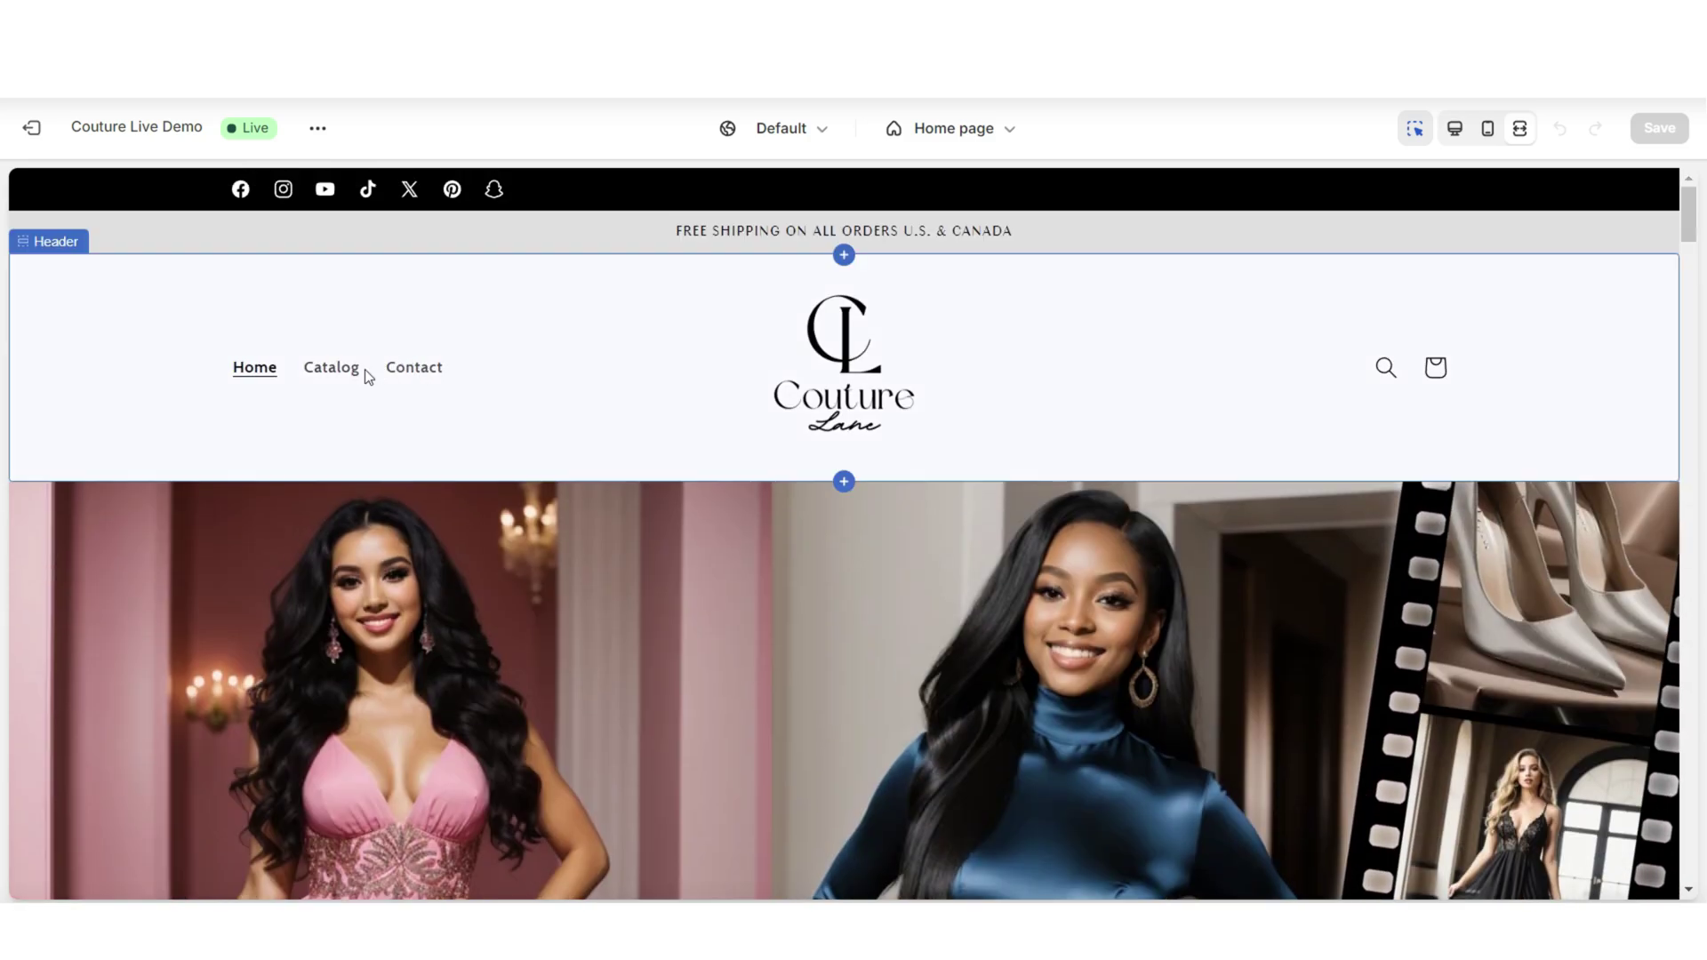
drag(1689, 192, 1690, 625)
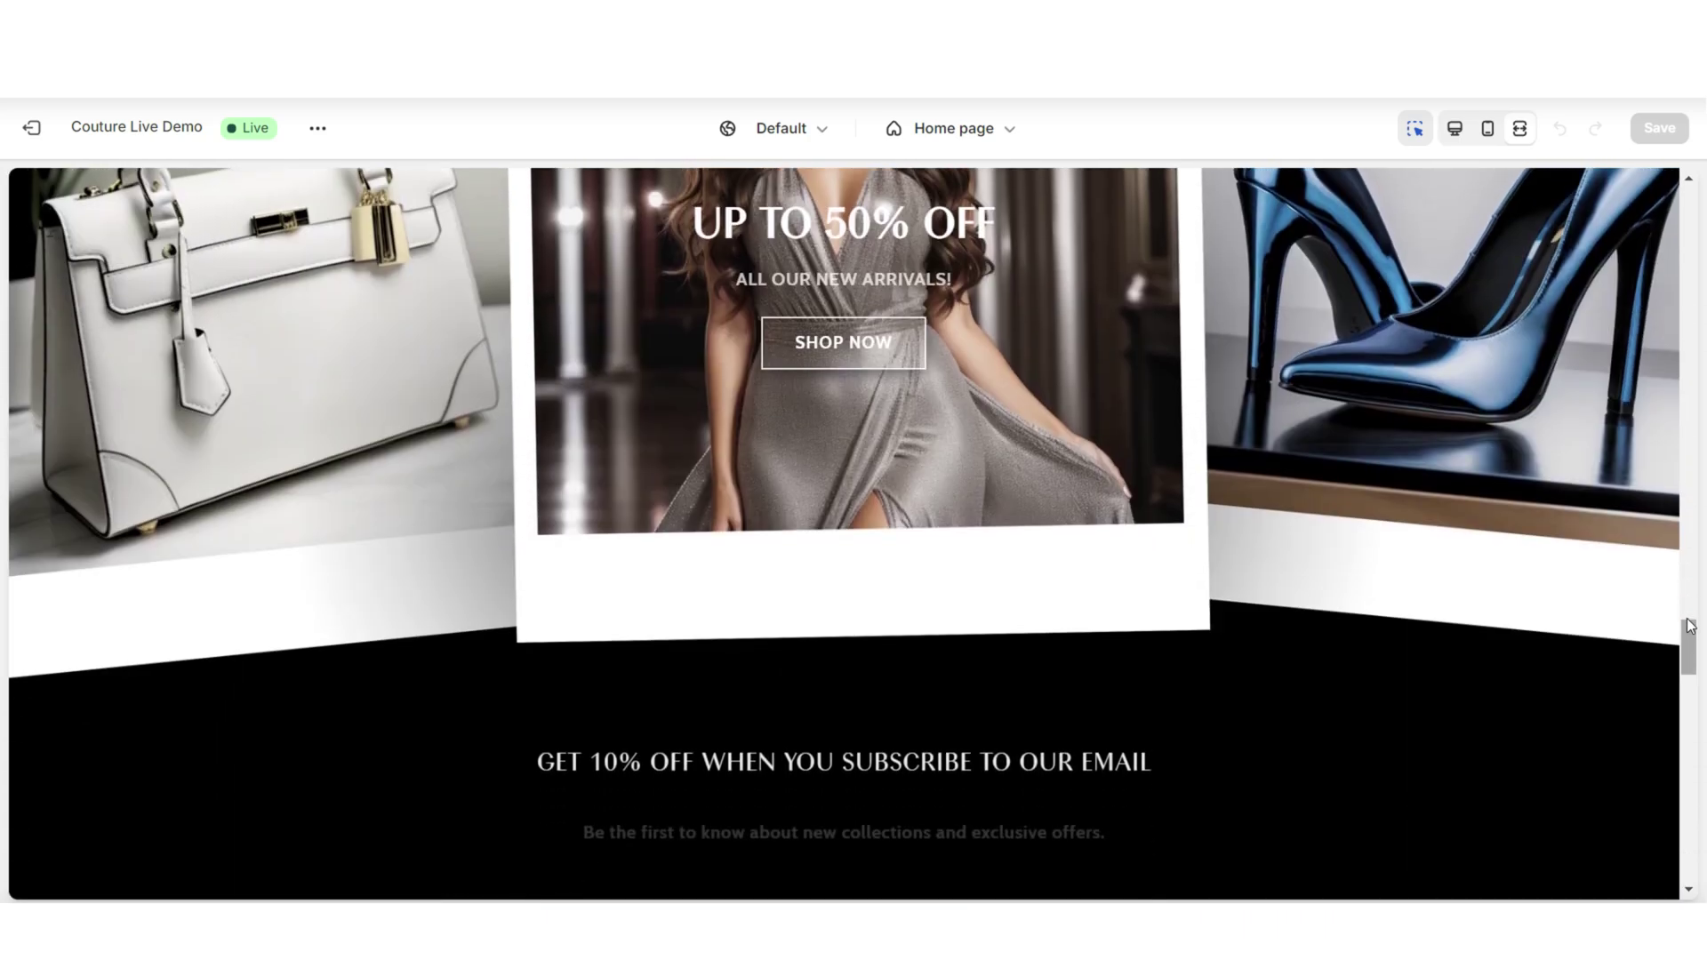
scroll(1694, 648, down, 10)
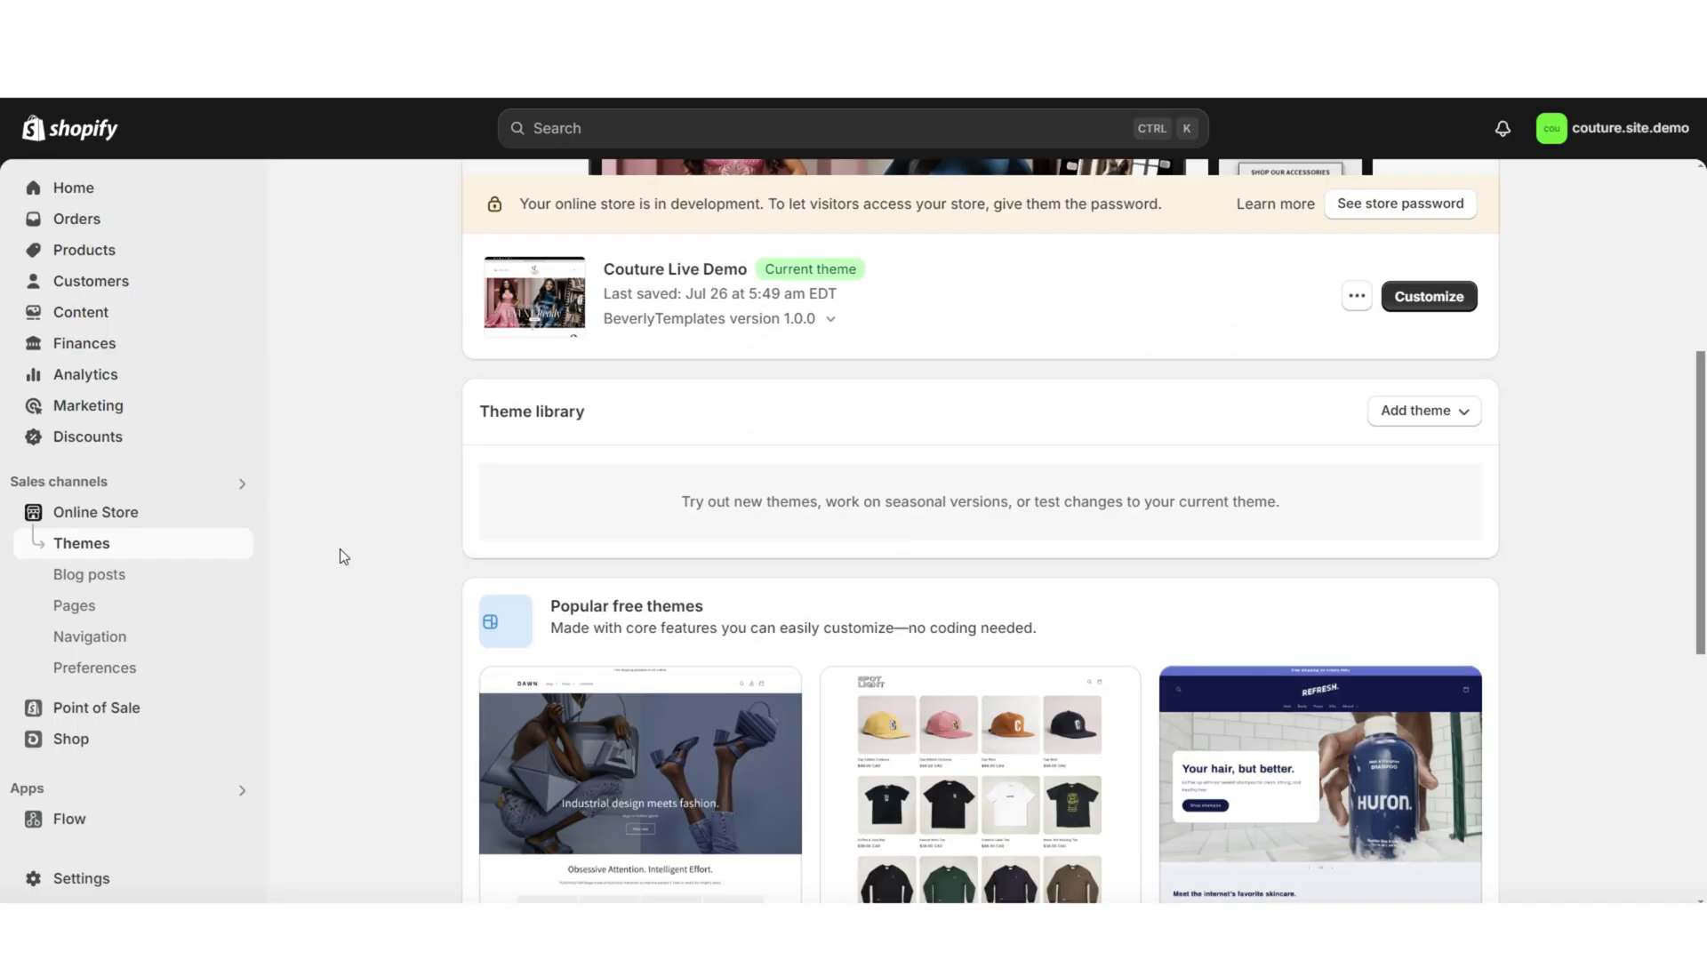
Step: Look over the store's Pages and Blog posts lists, then start a new blank store page
scroll(340, 548, up, 5)
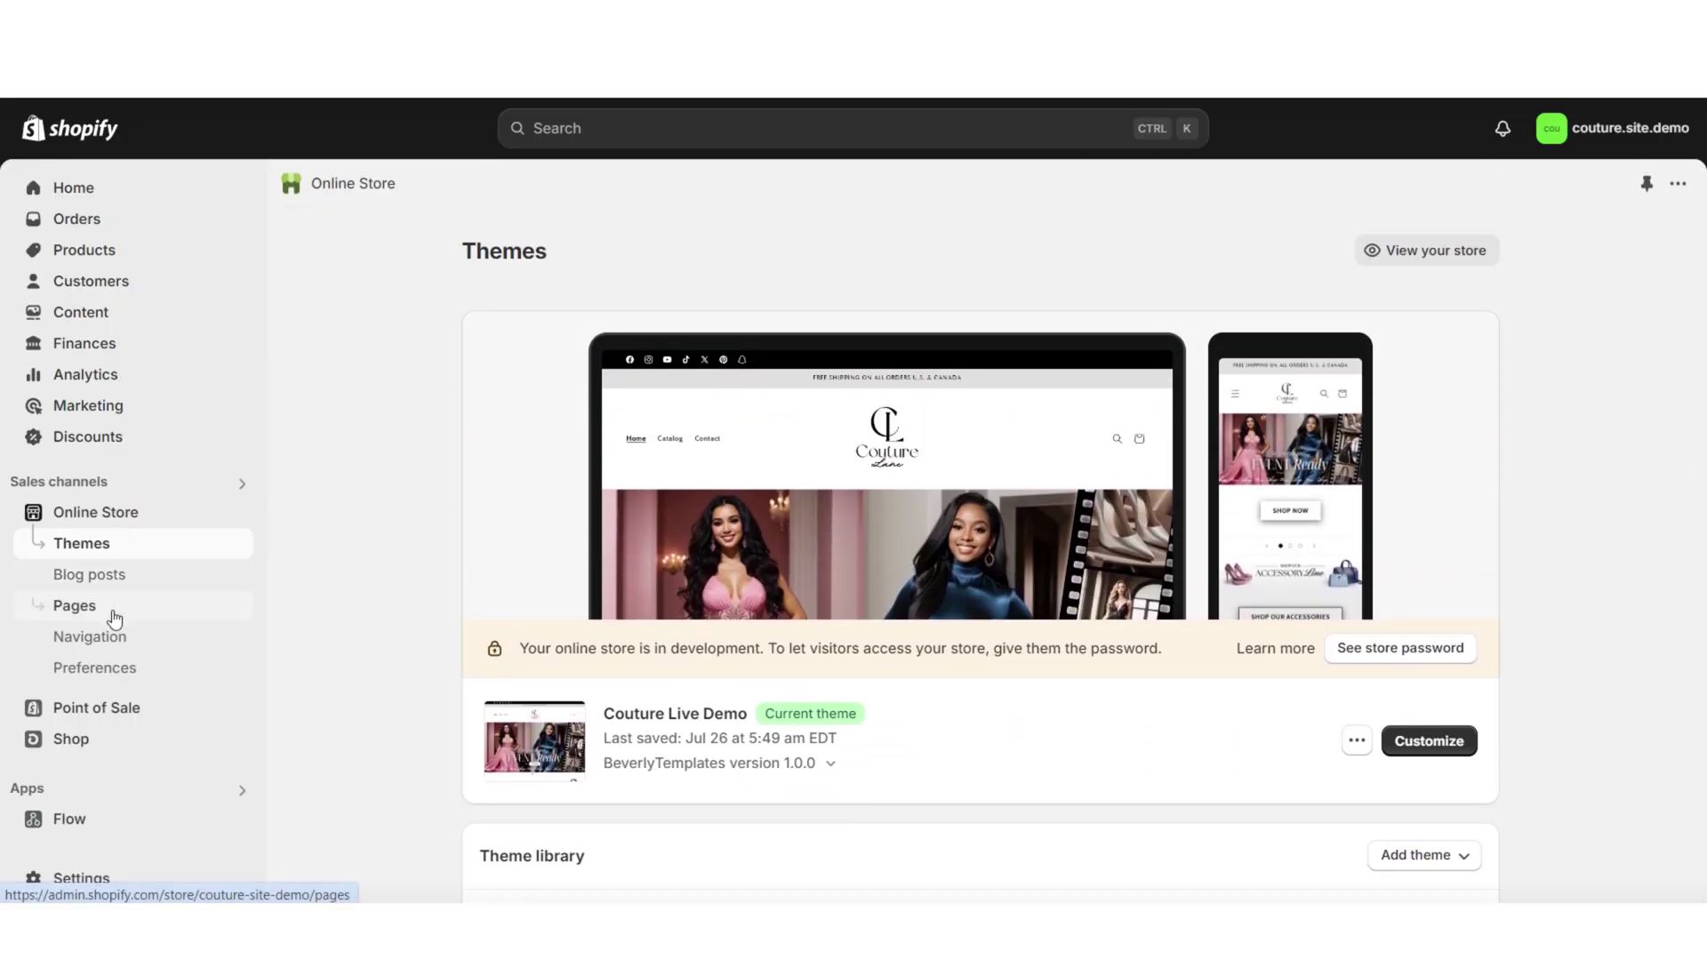
click(115, 618)
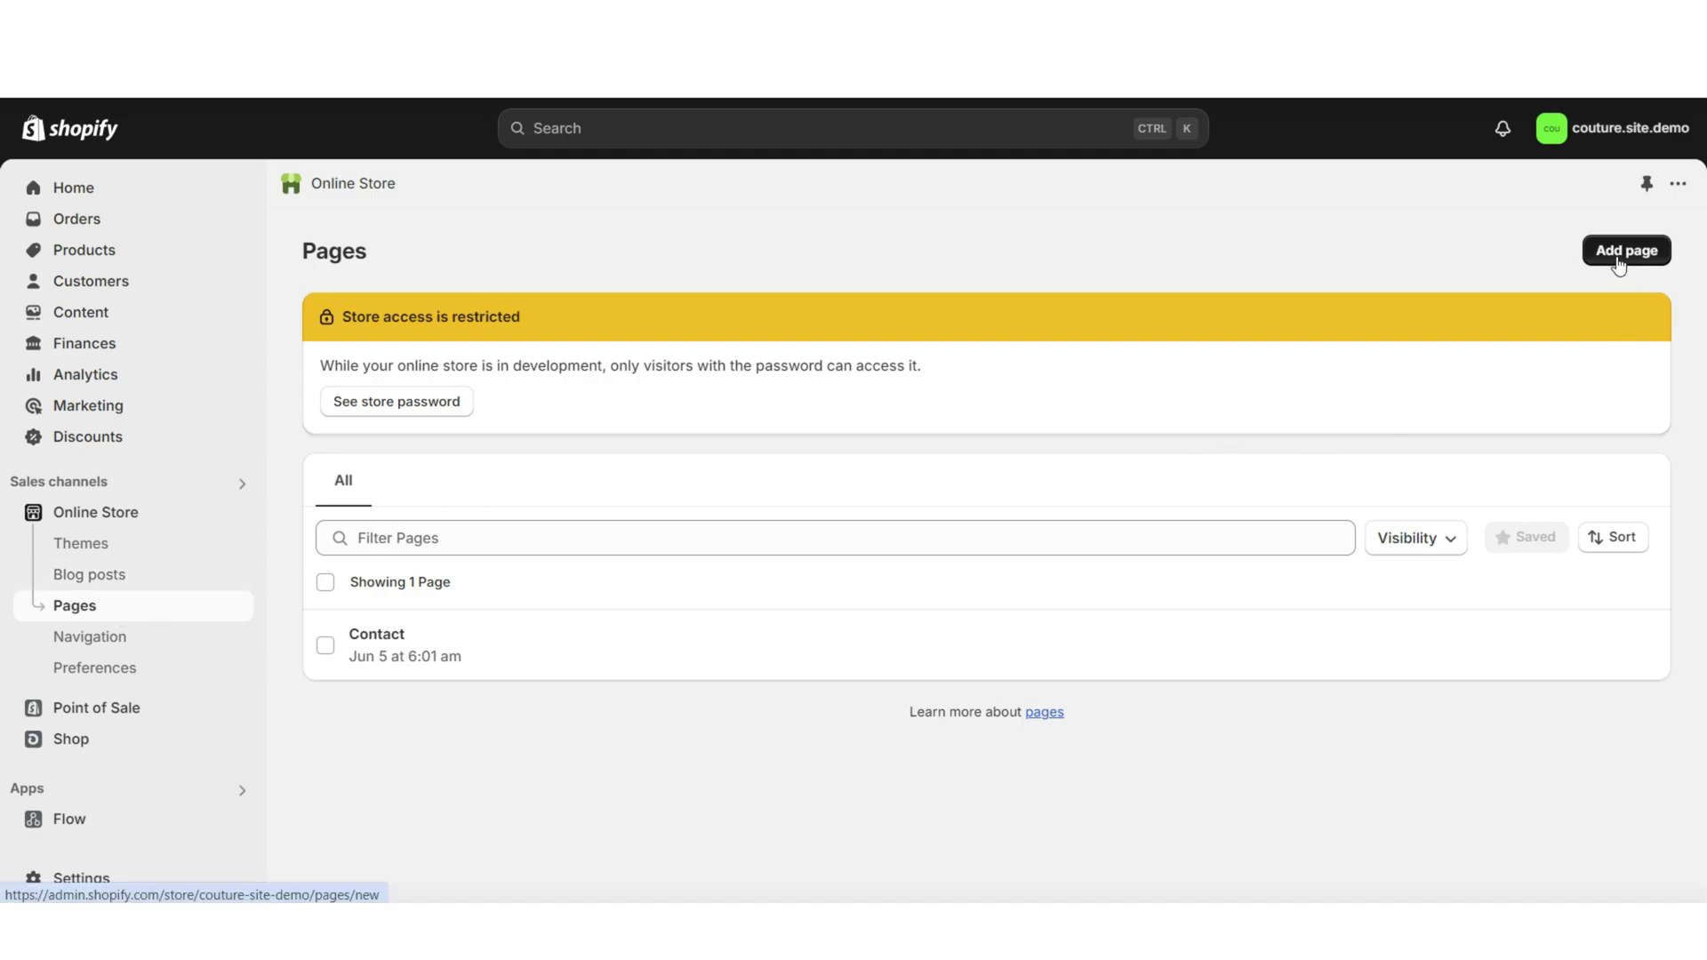
click(164, 583)
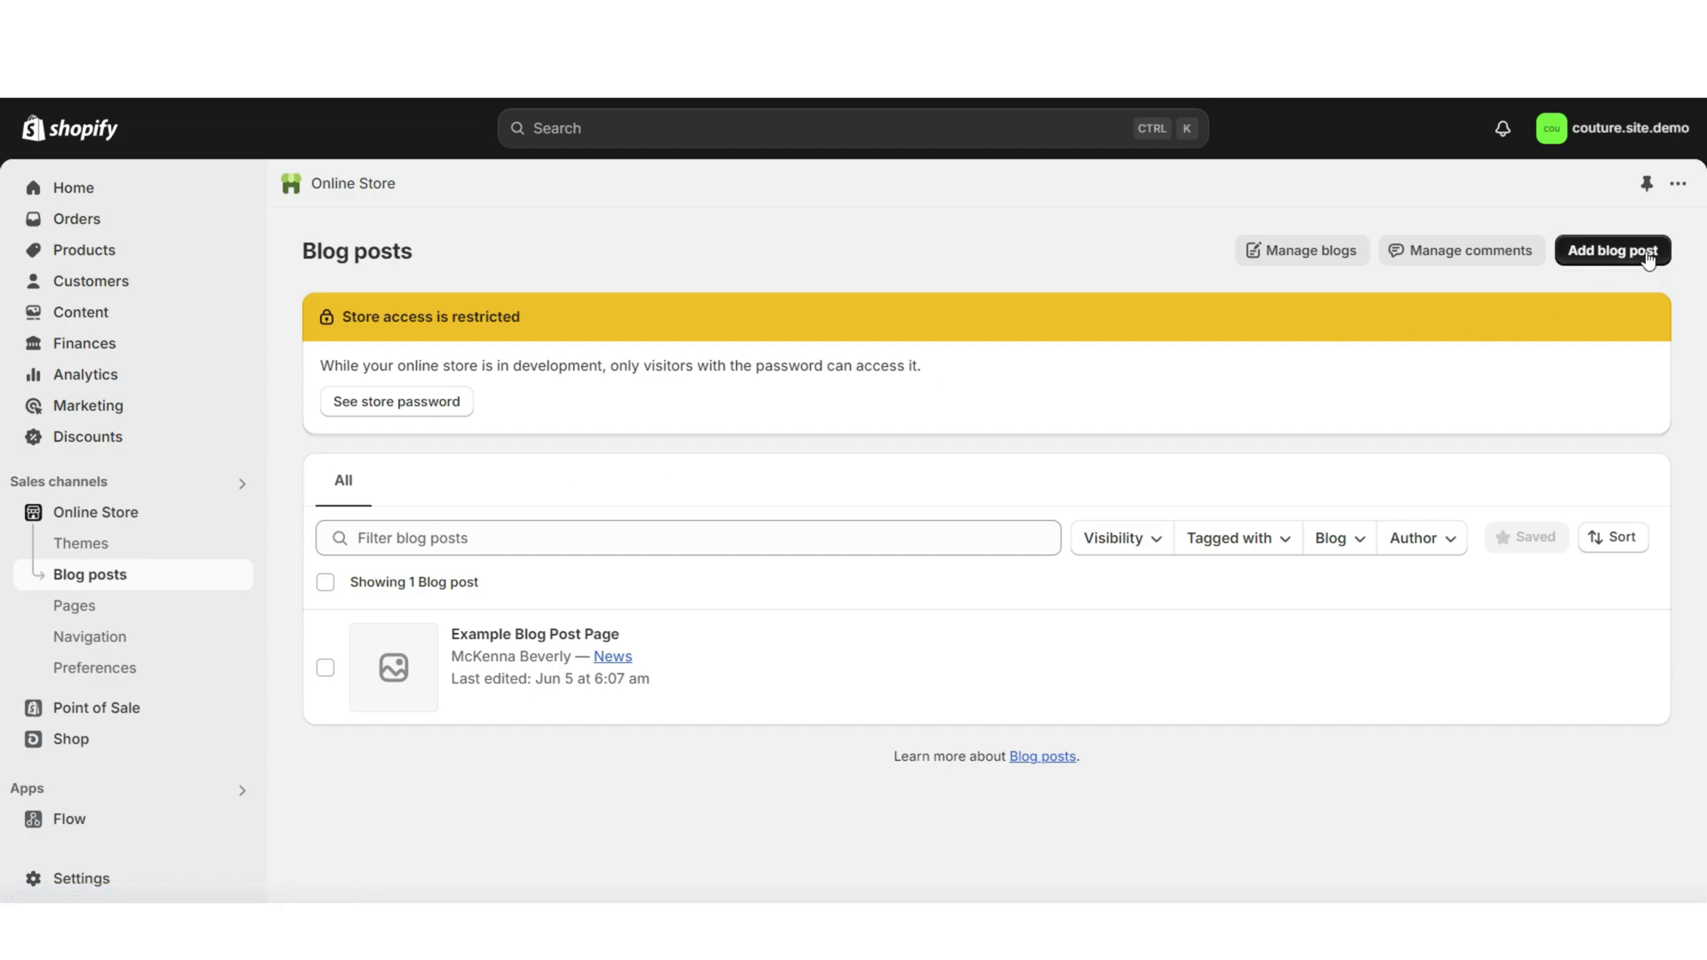
click(1280, 259)
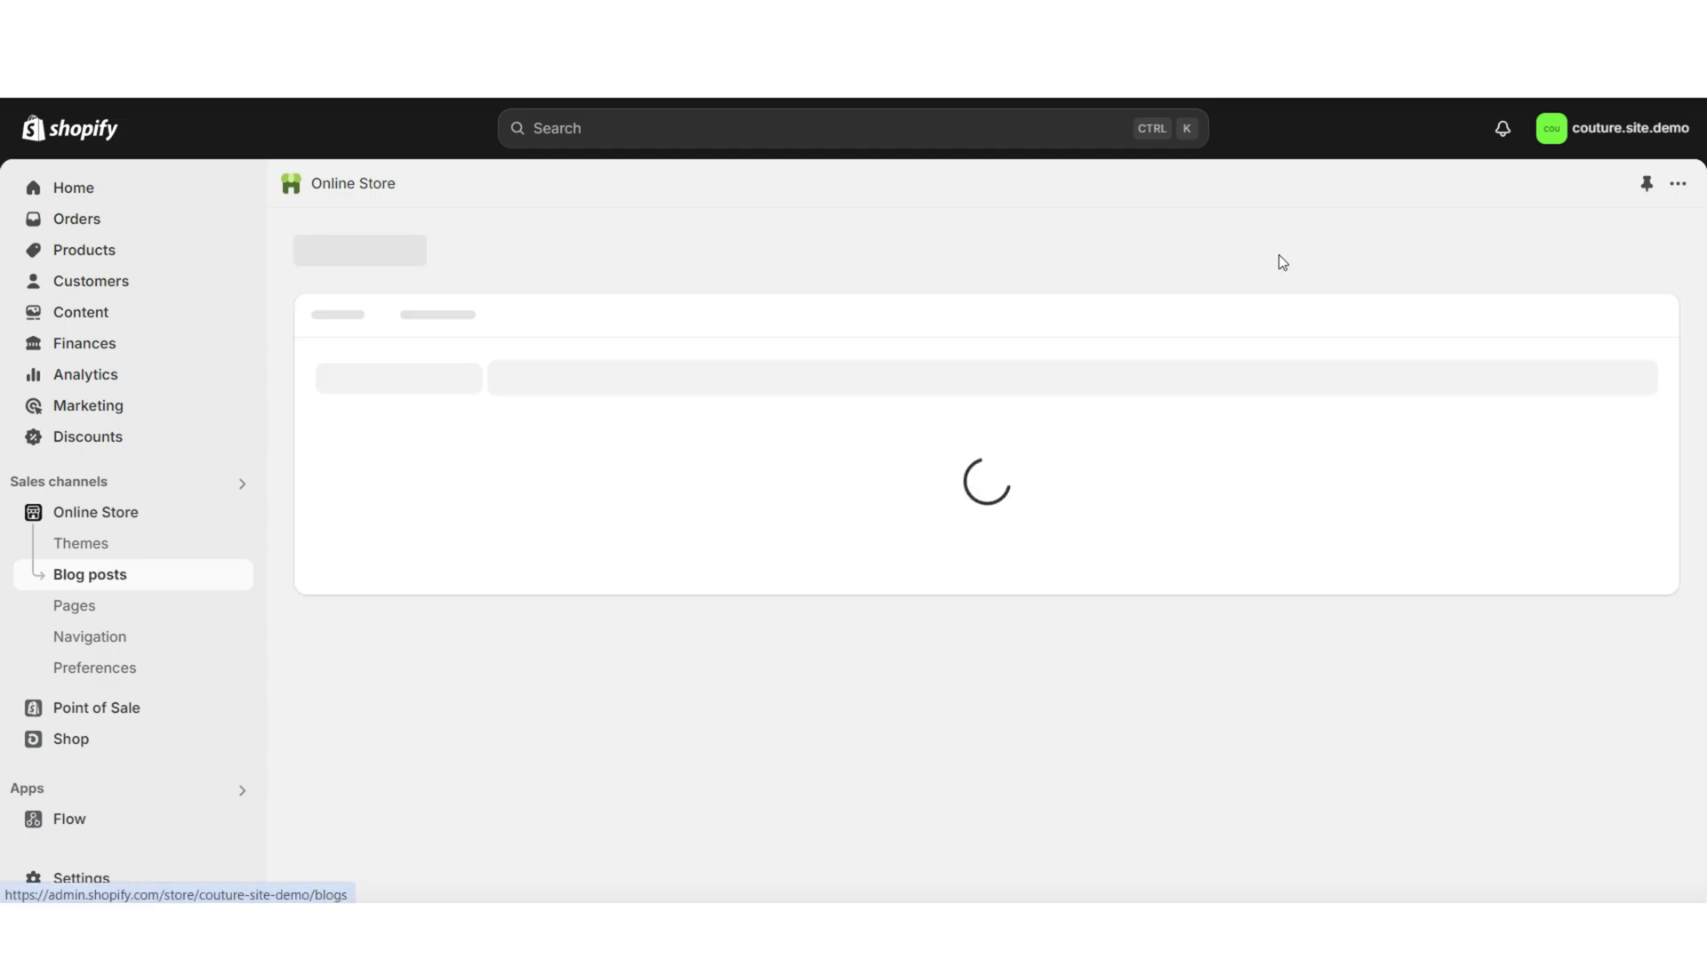
click(75, 605)
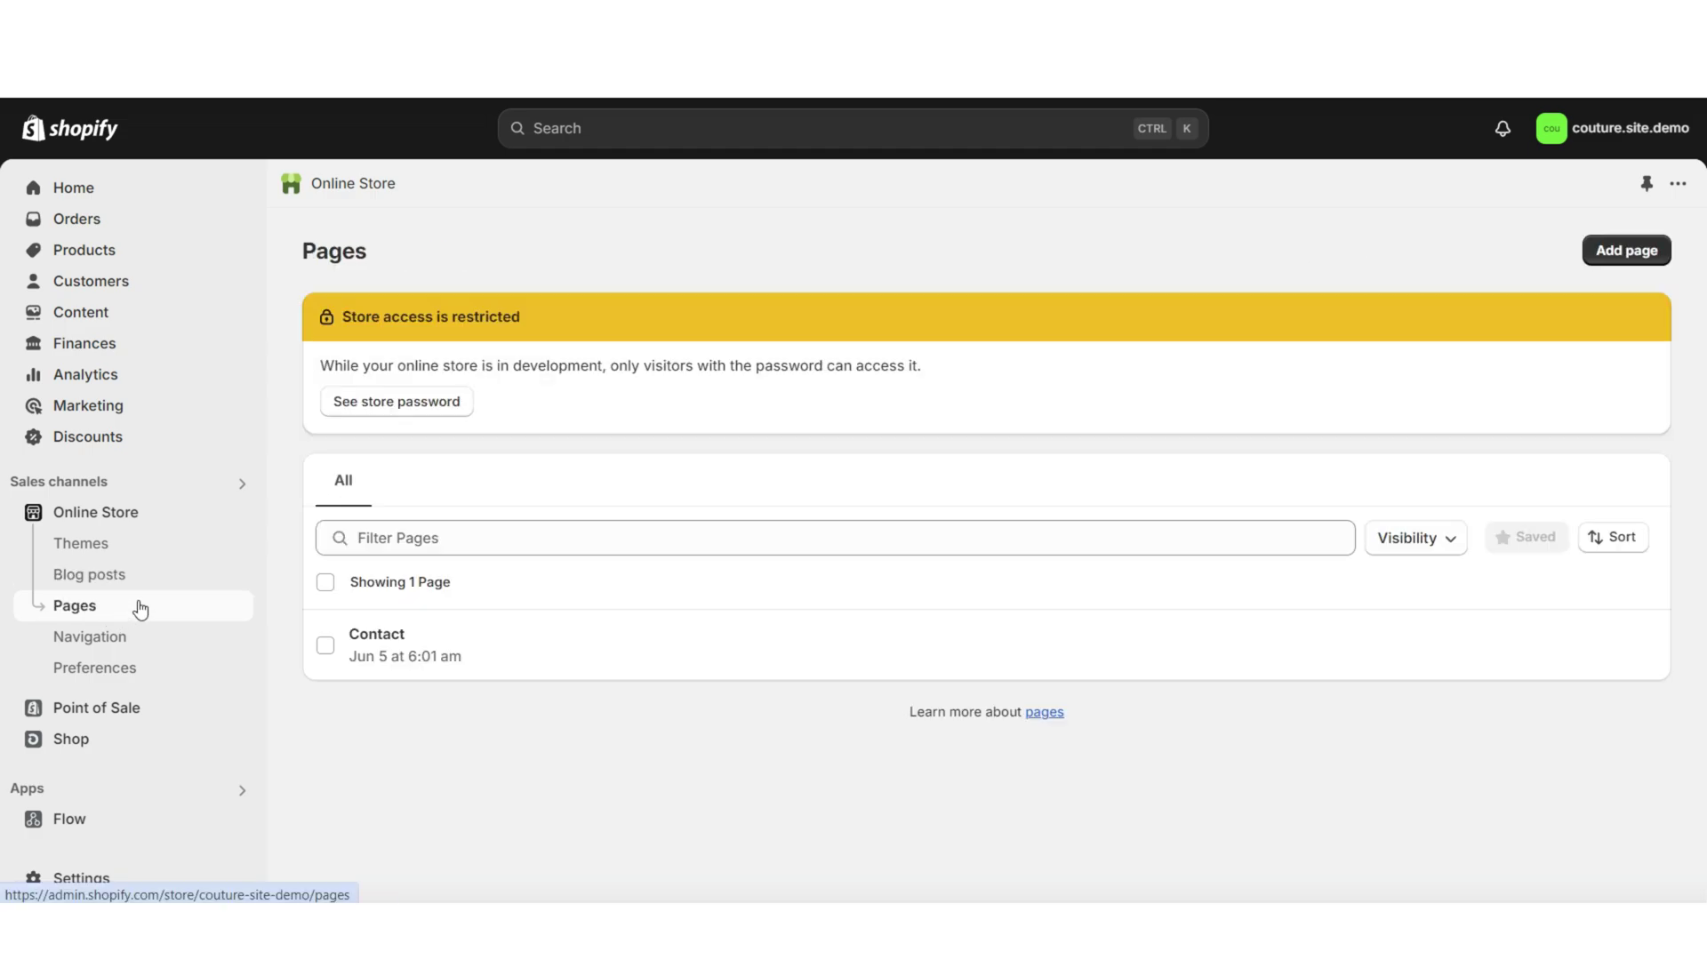
click(1608, 255)
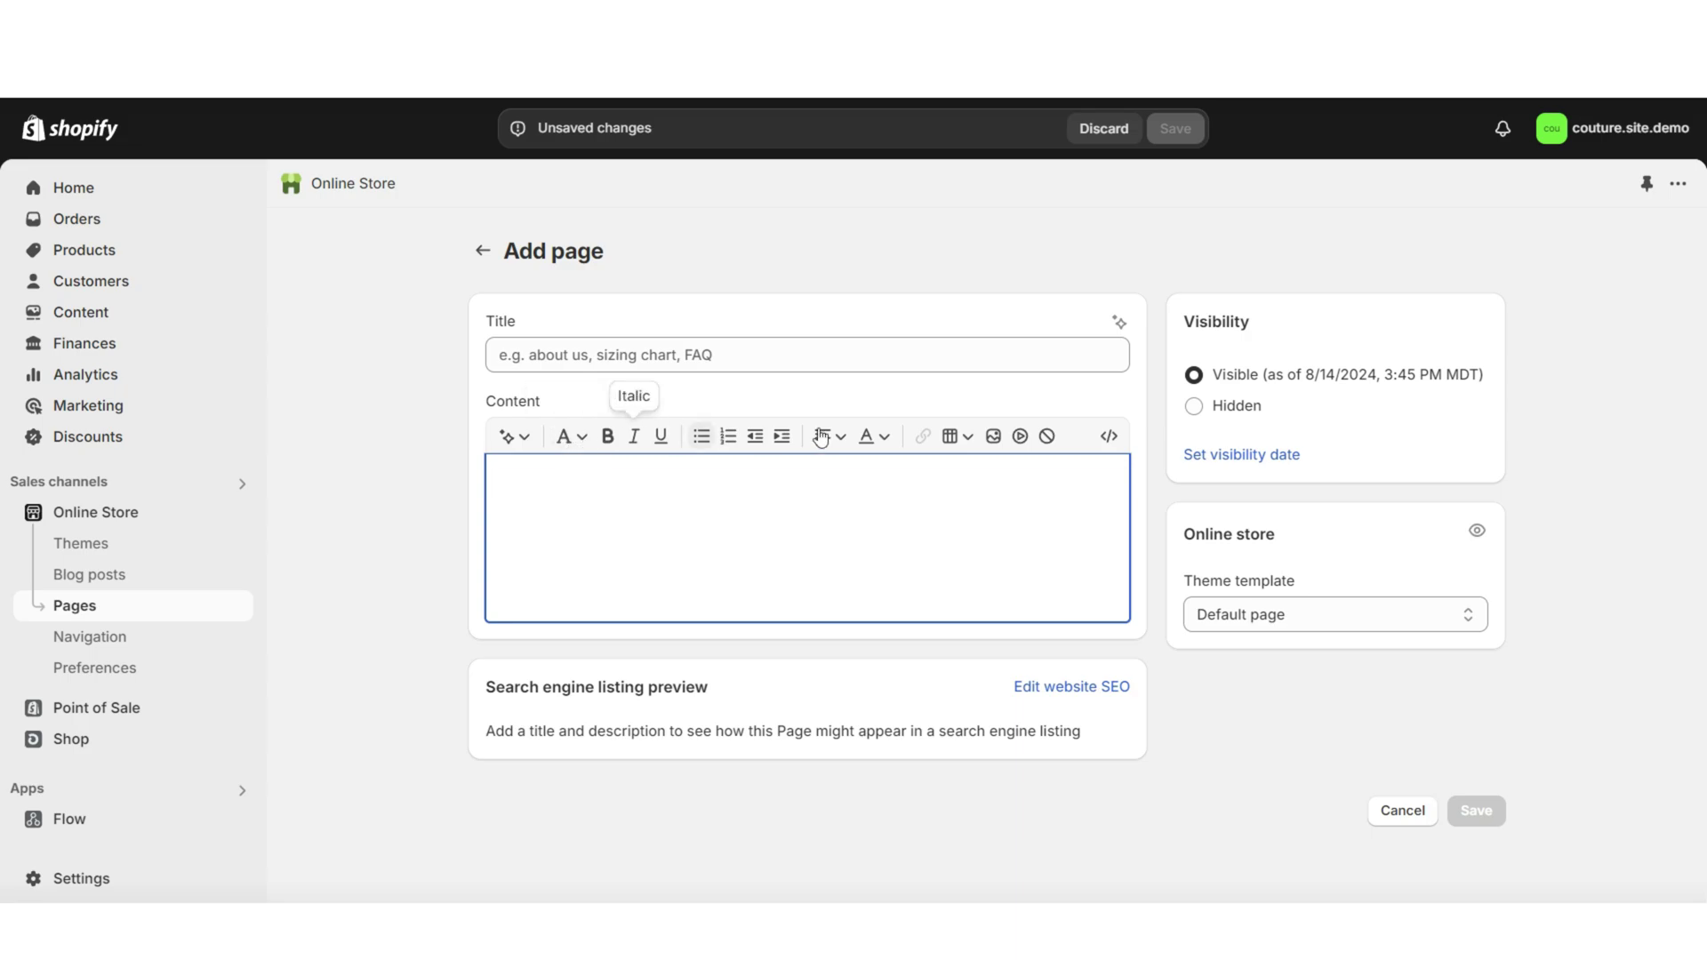
Step: Save a new page titled 'About Us' and return to the Themes page
click(830, 365)
text(About Us)
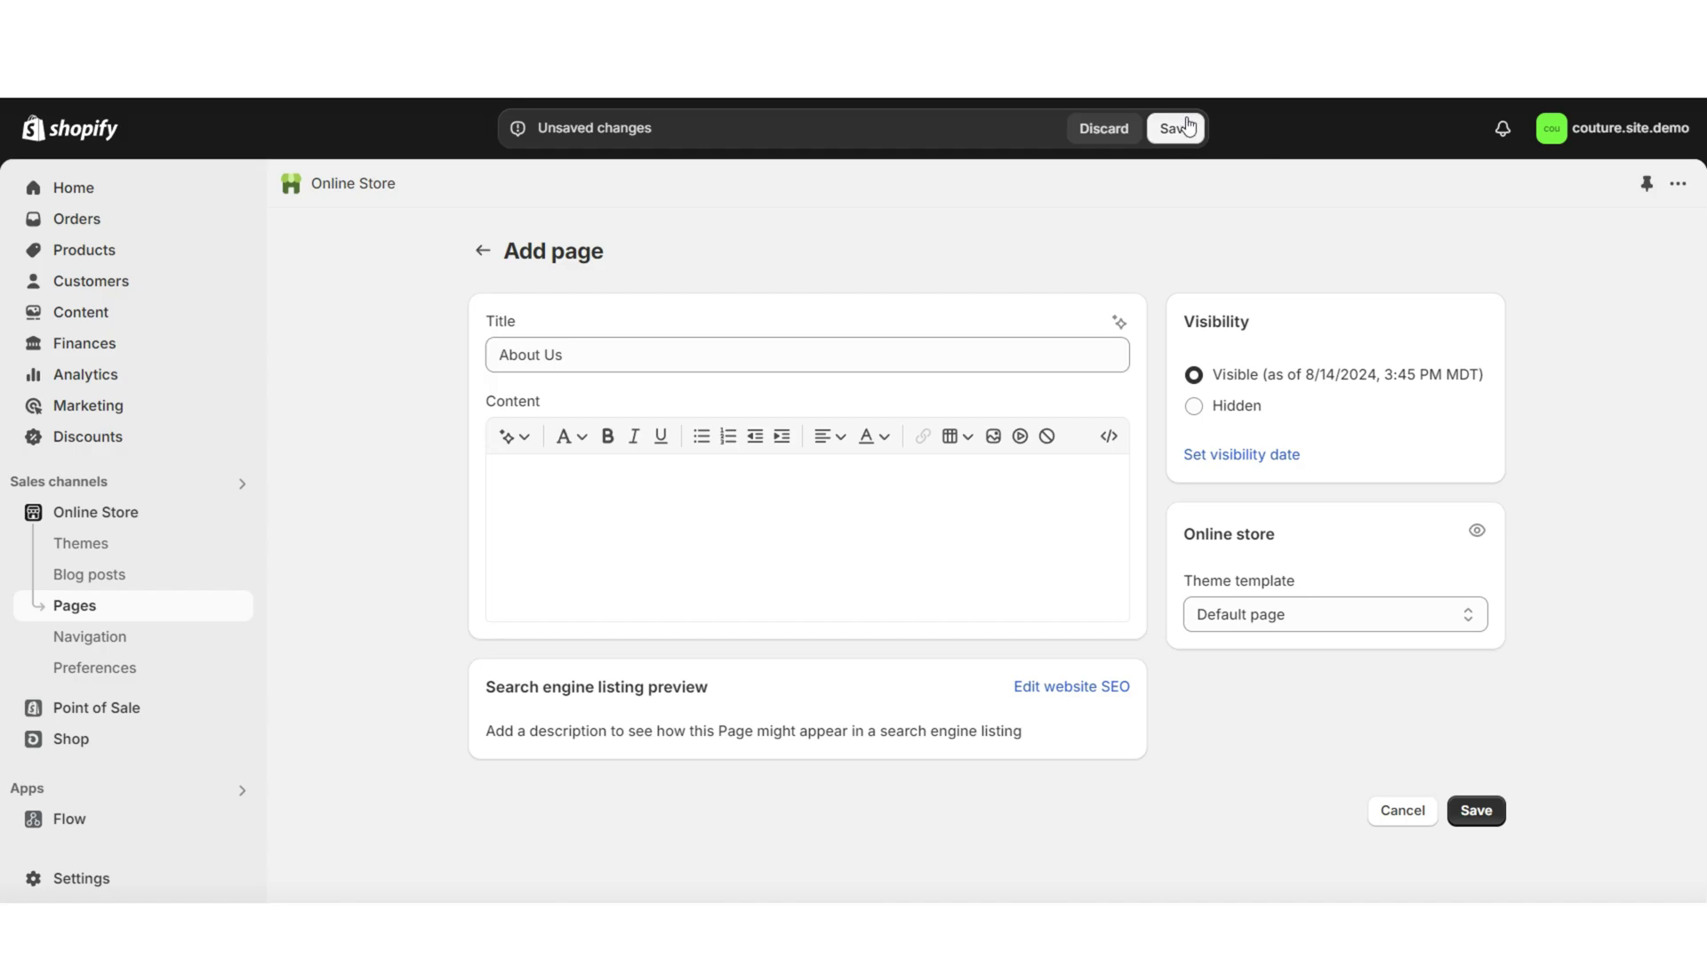
click(1176, 129)
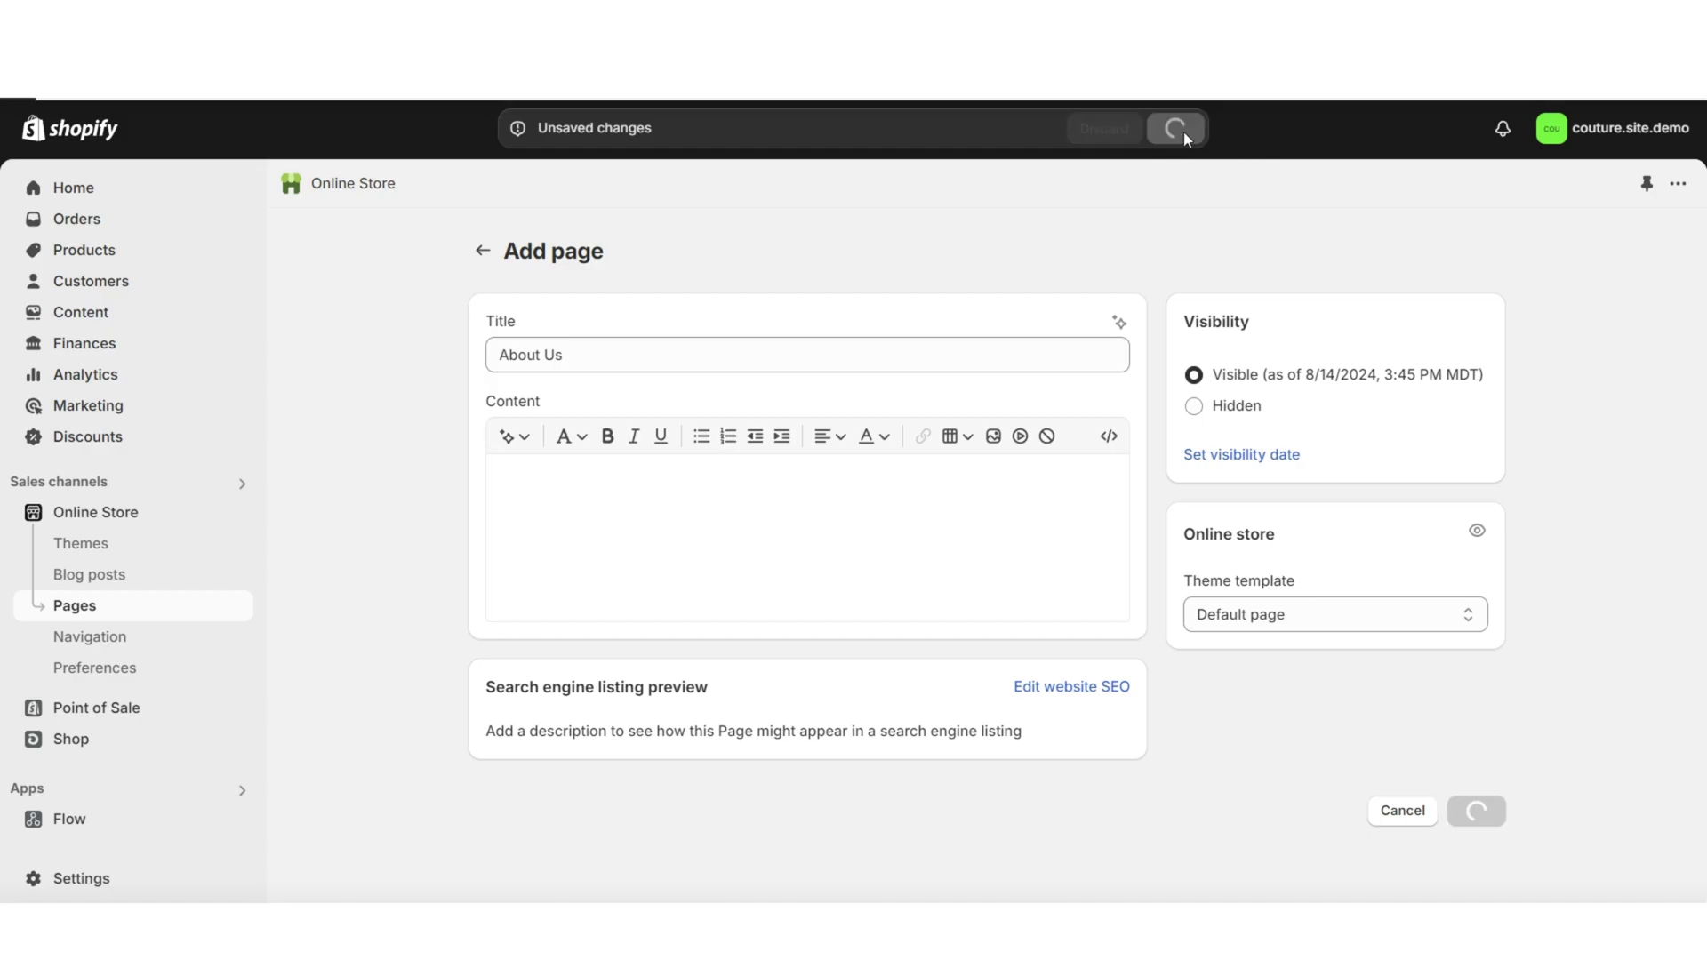
click(160, 515)
scroll(1020, 610, down, 3)
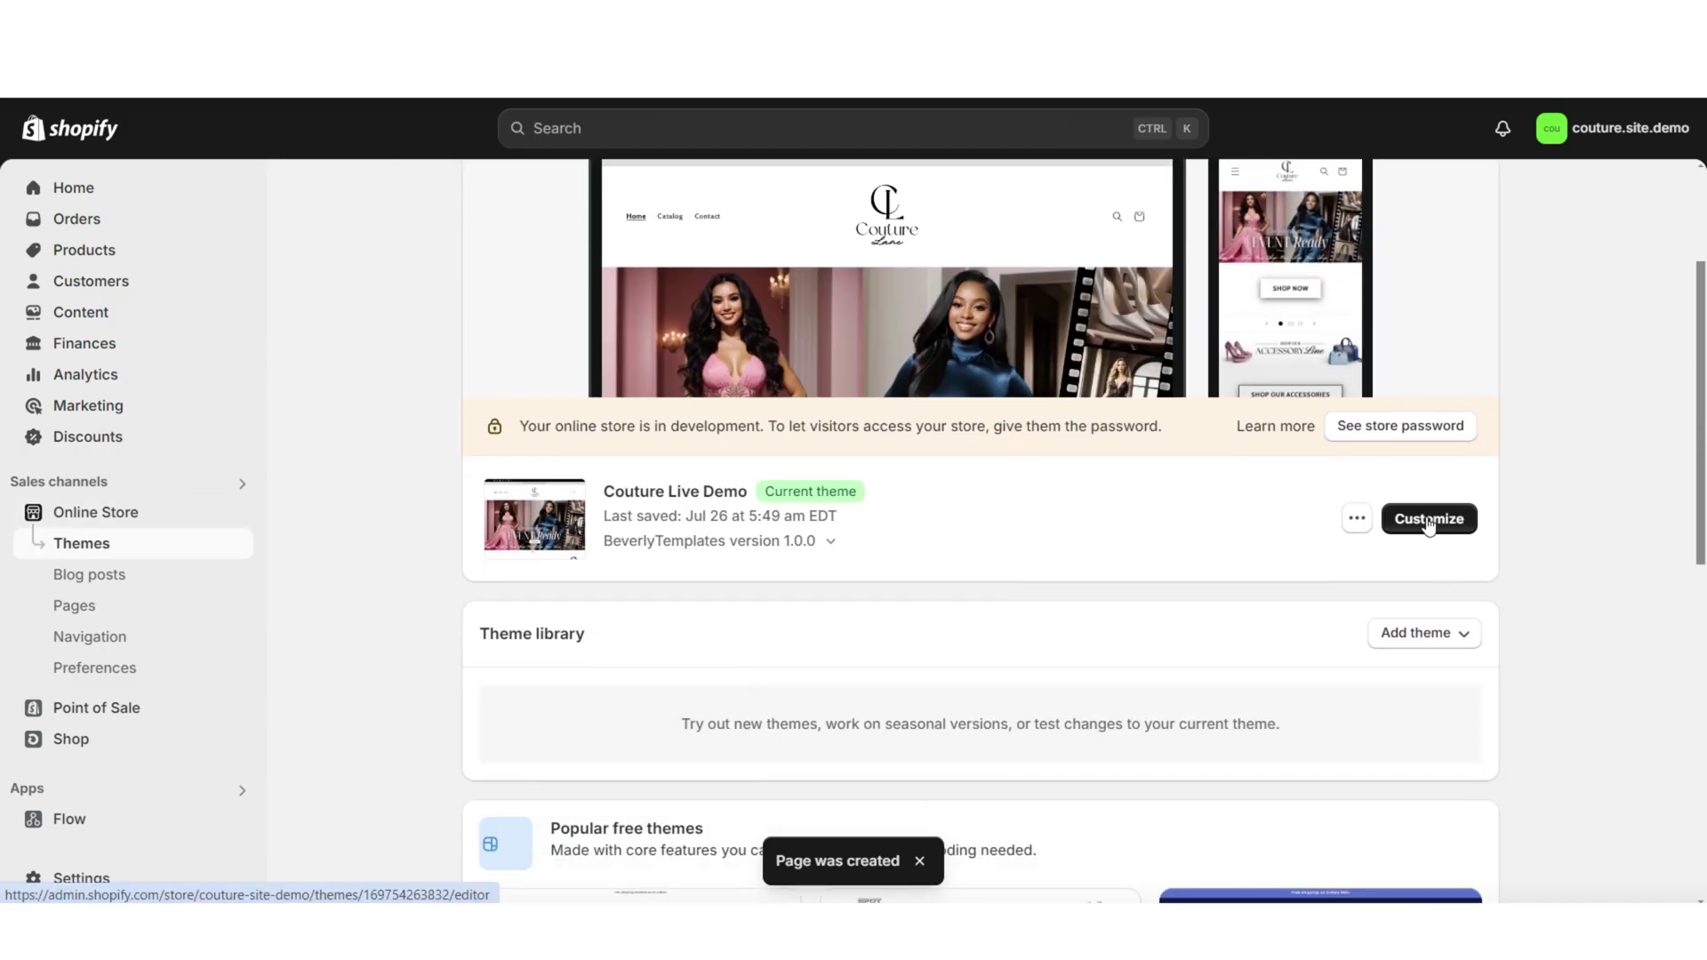
Step: In the theme editor, create a page template 'aboutustemplate' based on Default page
click(1429, 521)
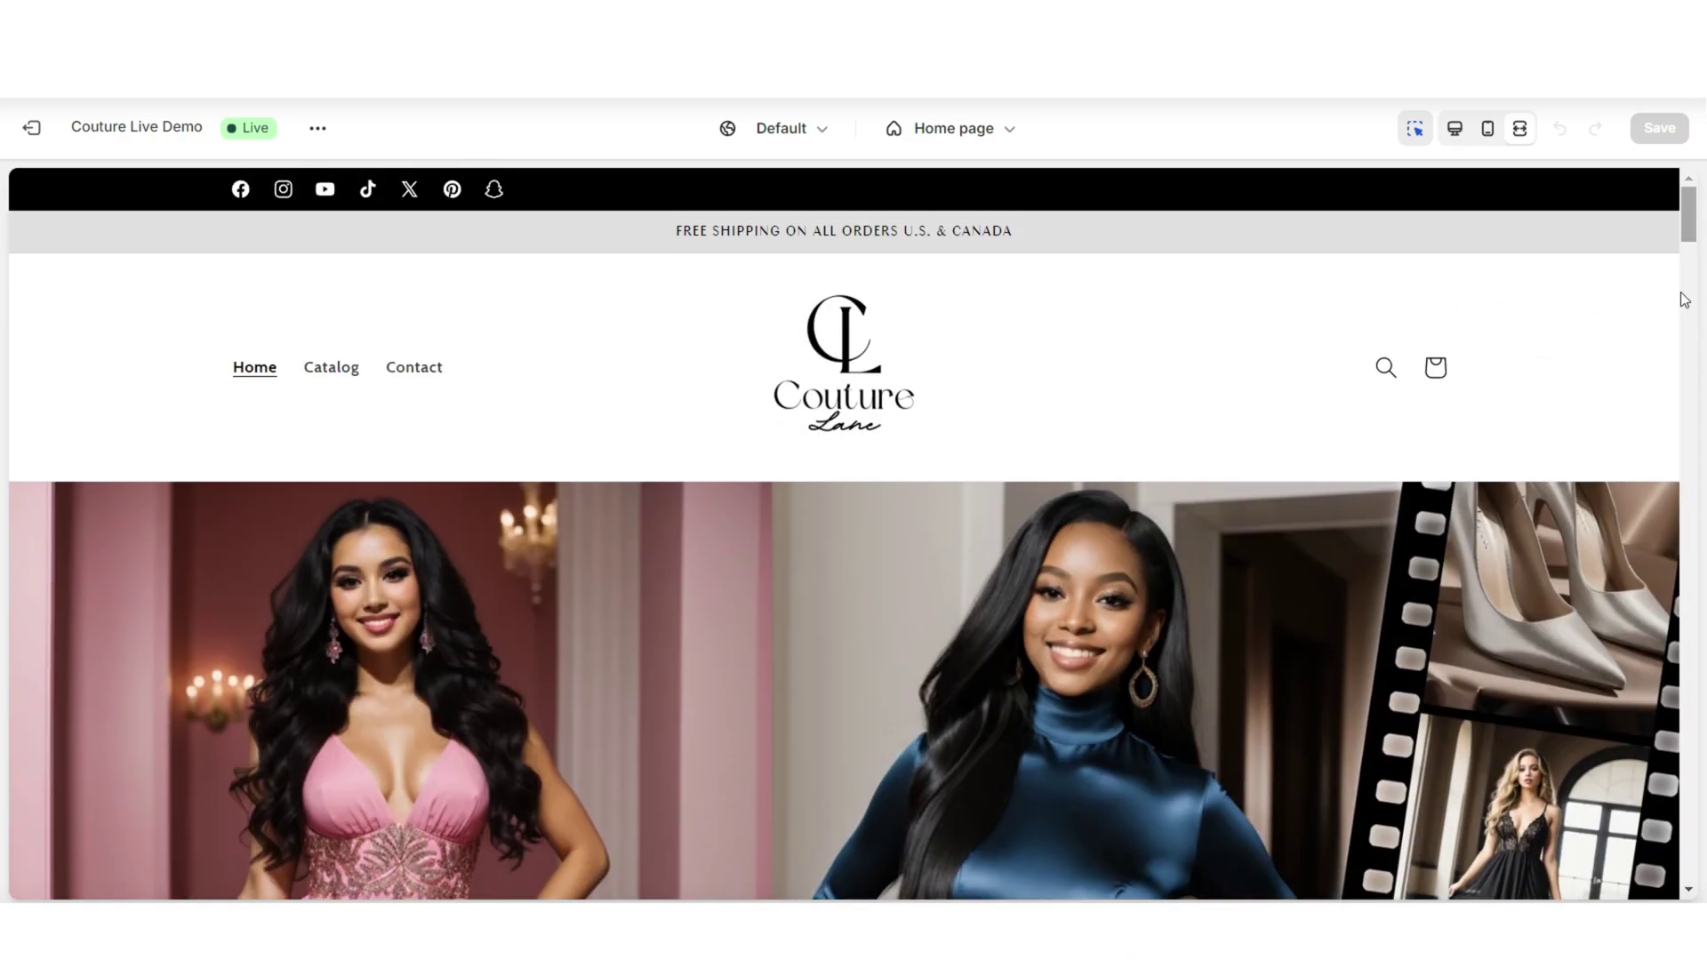
click(1010, 132)
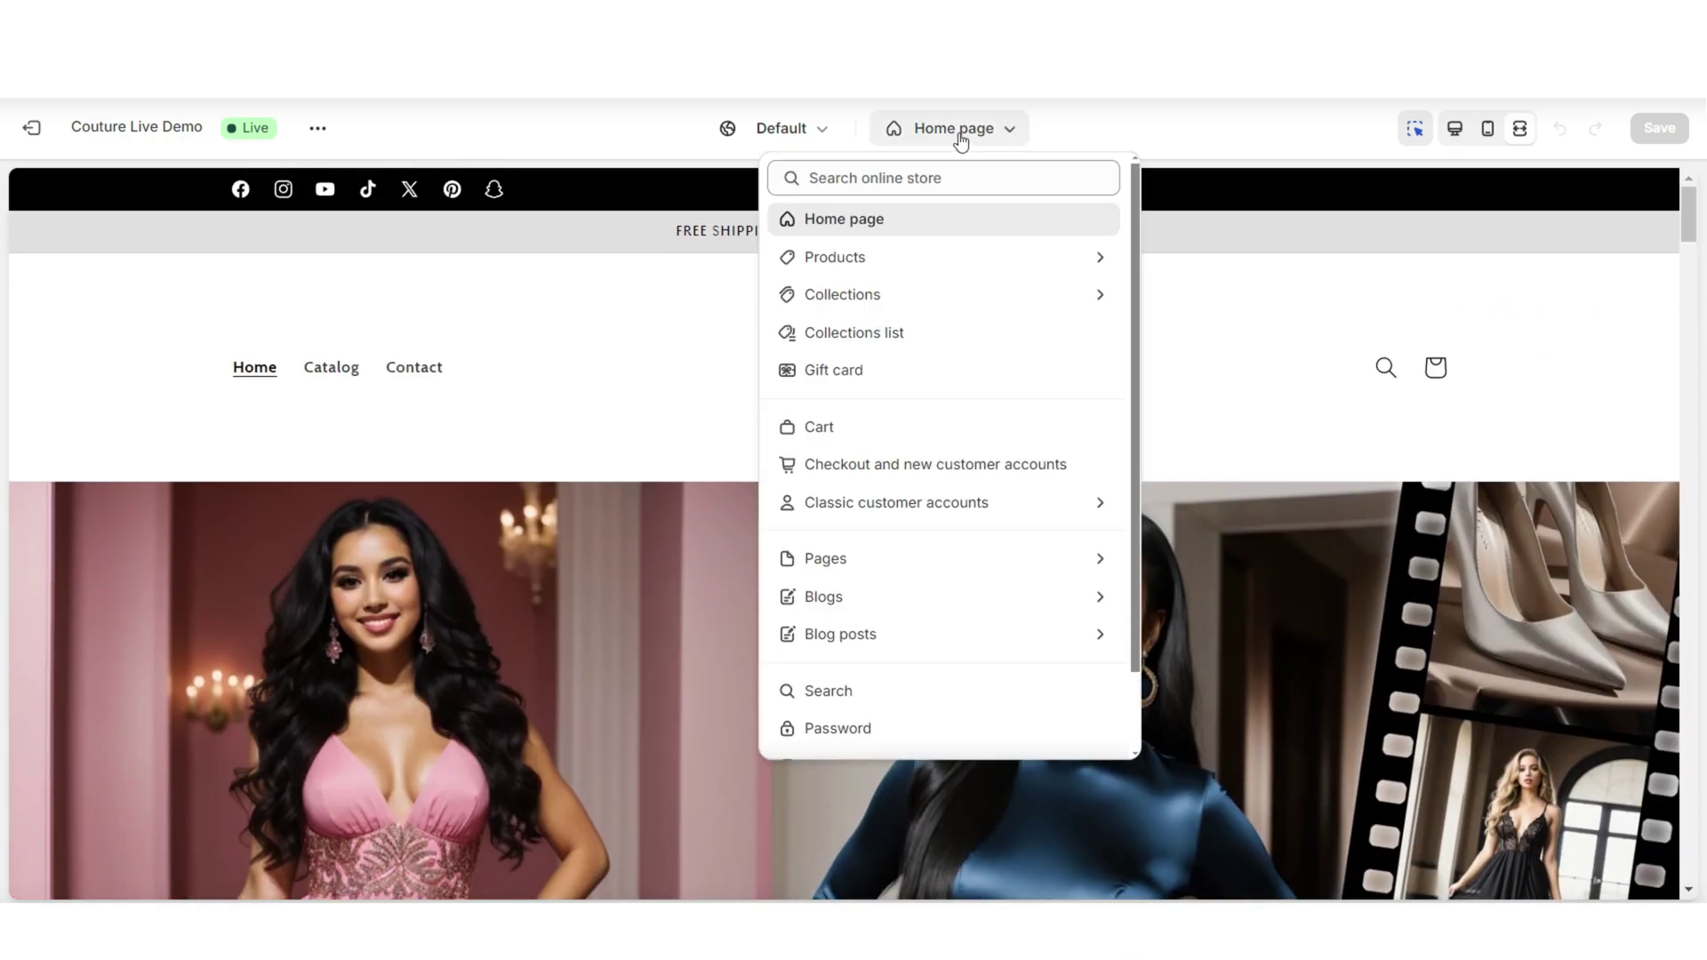
click(945, 560)
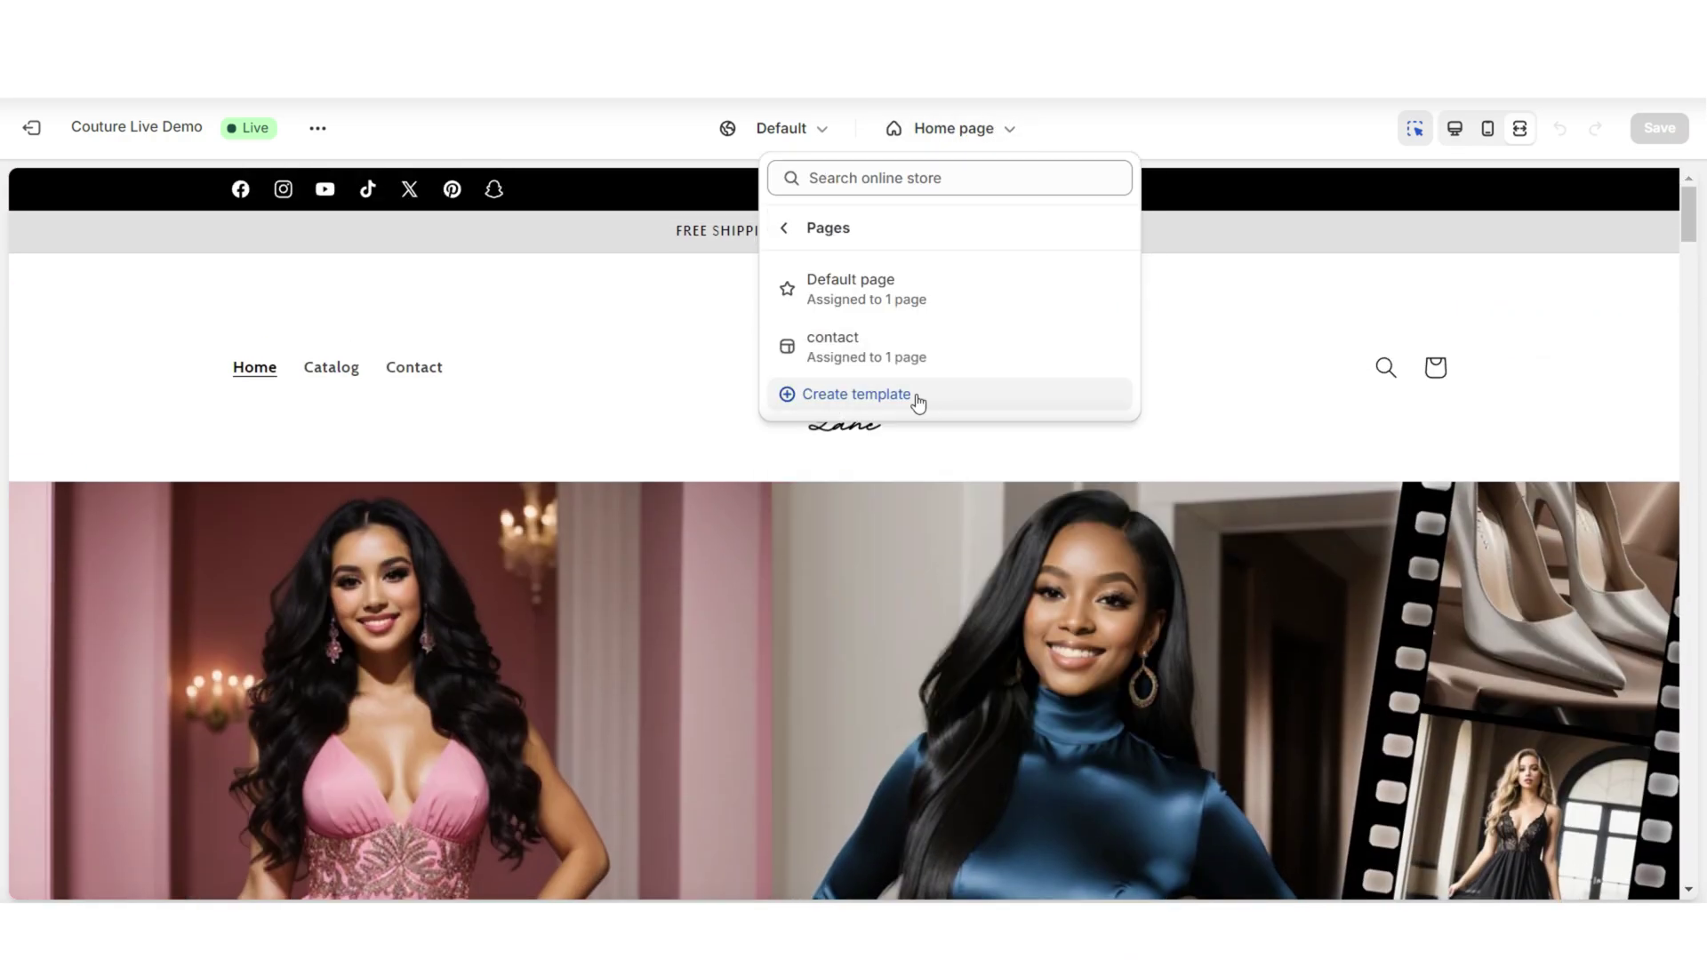
click(851, 395)
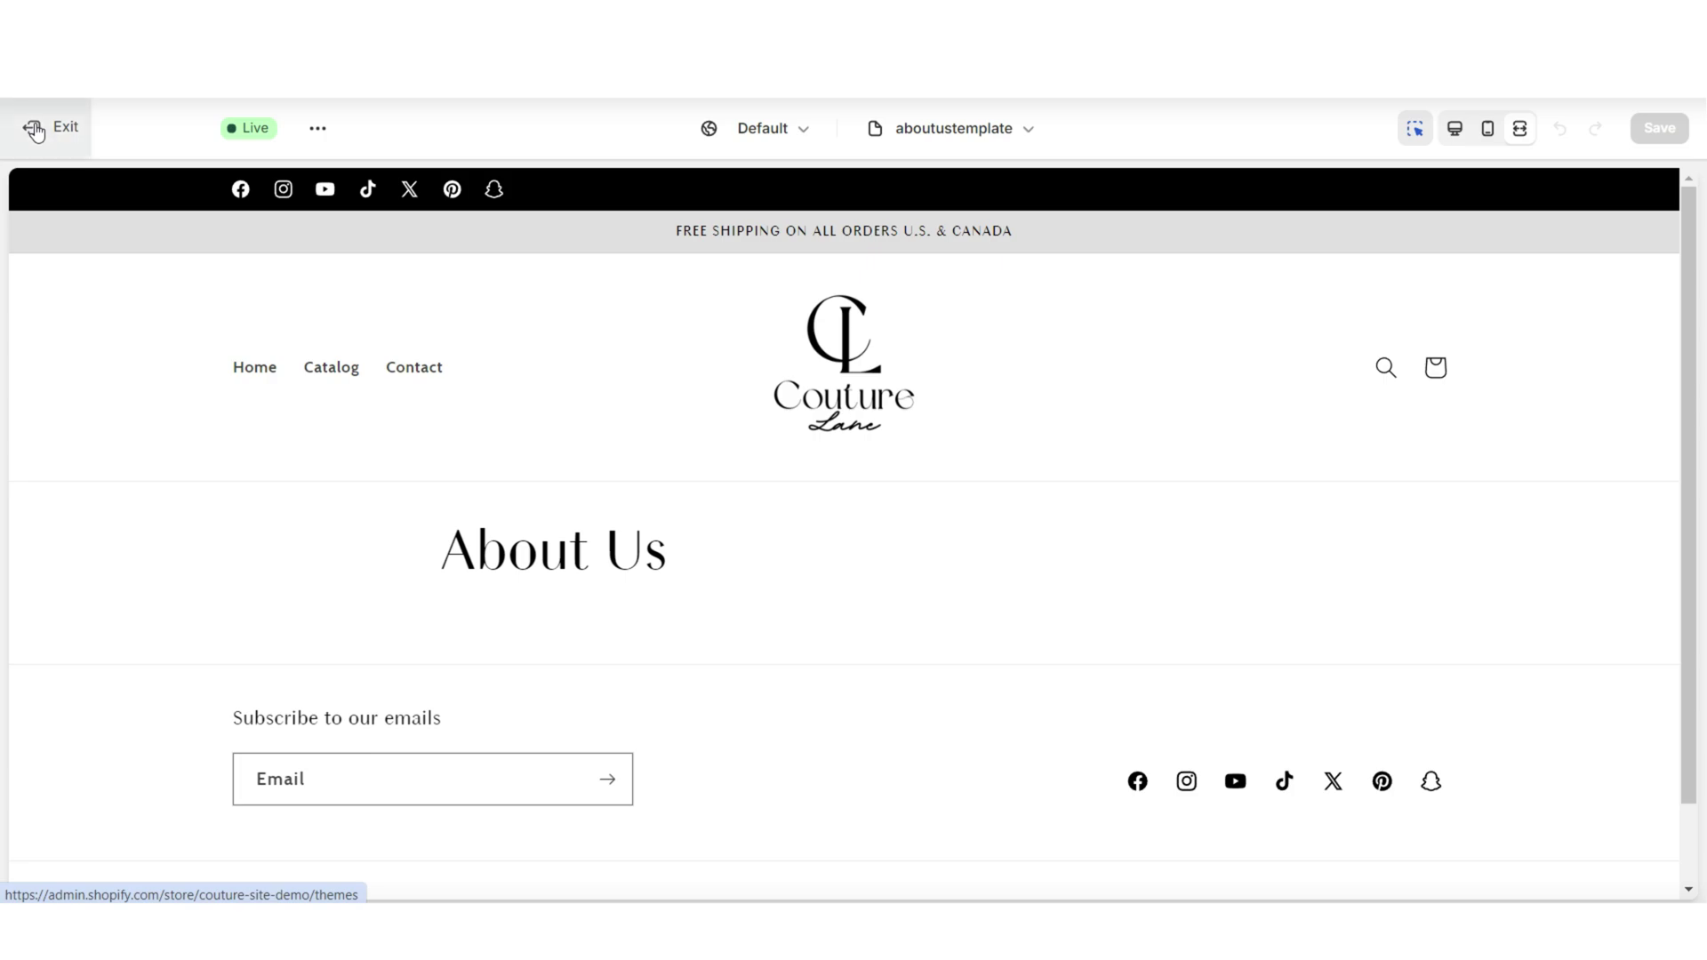
Step: Set the About Us page's theme template to aboutustemplate and save it
click(35, 131)
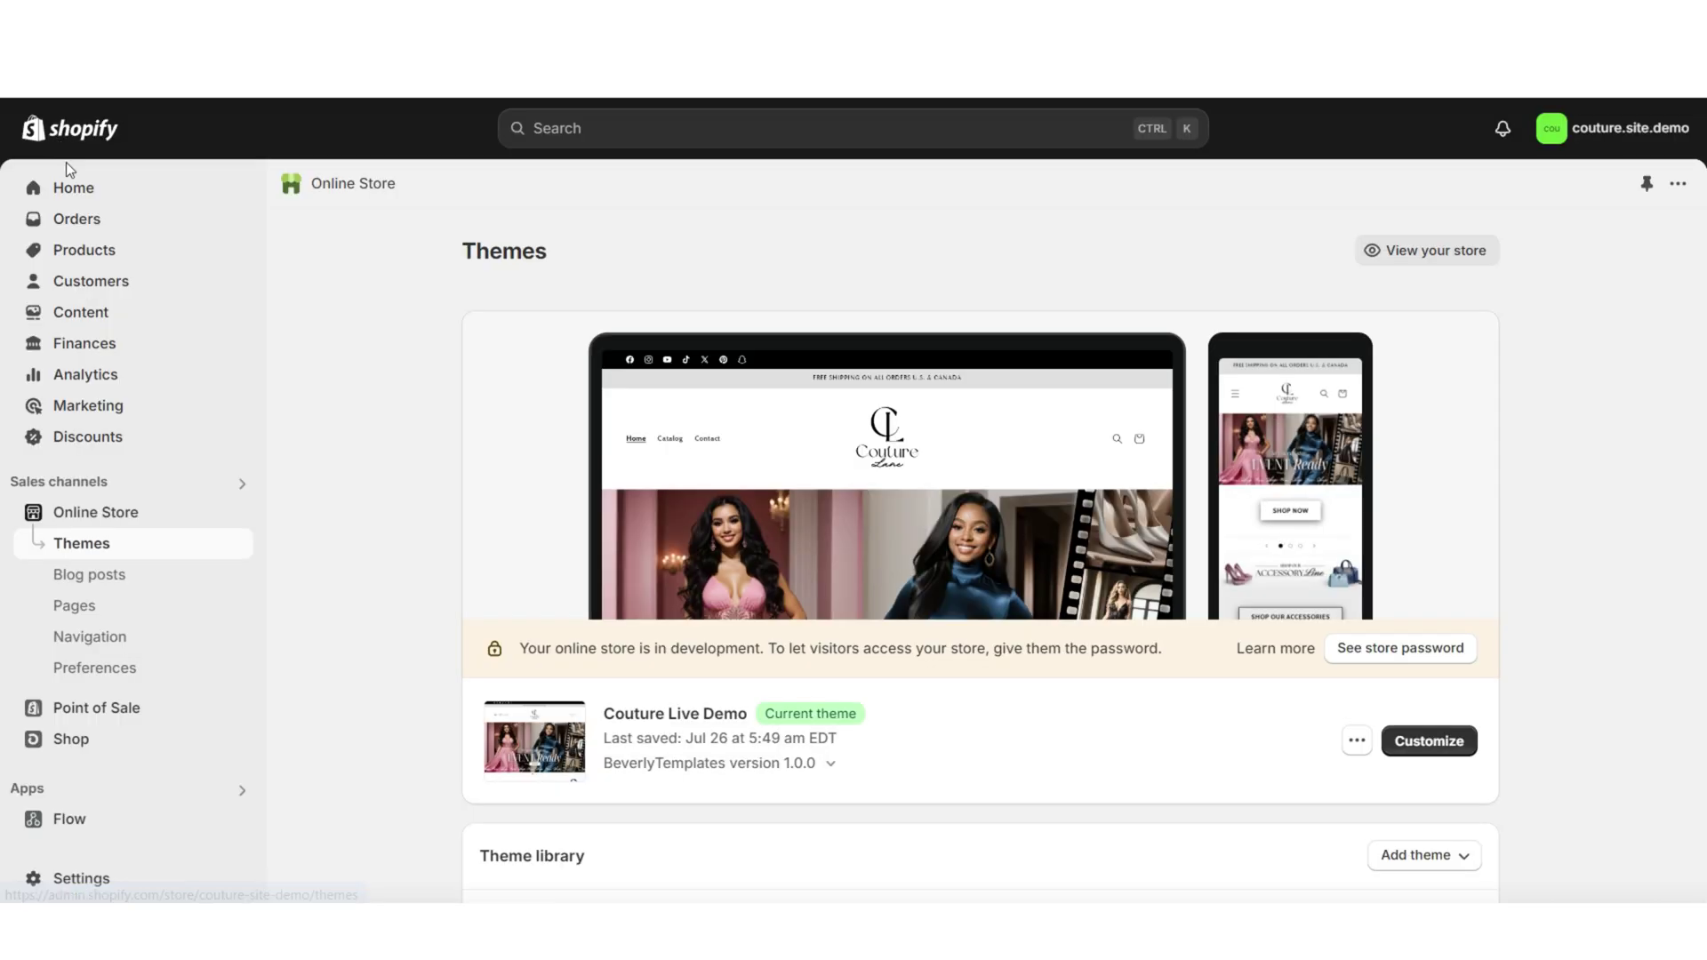
scroll(366, 312, down, 3)
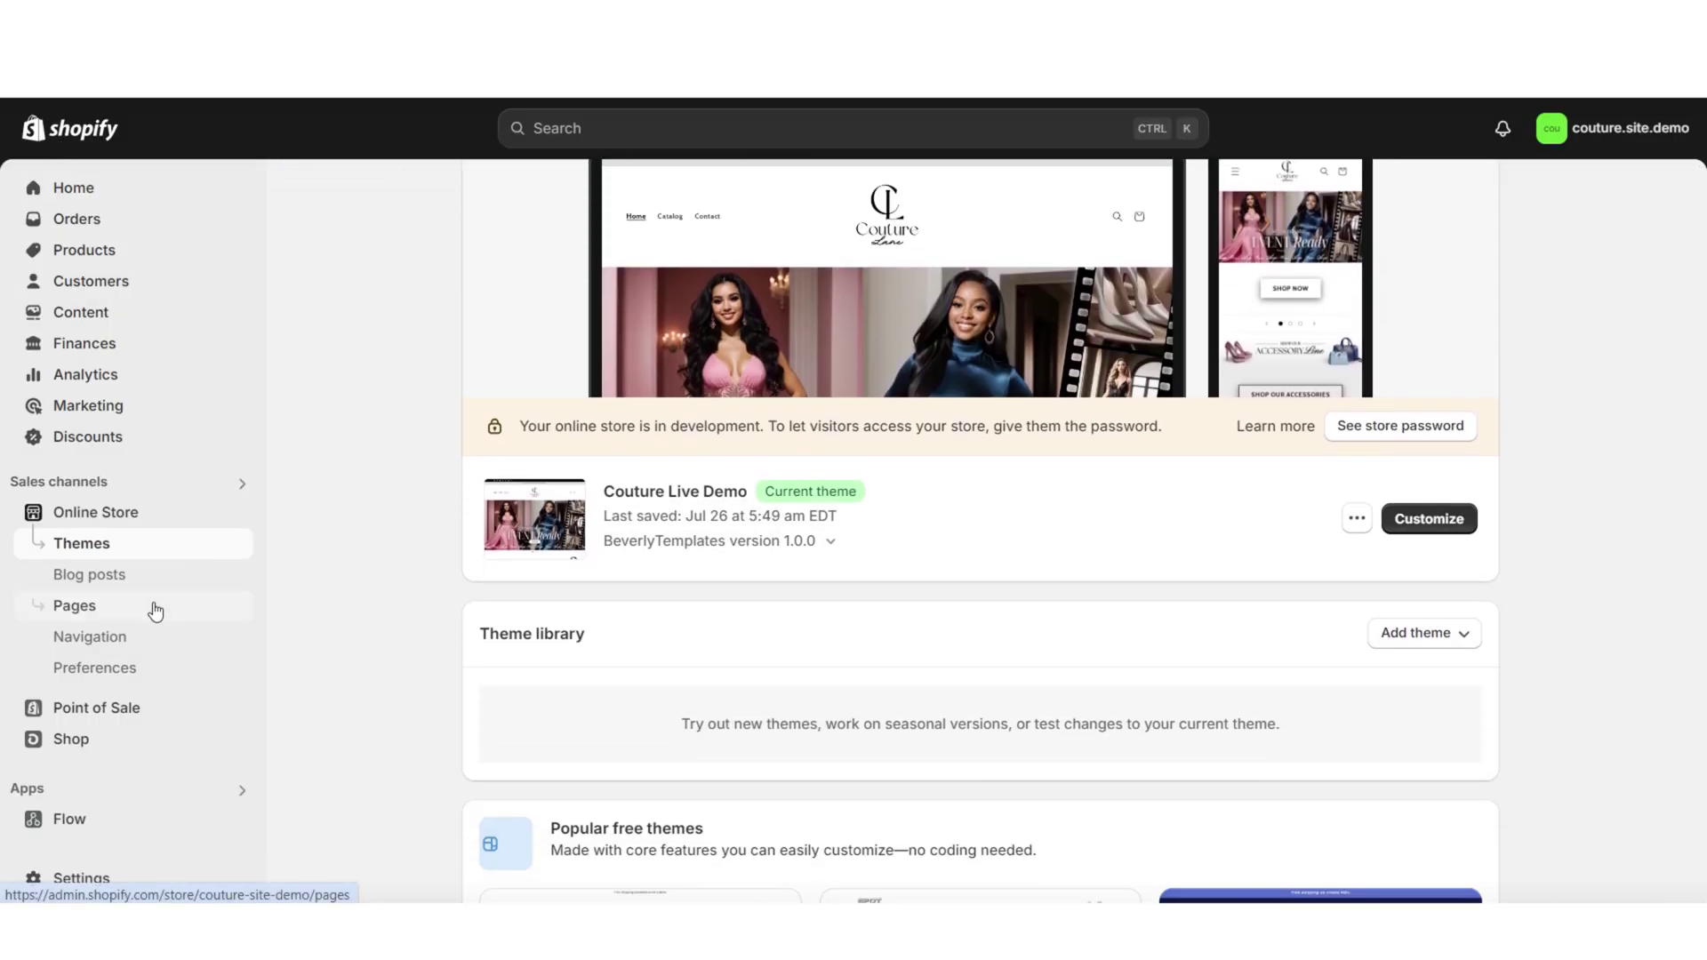
click(156, 611)
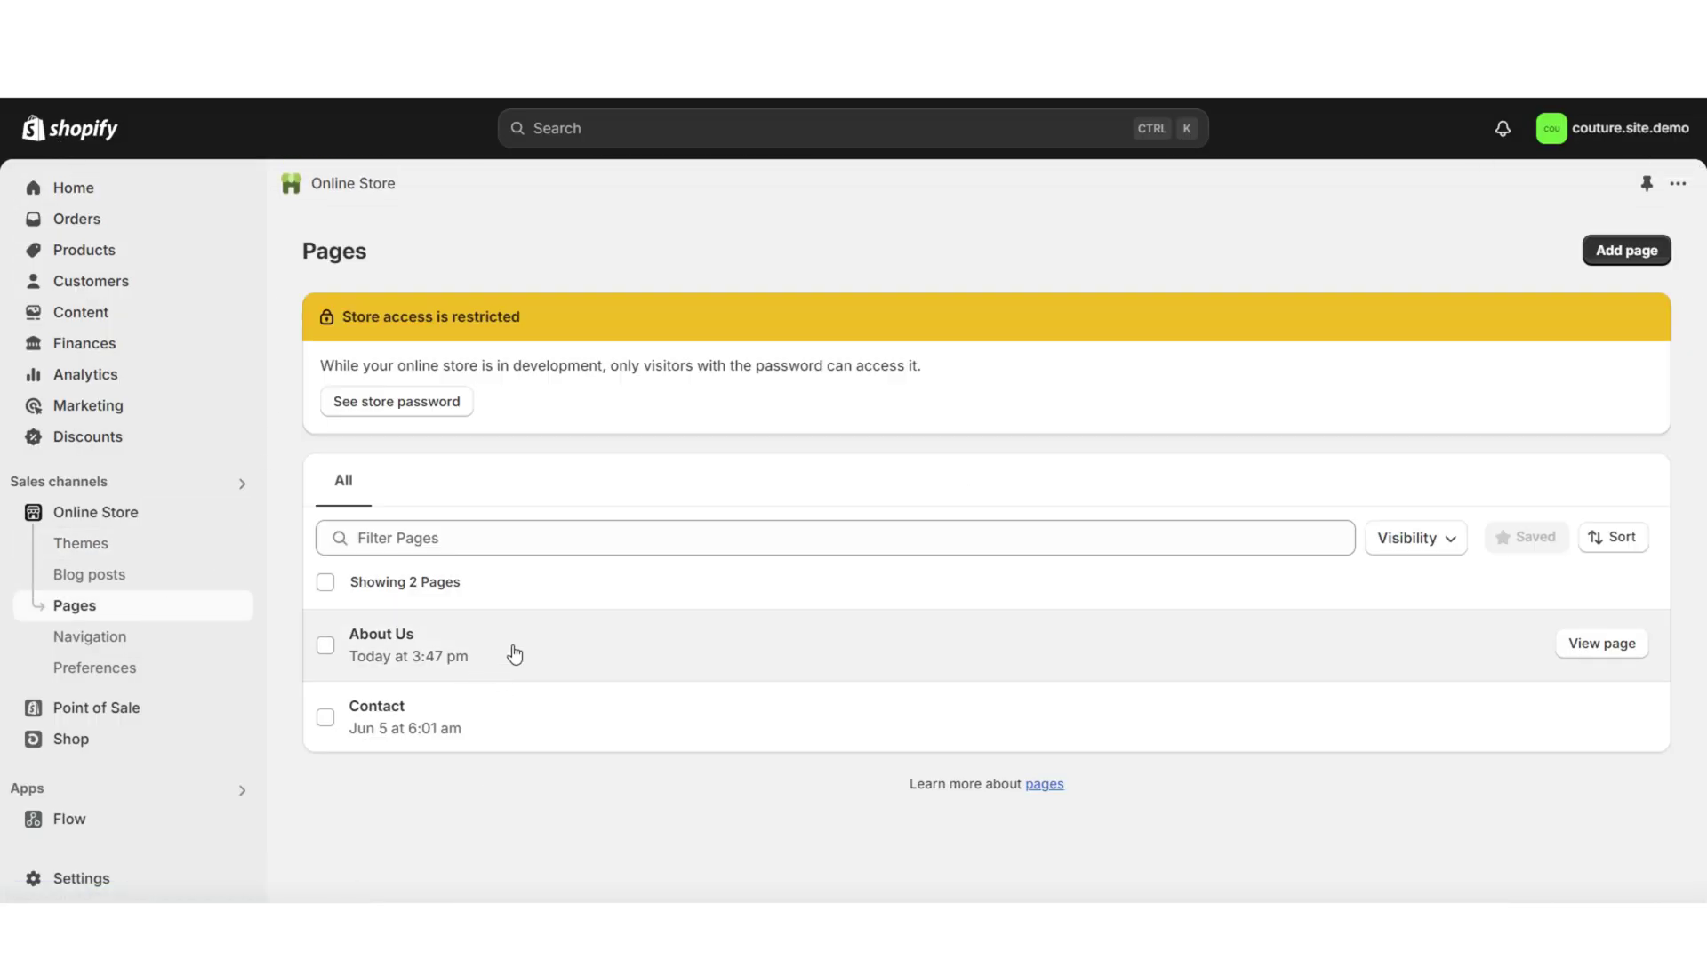
click(1385, 634)
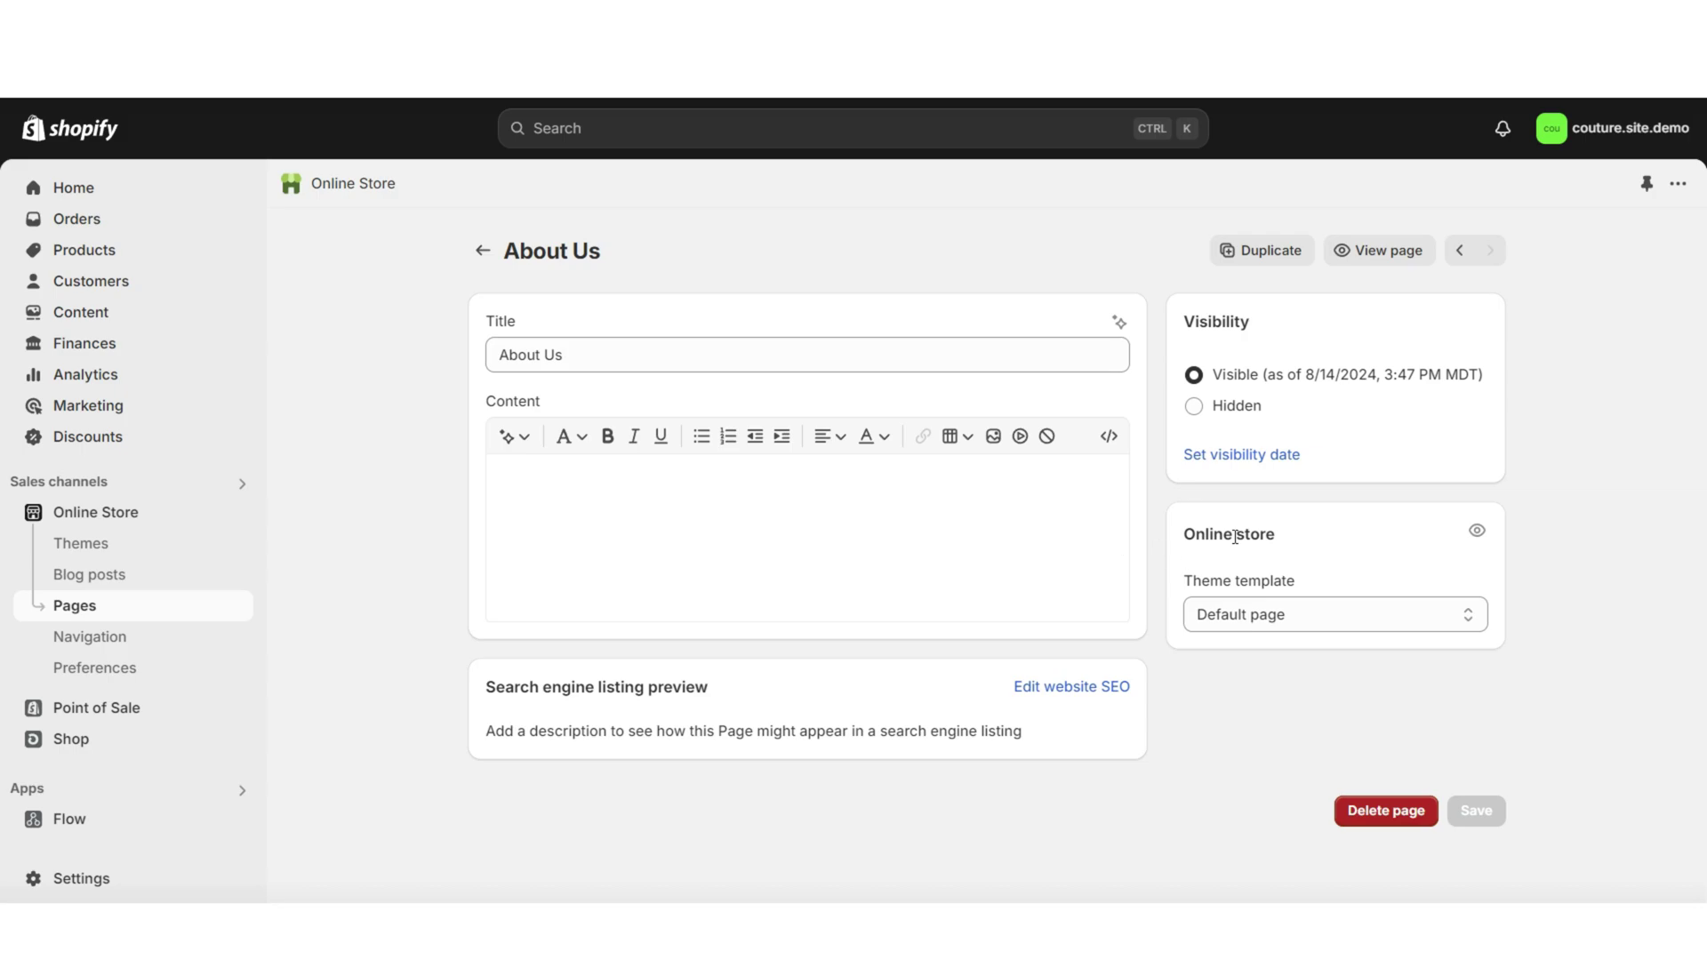
click(1214, 613)
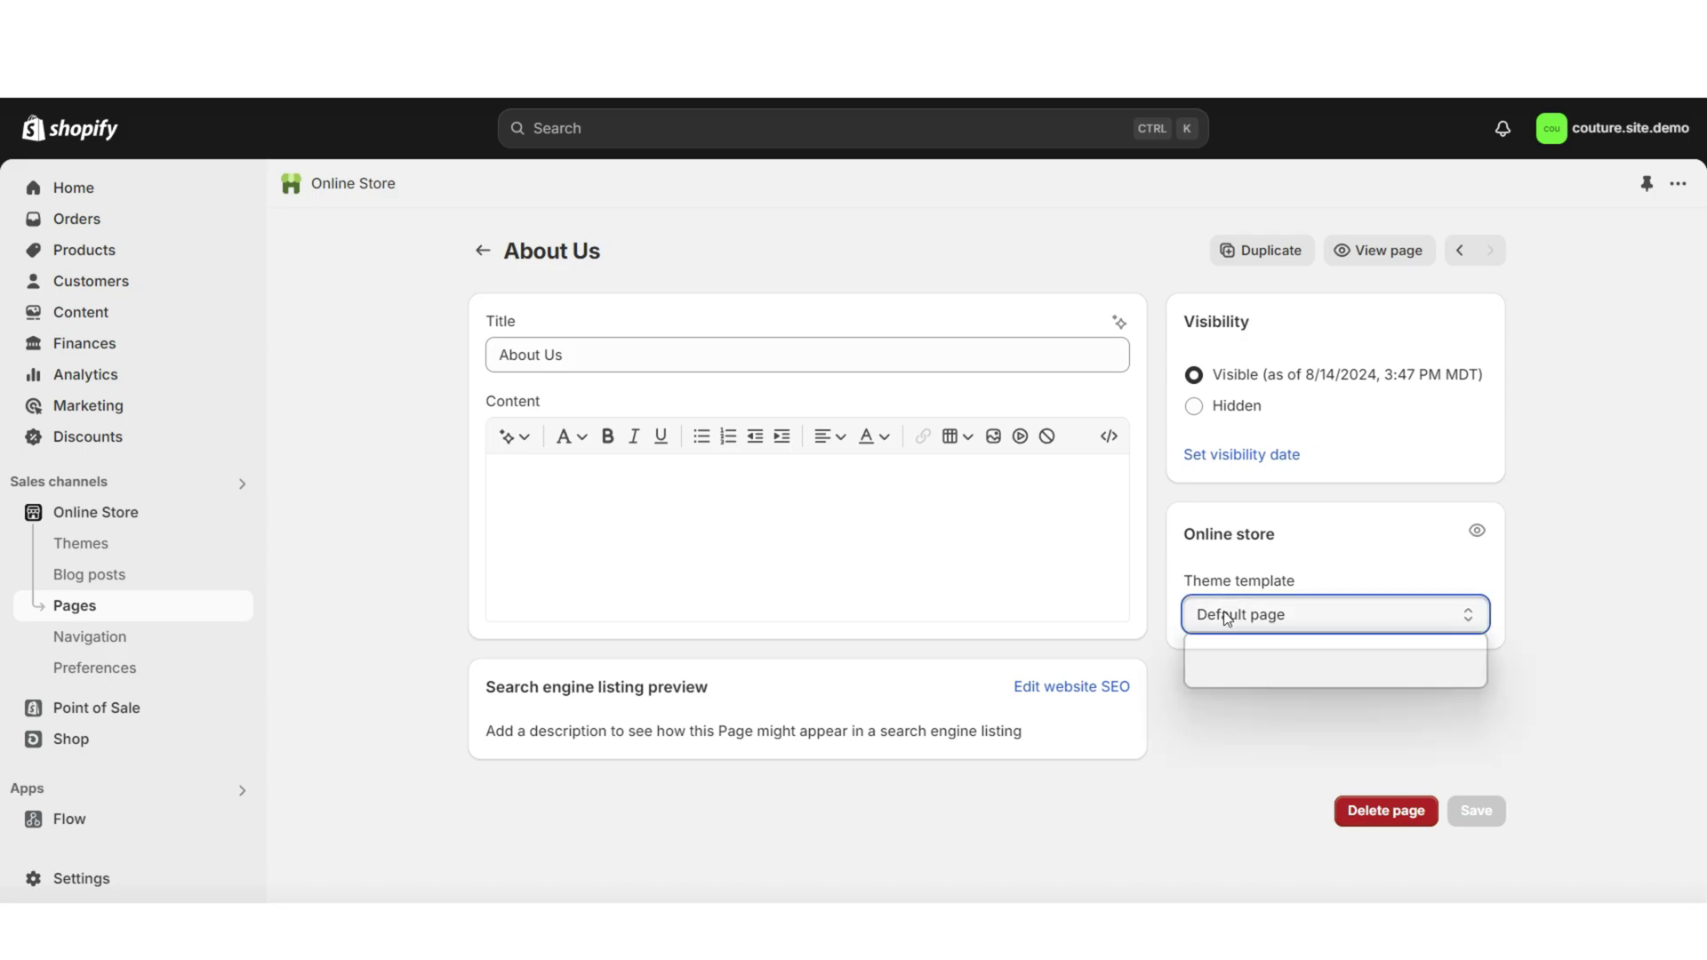
key(Escape)
key(Down)
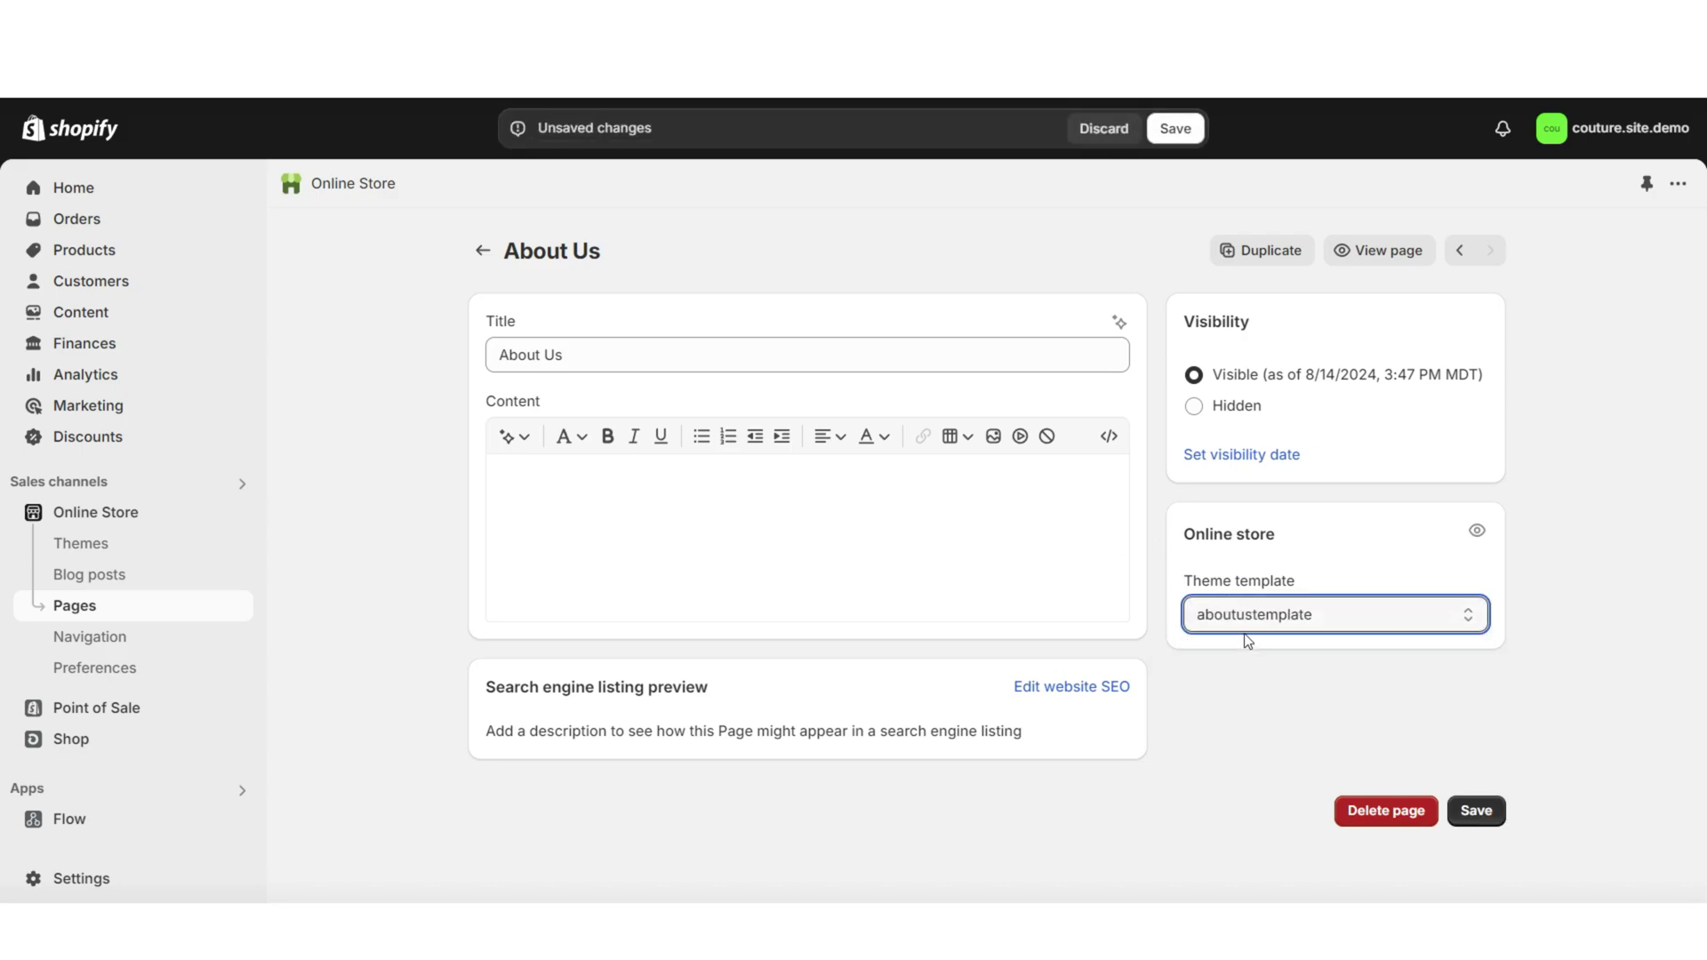
click(1174, 130)
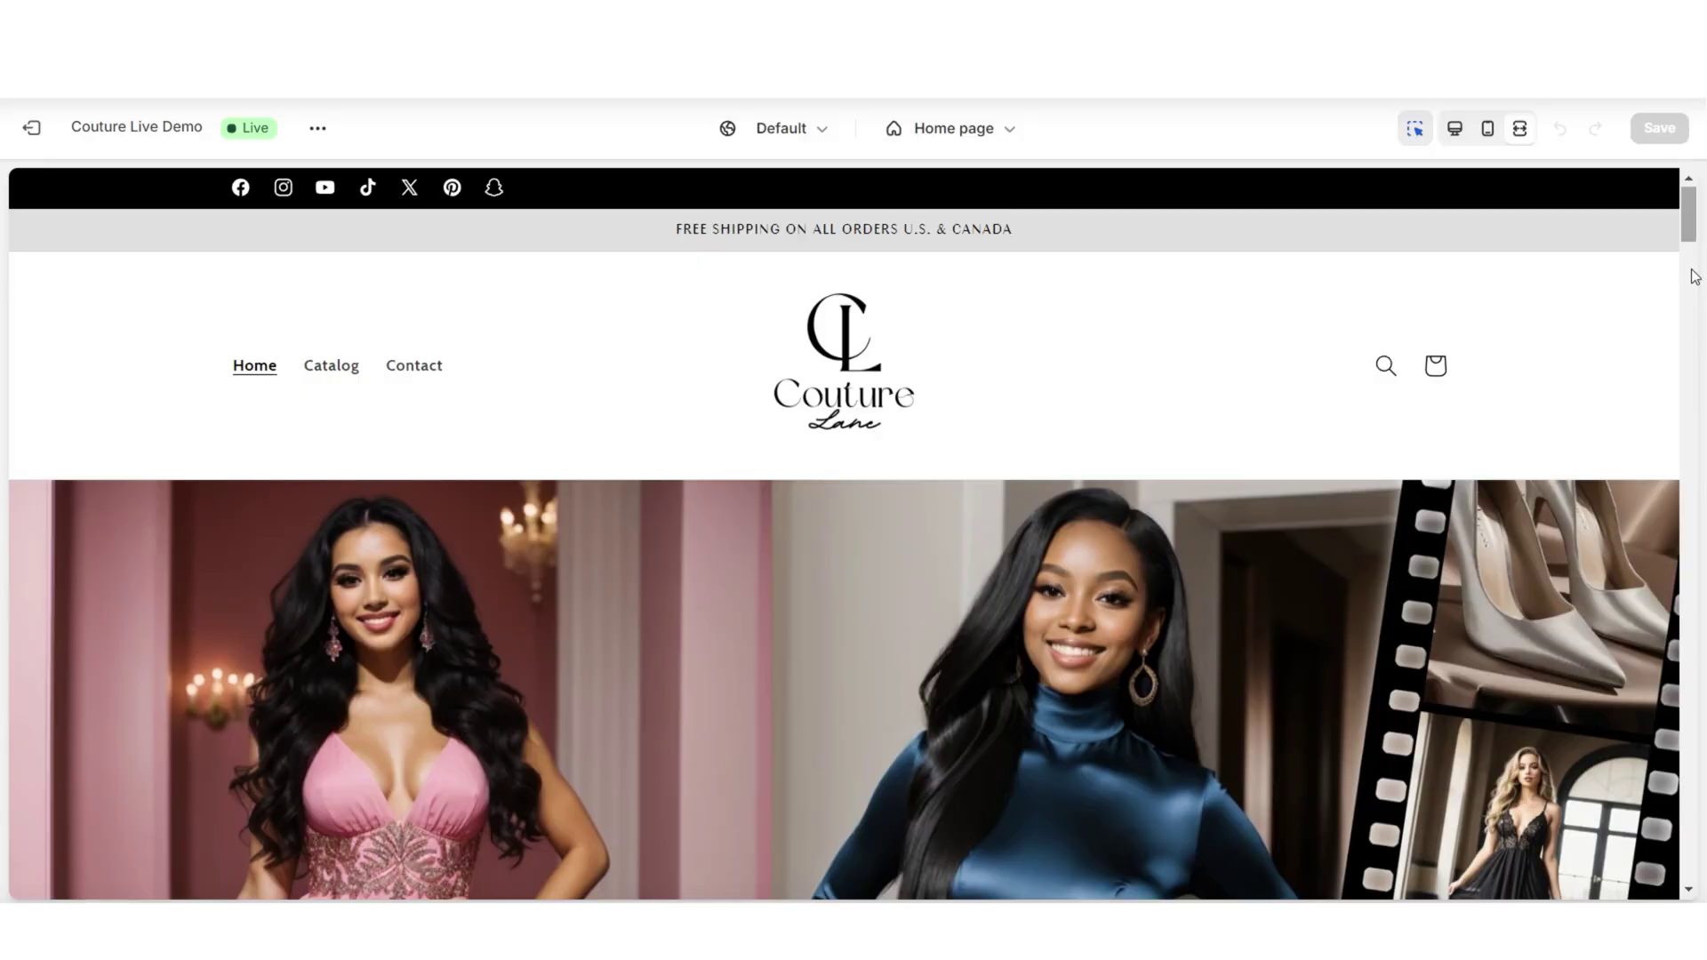
Step: Switch the theme editor to the aboutustemplate page template
scroll(1695, 276, down, 2)
scroll(1695, 275, up, 2)
click(953, 128)
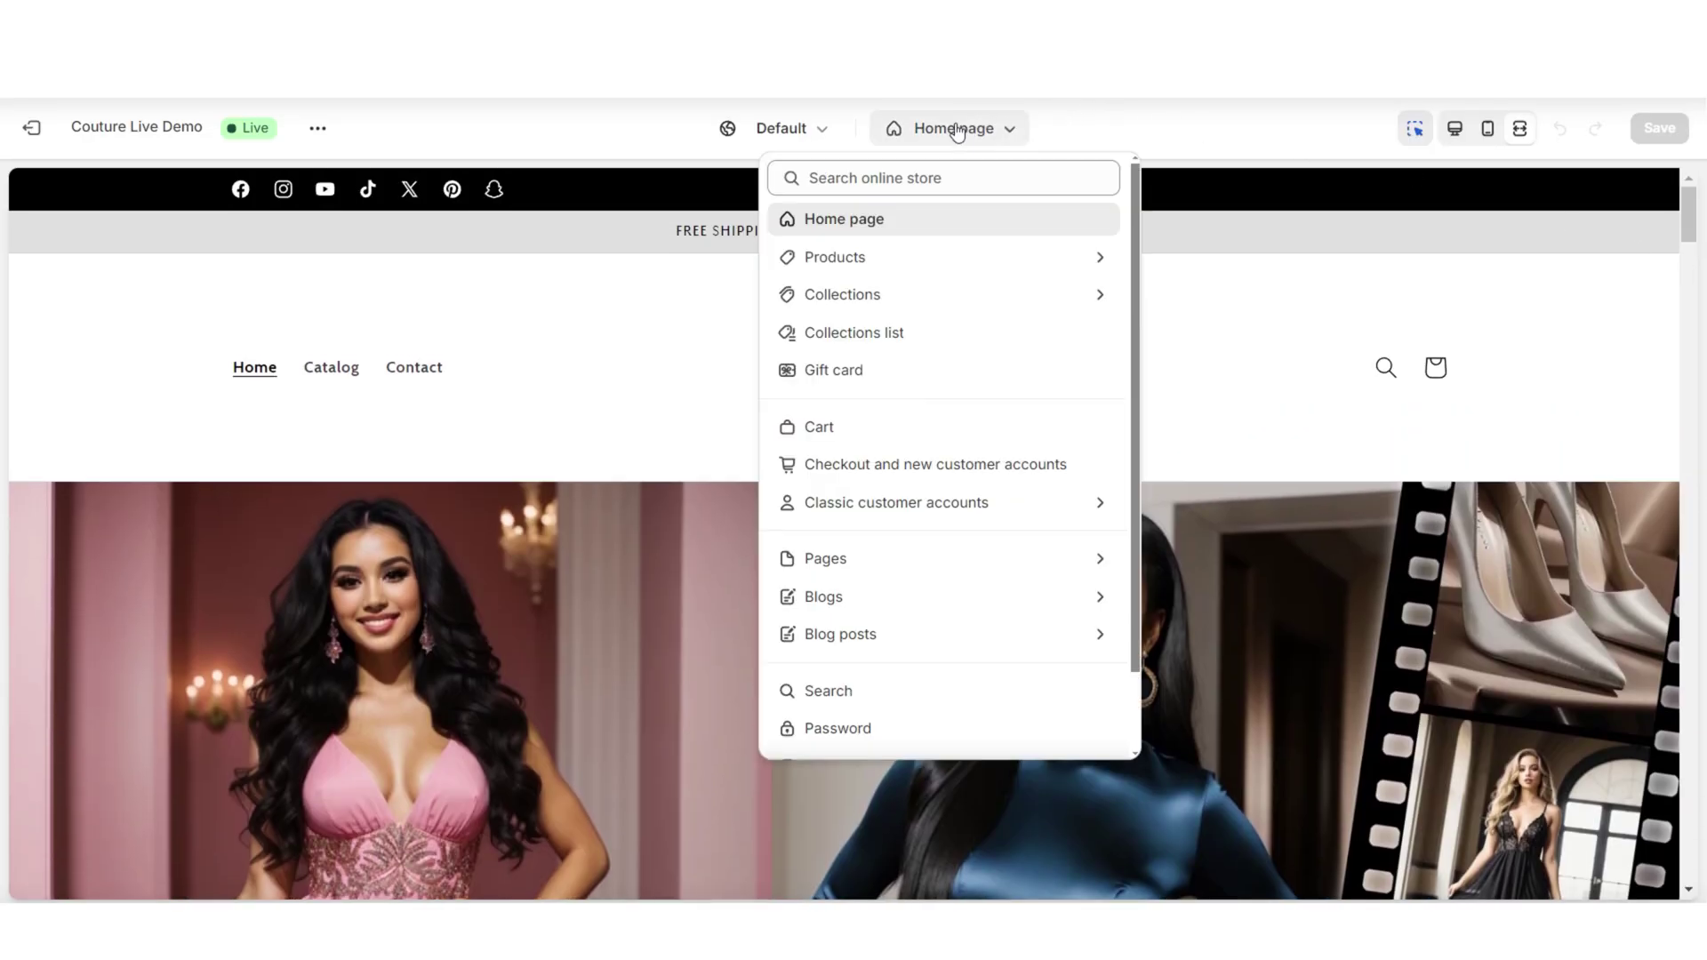
click(998, 570)
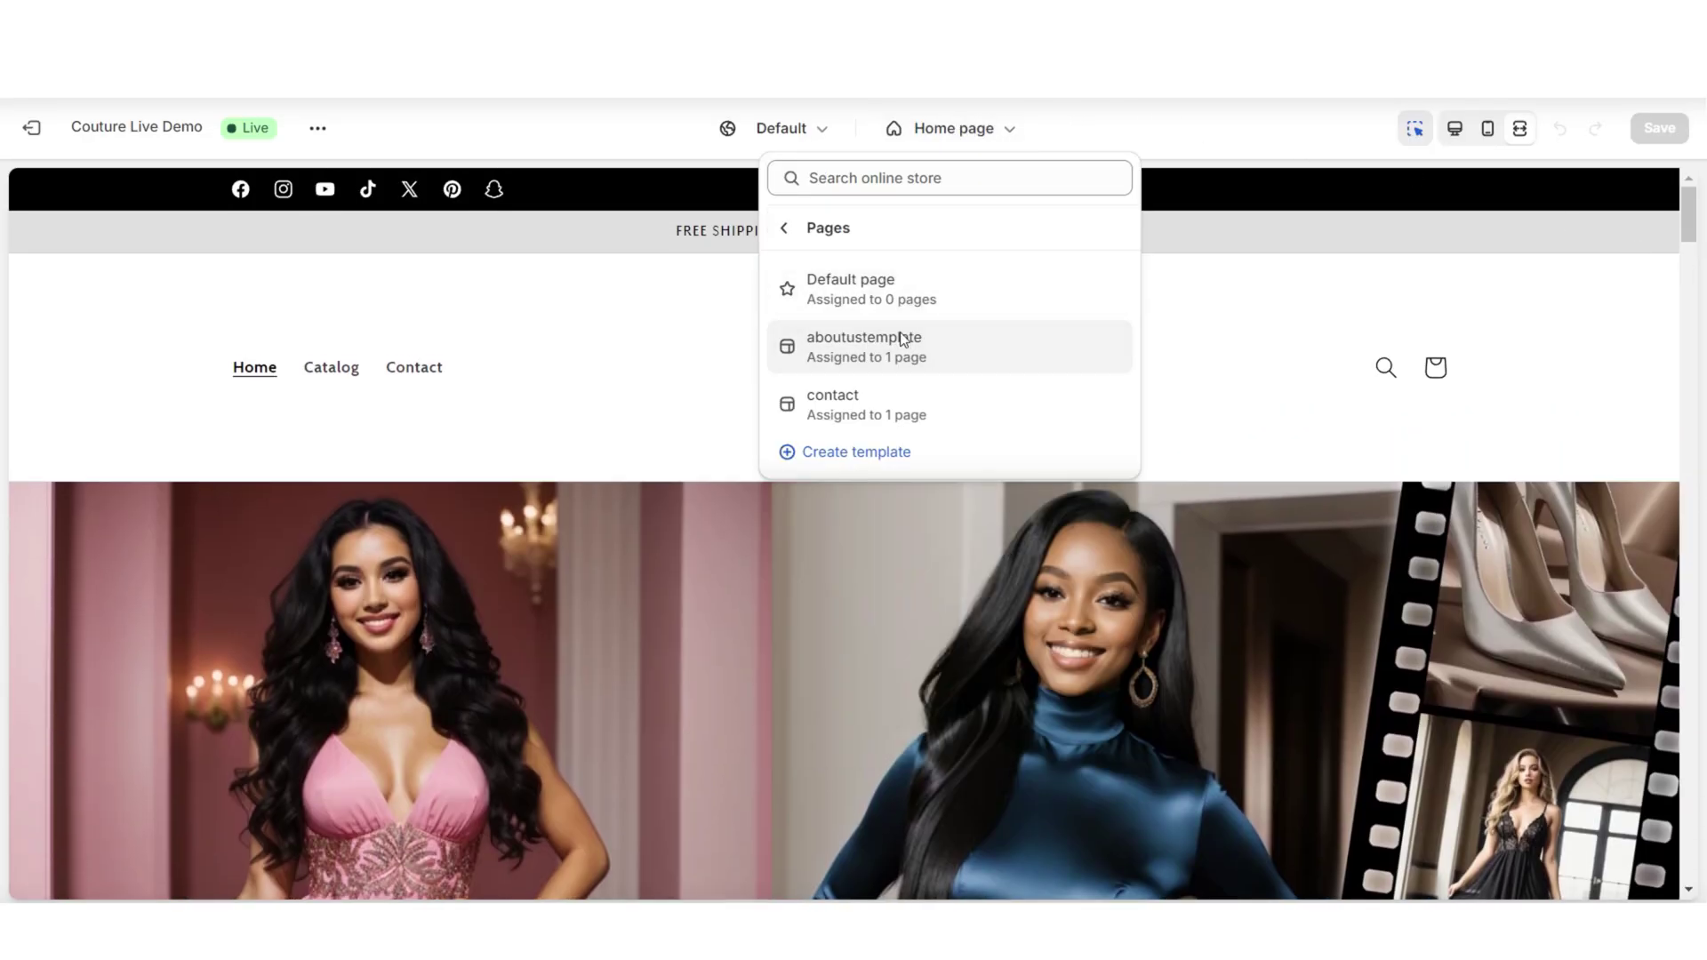
click(901, 339)
Step: Open the Add section picker for the template and browse the available sections
scroll(1242, 612, down, 1)
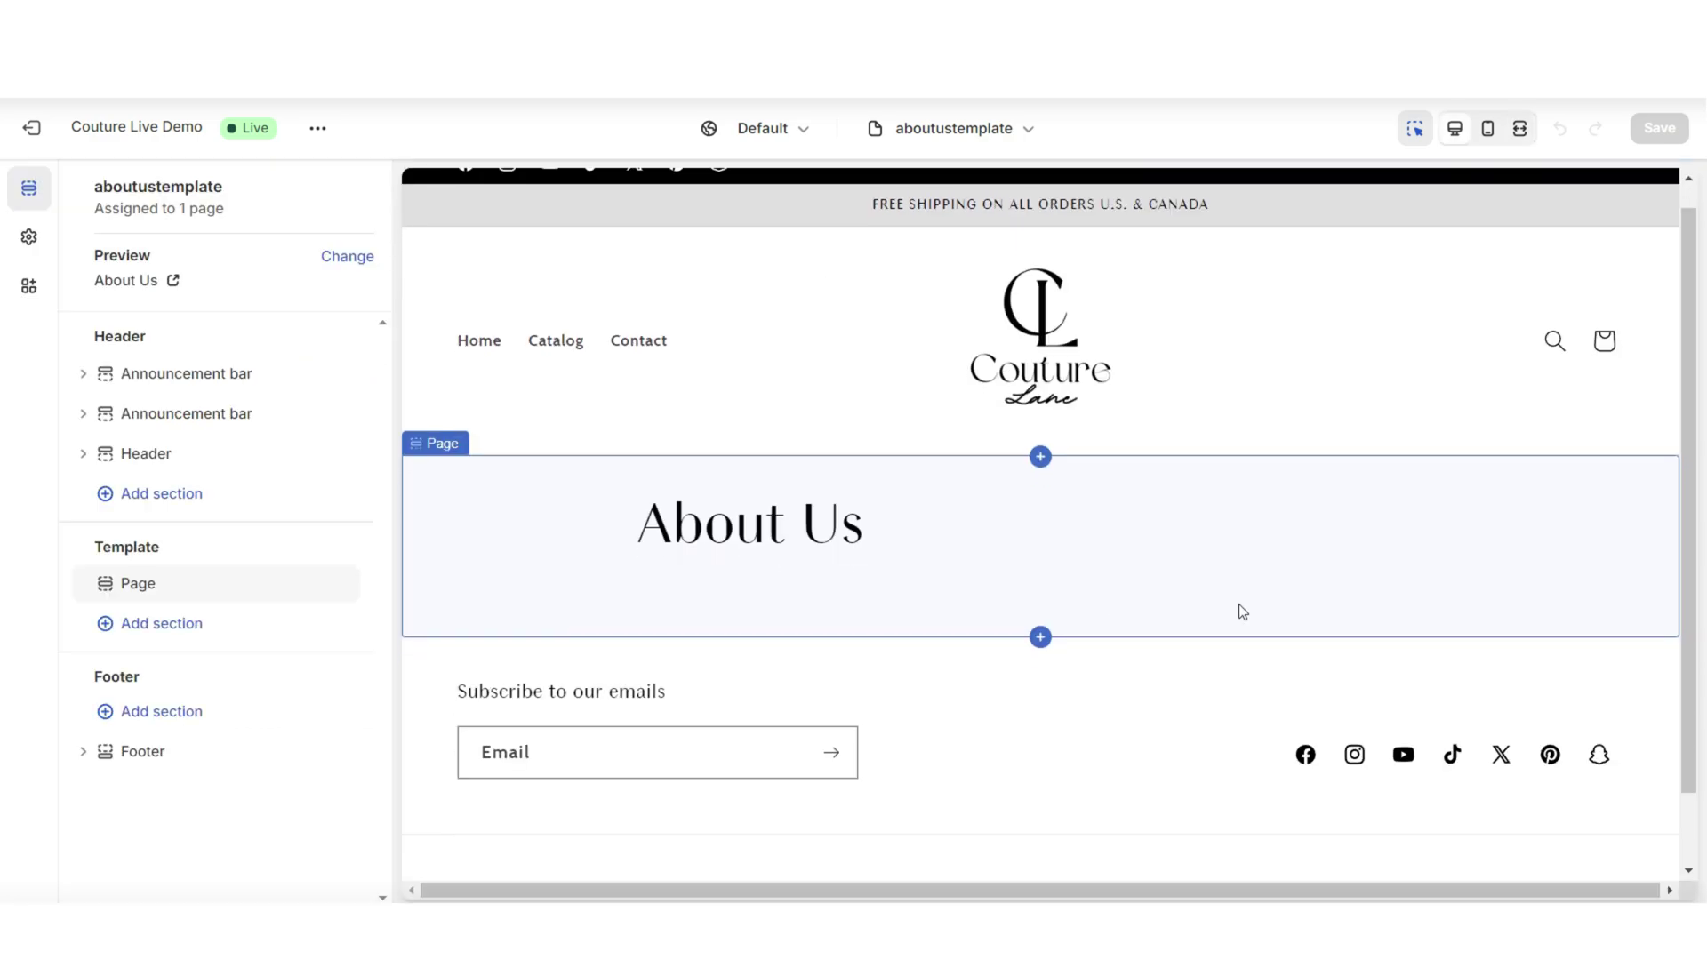
scroll(1161, 665, up, 1)
mouse_move(1043, 668)
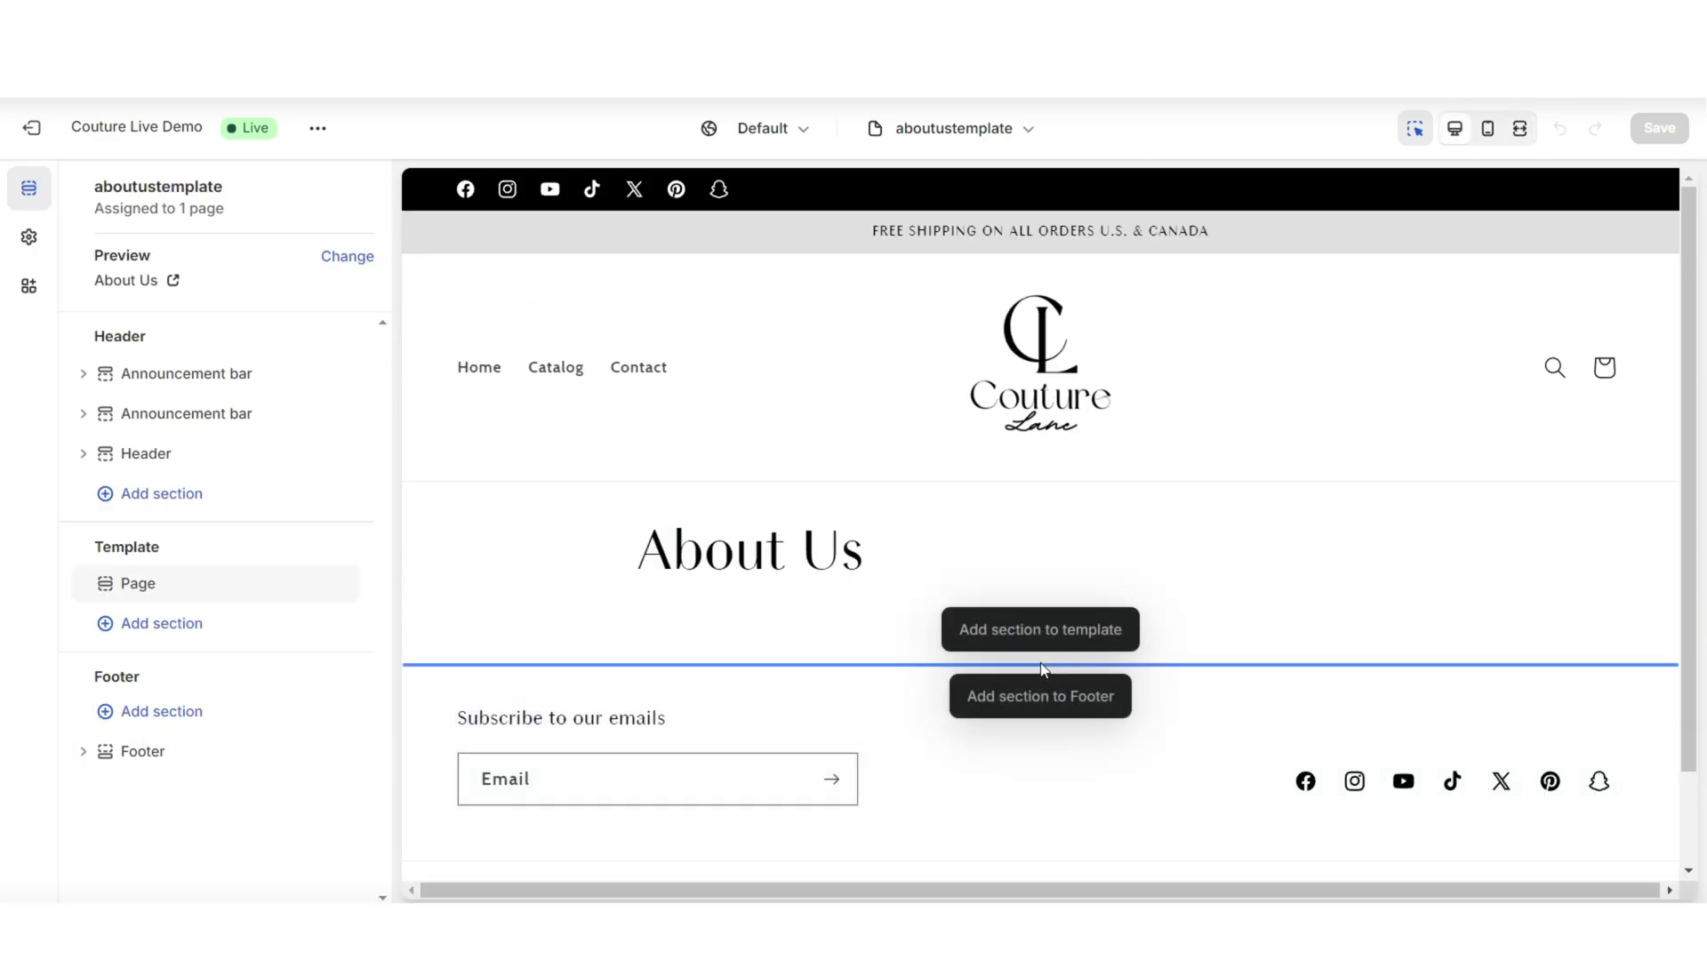
click(1046, 628)
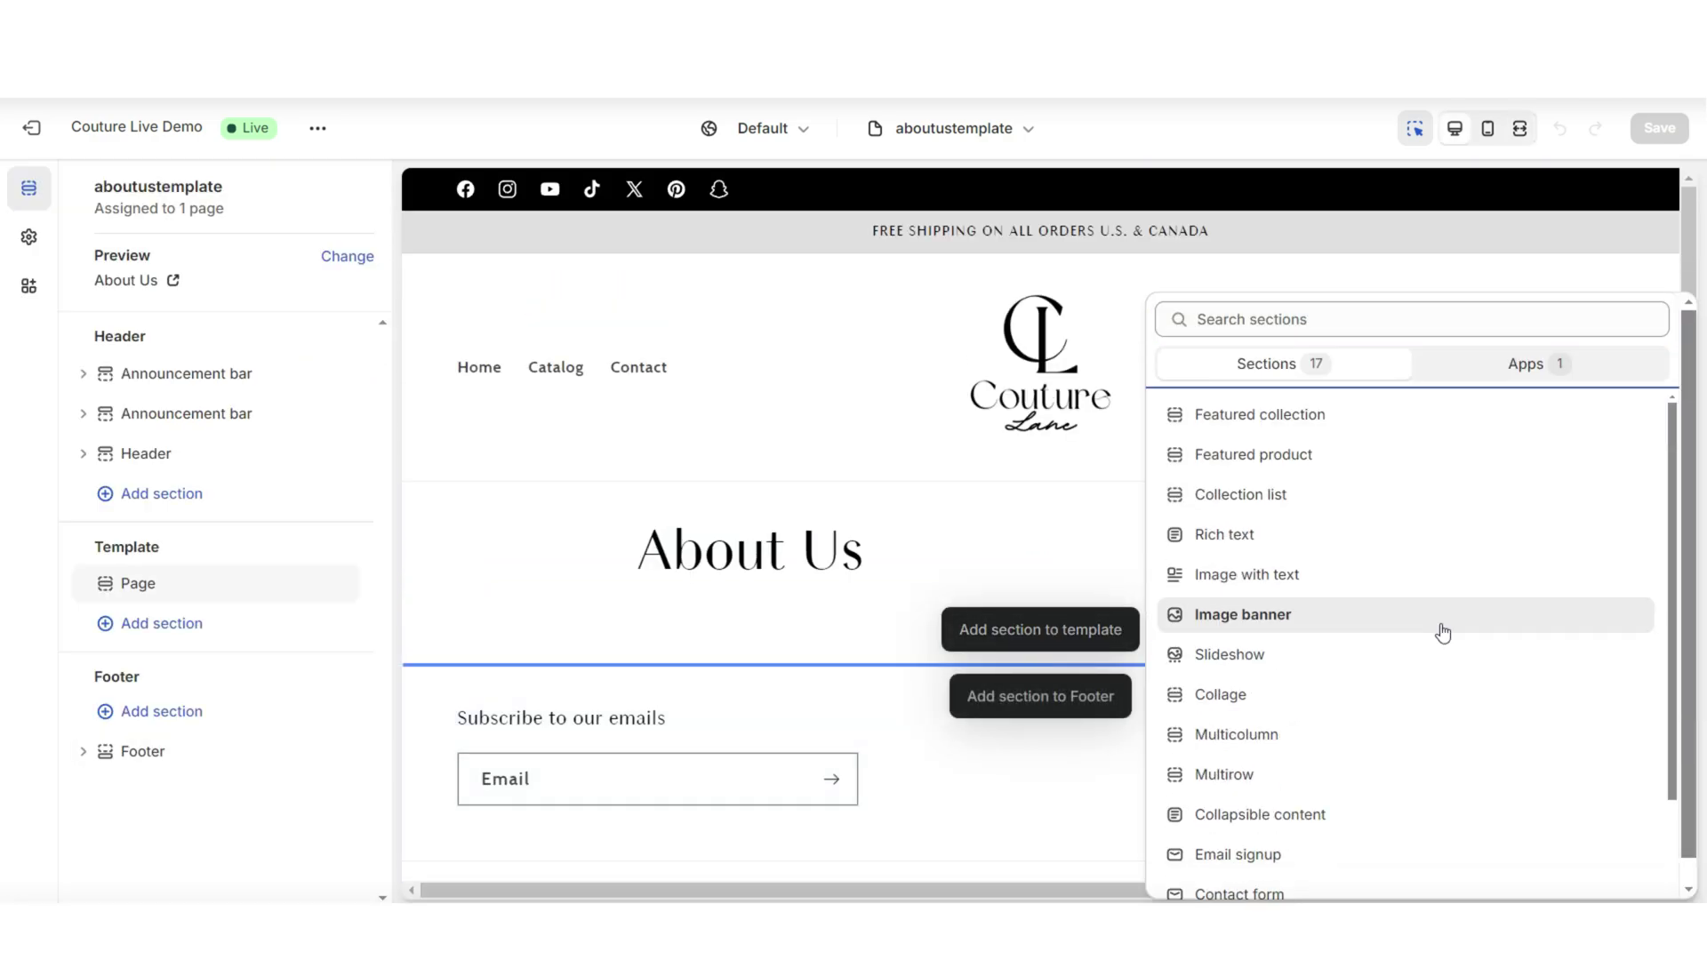
scroll(1376, 530, down, 3)
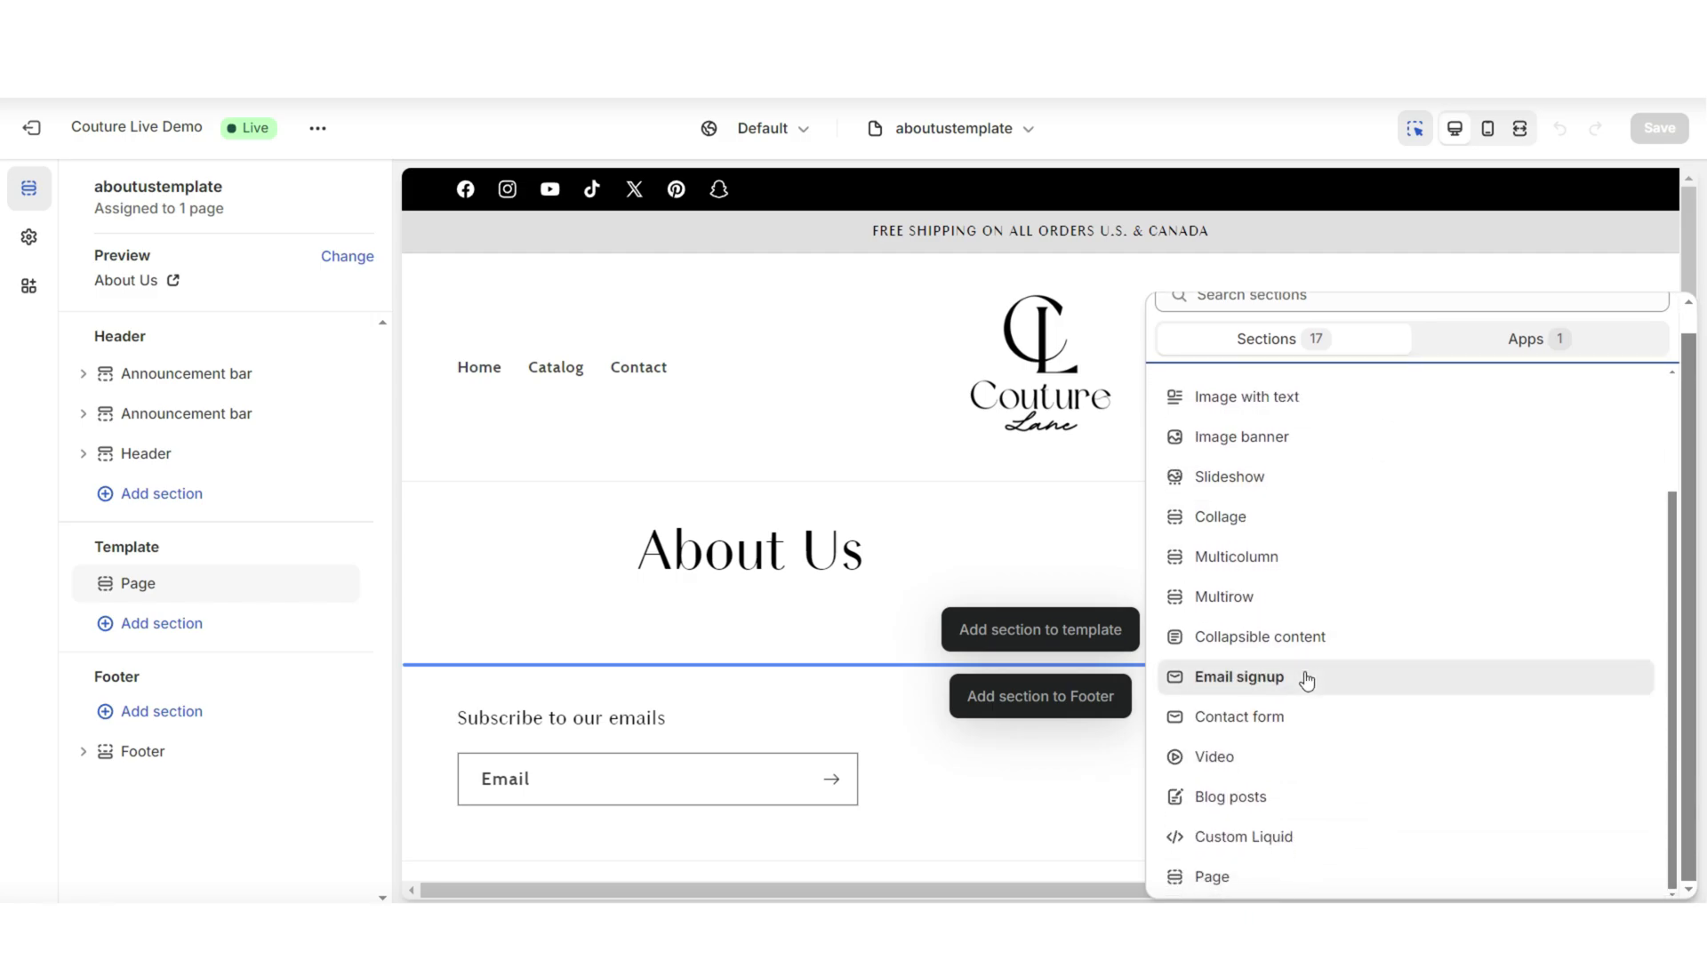
scroll(1315, 457, up, 2)
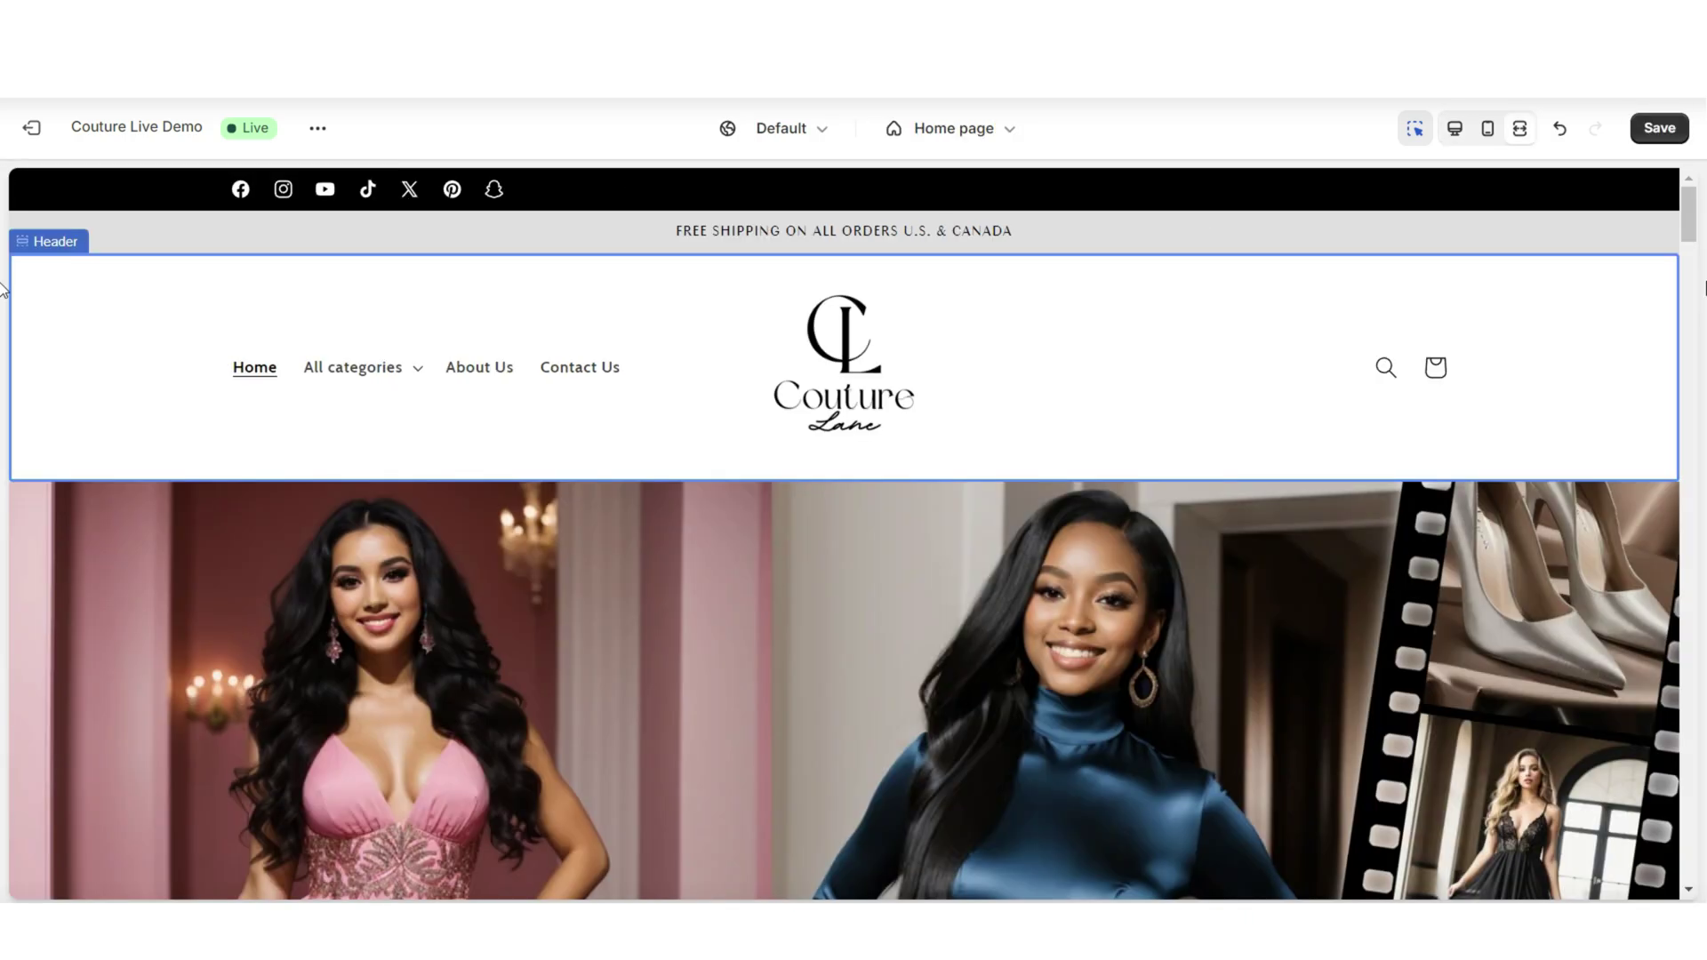
scroll(1058, 294, down, 1)
scroll(622, 321, up, 1)
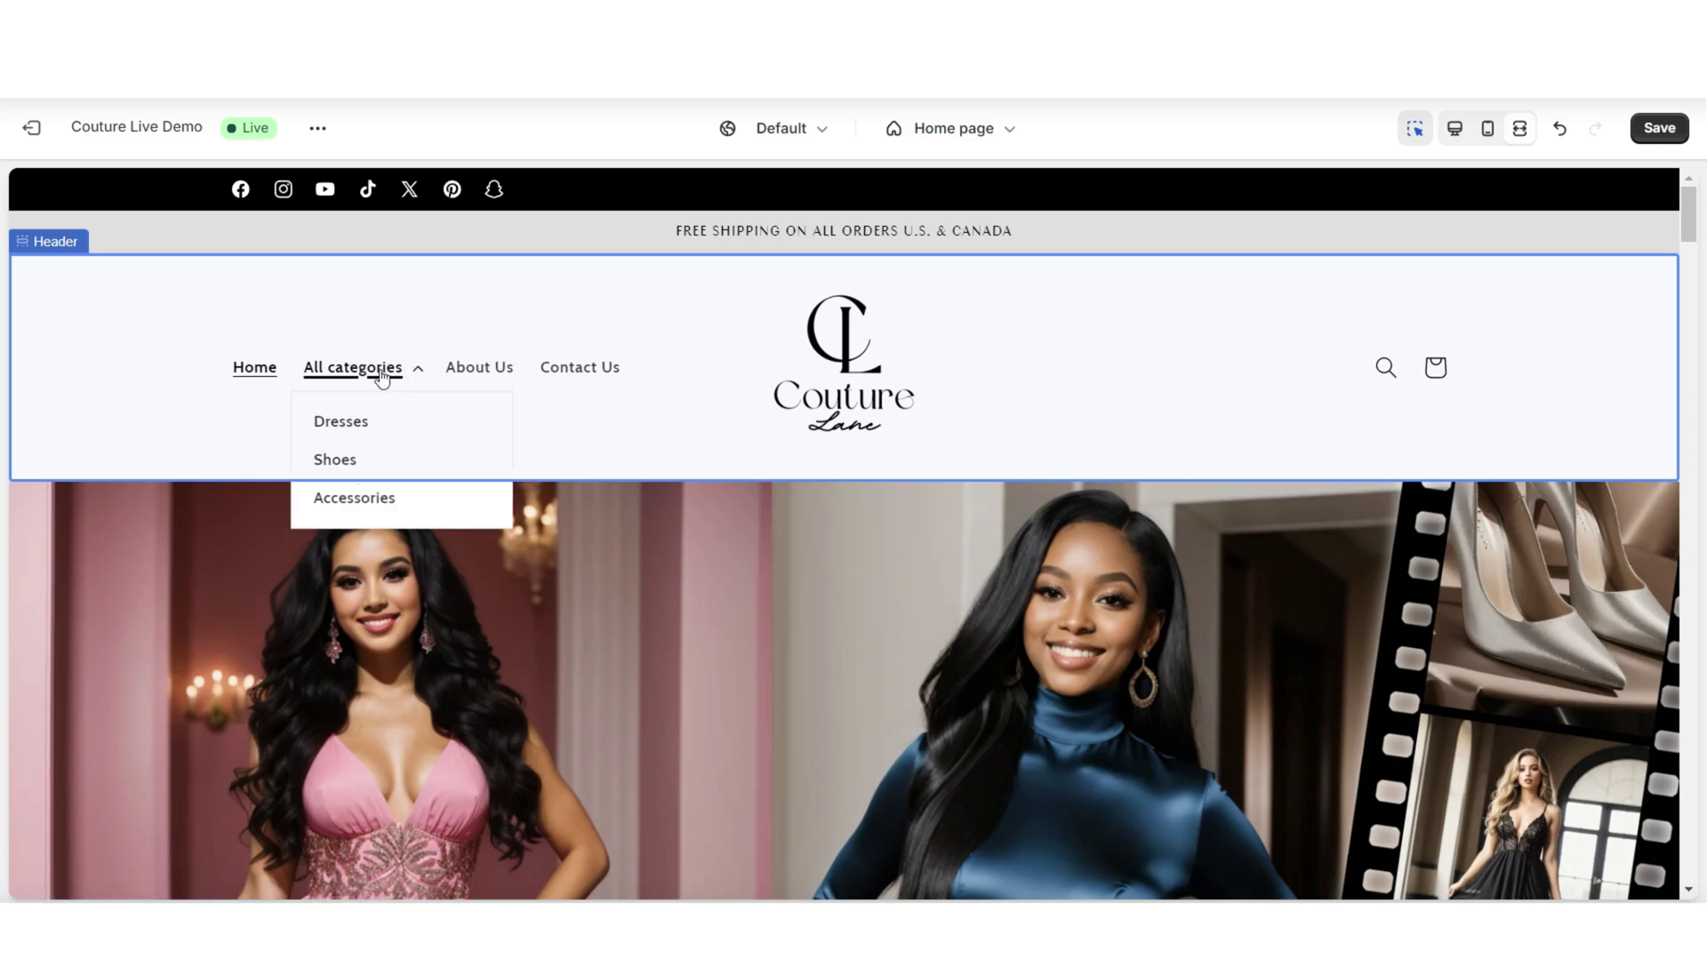
scroll(1692, 705, down, 15)
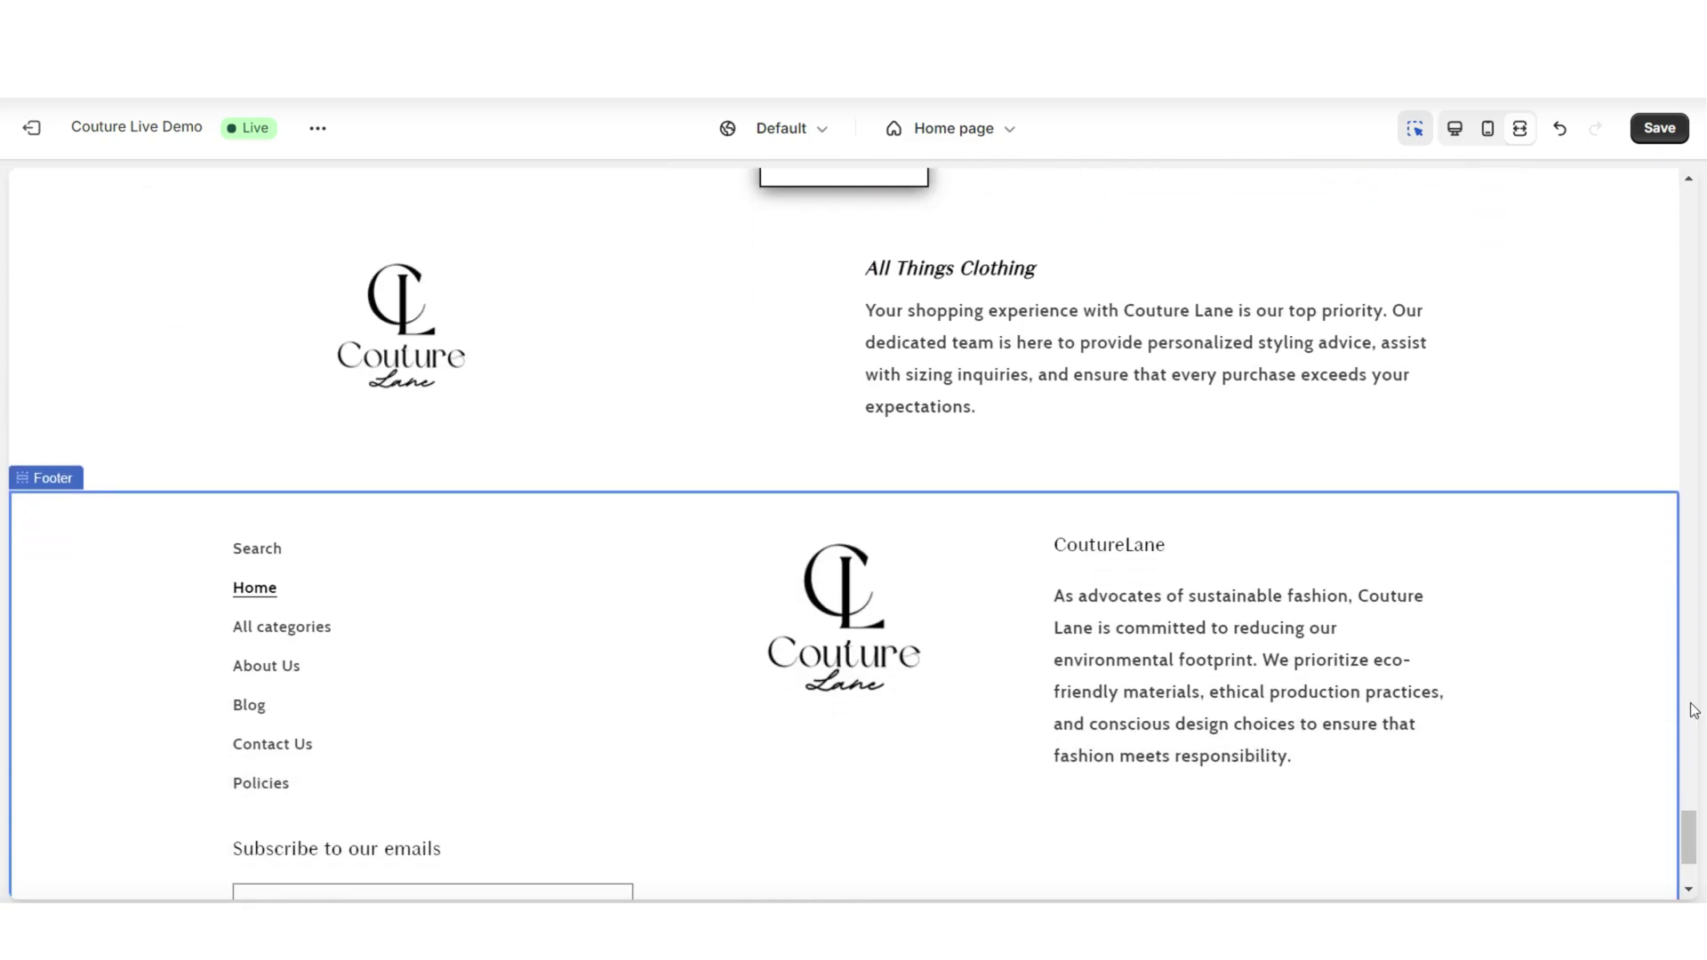
scroll(1694, 709, down, 5)
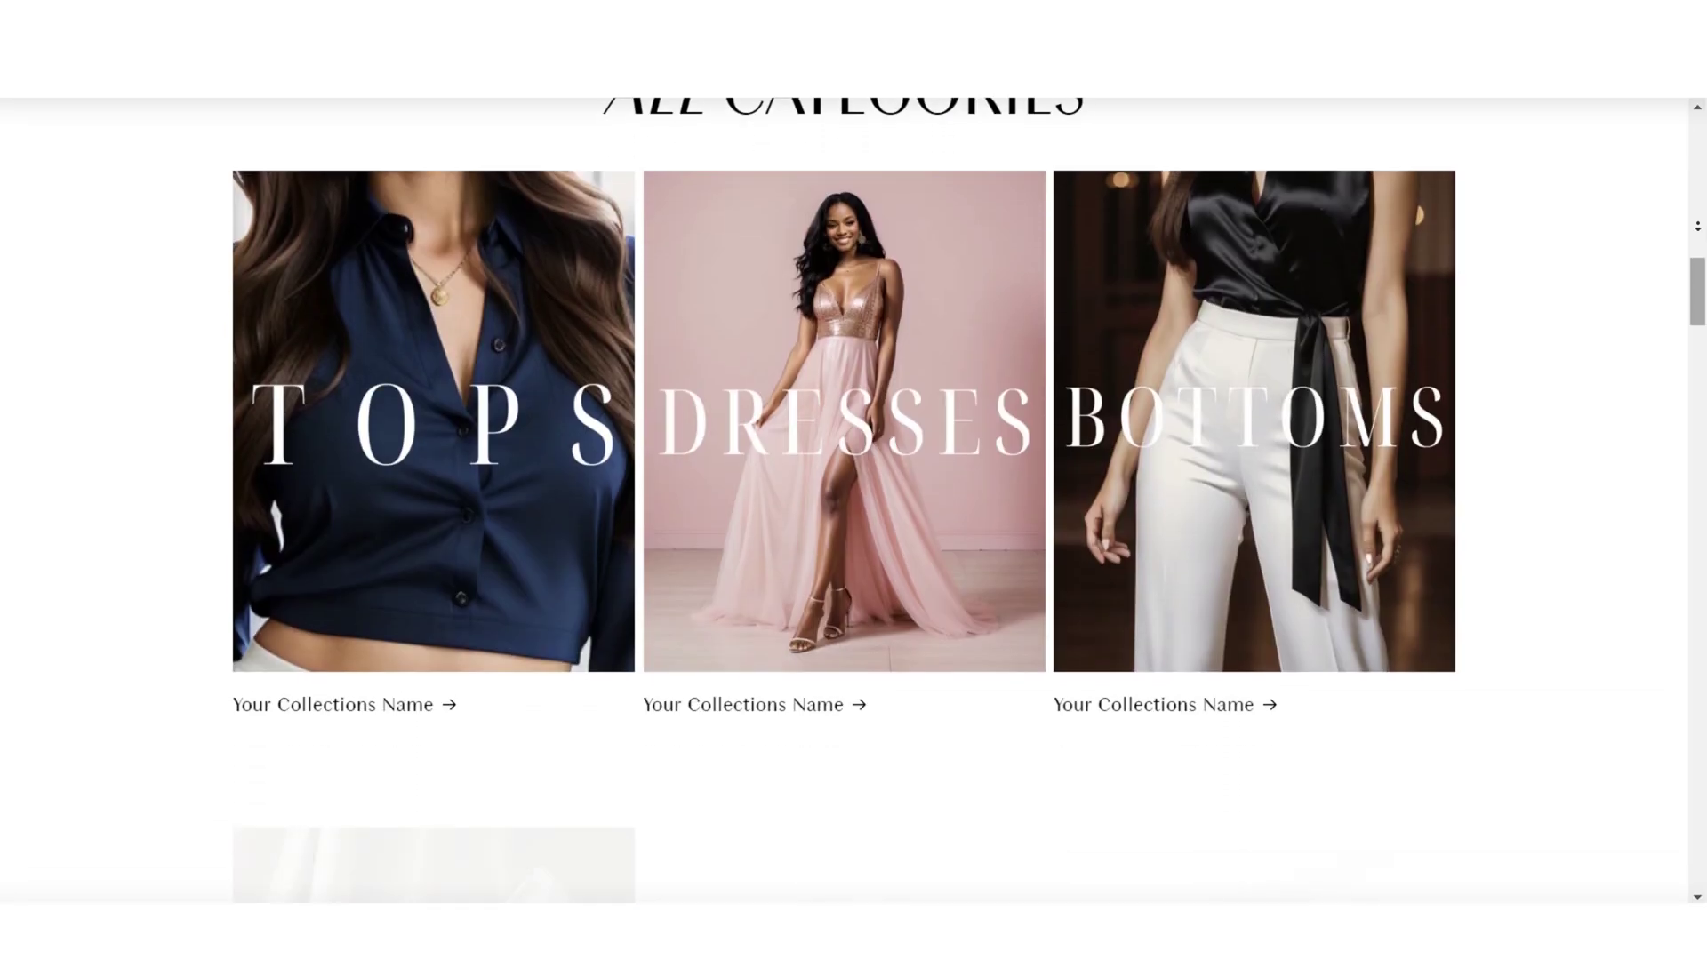
scroll(1696, 226, down, 8)
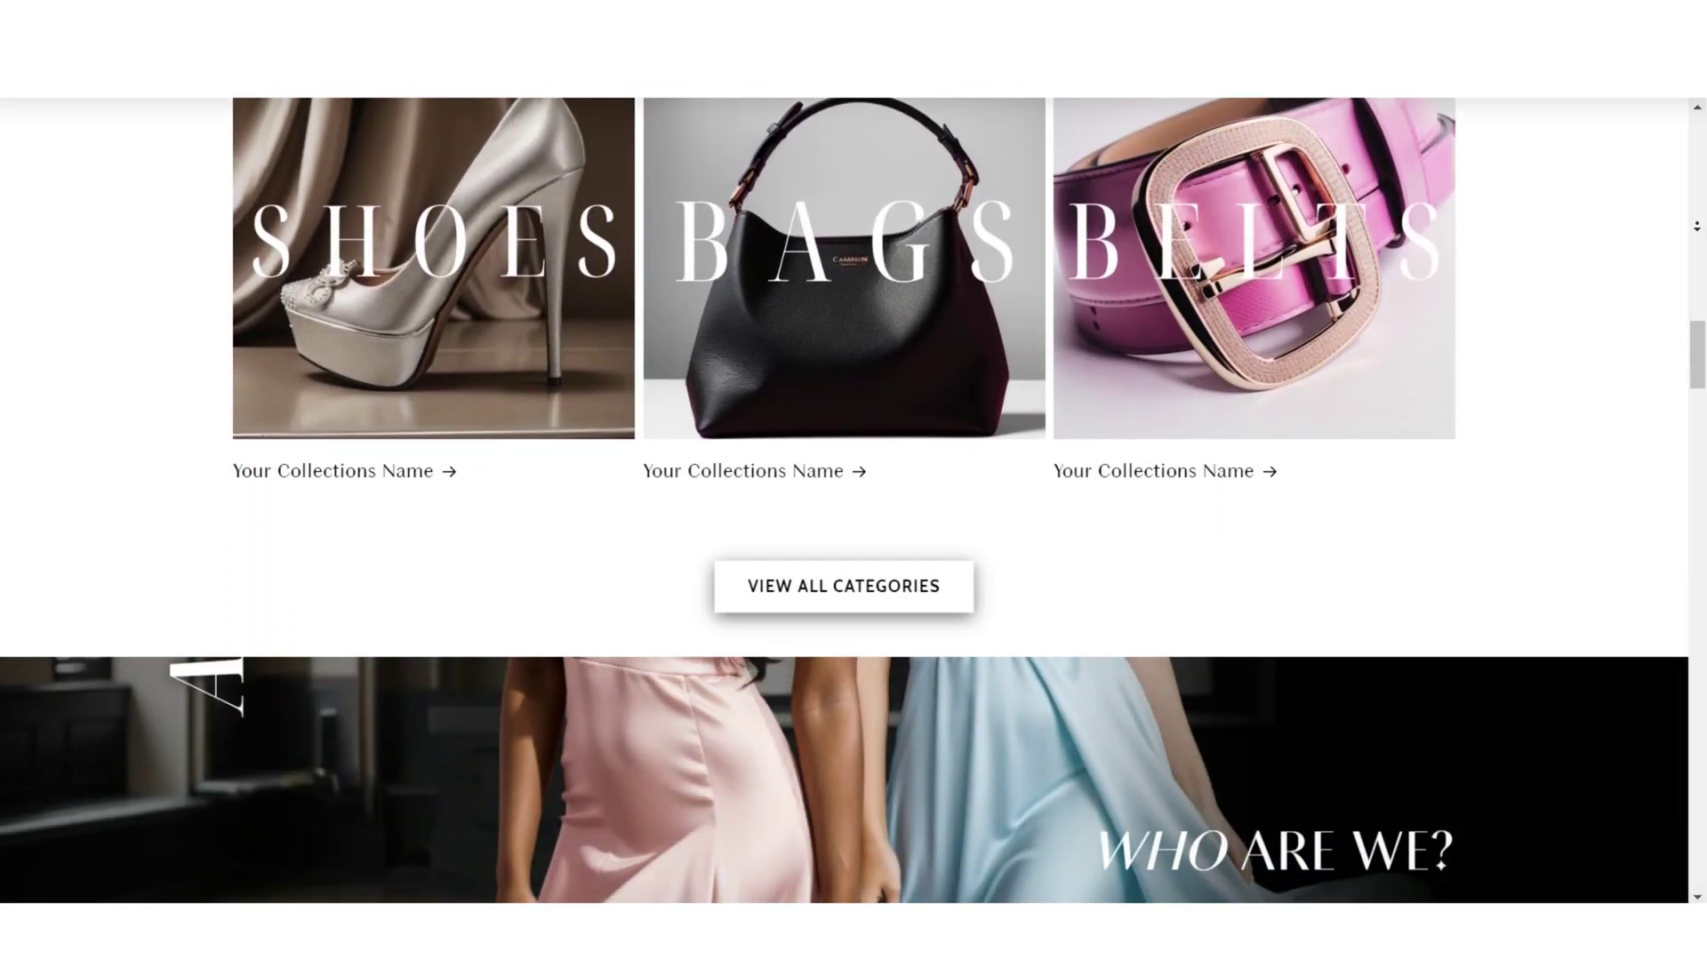
scroll(1697, 227, down, 6)
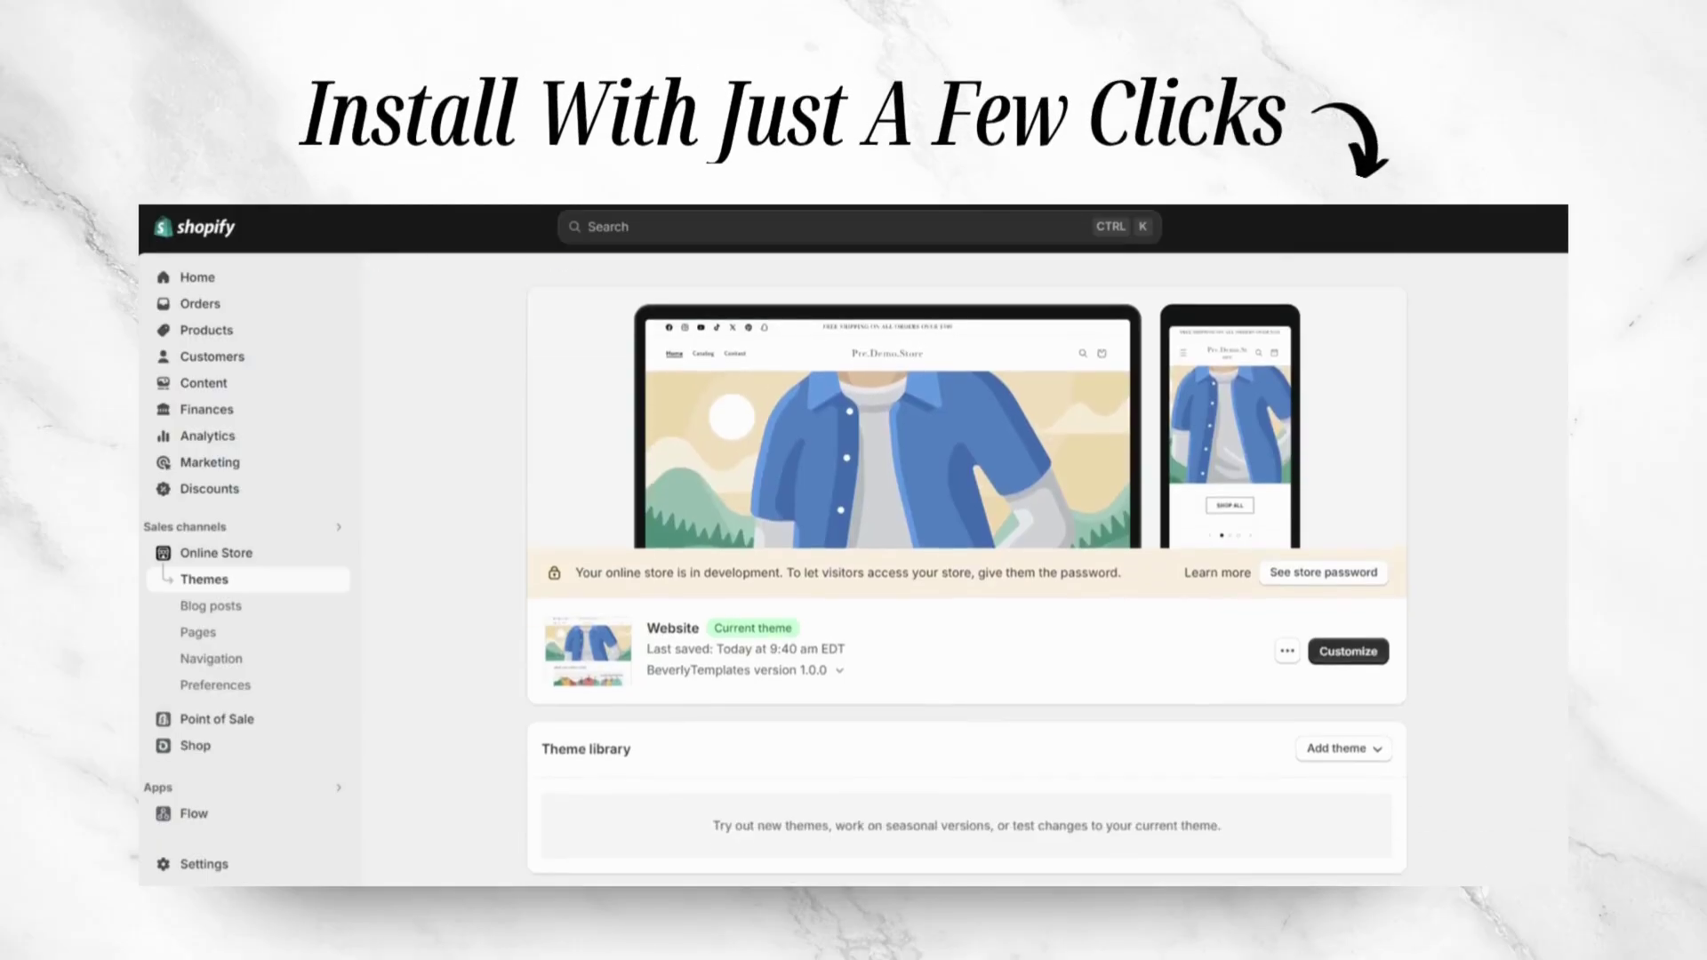
Step: Upload the shopifytheme-zip theme file to the theme library
click(1367, 731)
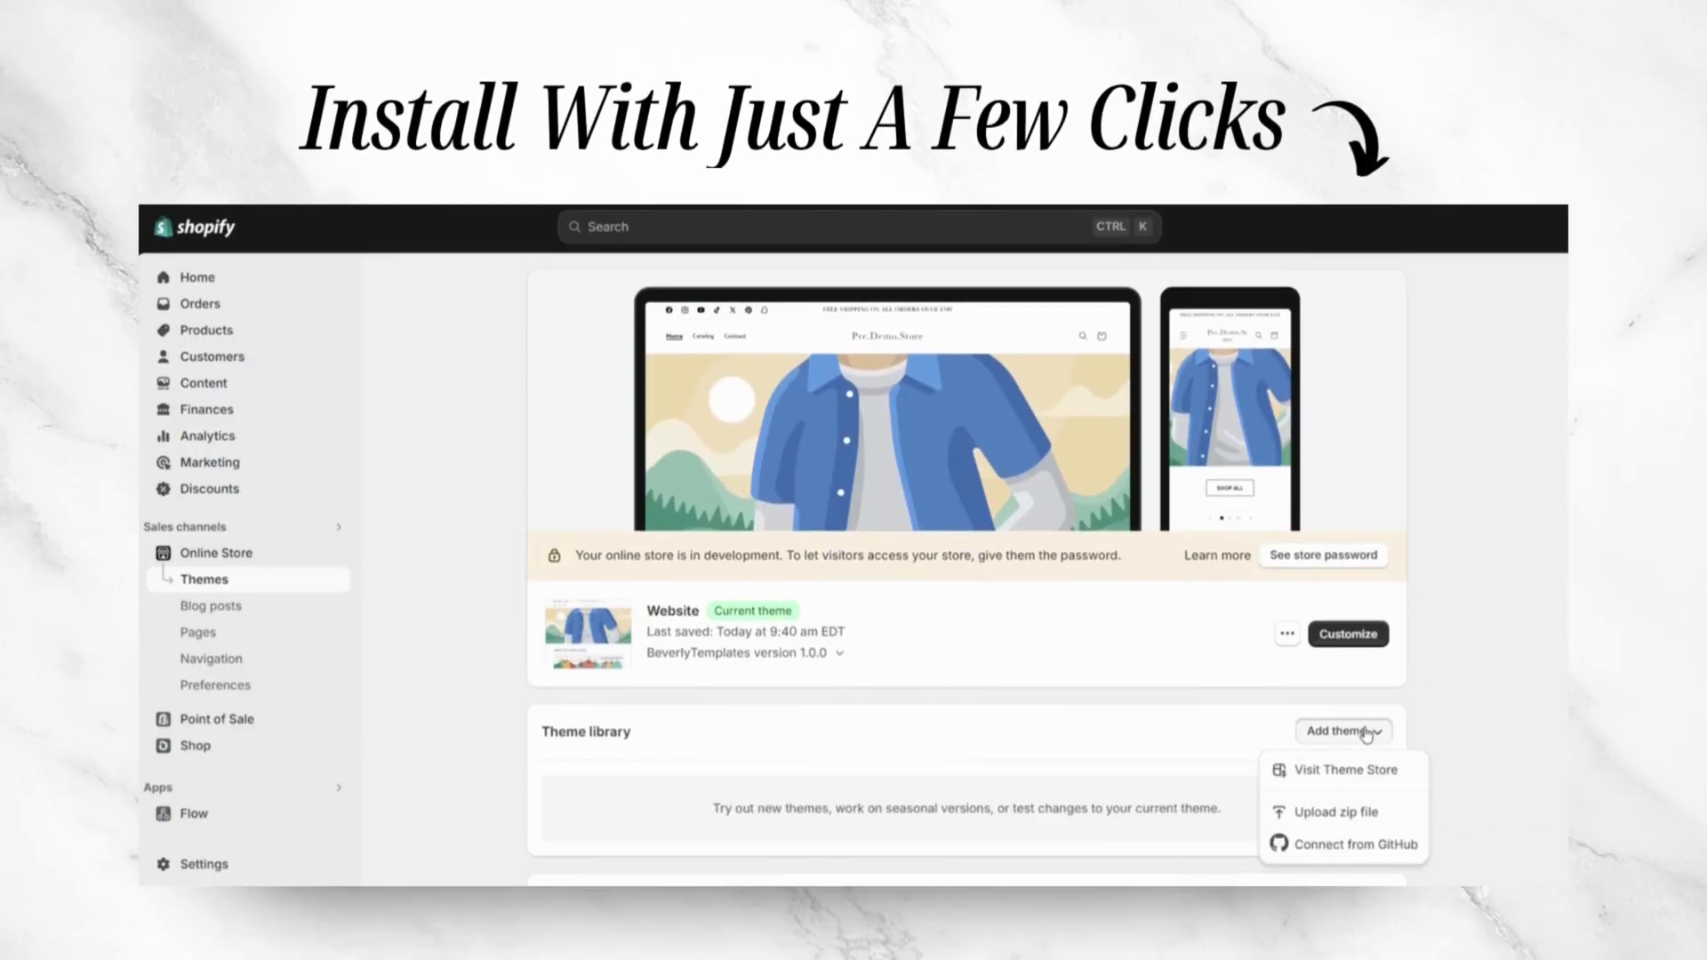
click(1376, 817)
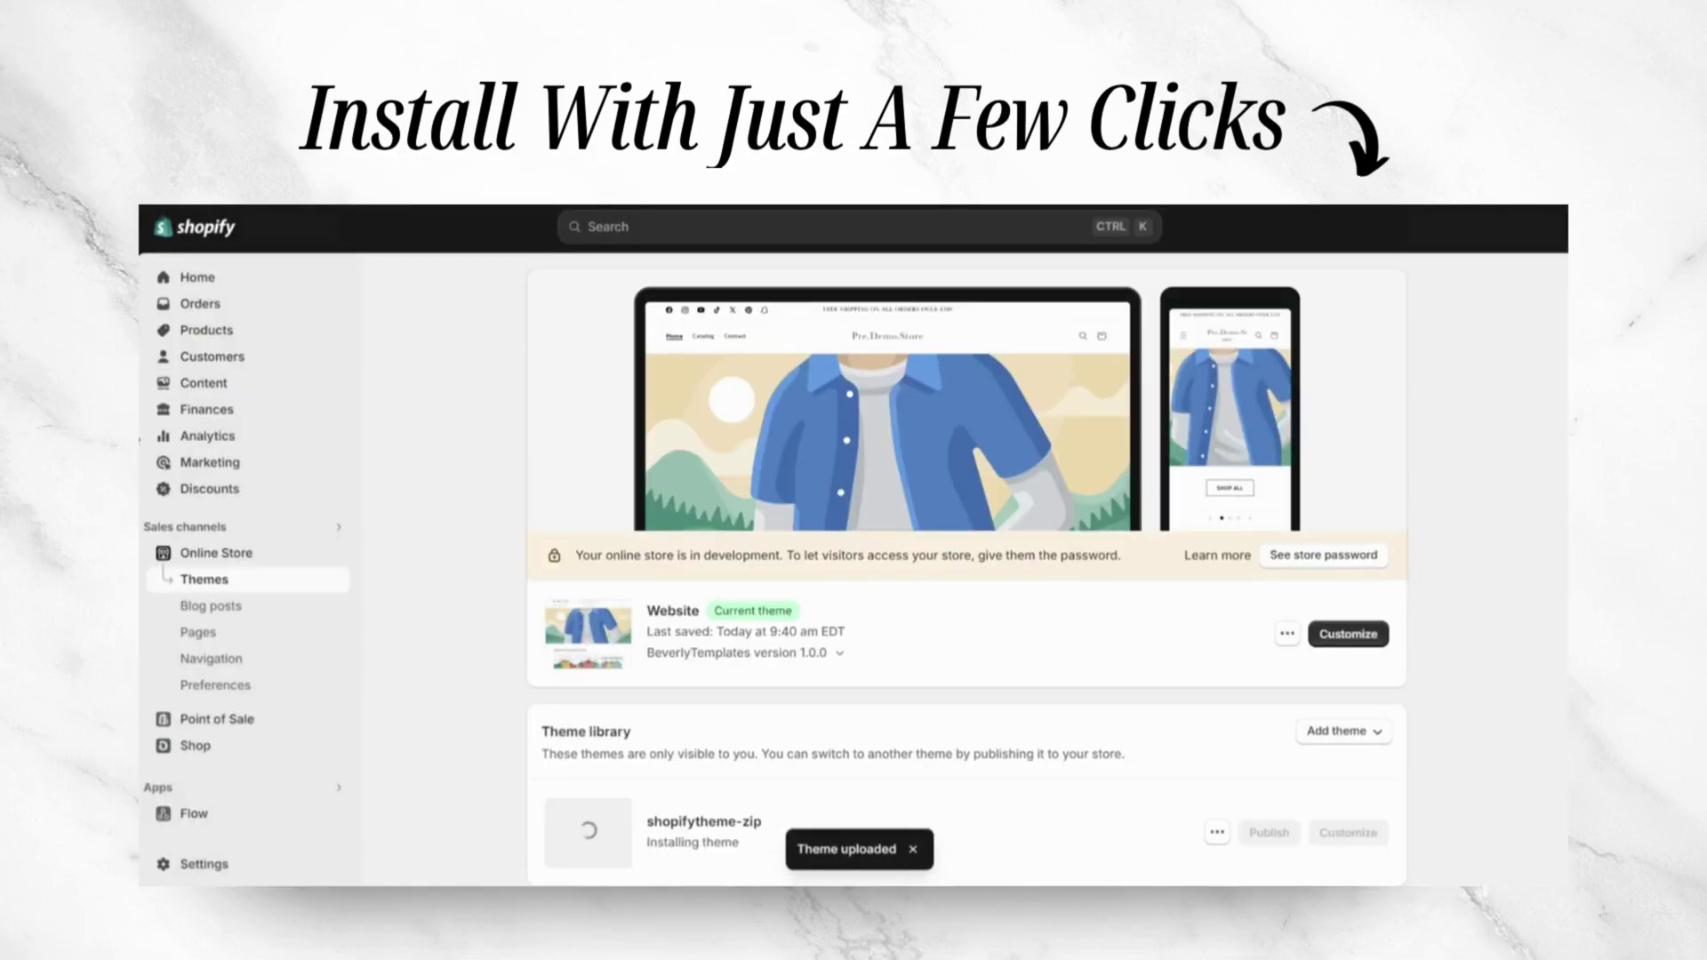
scroll(1440, 705, down, 2)
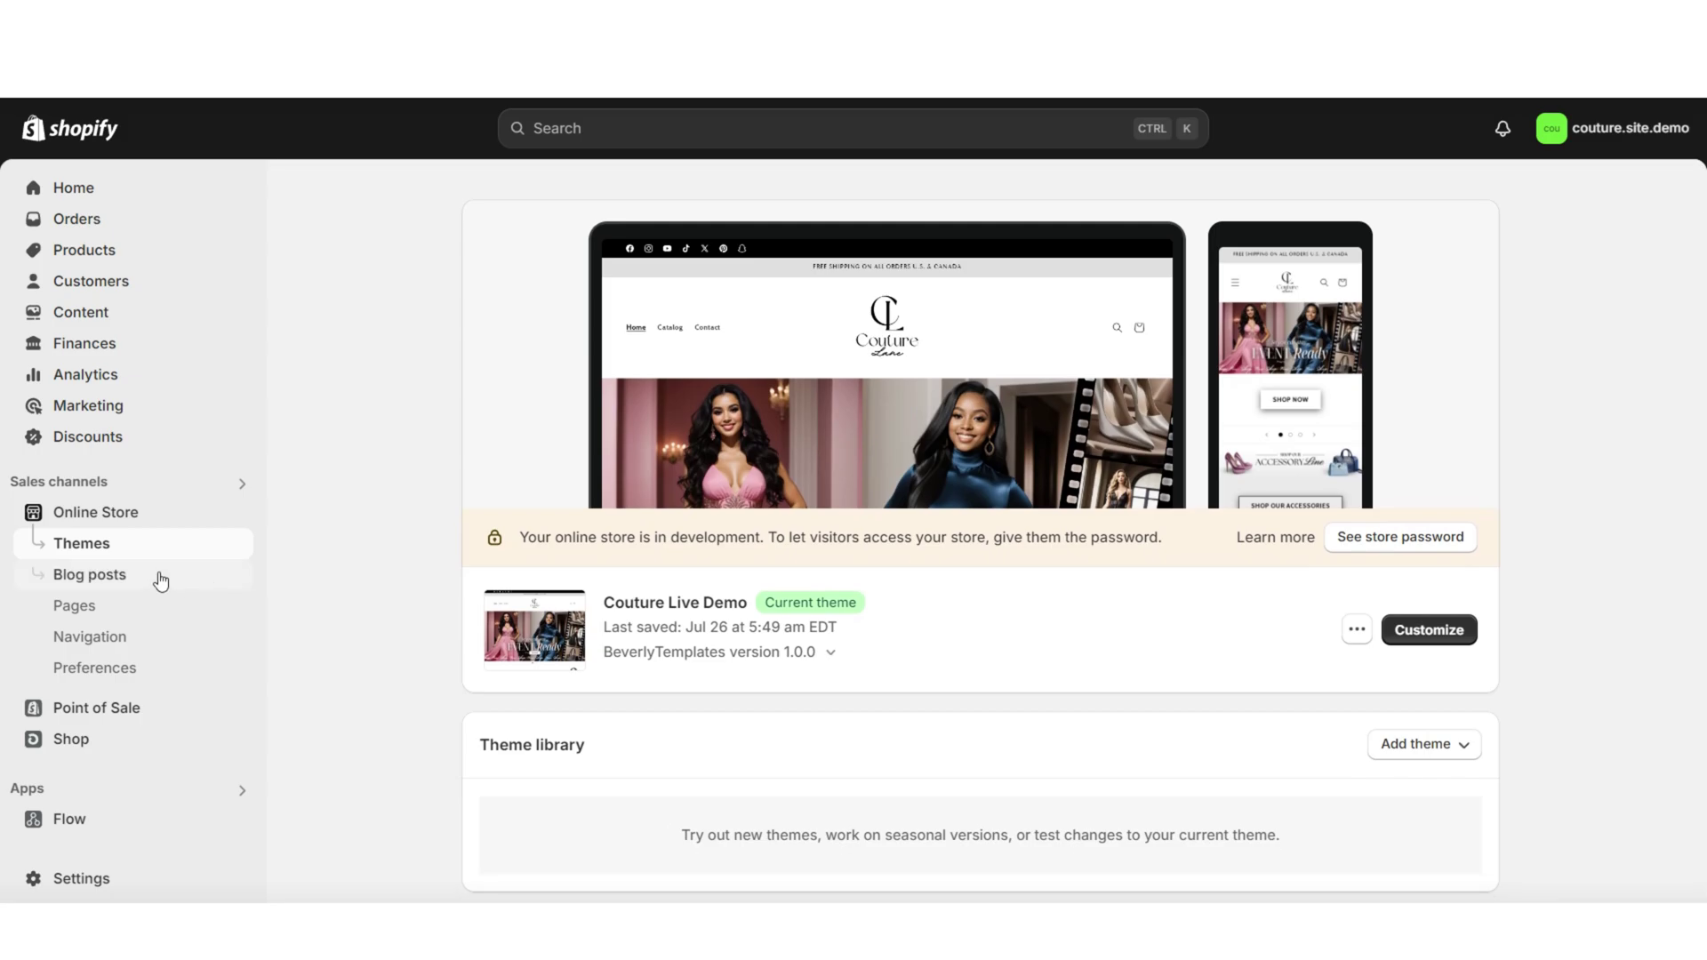
Step: Start a new blog post and scroll through its form
click(162, 579)
click(1627, 258)
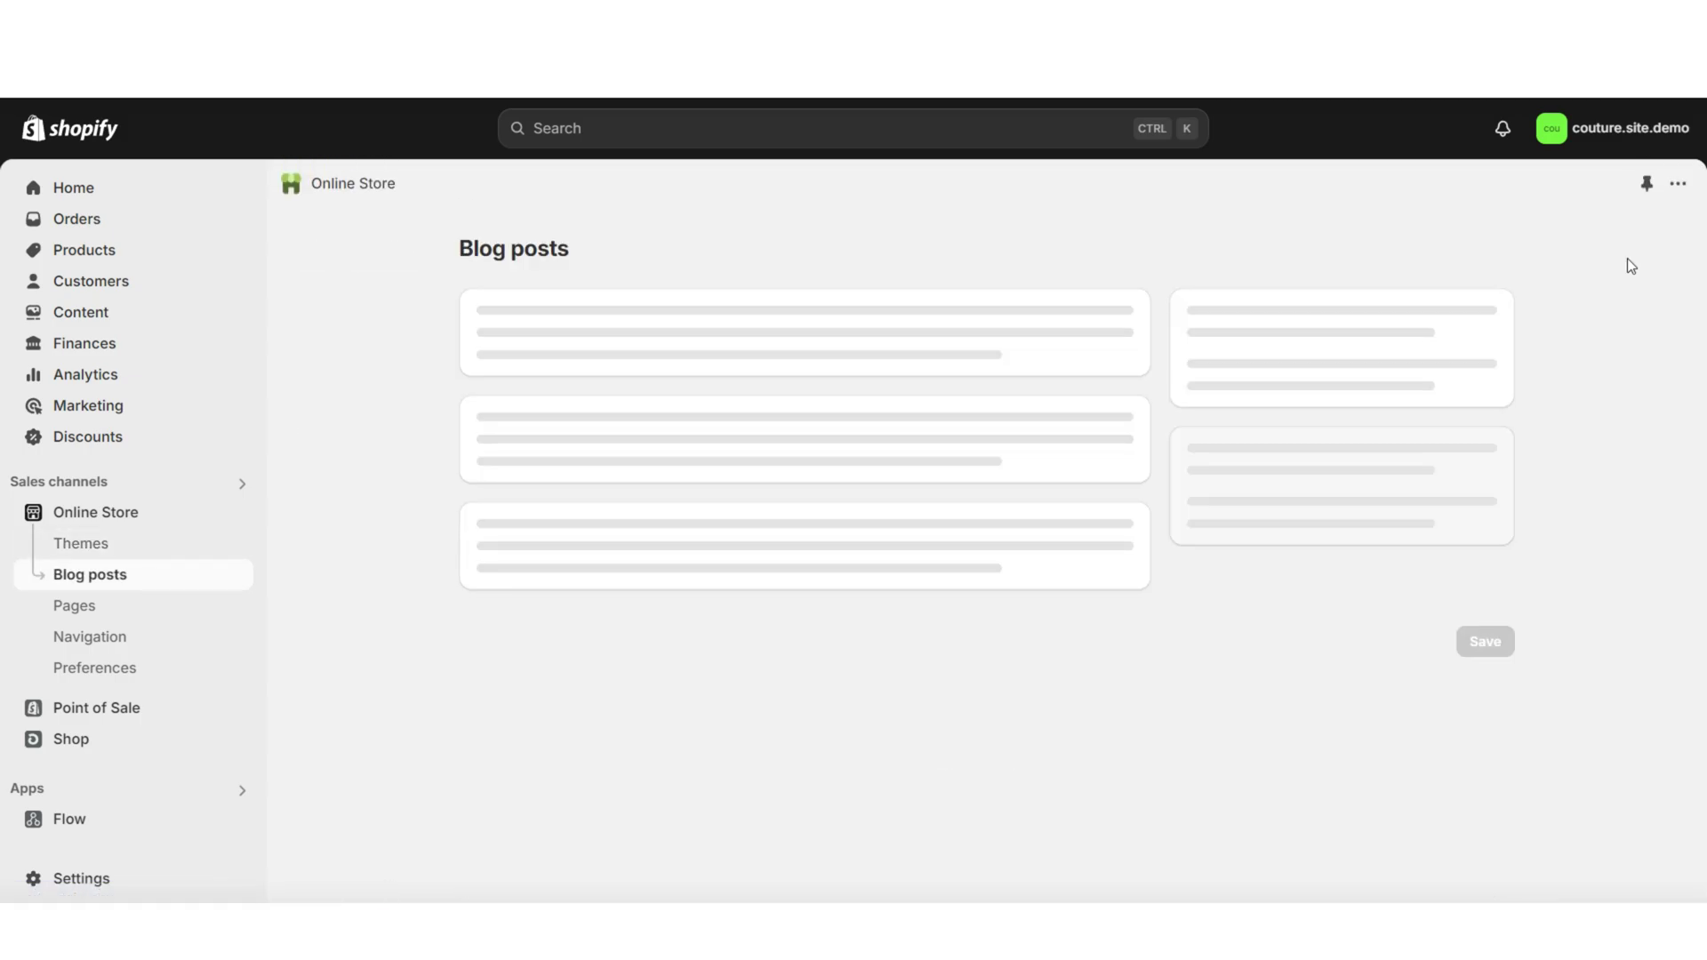
scroll(1603, 722, down, 1)
scroll(1602, 722, down, 5)
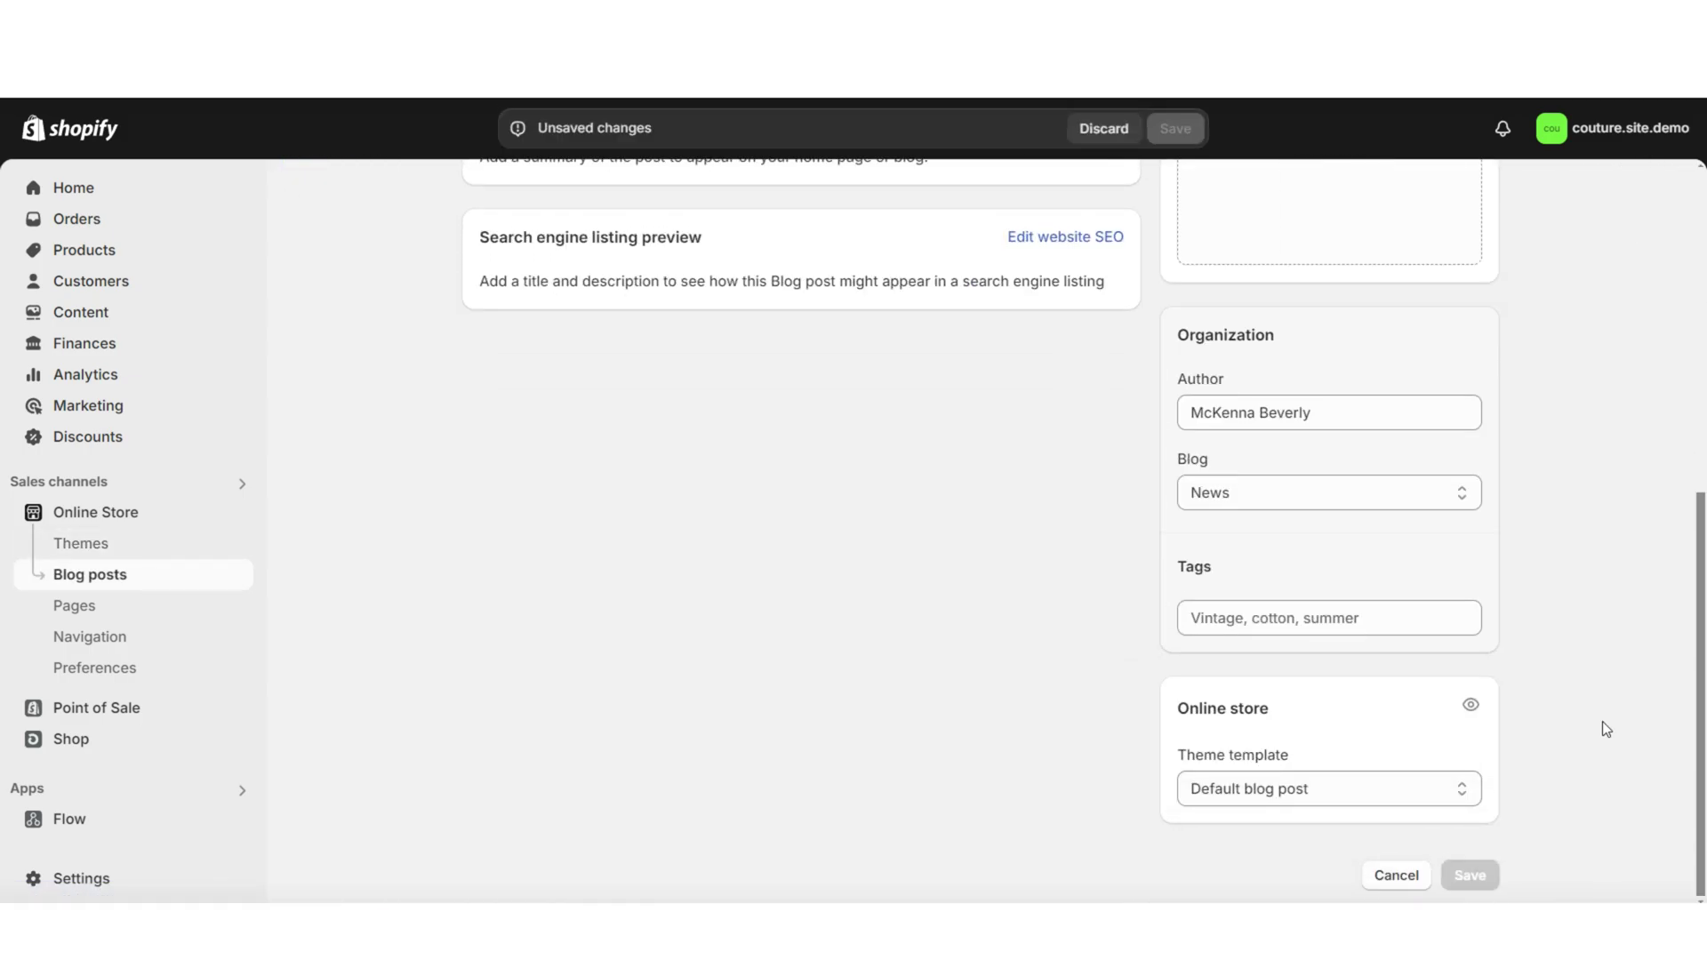
scroll(565, 525, up, 5)
Step: Try the post's content field, then leave for the Navigation page with Footer and Main menus
click(565, 526)
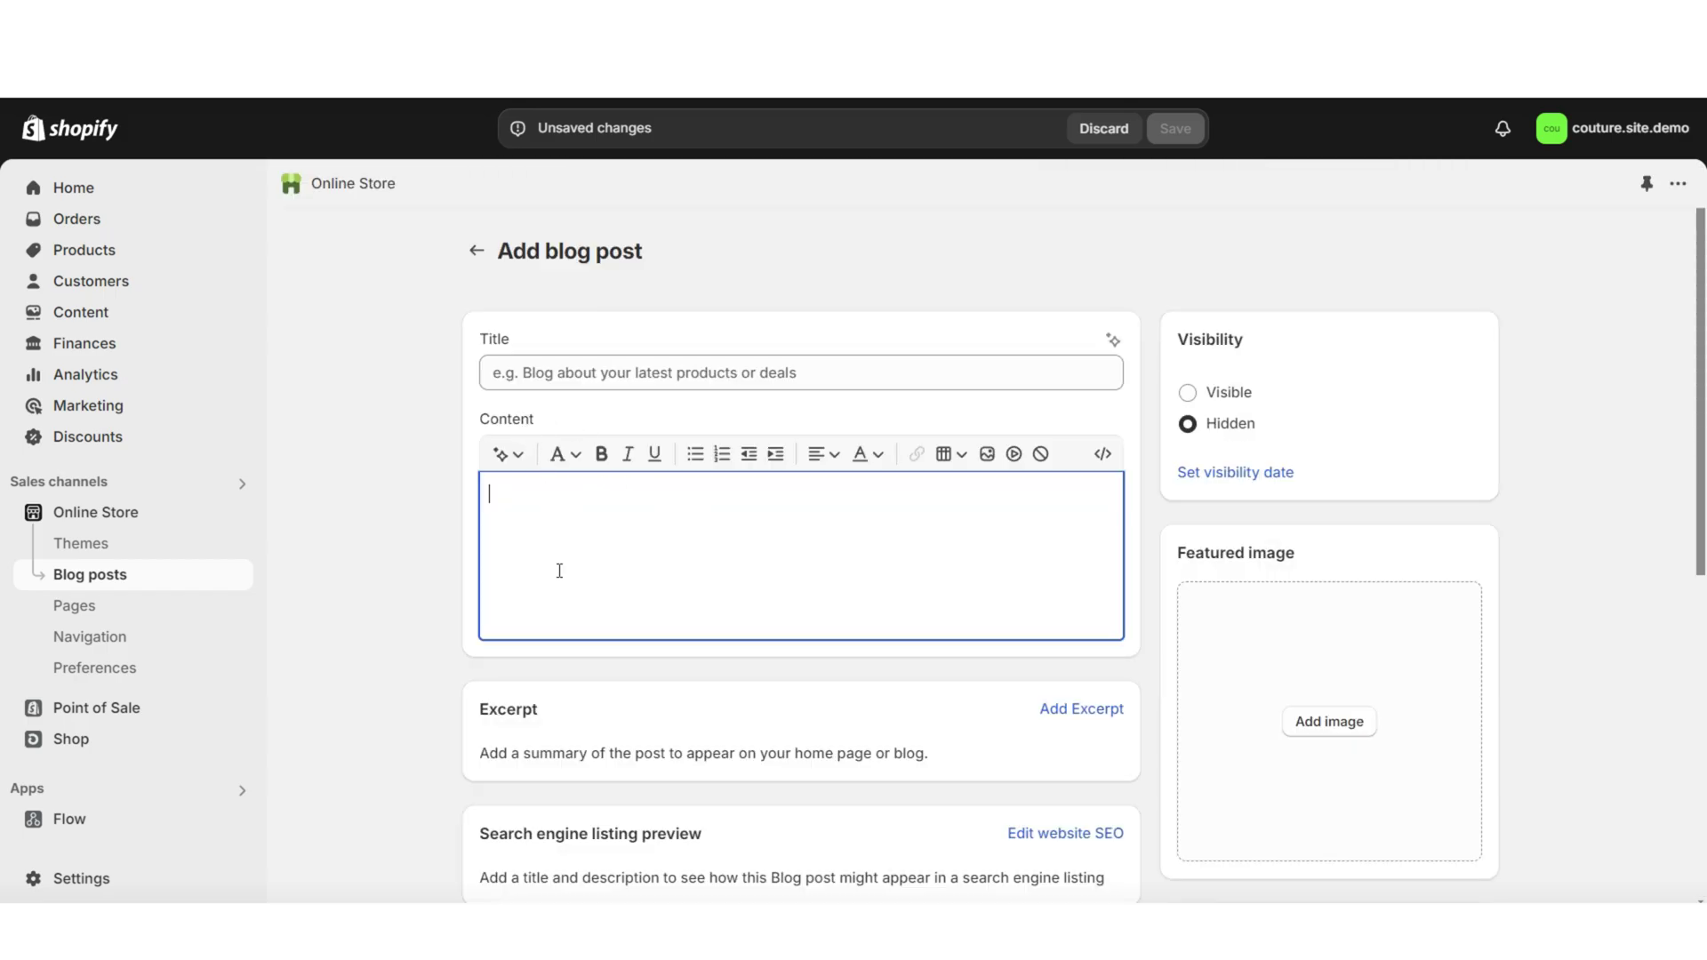
scroll(560, 570, down, 4)
scroll(1669, 631, down, 3)
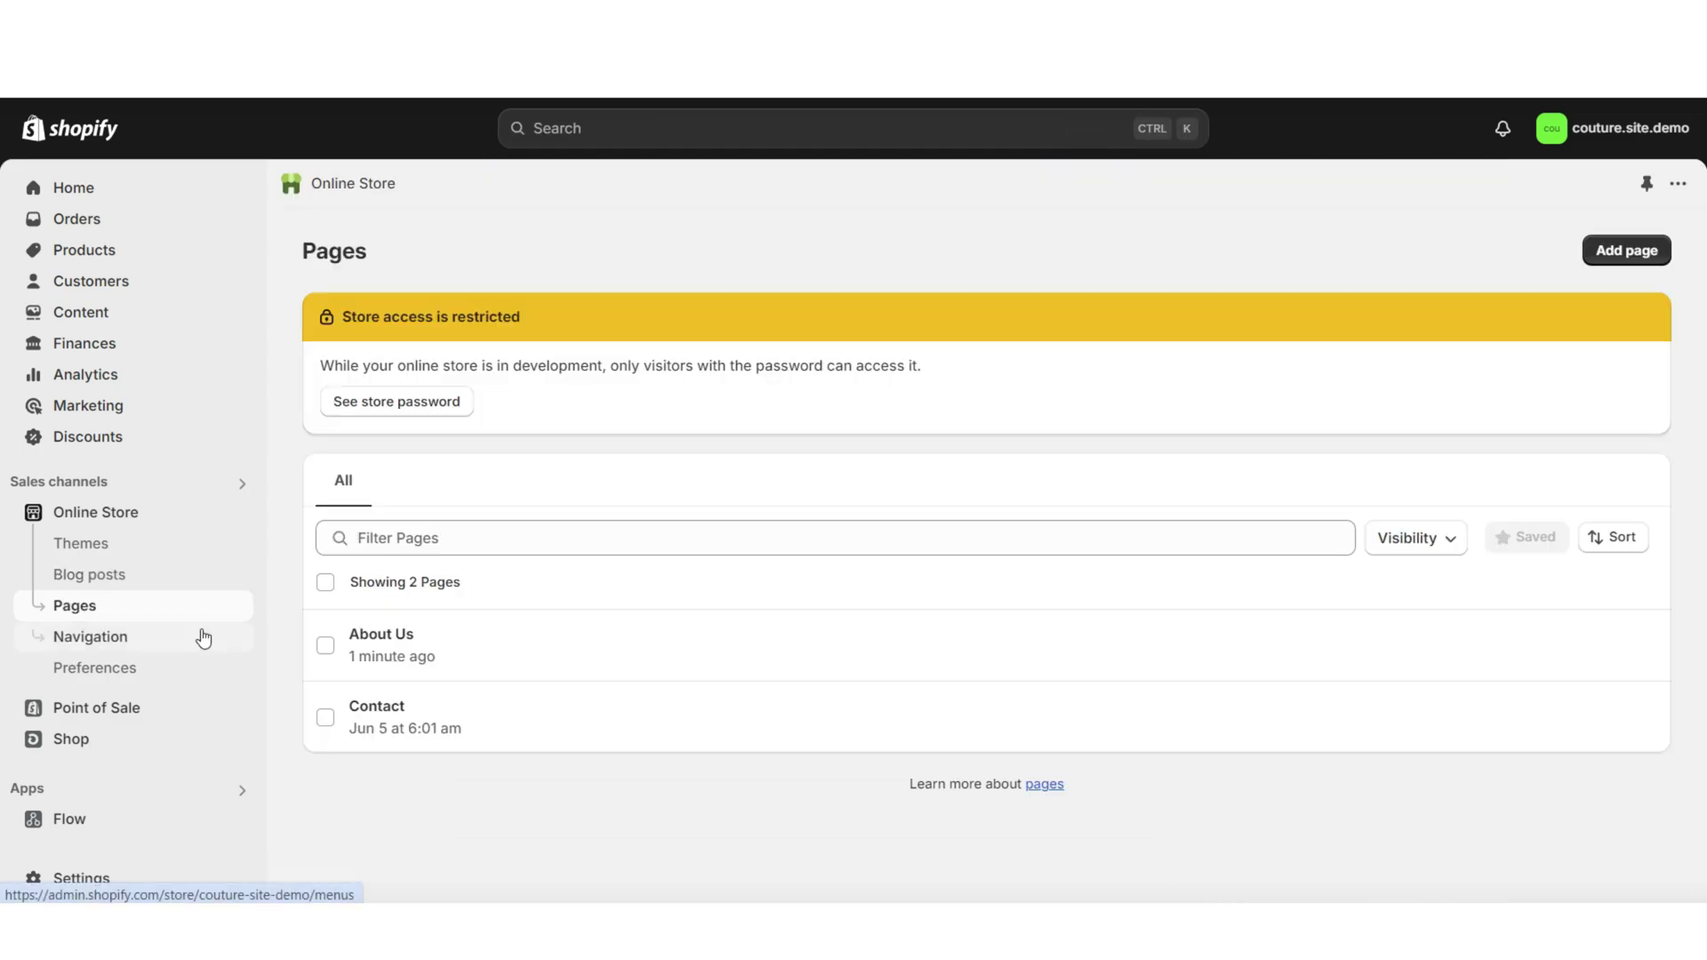
click(203, 637)
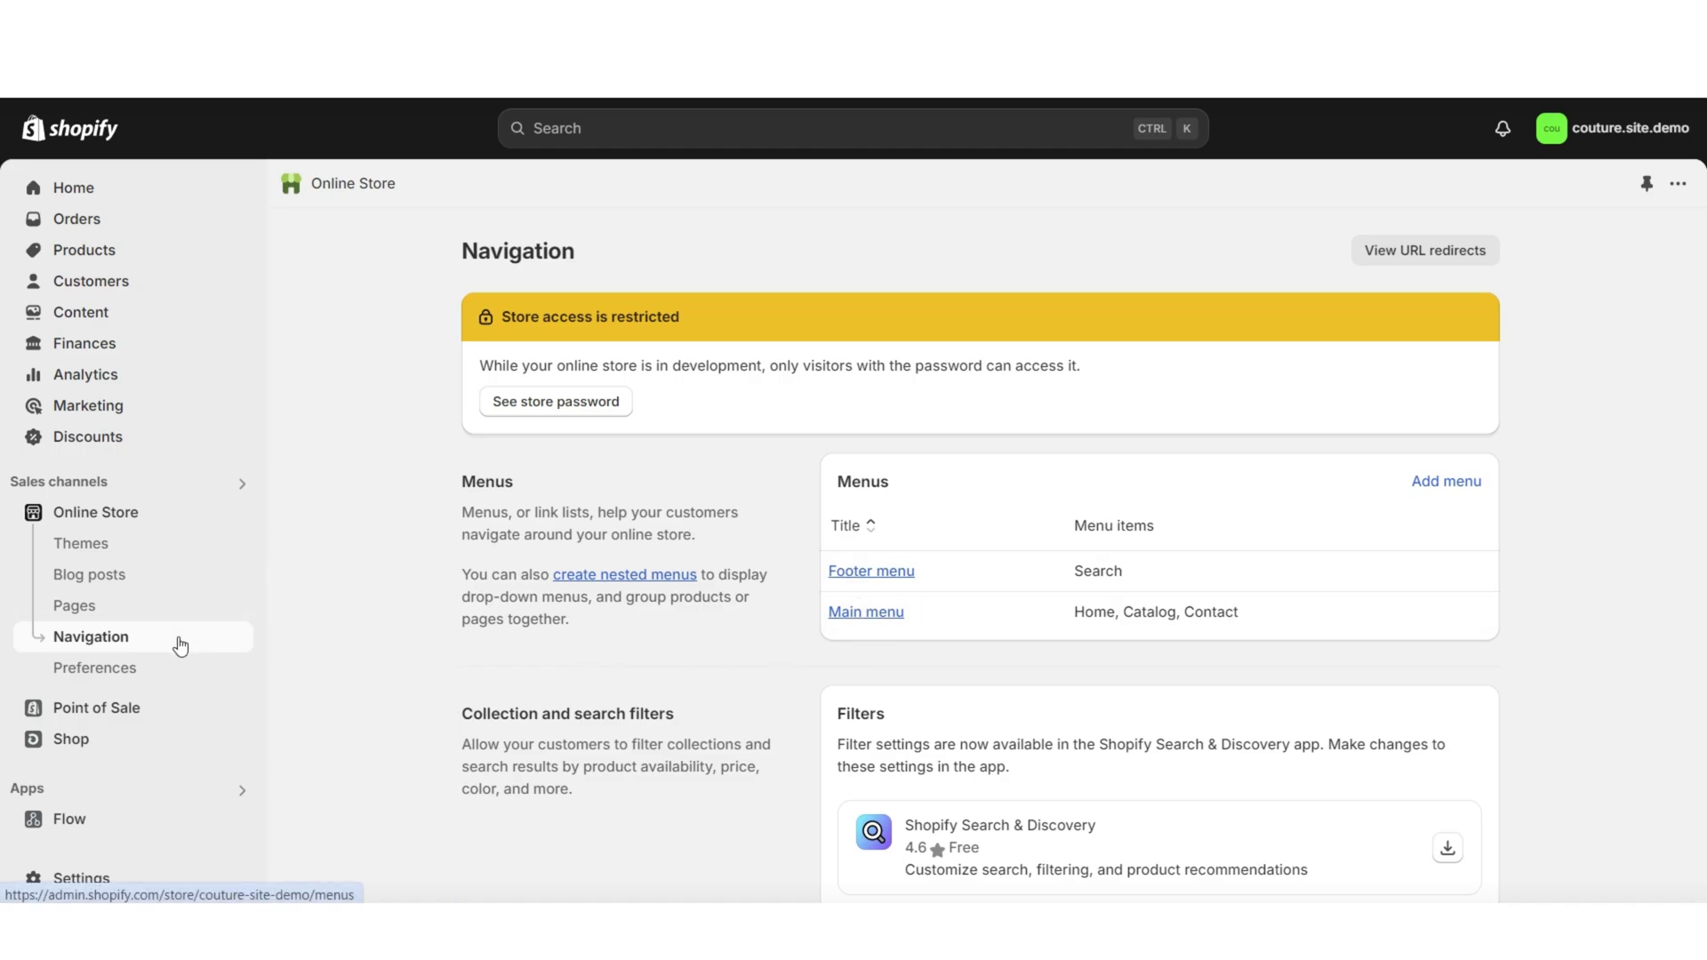
Step: Inspect the Main menu's items, then start a new menu
click(849, 613)
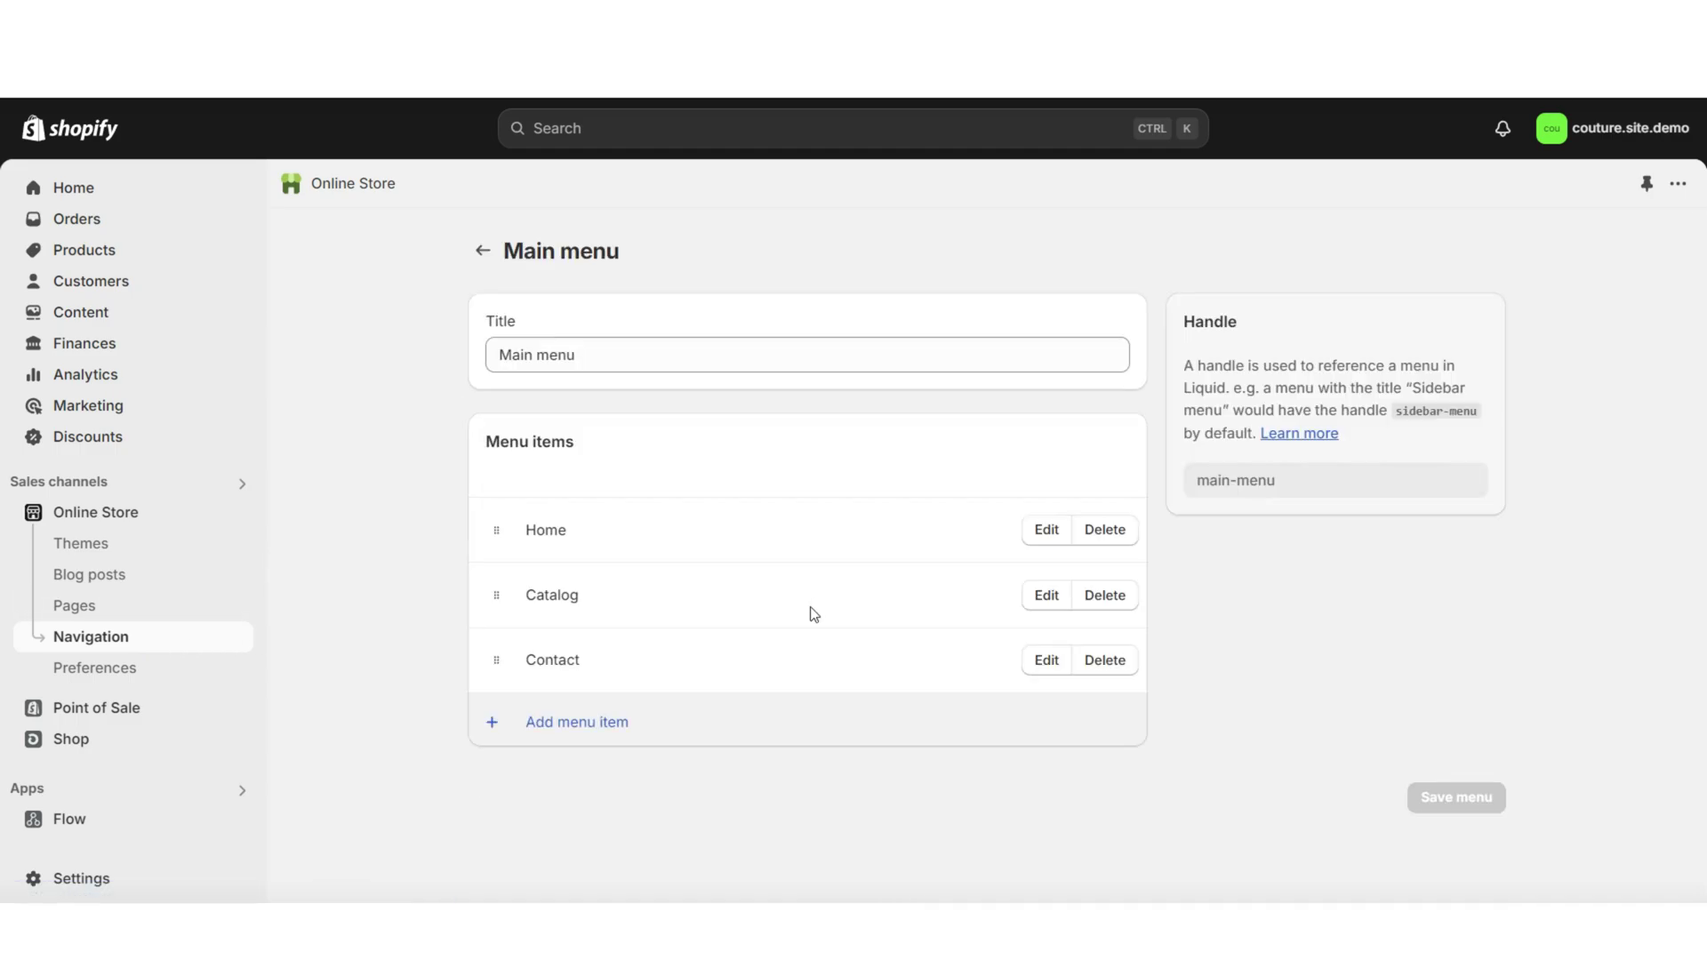
click(483, 253)
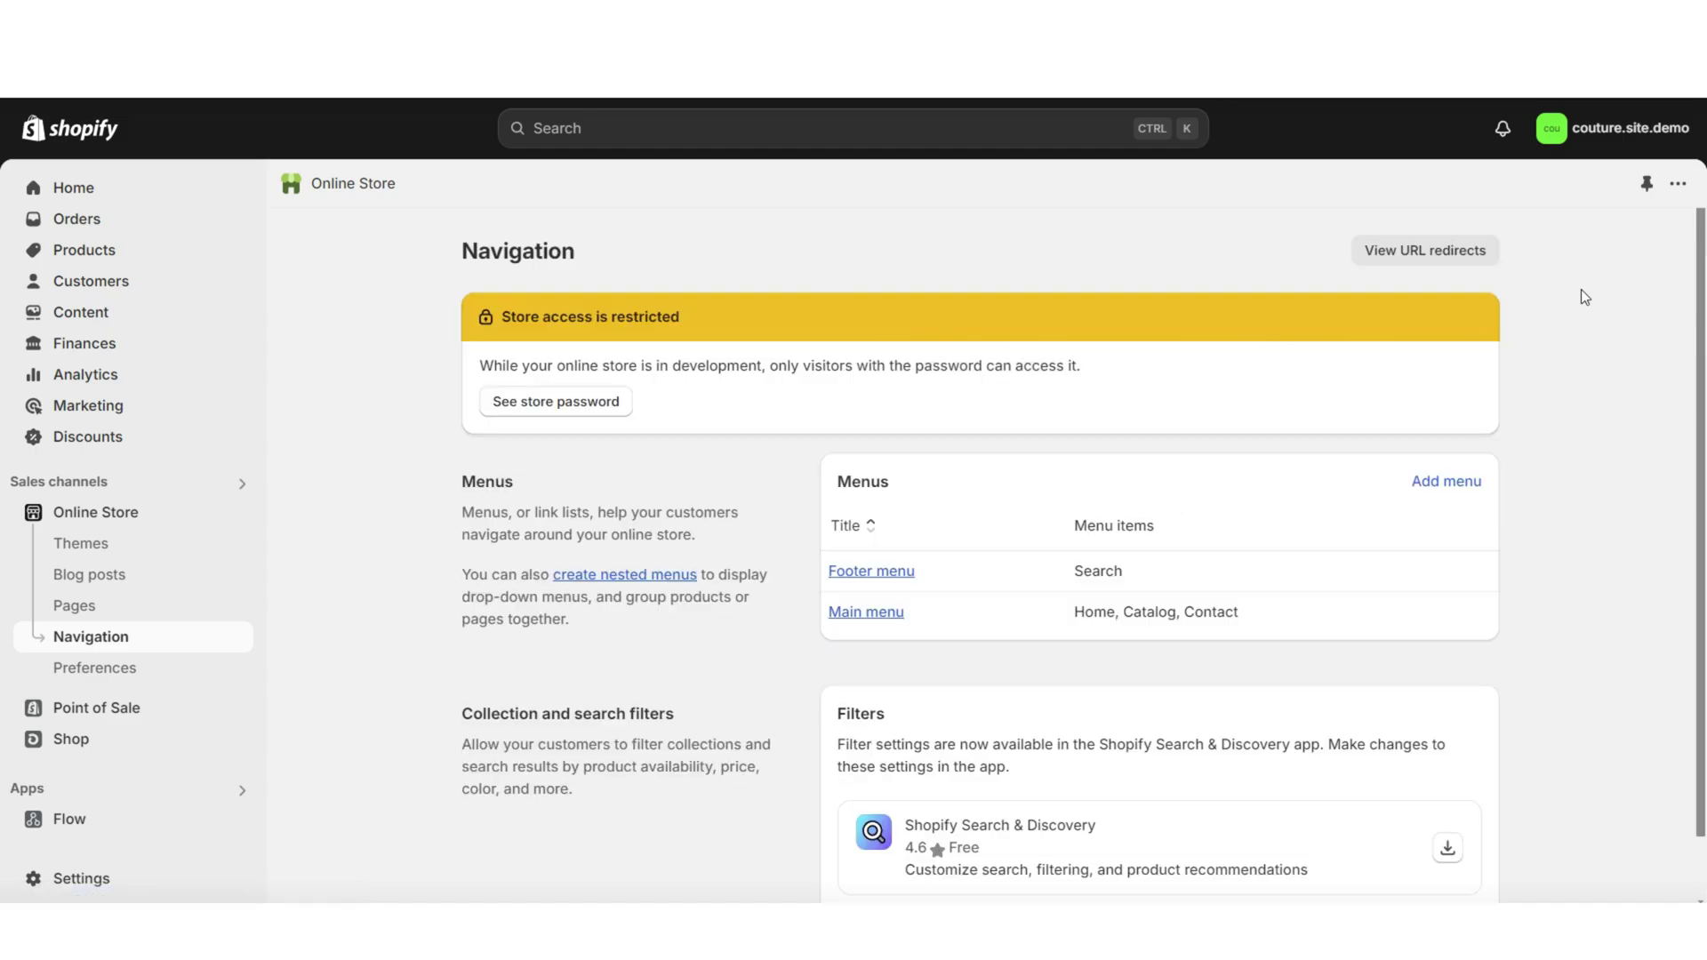
click(1448, 483)
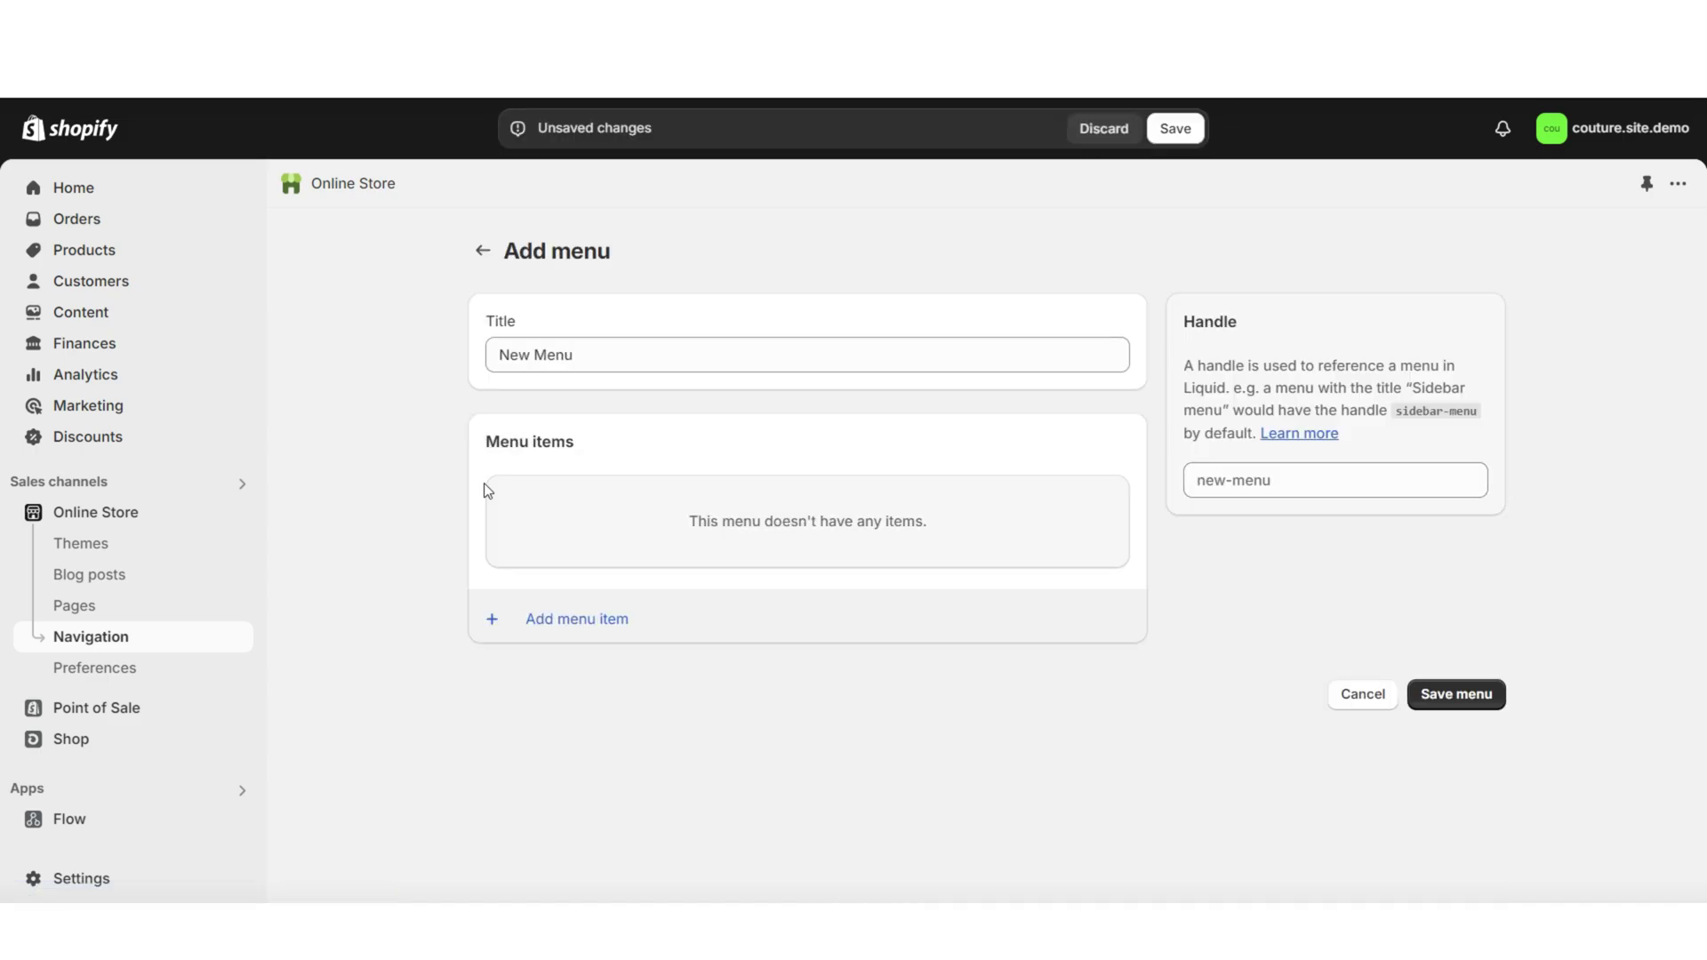
Step: Add a menu item linked to the Home page and named Home
click(565, 626)
click(1370, 335)
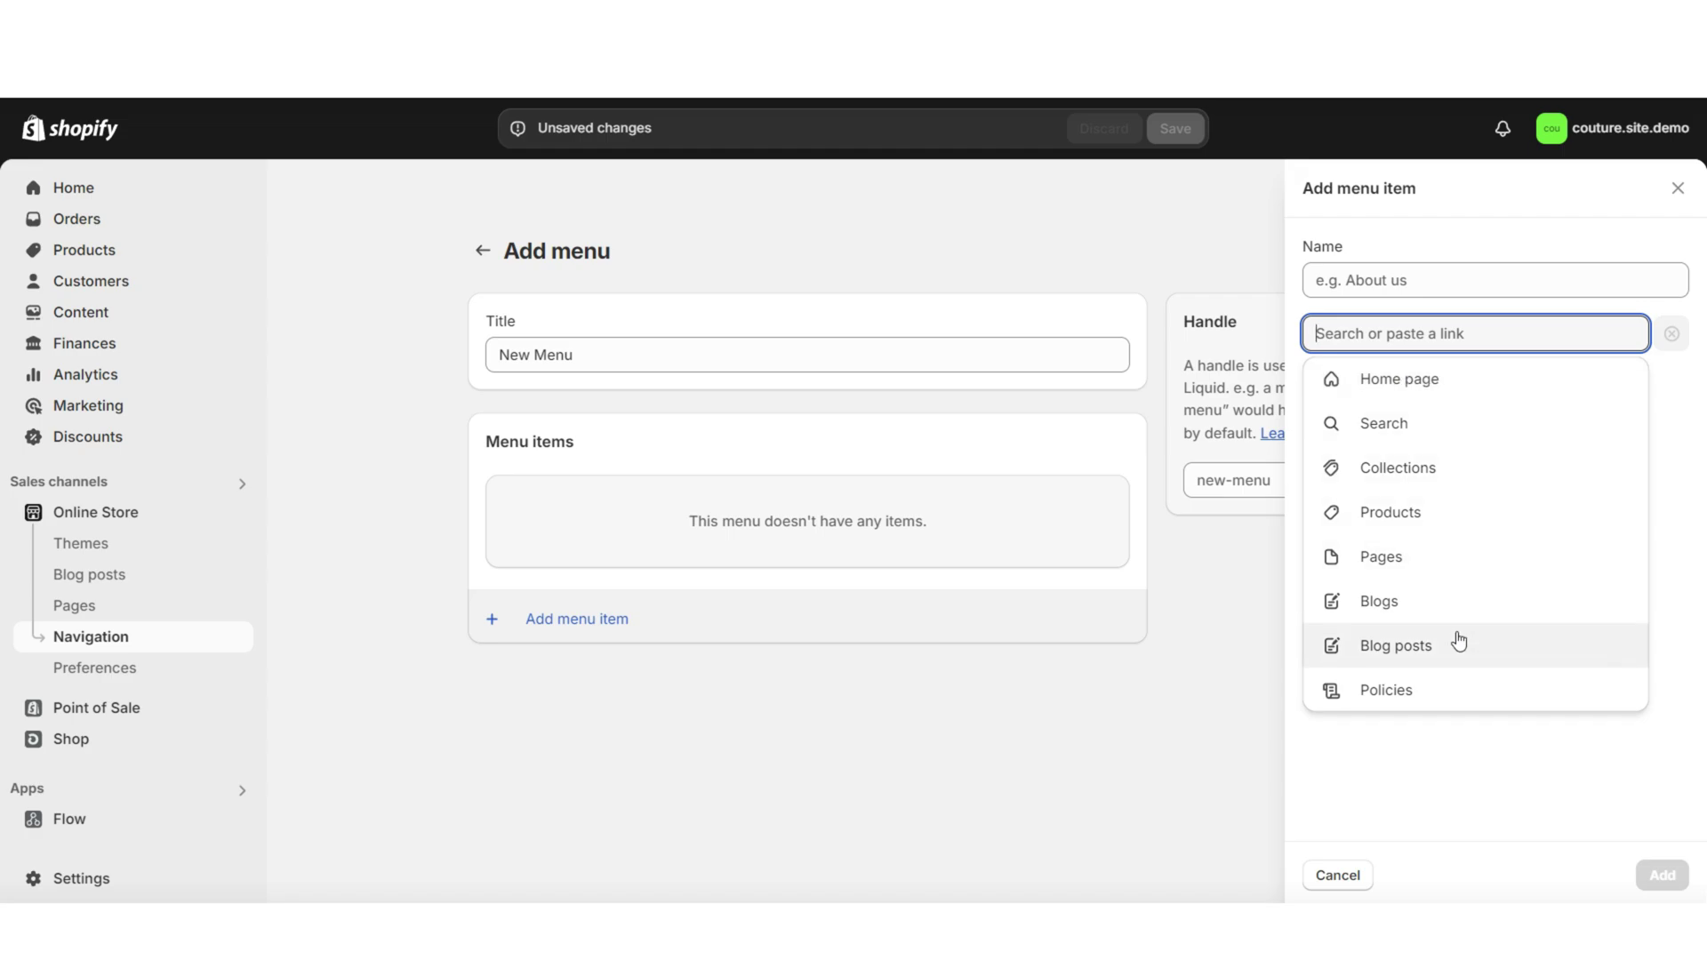
click(1459, 382)
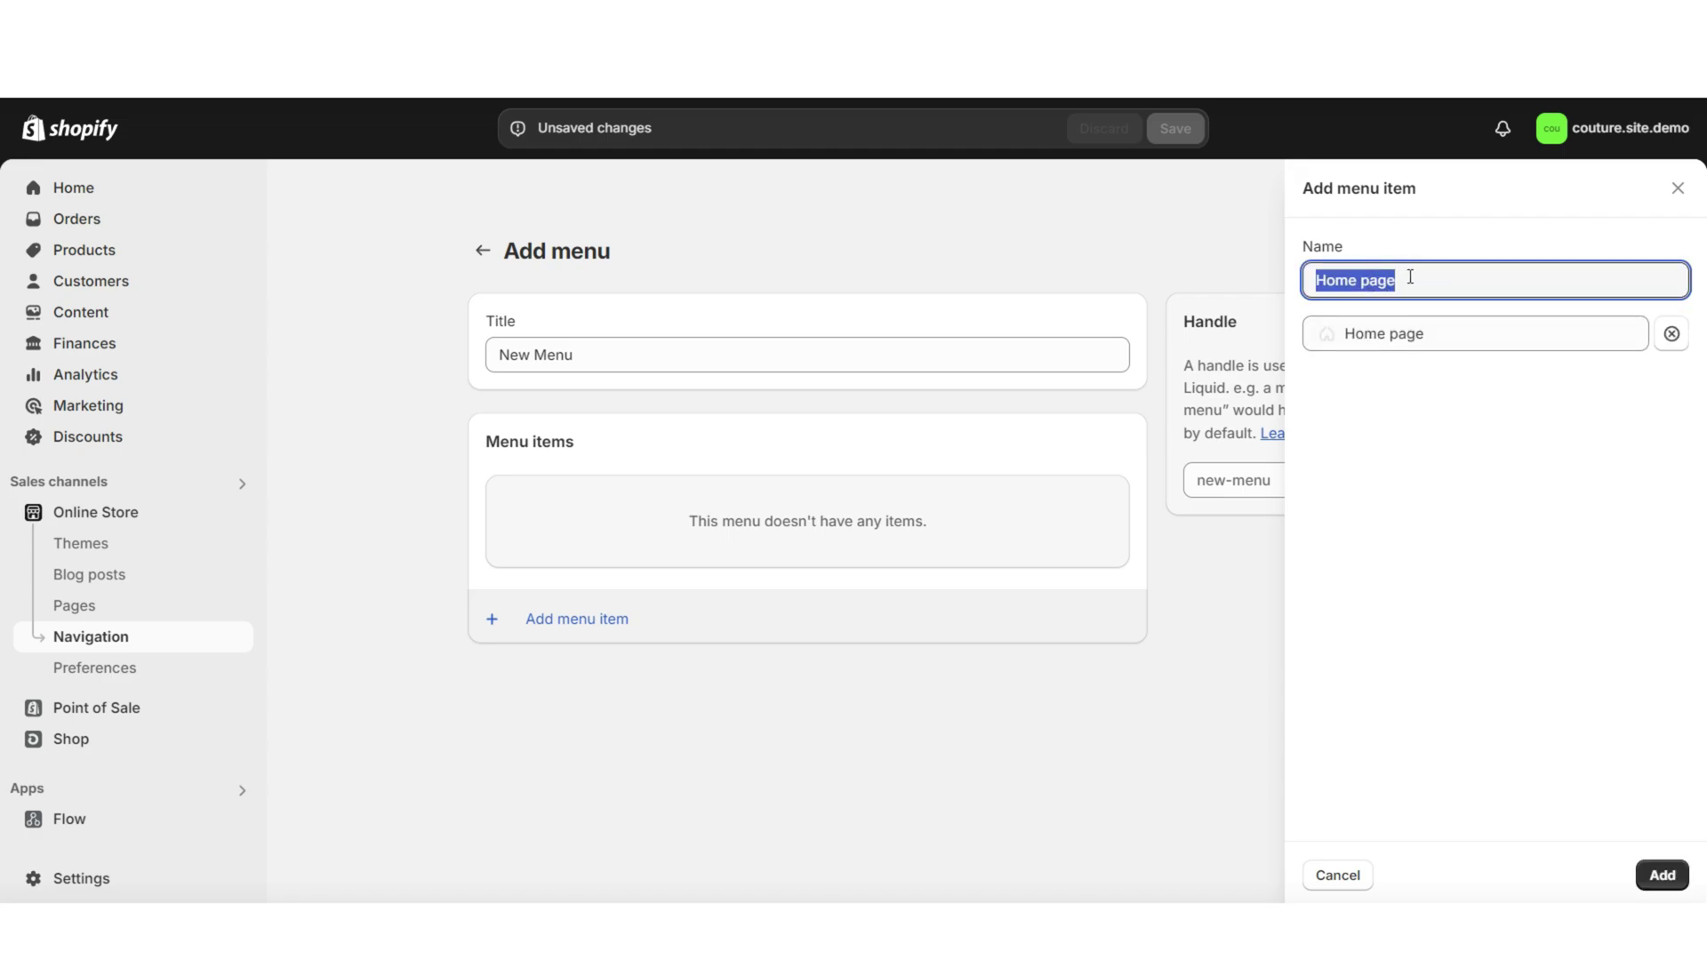
drag(1381, 281, 1358, 281)
key(BackSpace)
click(1458, 335)
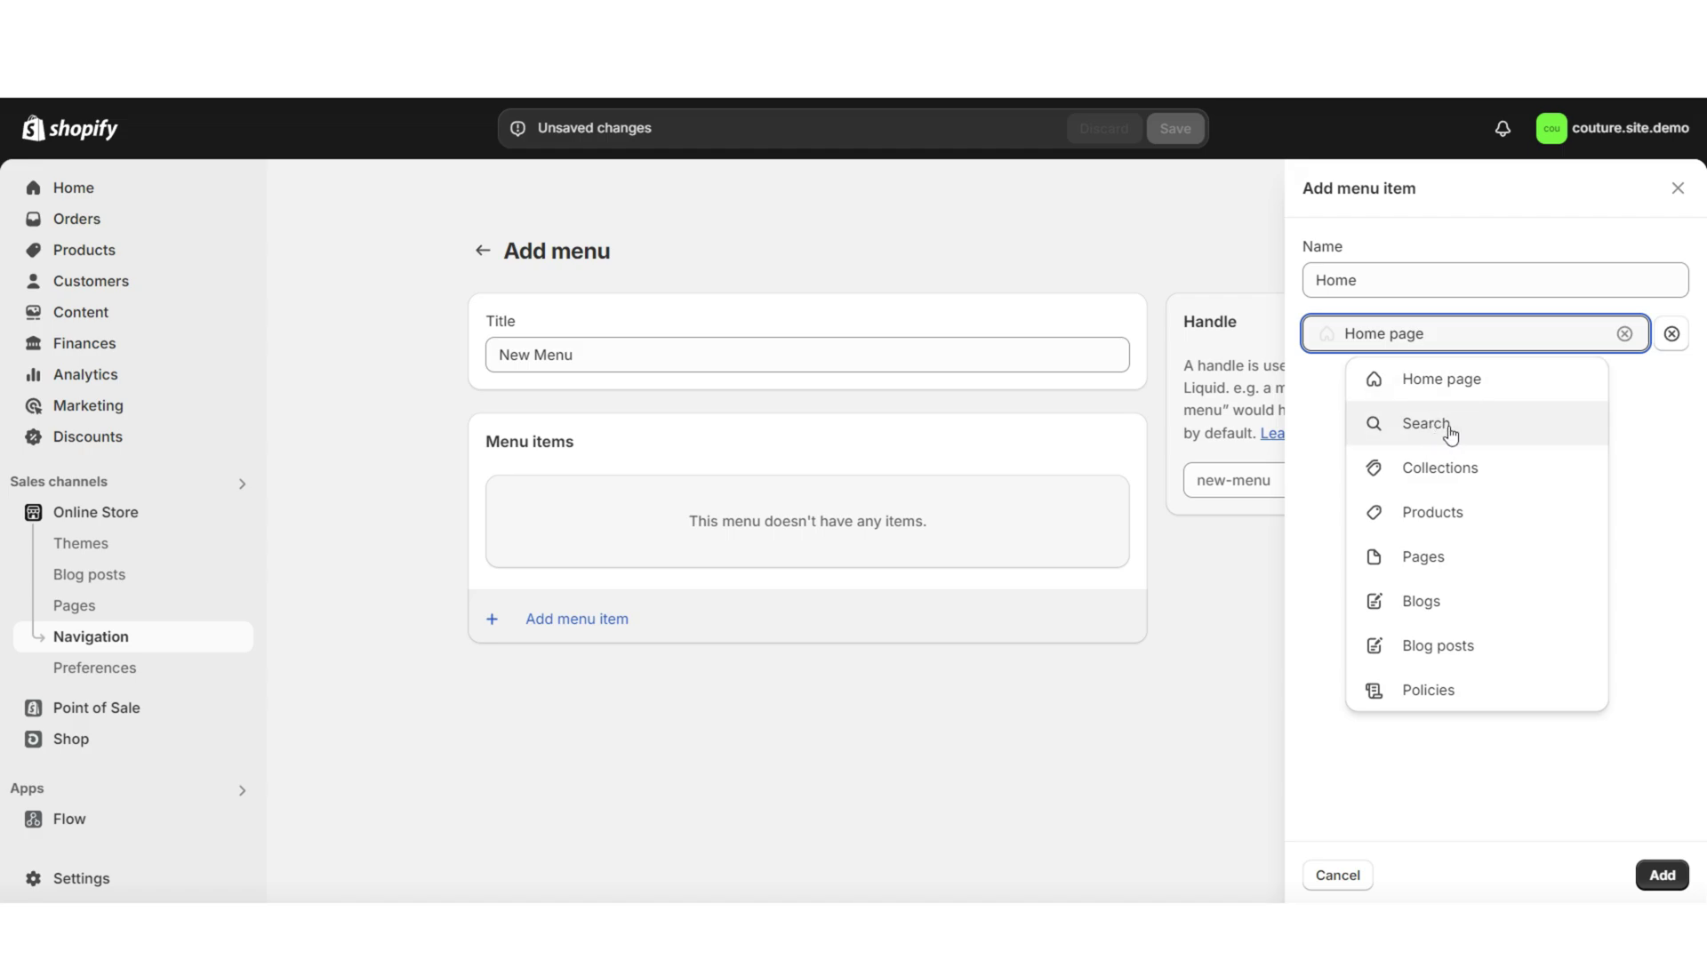
Step: Add a Dresses collection item and begin another menu item
click(1461, 481)
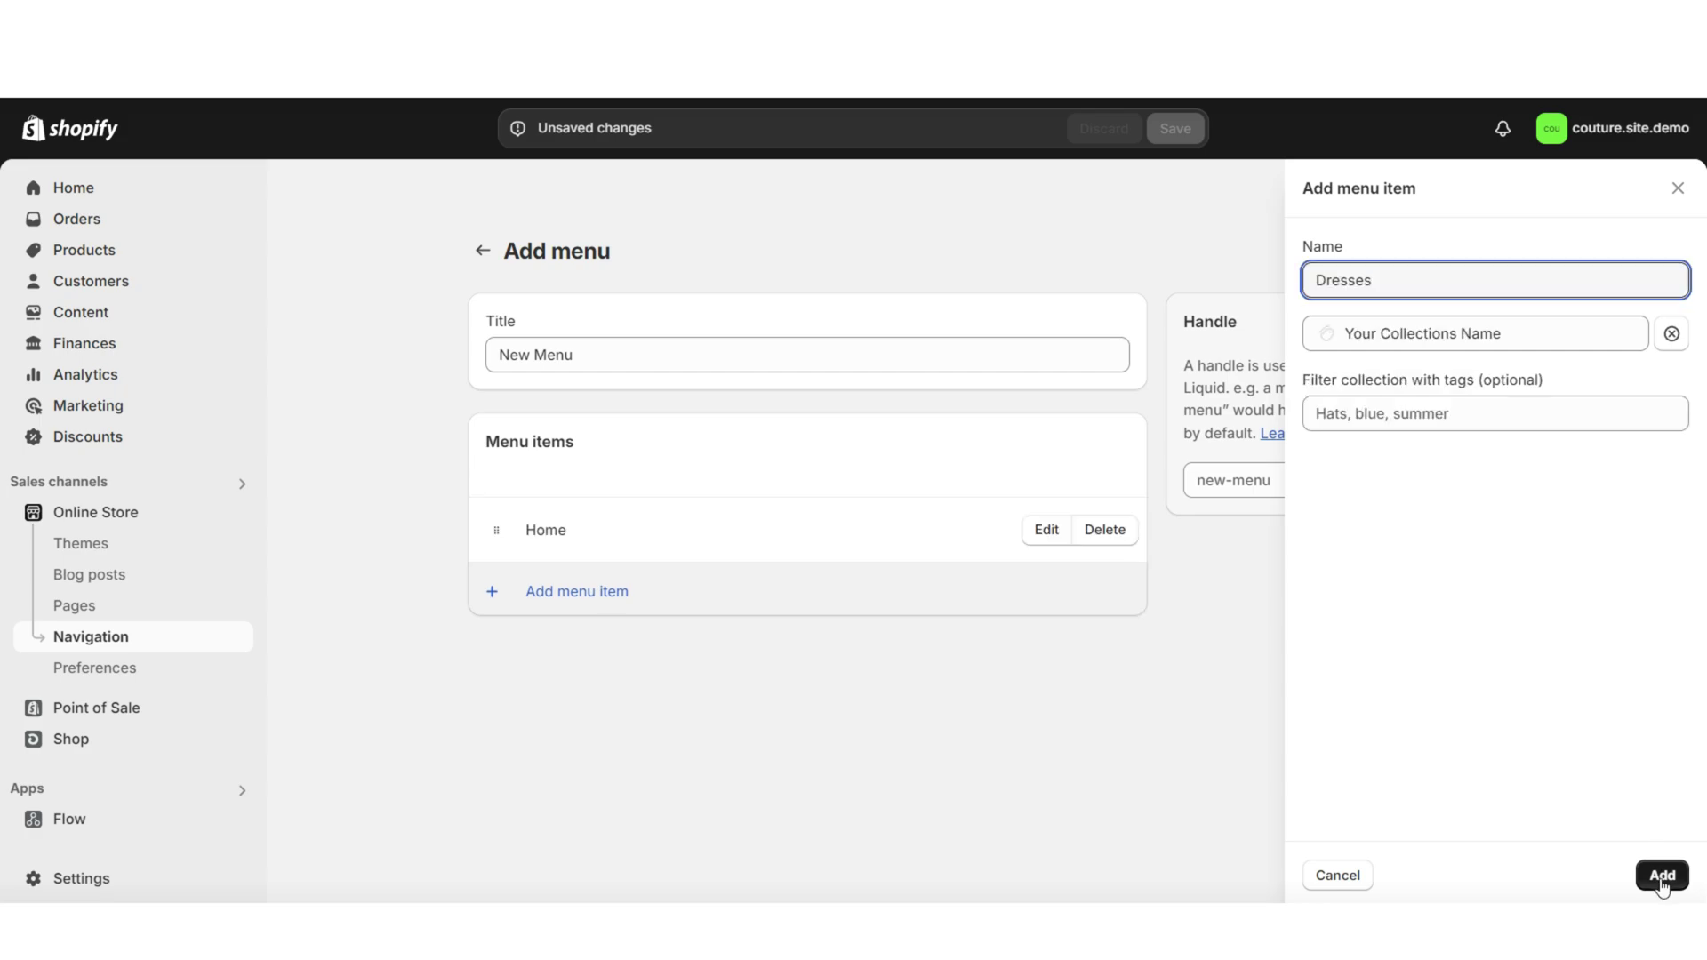
click(1662, 875)
click(558, 656)
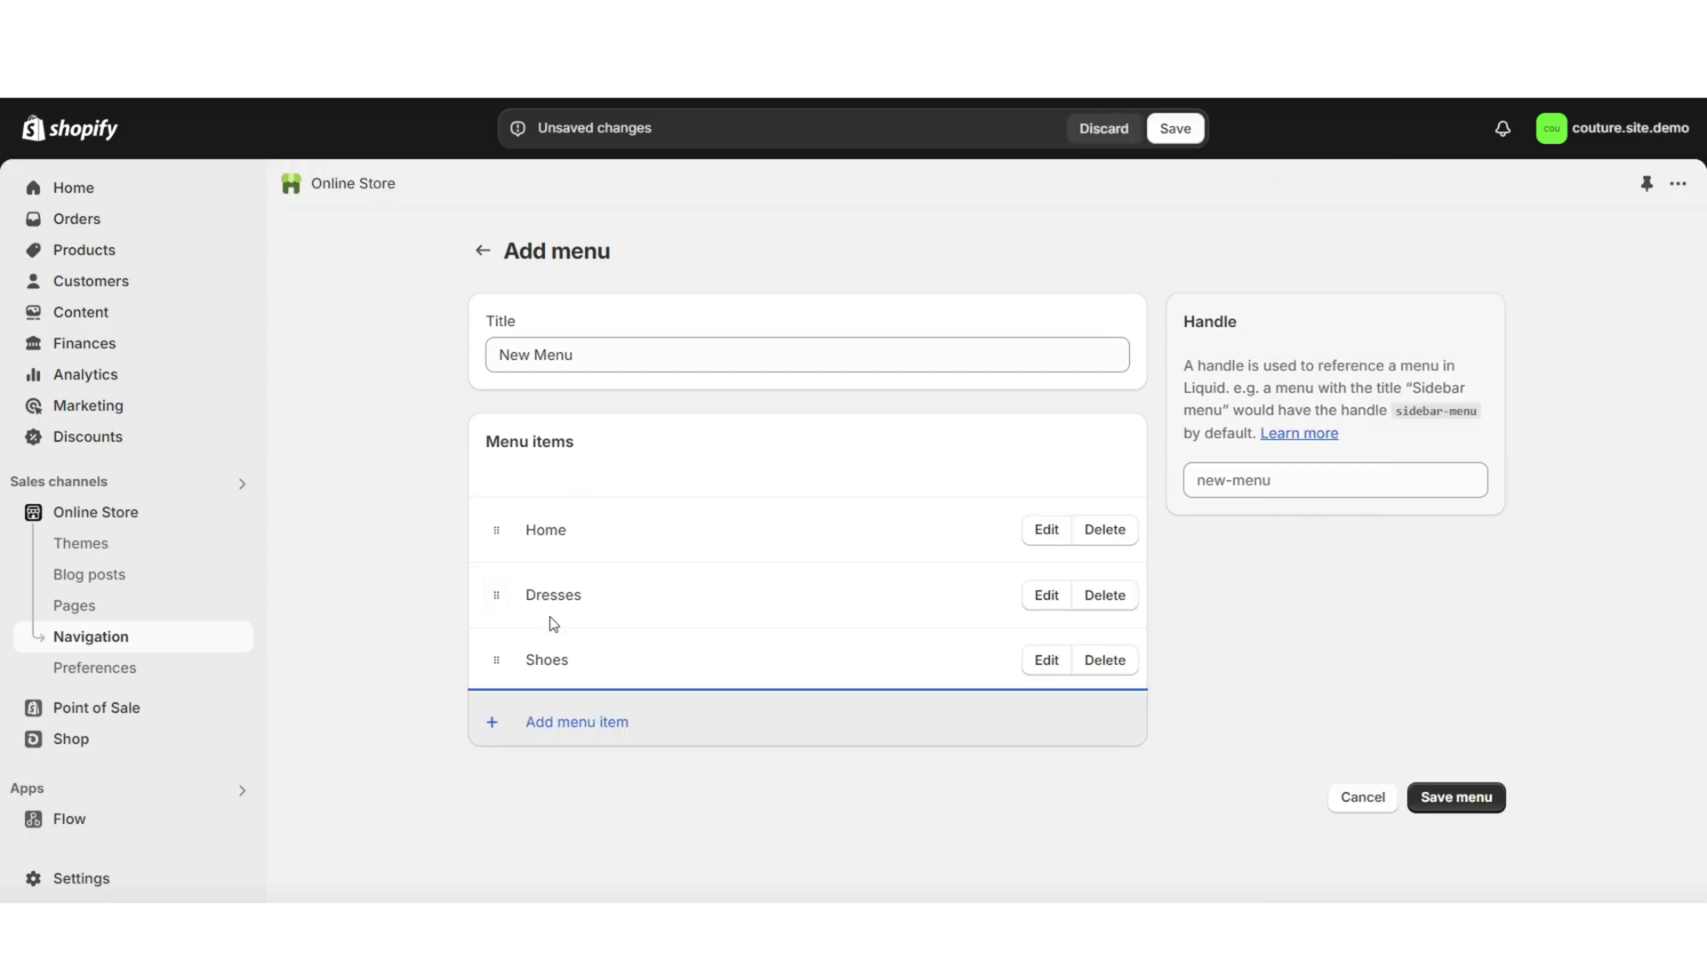
Step: Add an About Us menu item linked to the About Us page
click(556, 720)
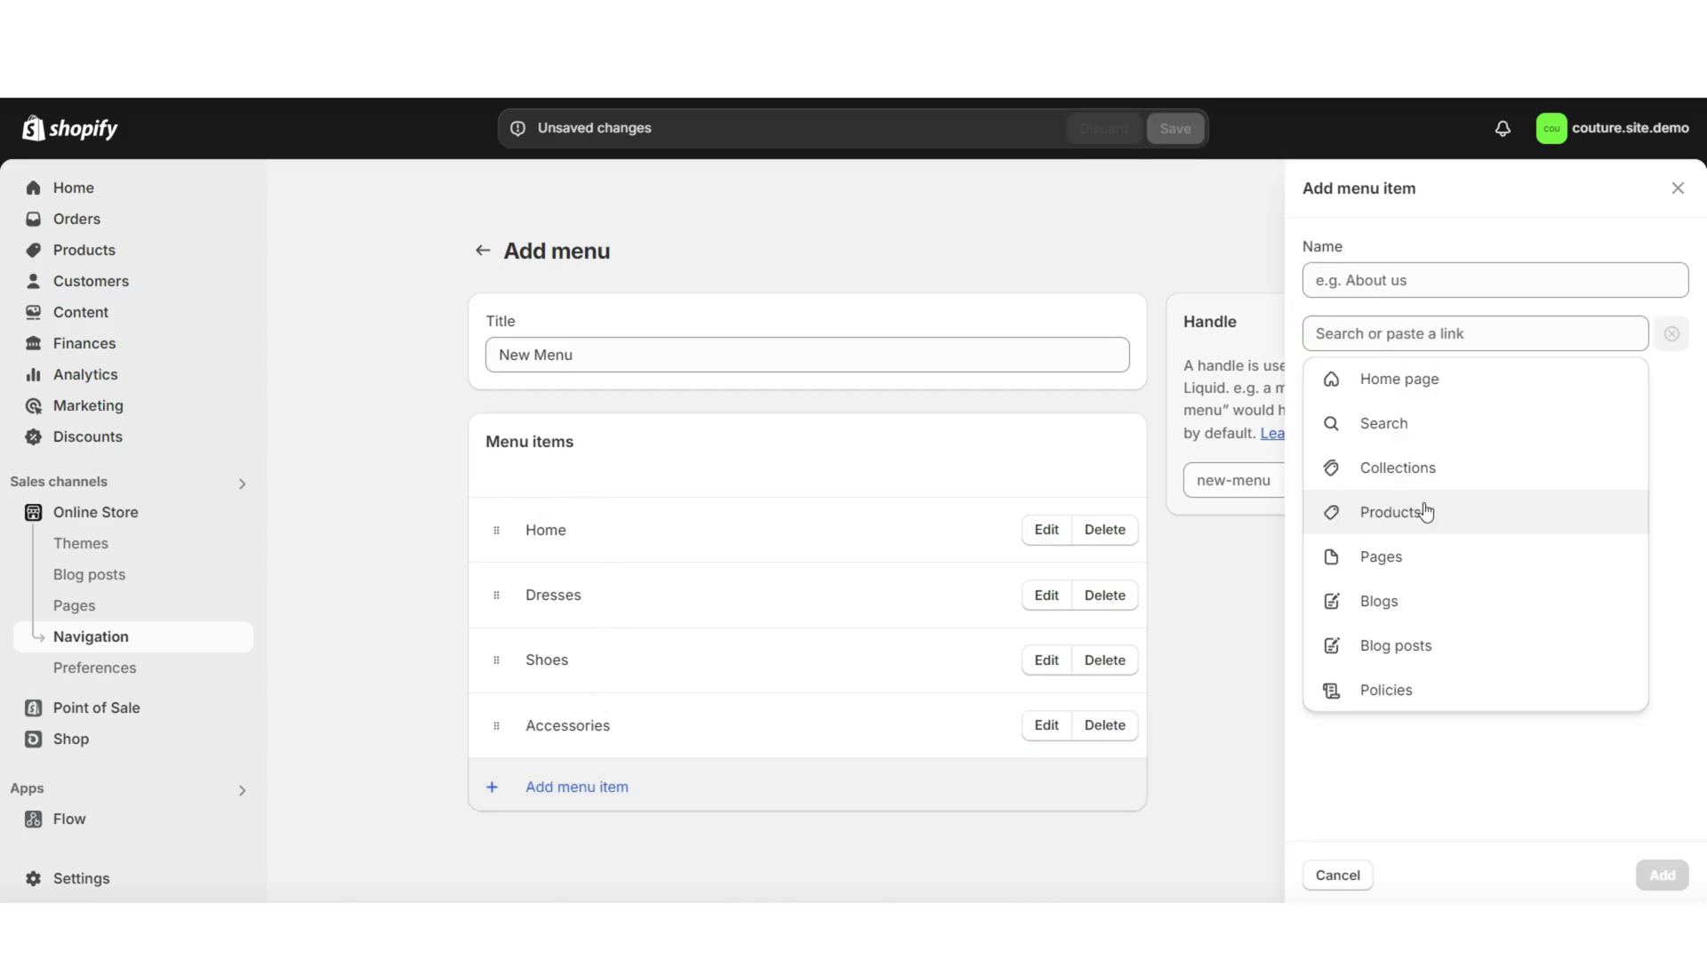
click(1422, 507)
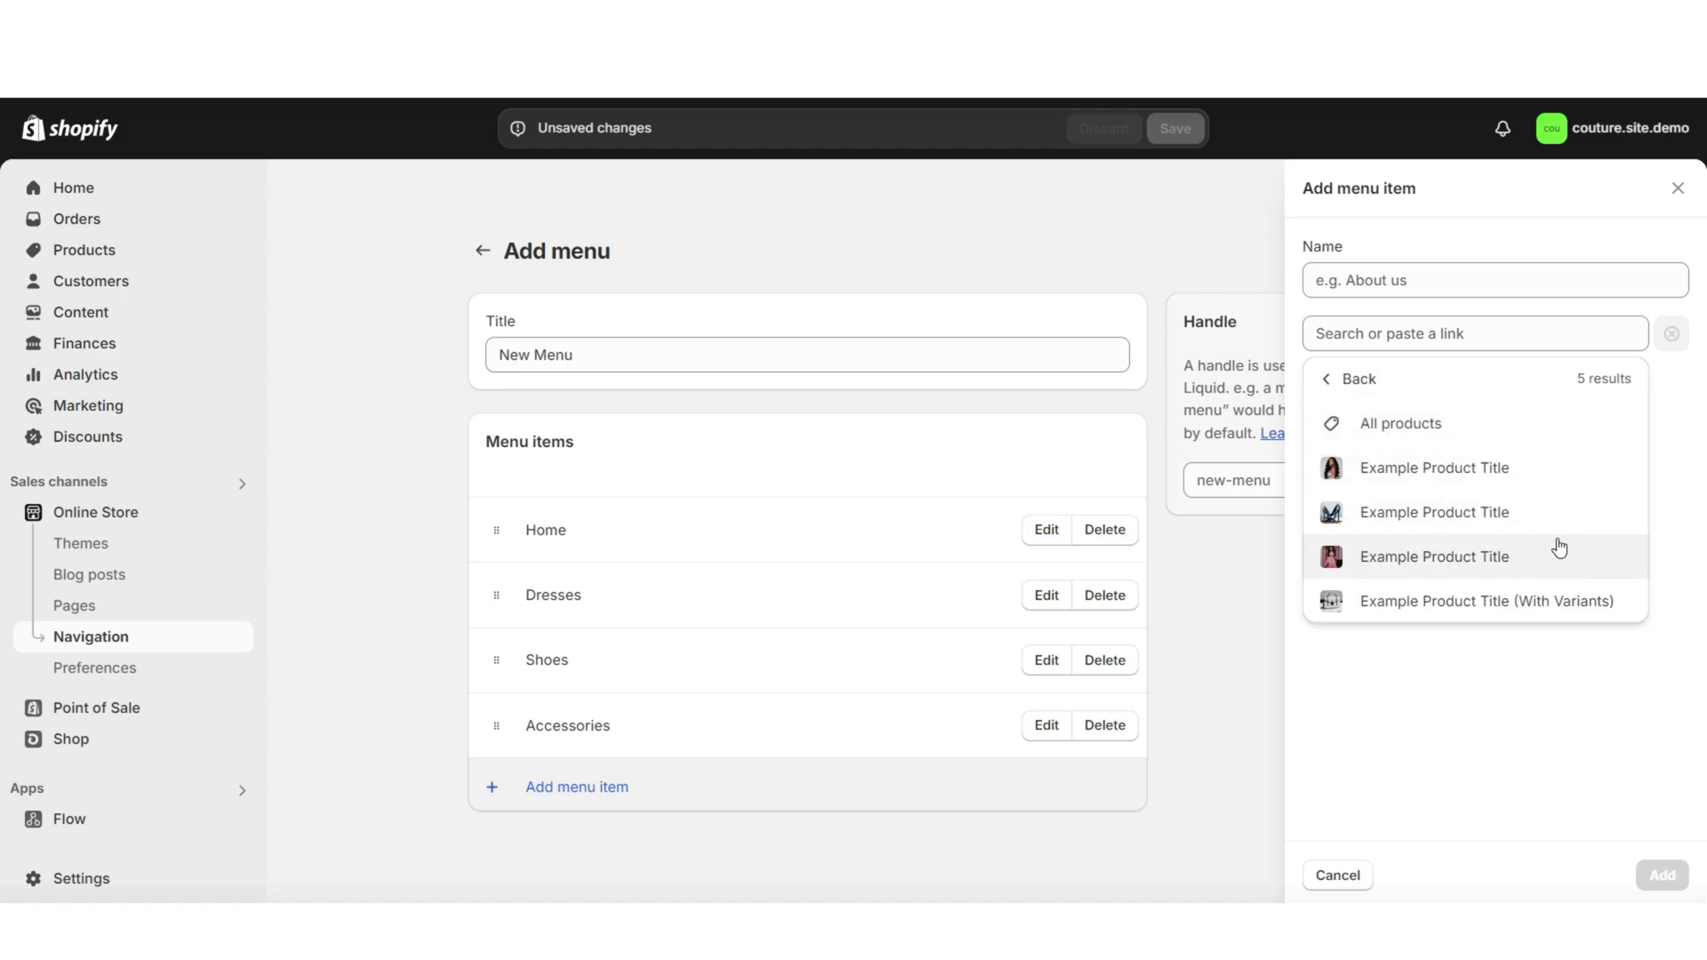
click(1387, 377)
click(1393, 553)
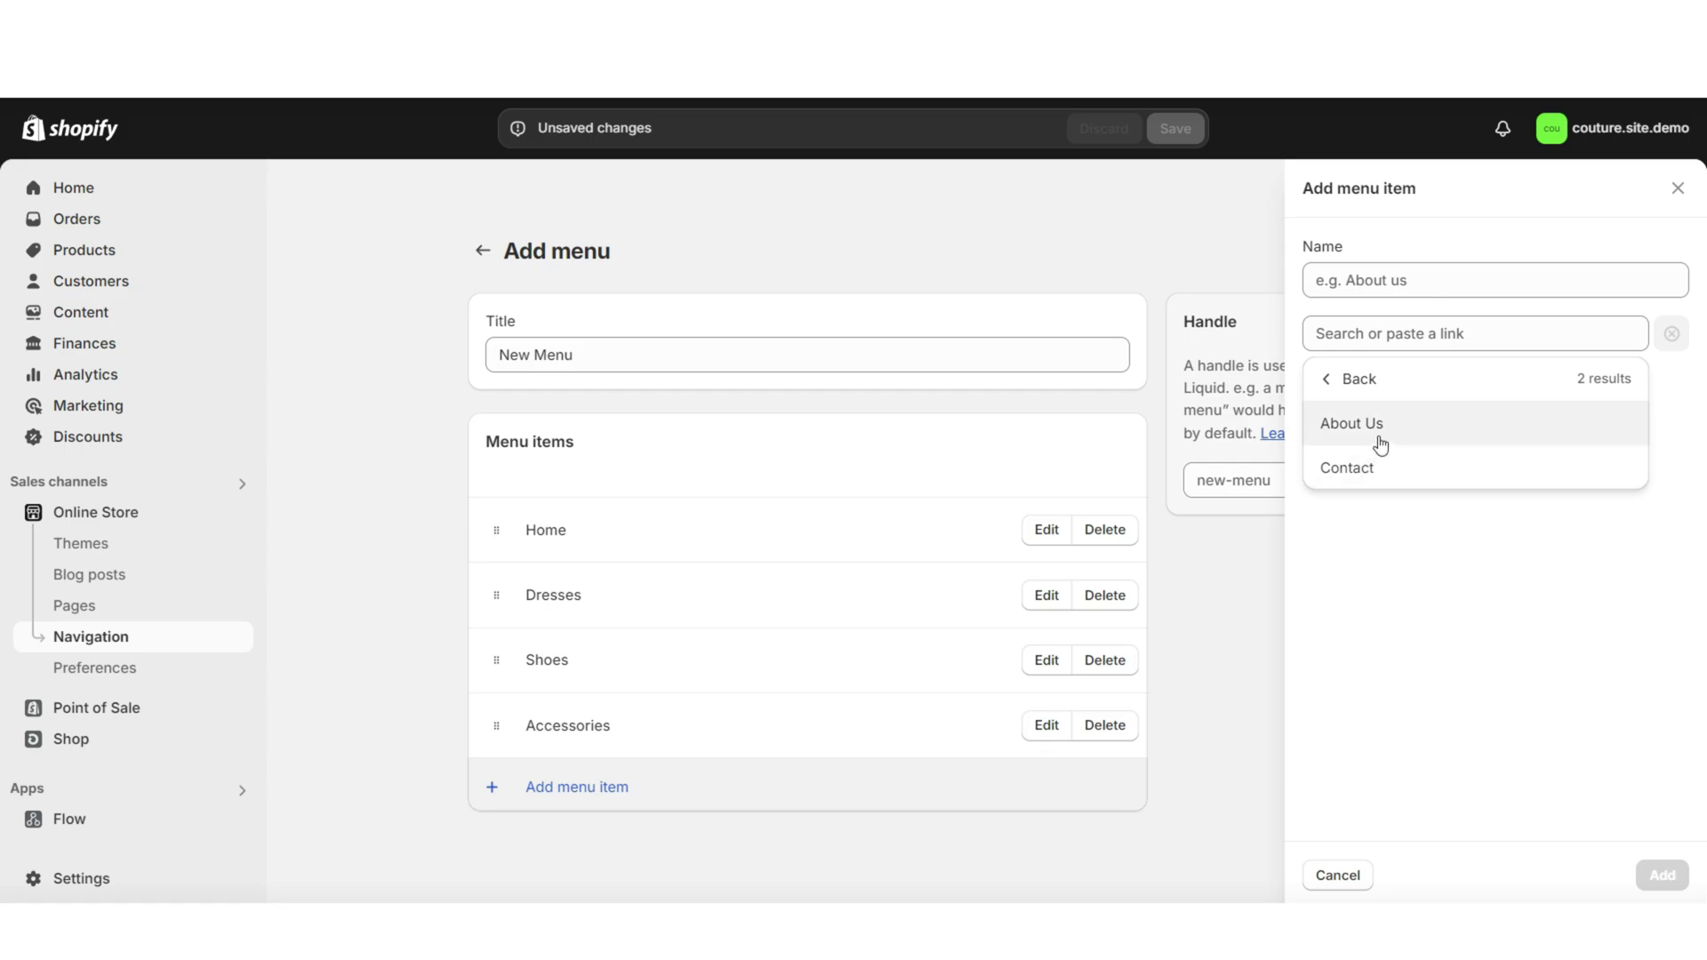
click(1384, 434)
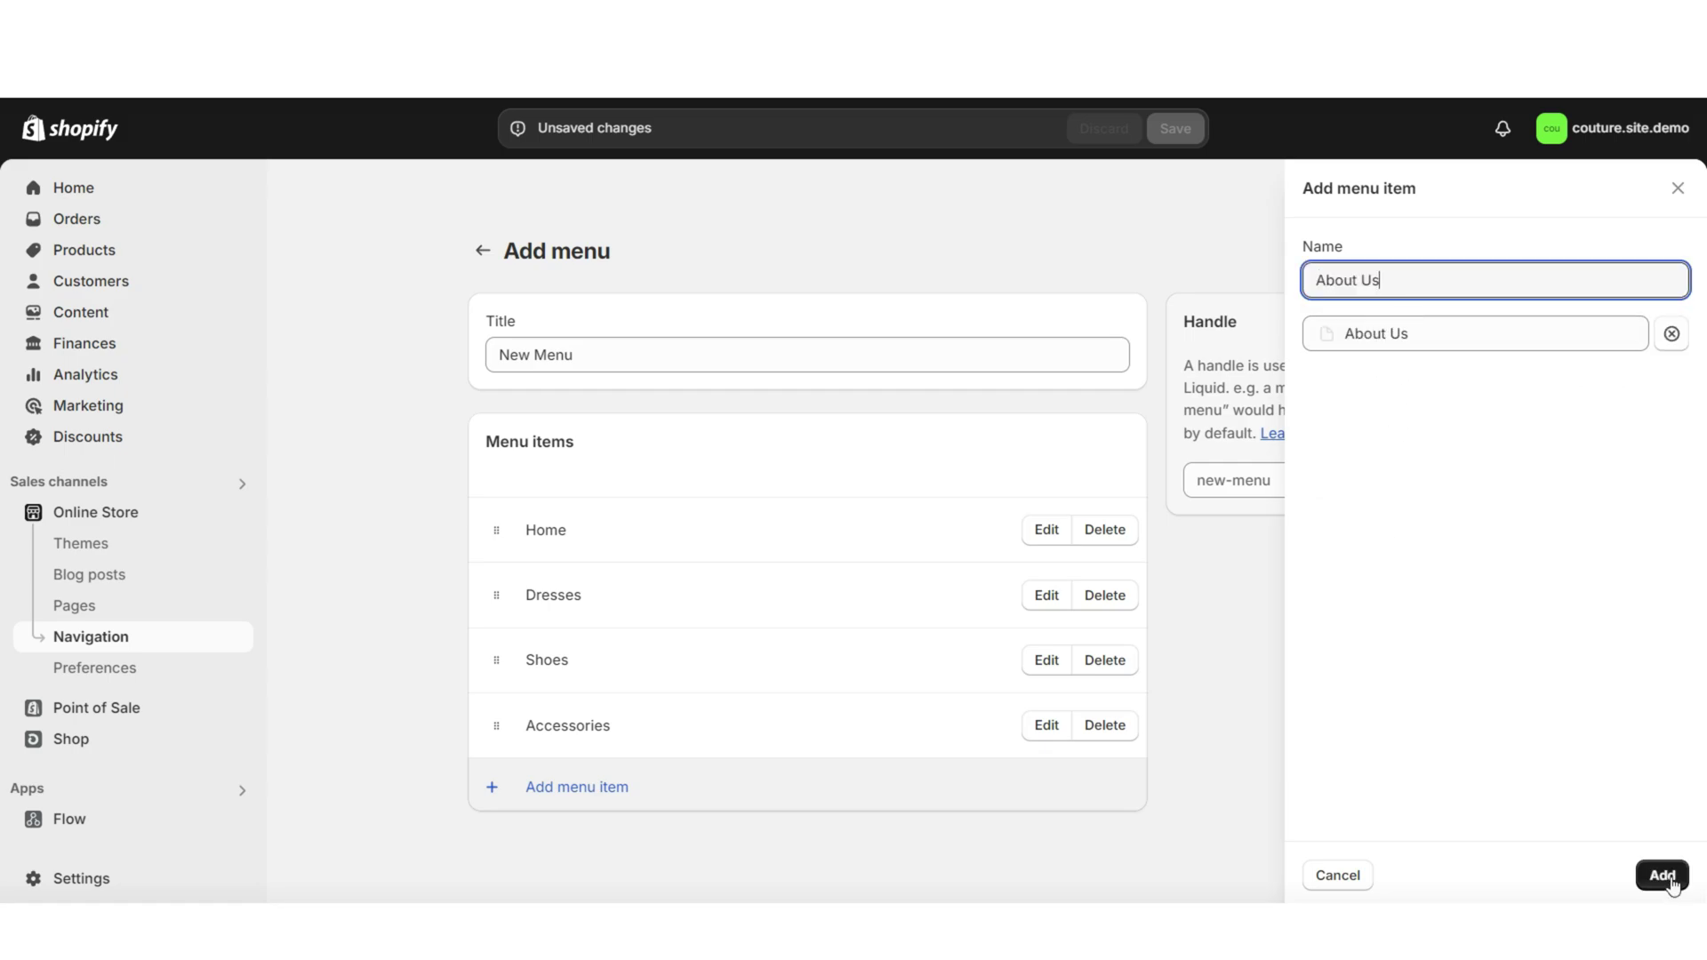
click(1662, 875)
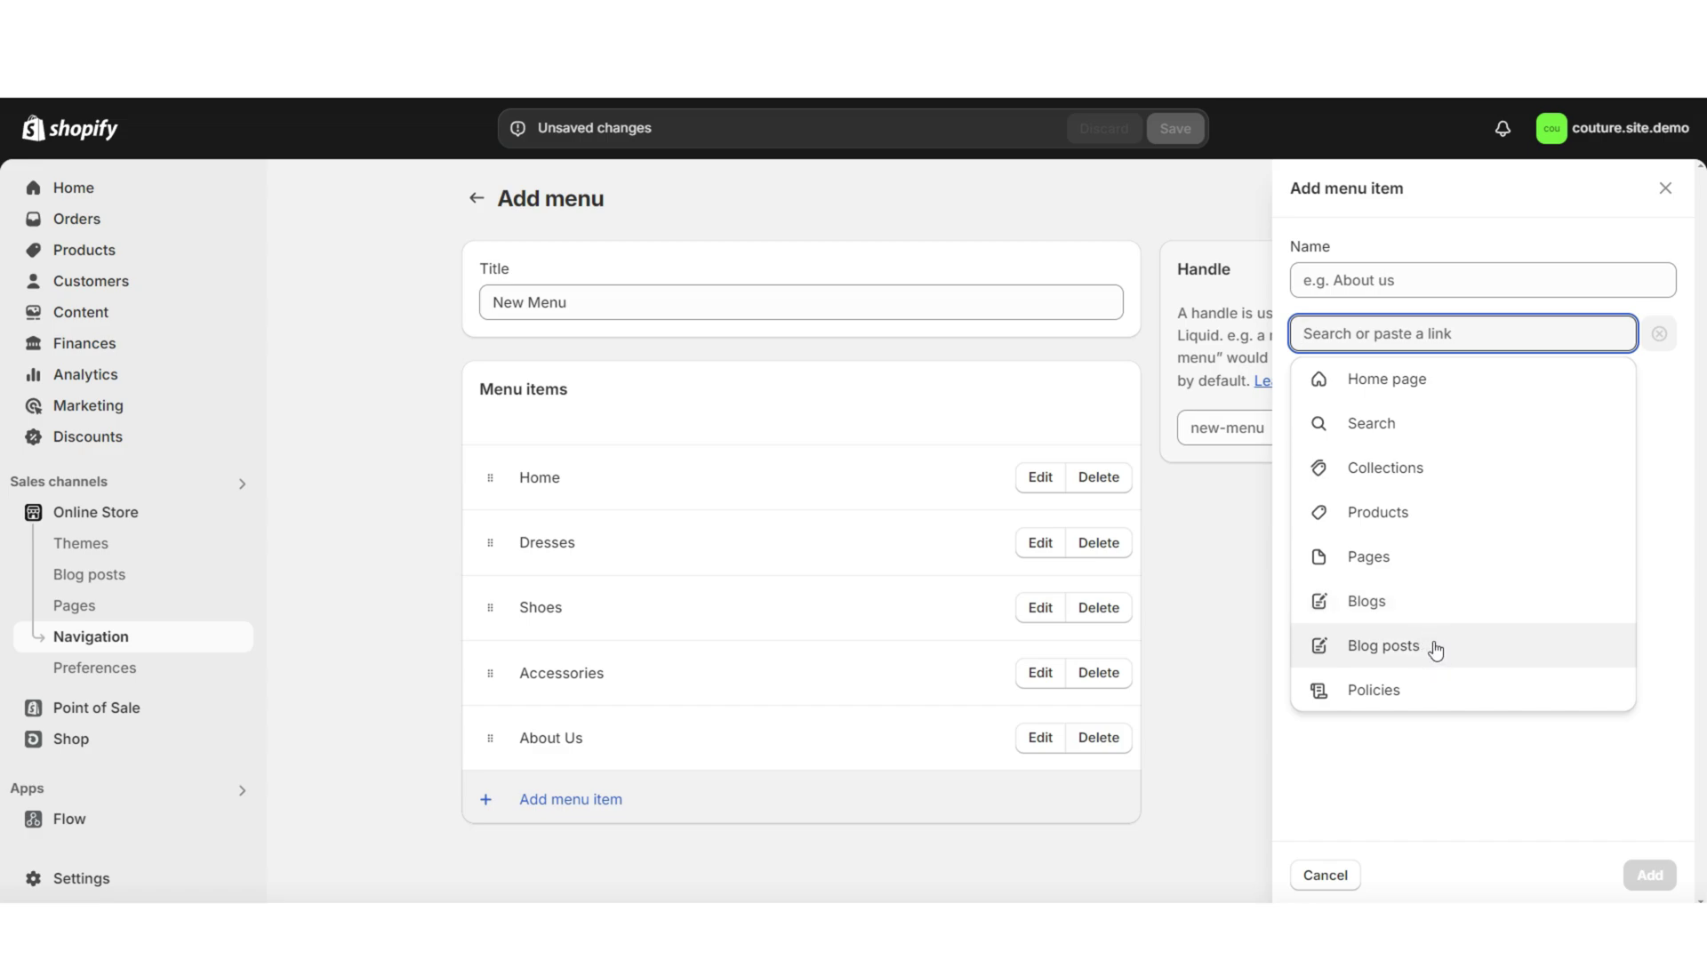
Step: Add Policies and Contact Us items, then move Contact Us just above Policies
click(1446, 690)
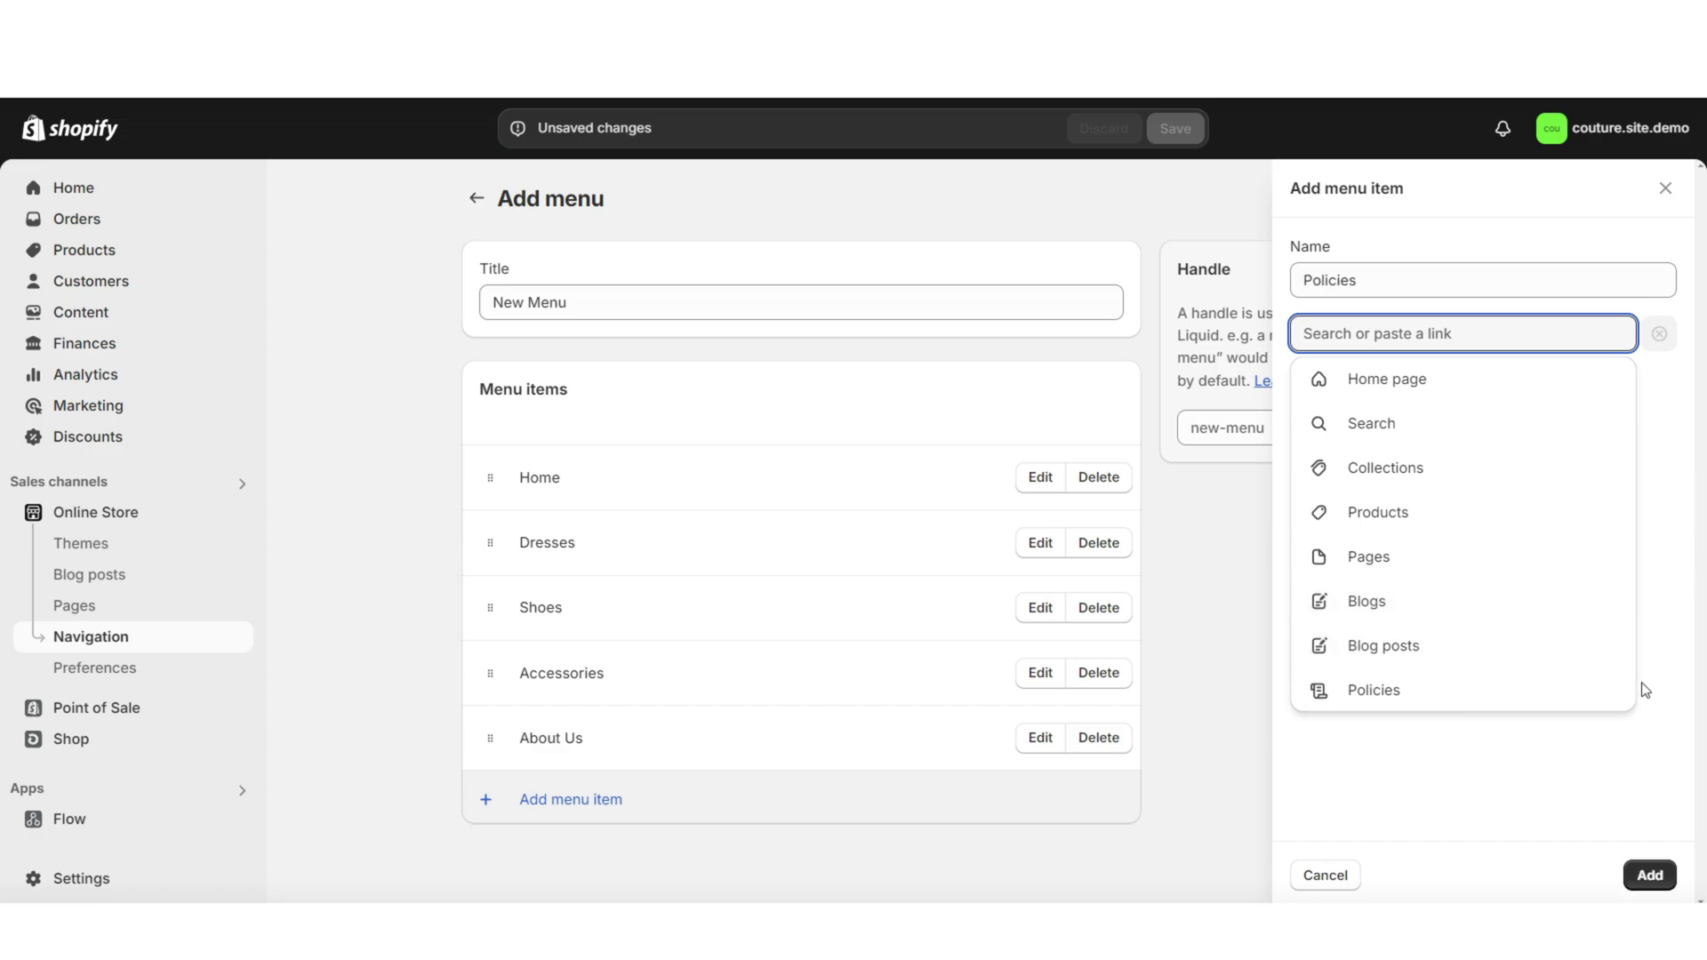
key(Return)
click(1405, 563)
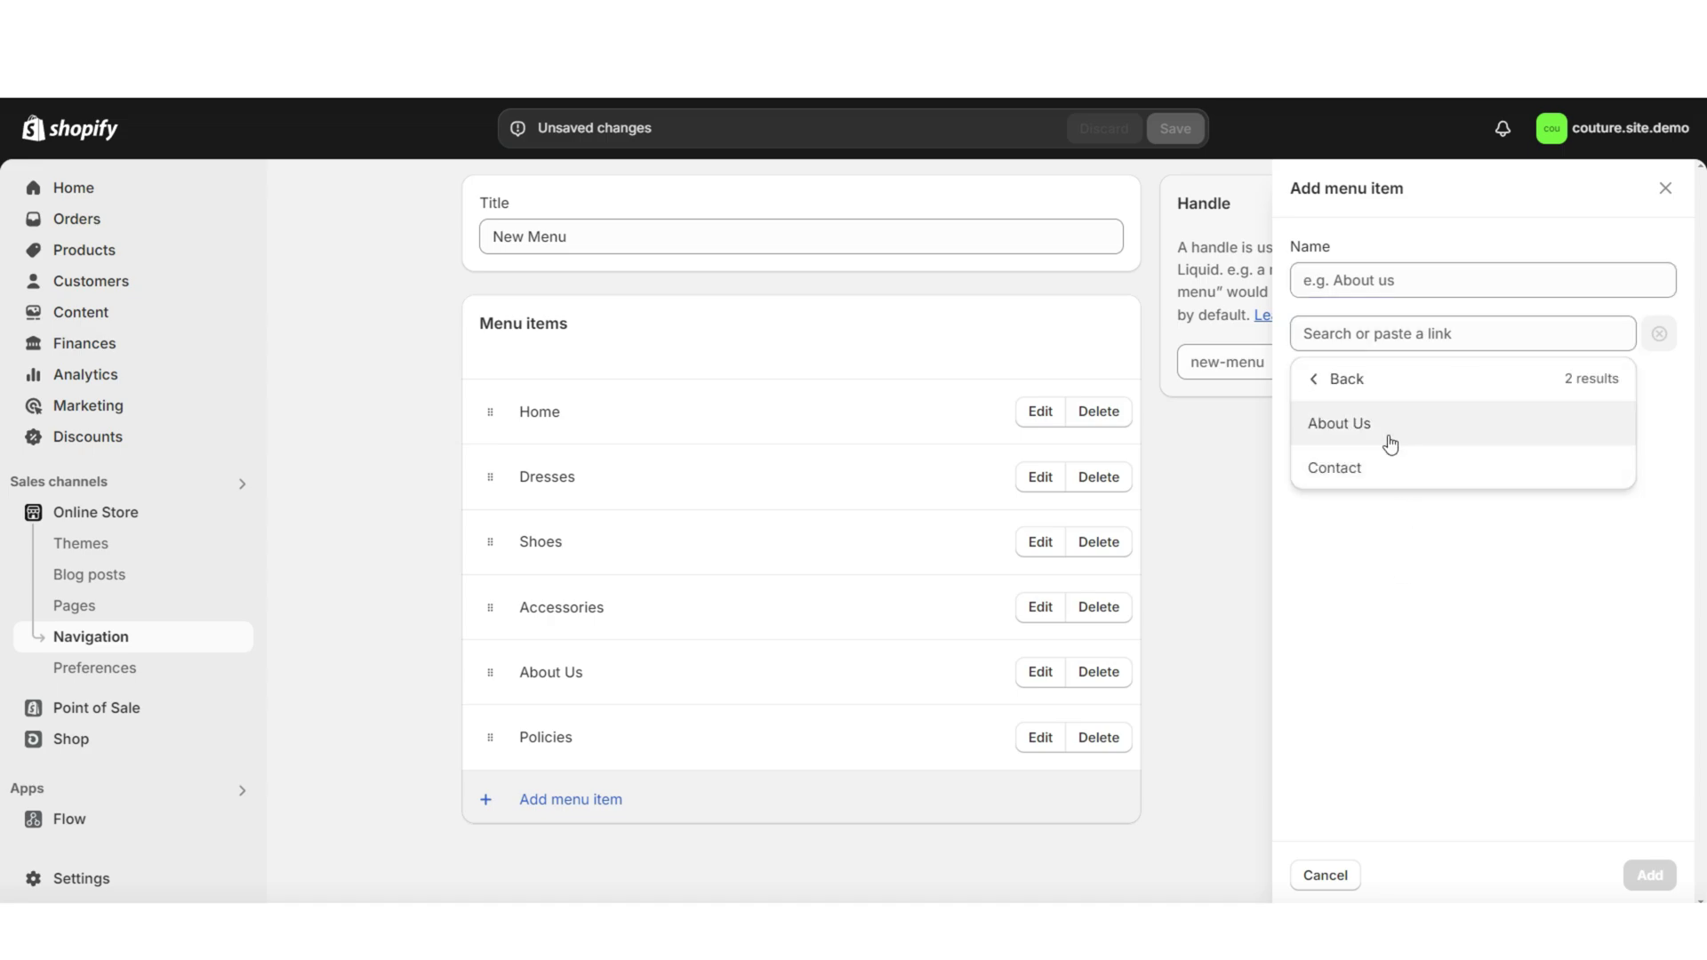
click(1411, 466)
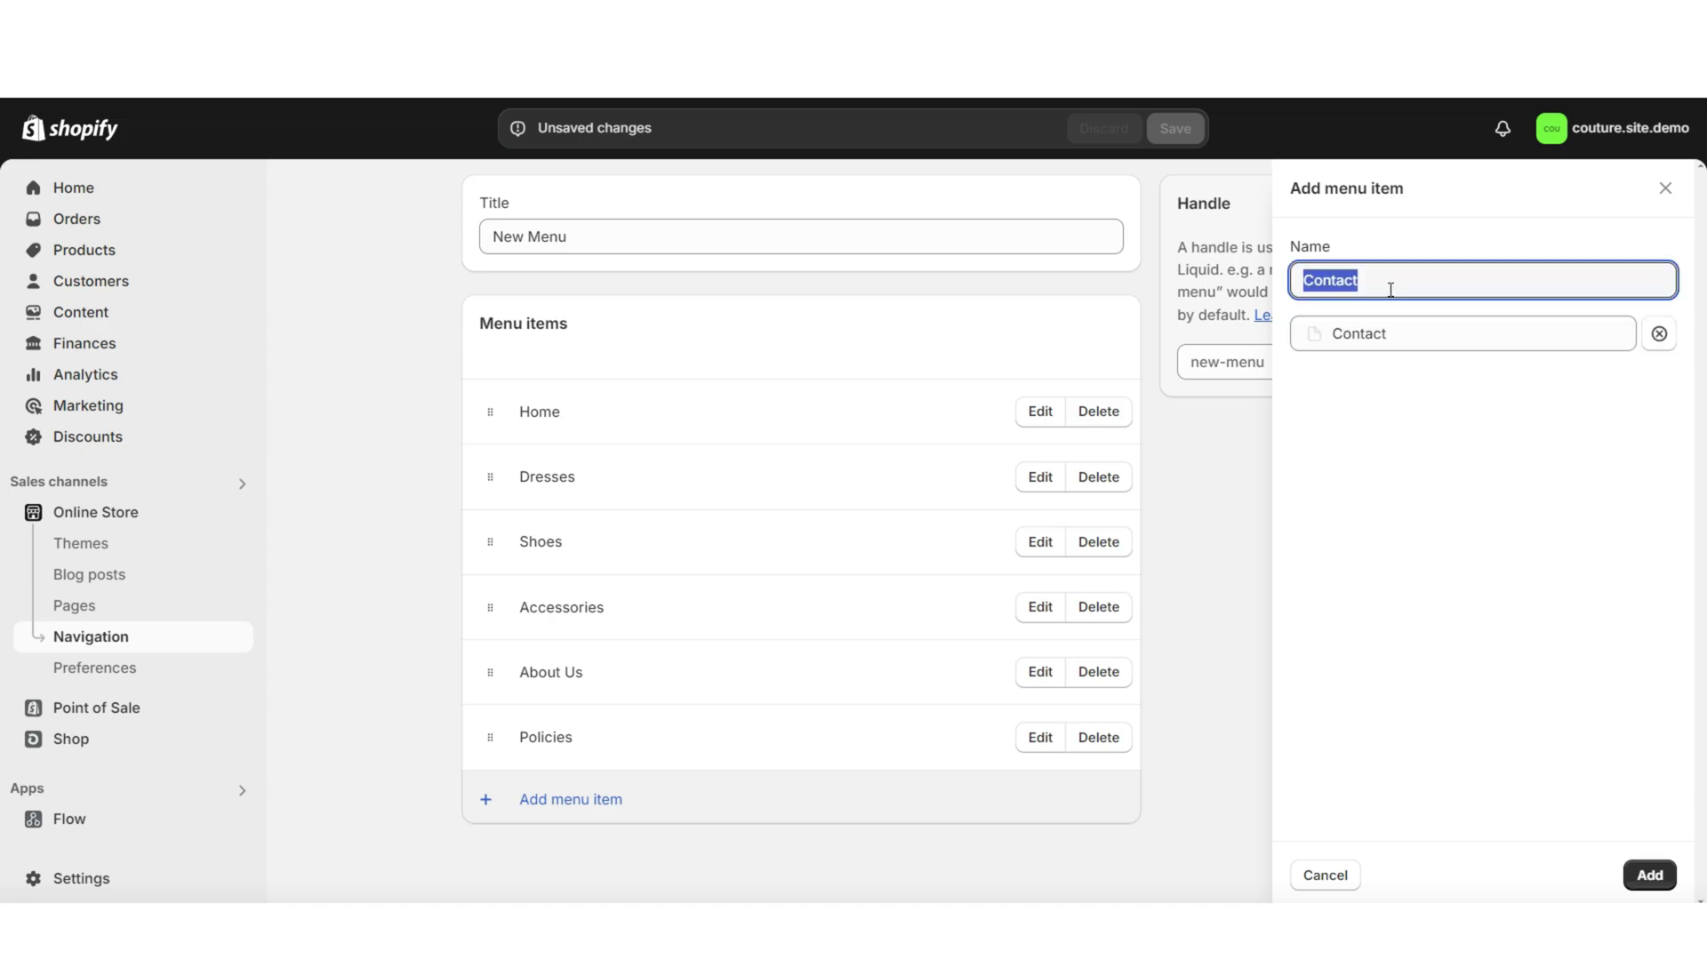
click(1651, 876)
mouse_move(484, 720)
mouse_down()
mouse_move(484, 740)
mouse_move(483, 494)
mouse_move(495, 696)
mouse_up()
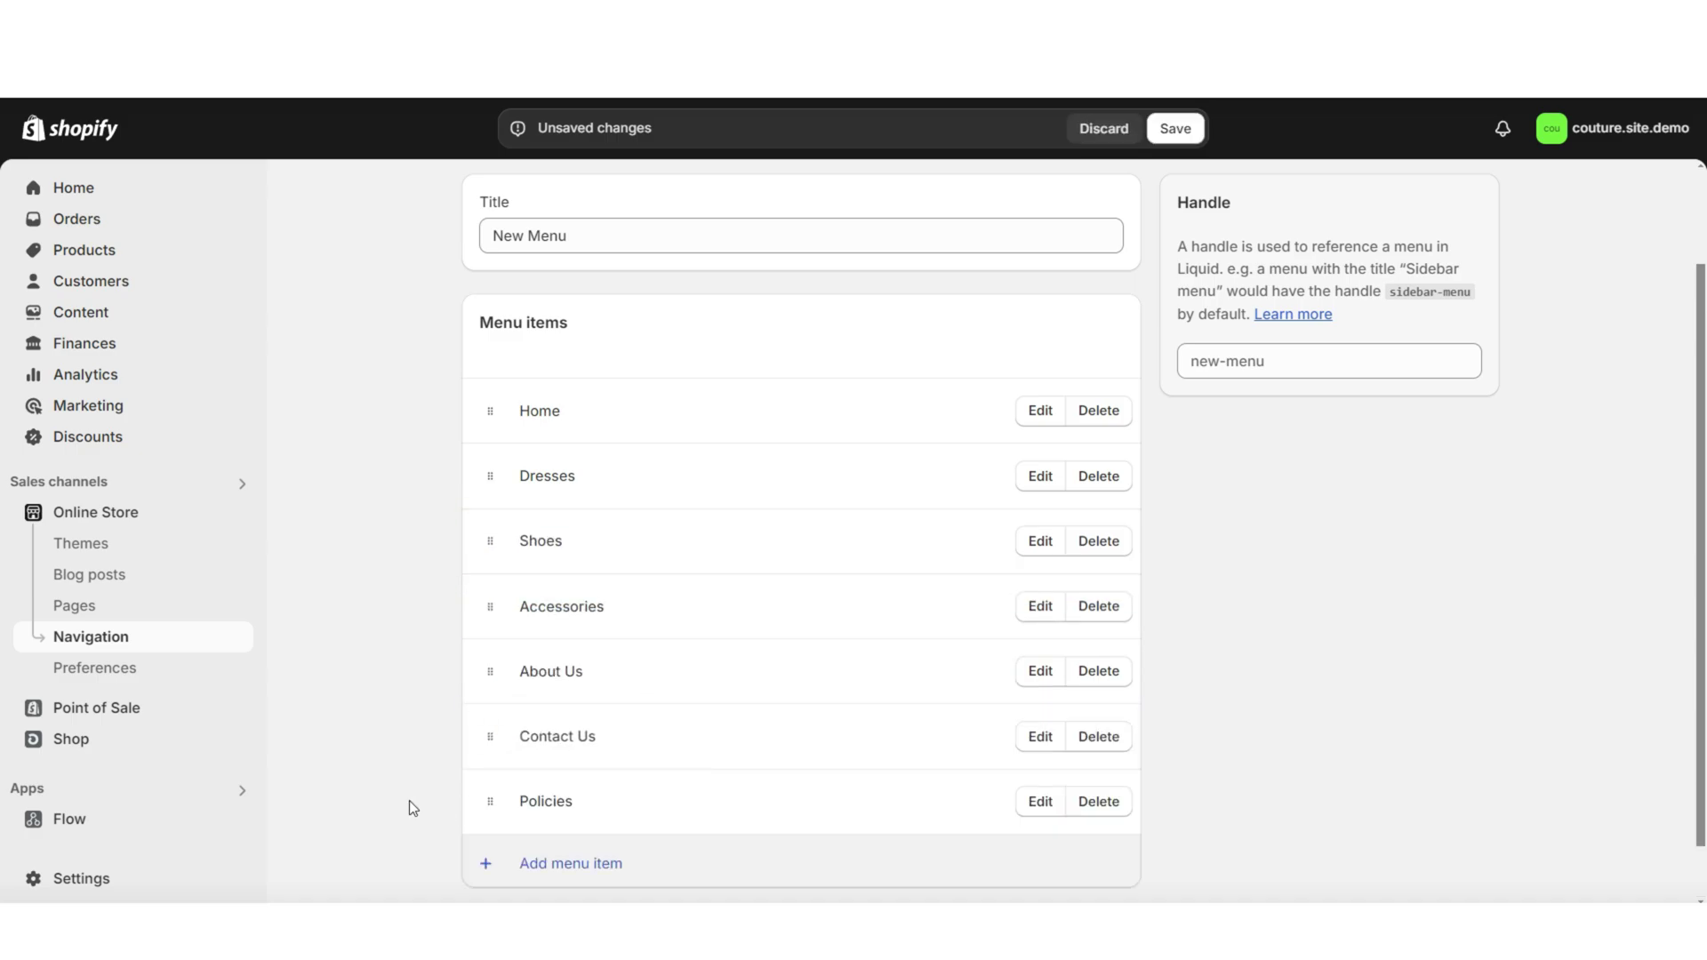
scroll(441, 791, up, 2)
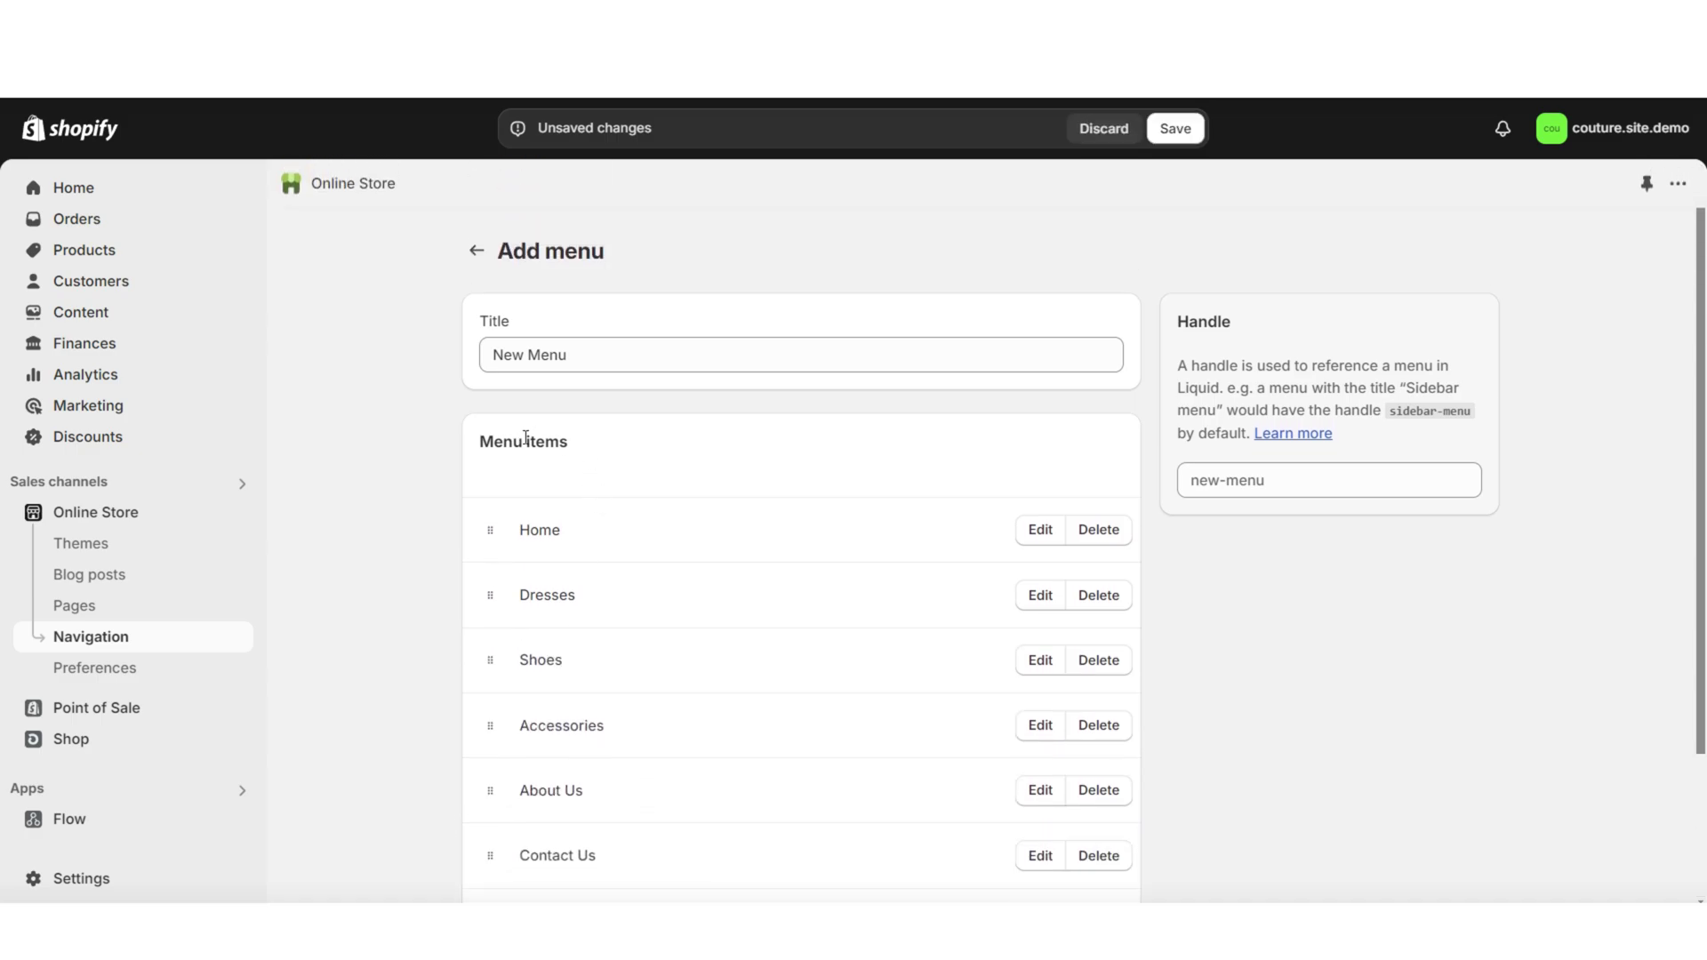
scroll(402, 488, down, 2)
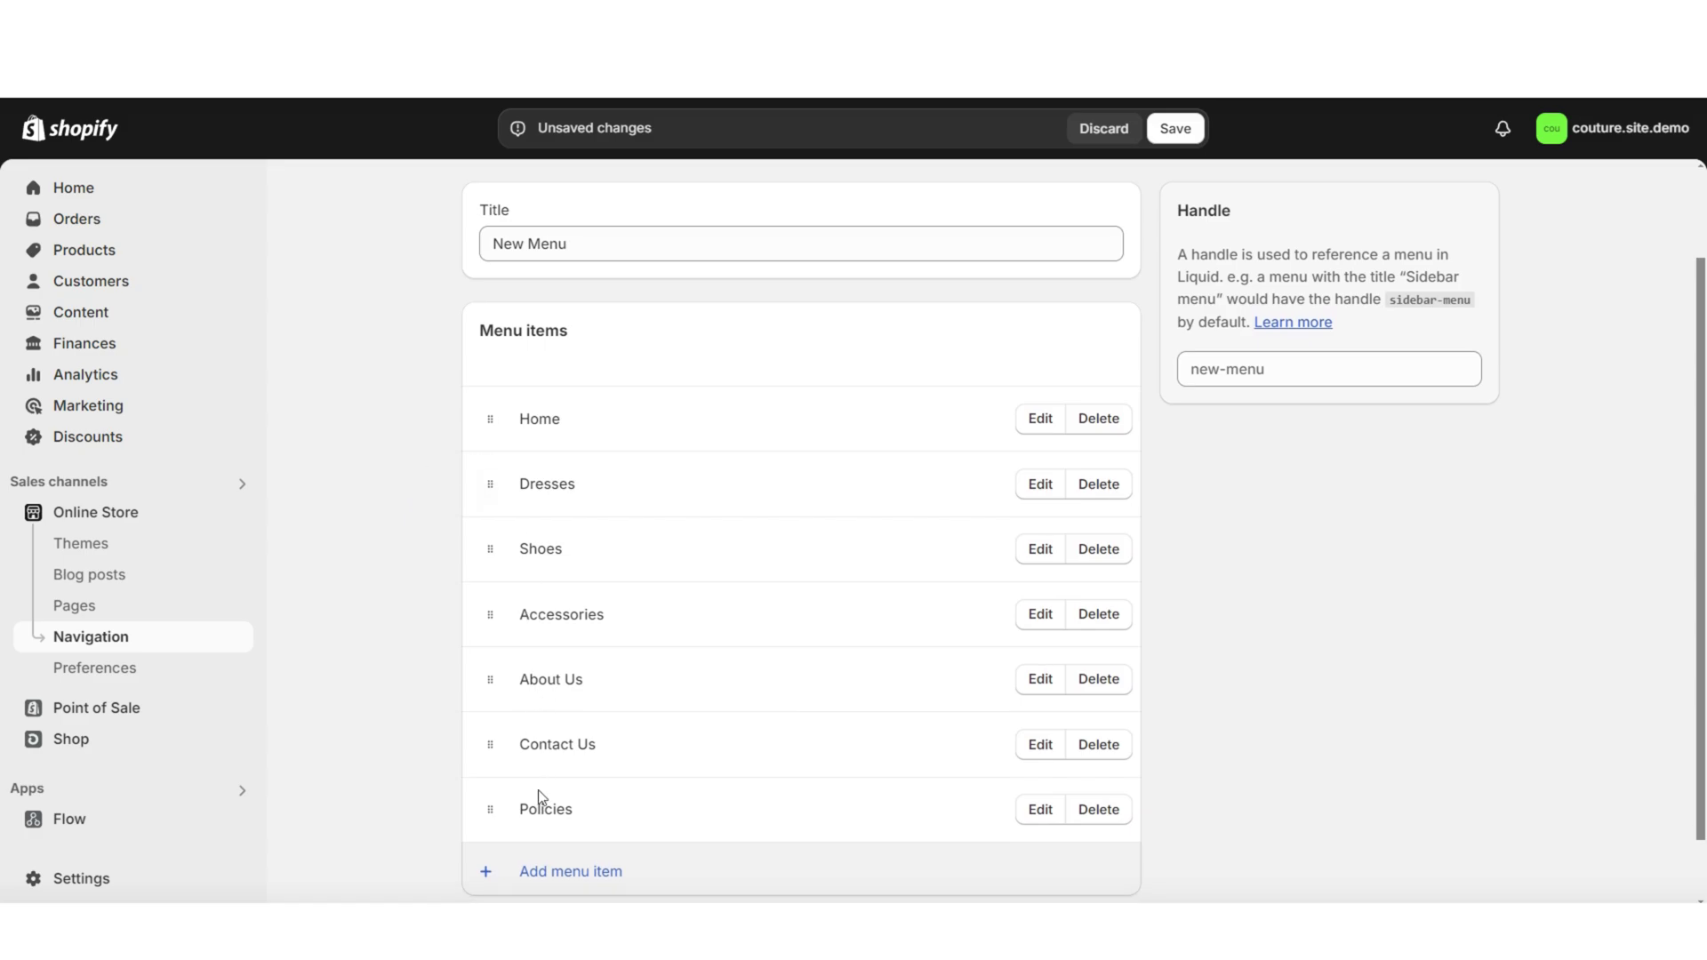
scroll(551, 807, down, 1)
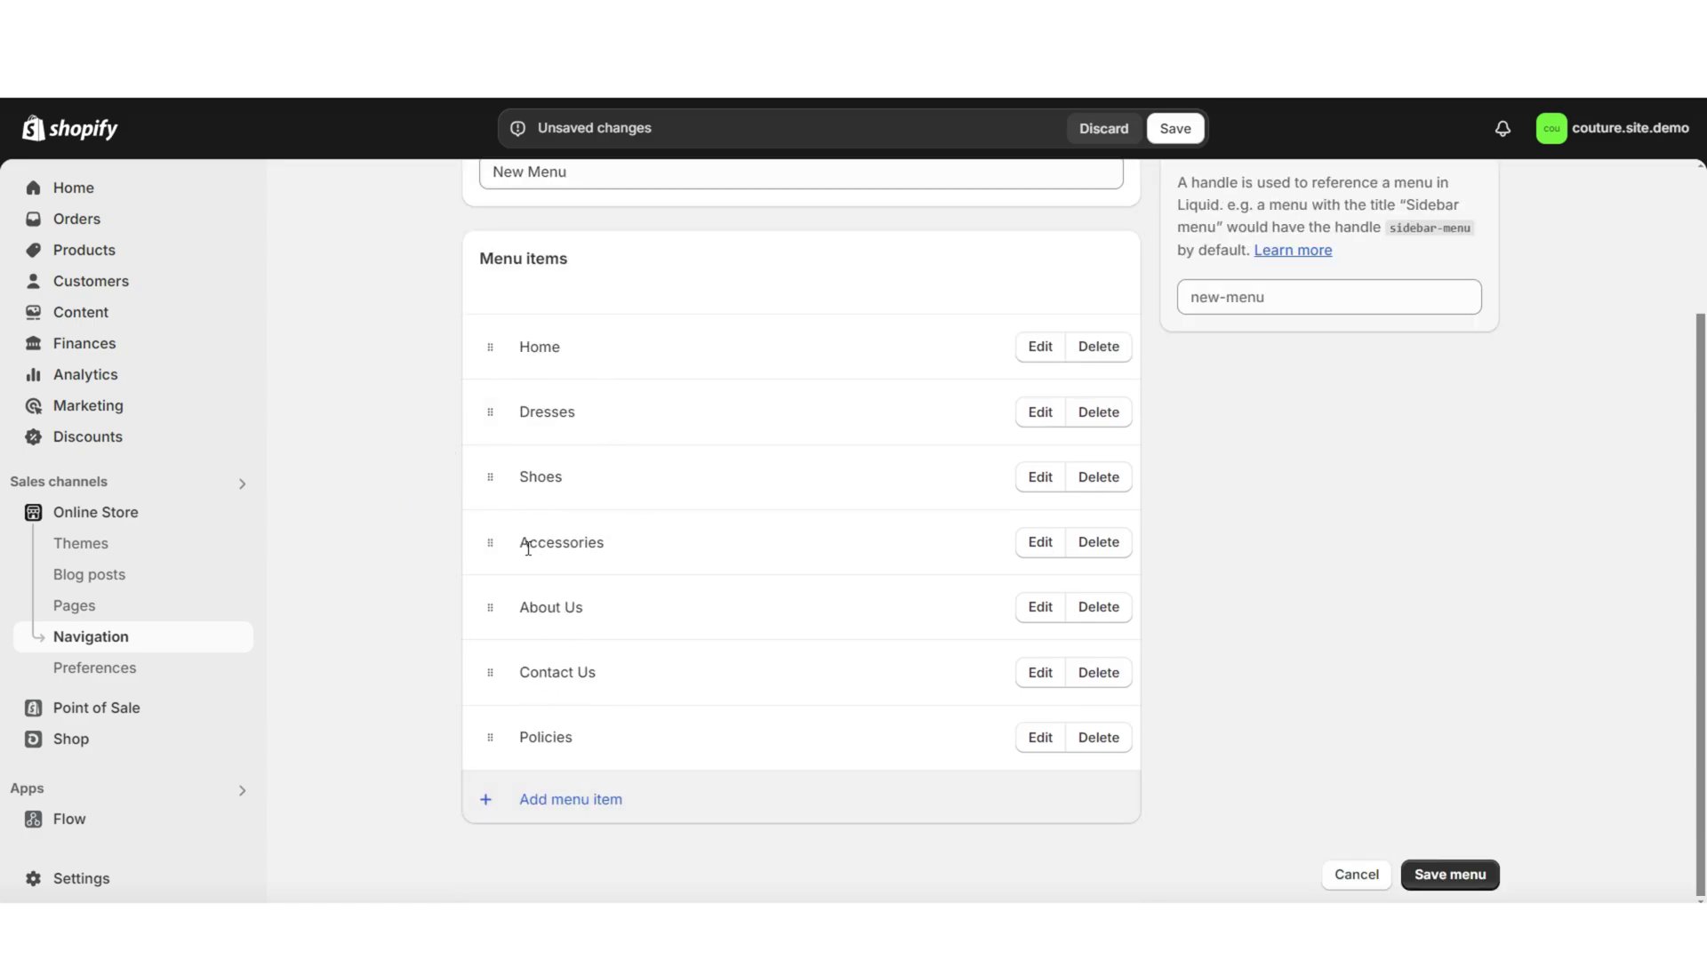
Step: Add an 'All categories' item linked to All collections, placed just below Home
click(548, 806)
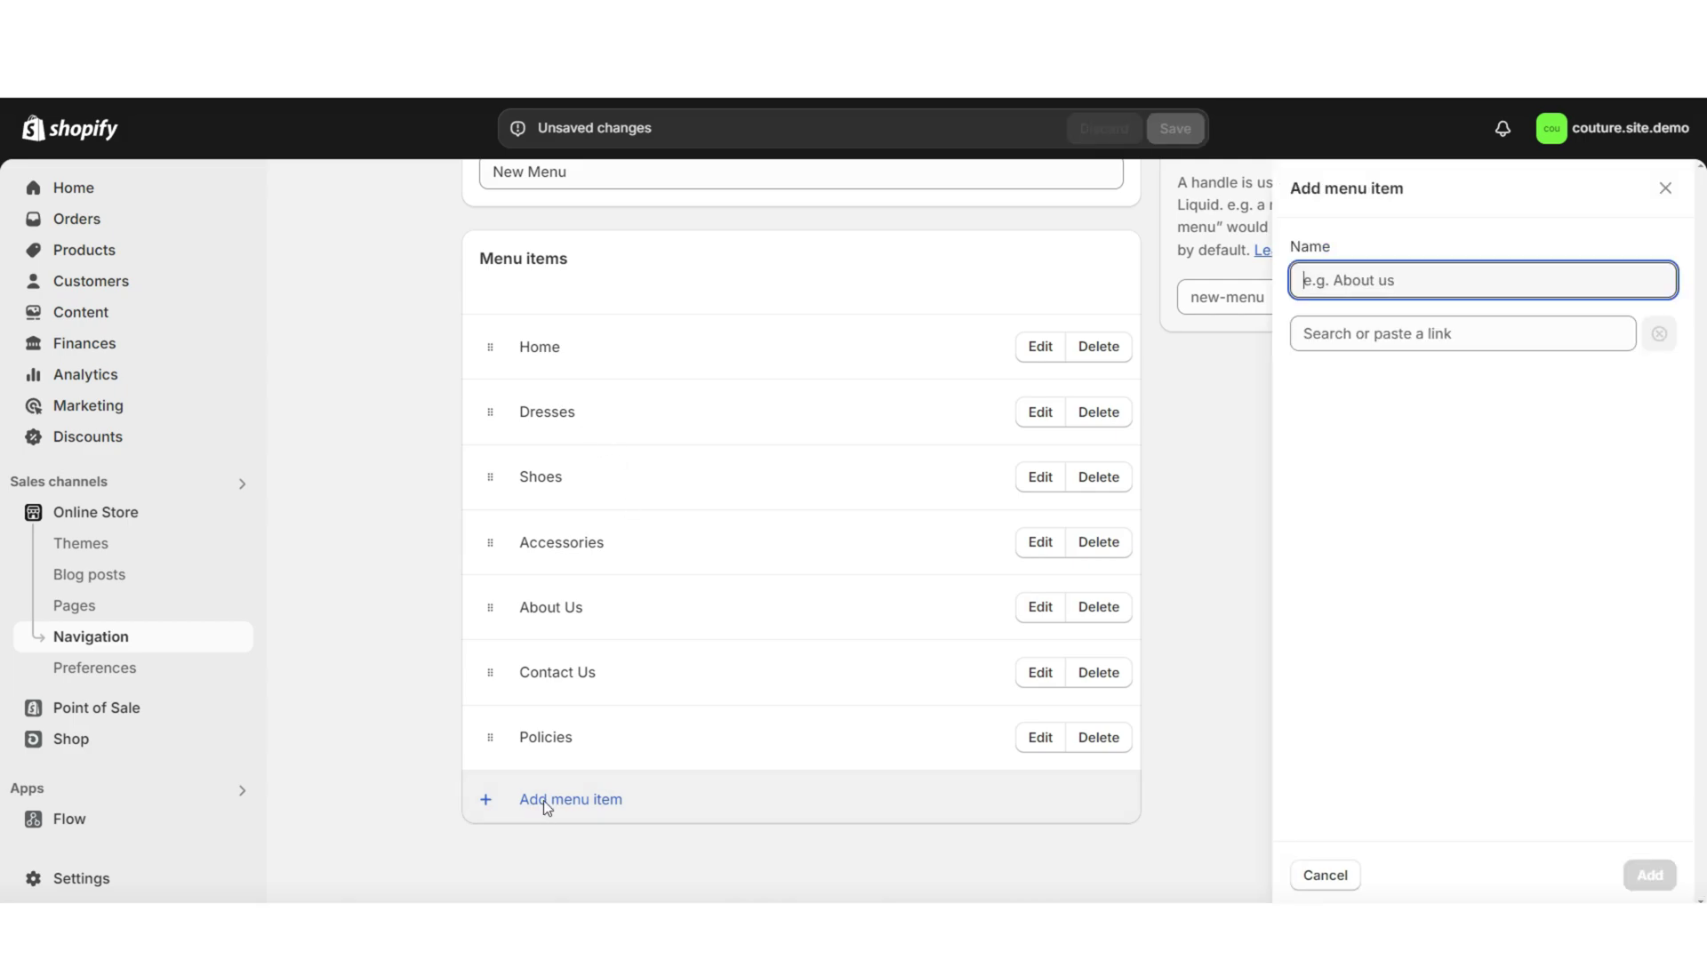
click(1370, 334)
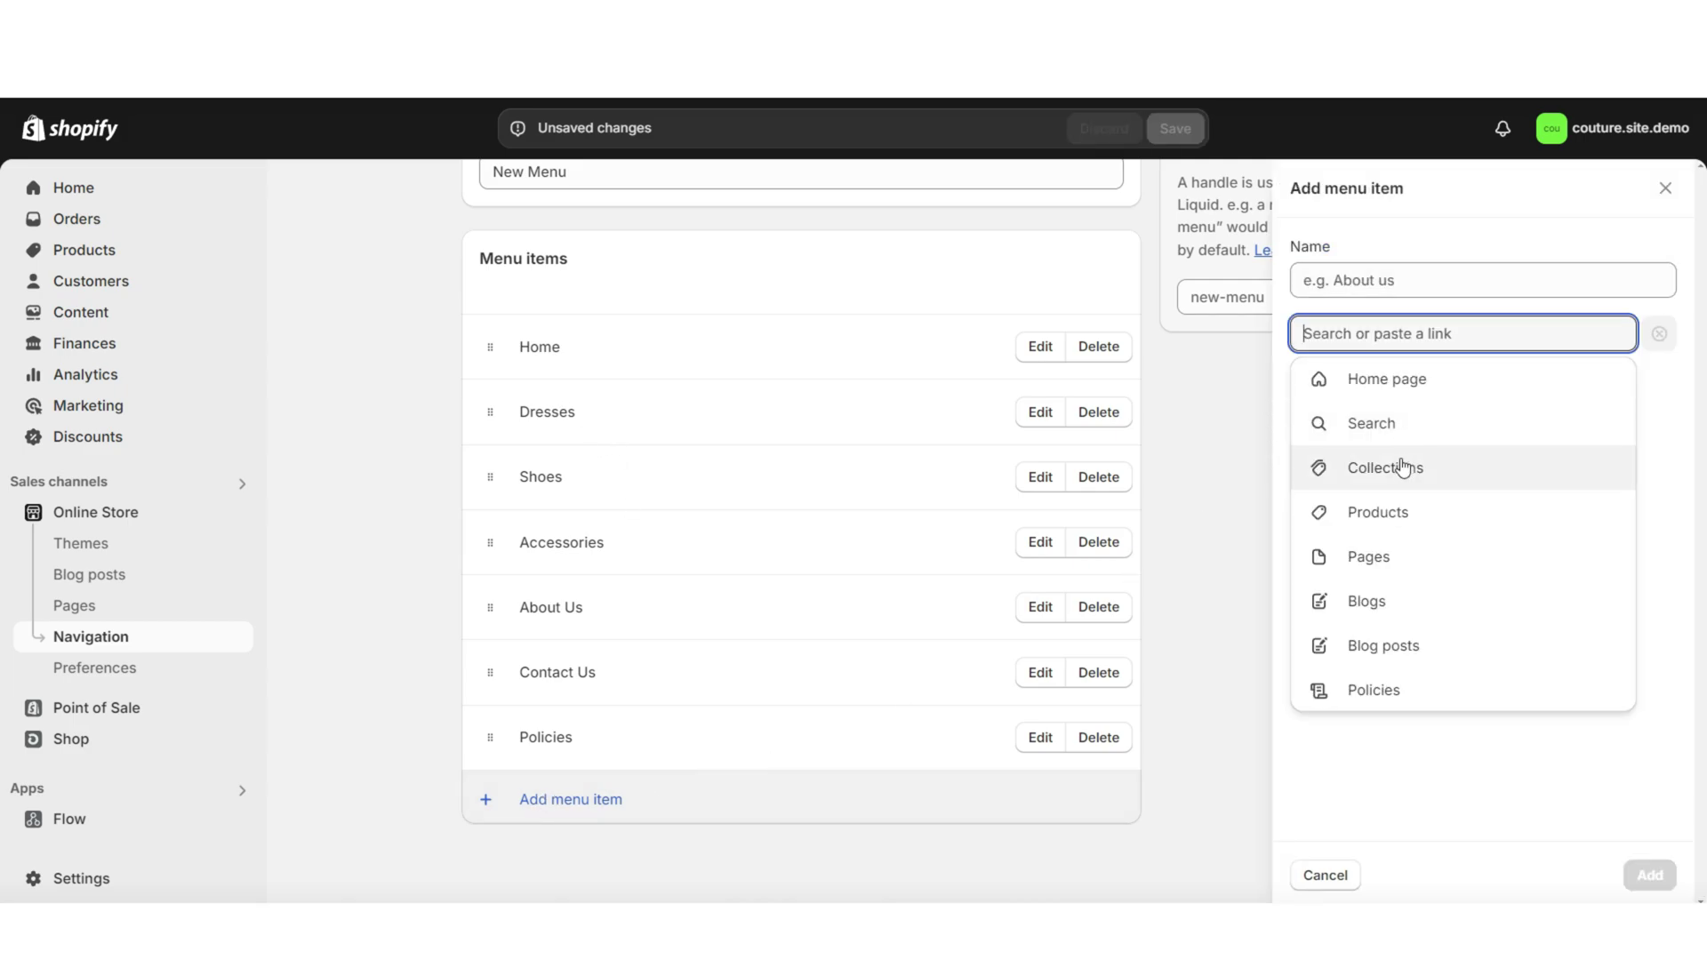
click(1403, 469)
click(1445, 425)
text(All categories)
key(Return)
drag(481, 803, 505, 467)
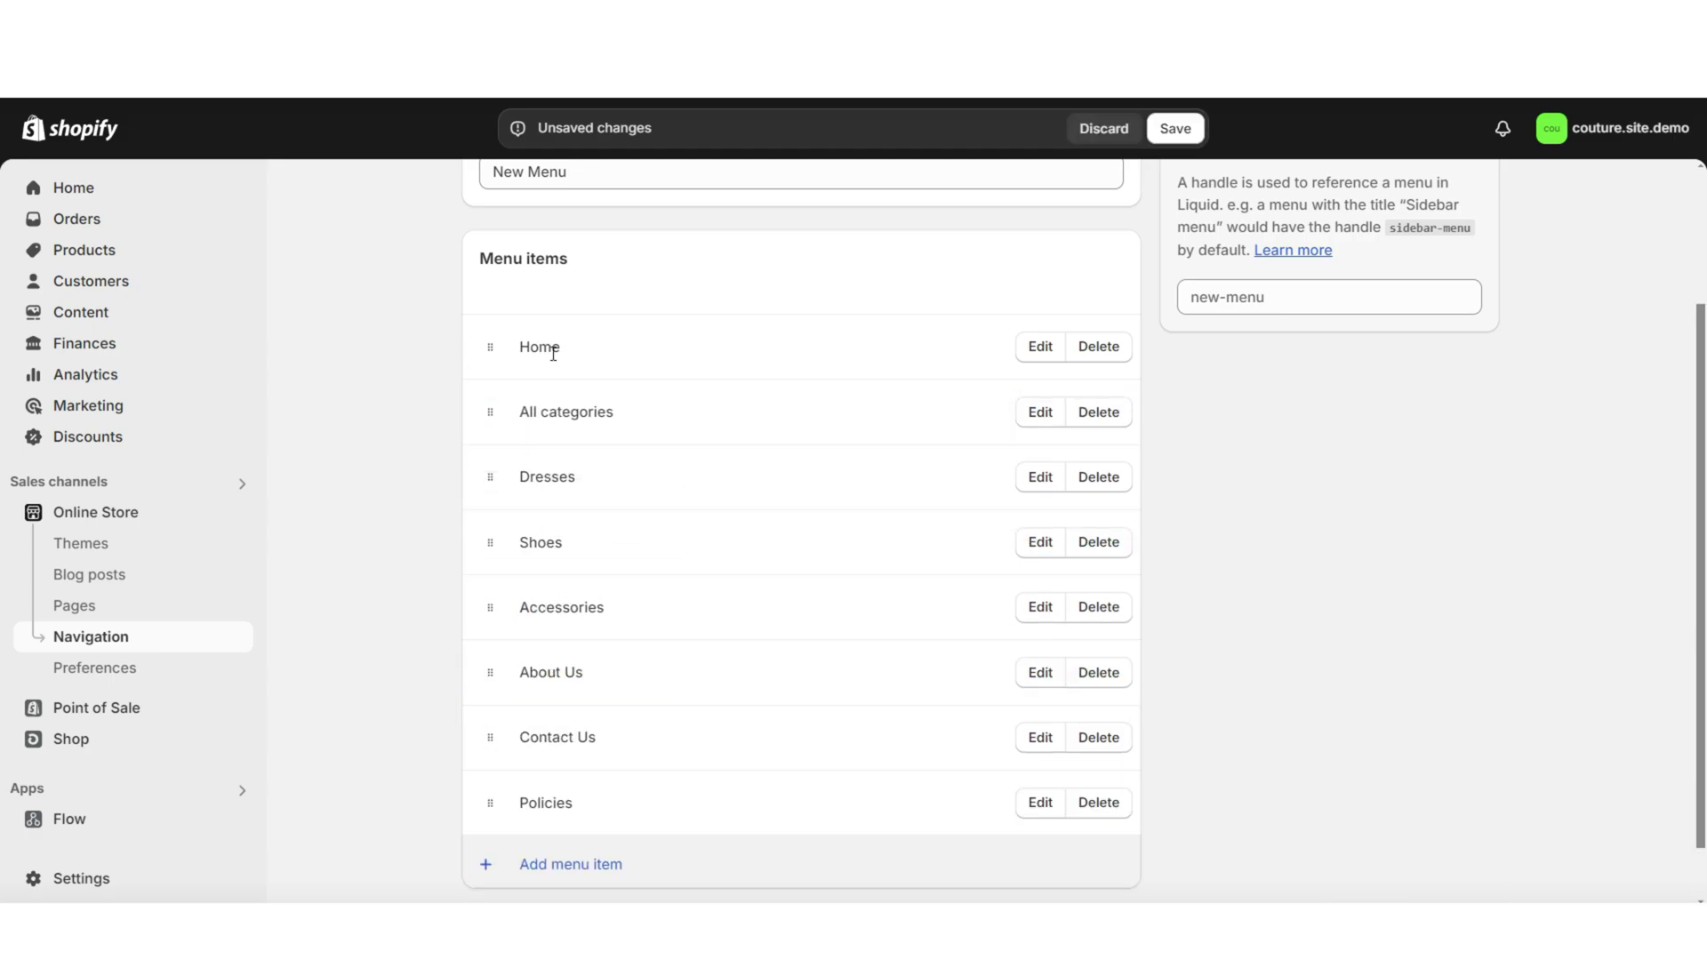
Step: Nest Dresses, Shoes and Accessories under All categories, save the menu, and open Themes
drag(490, 478, 564, 482)
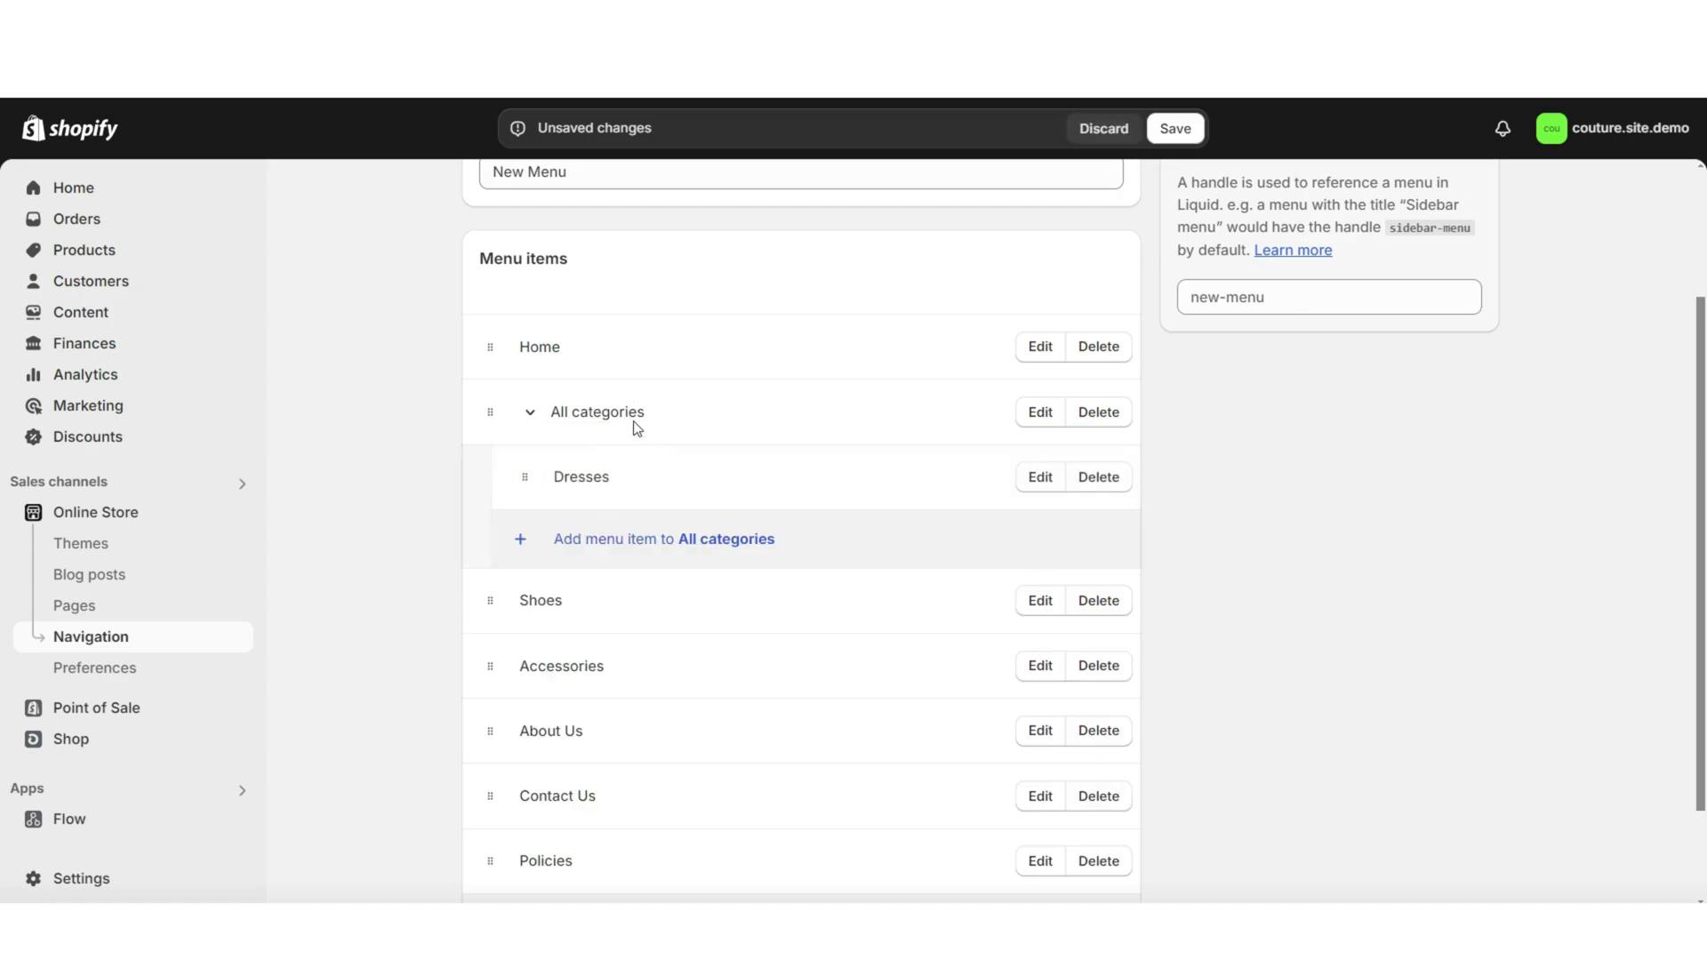
drag(490, 600, 523, 543)
drag(490, 666, 525, 607)
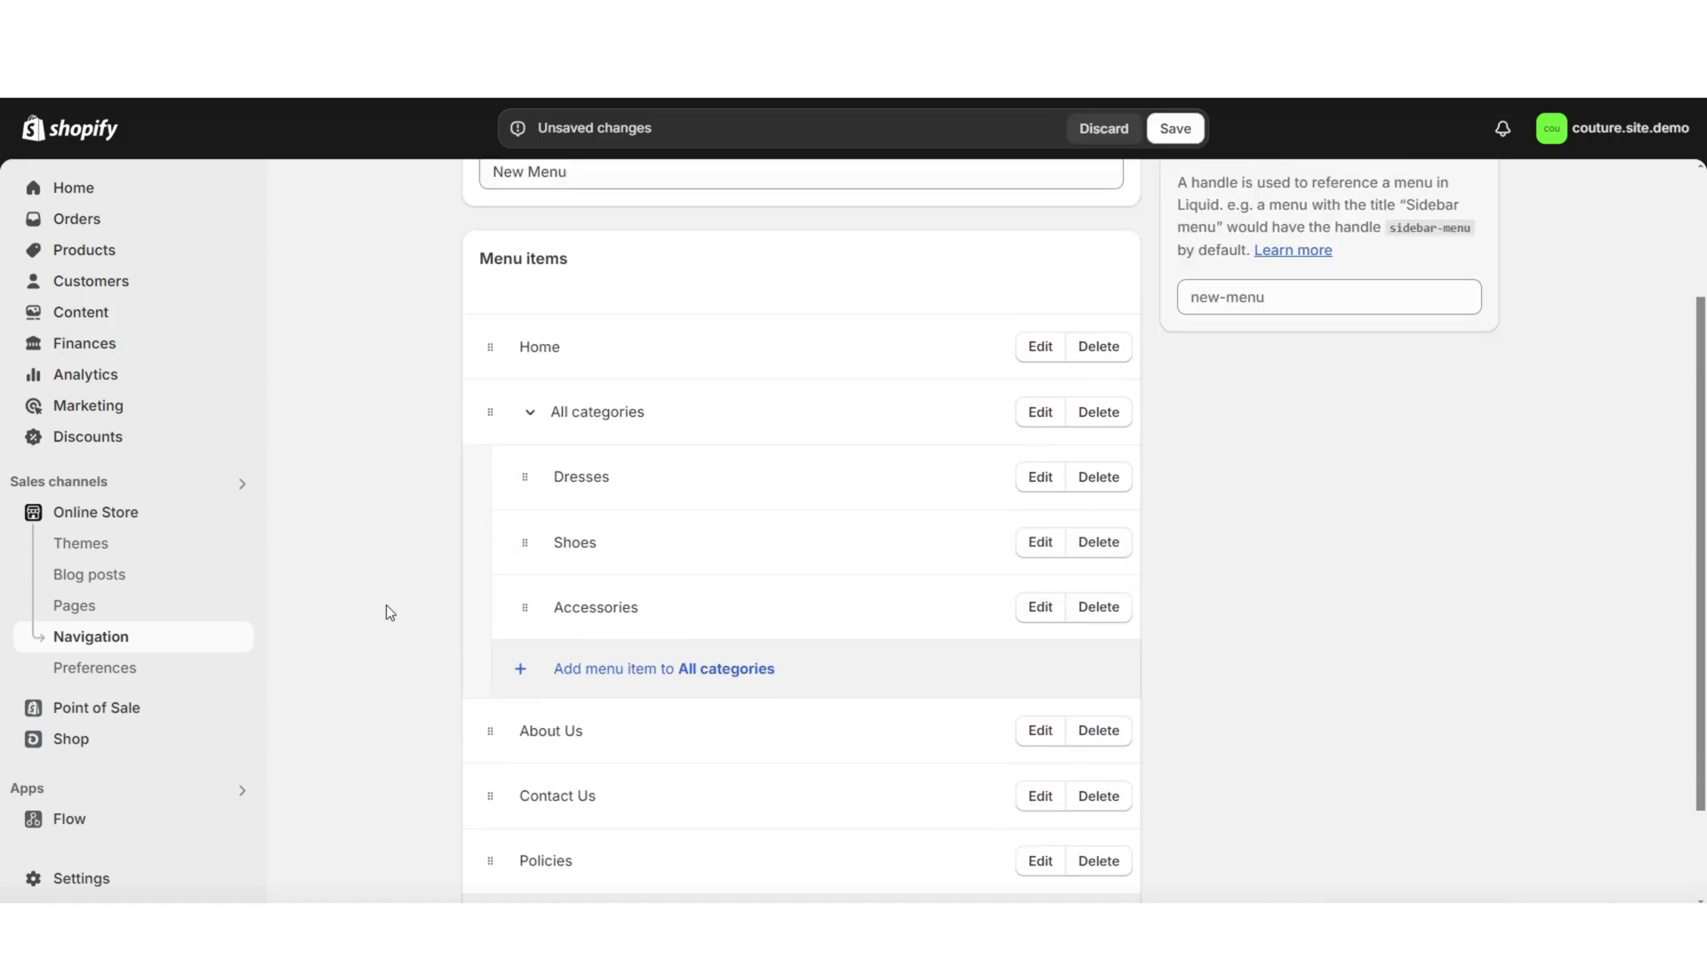
scroll(444, 587, up, 2)
click(531, 546)
click(531, 546)
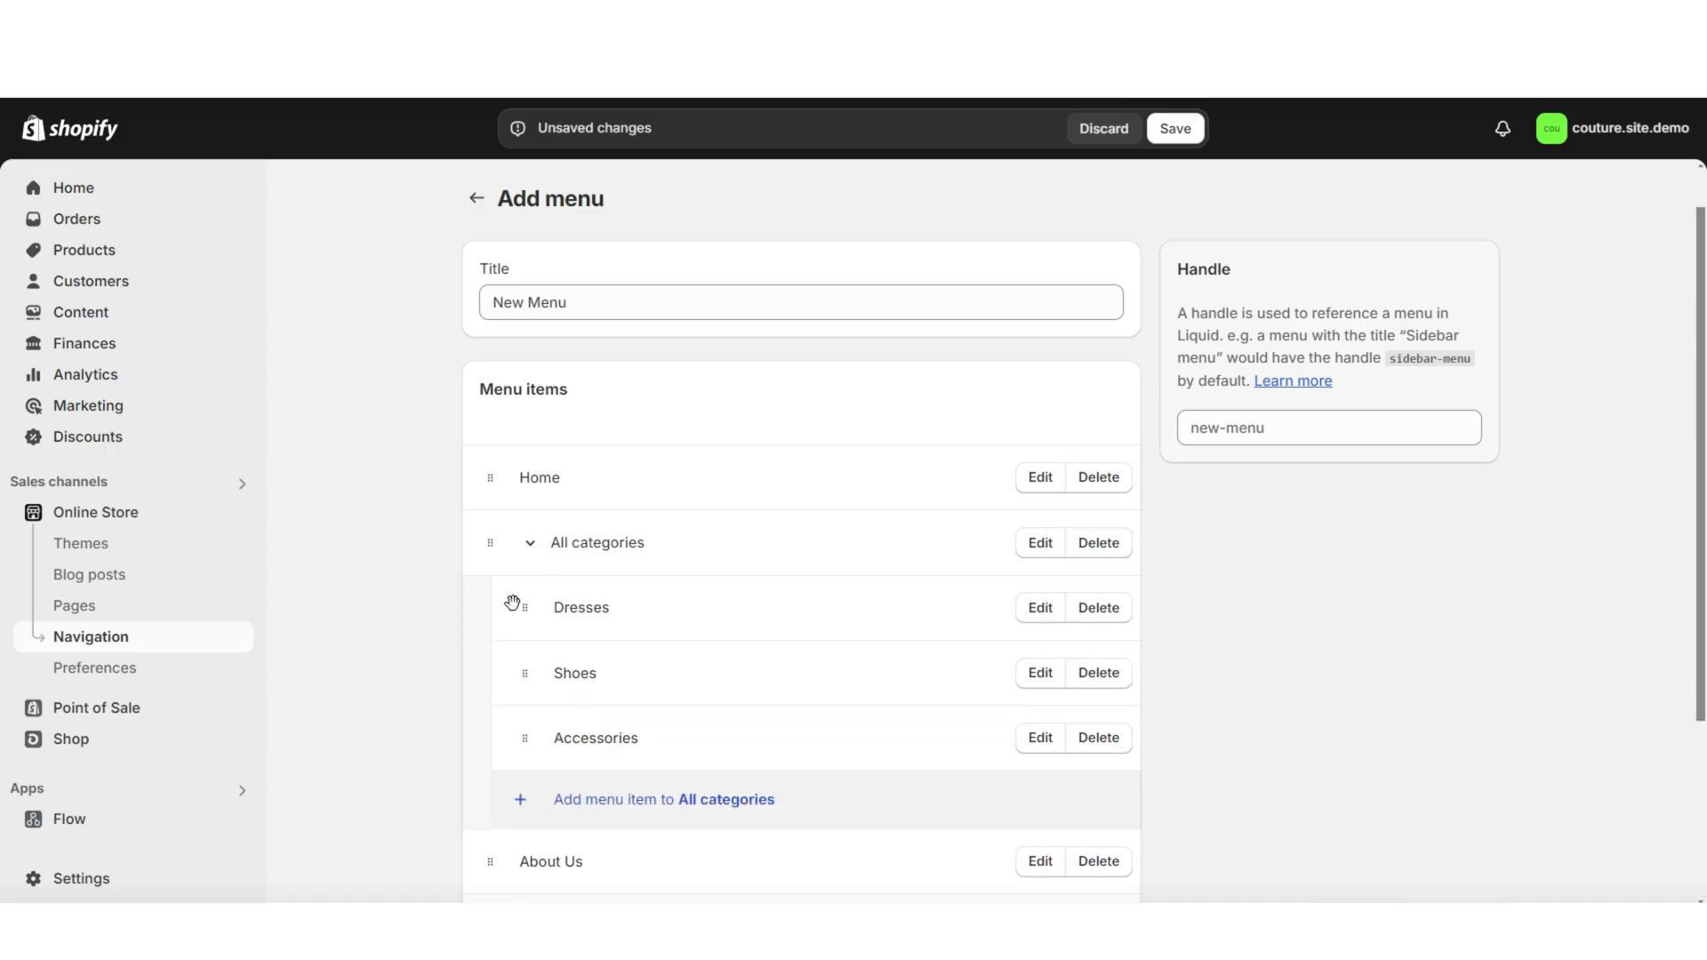
click(1175, 128)
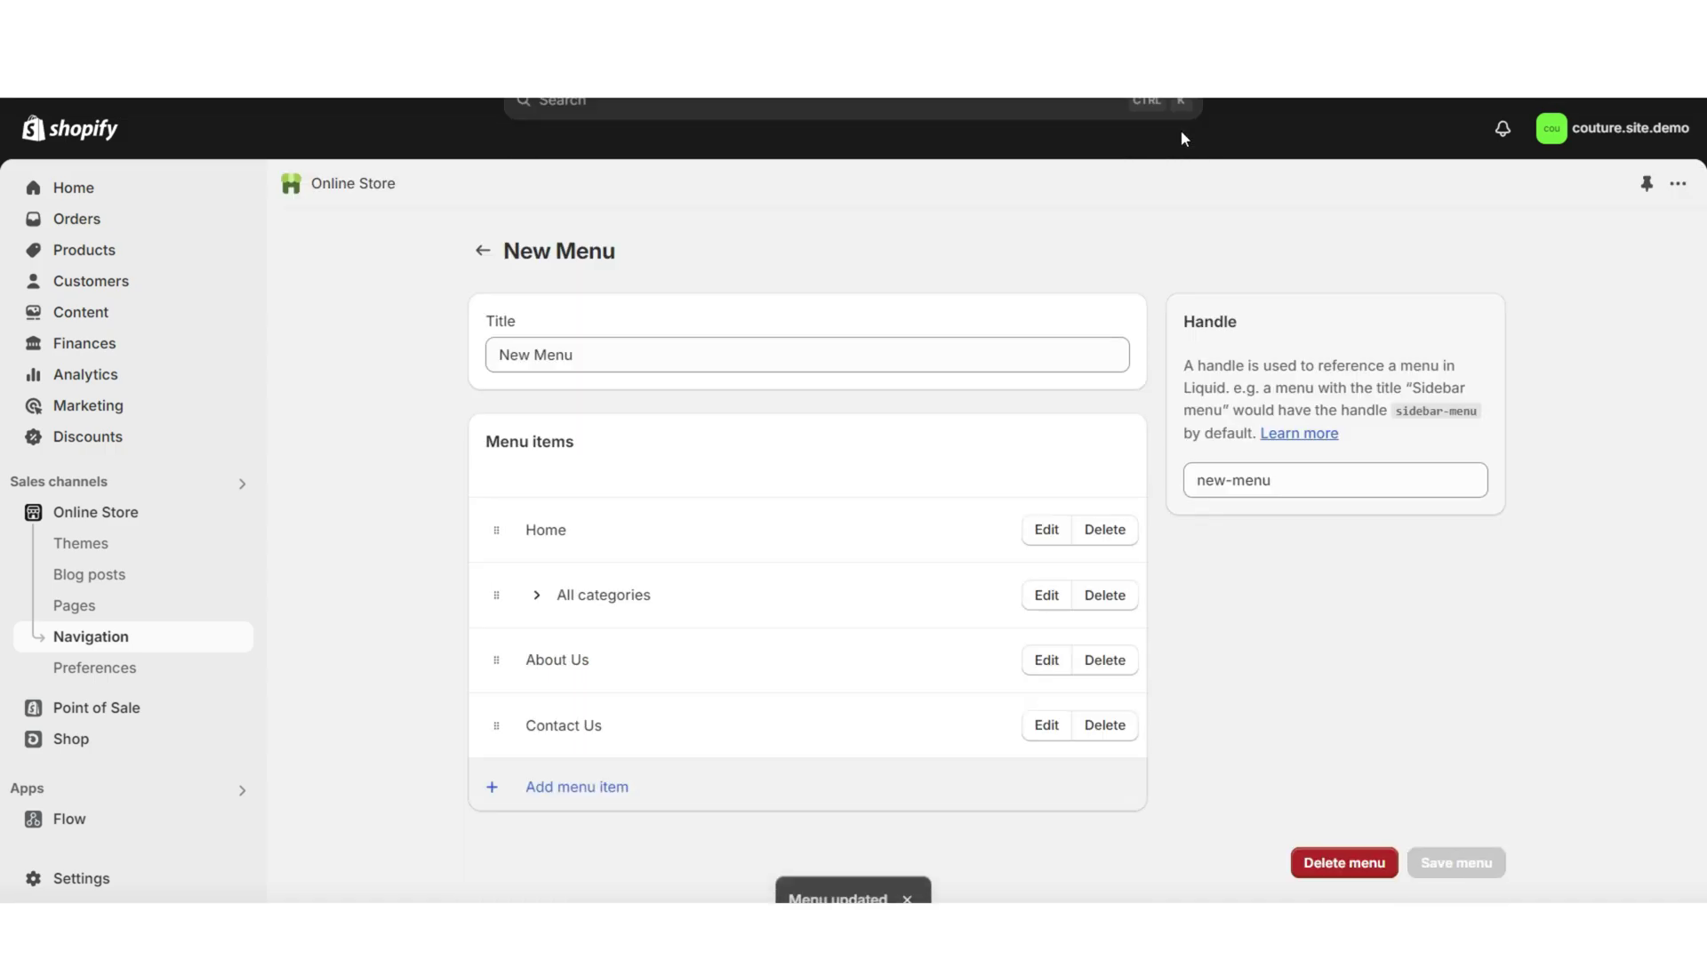
click(175, 512)
scroll(1398, 563, down, 3)
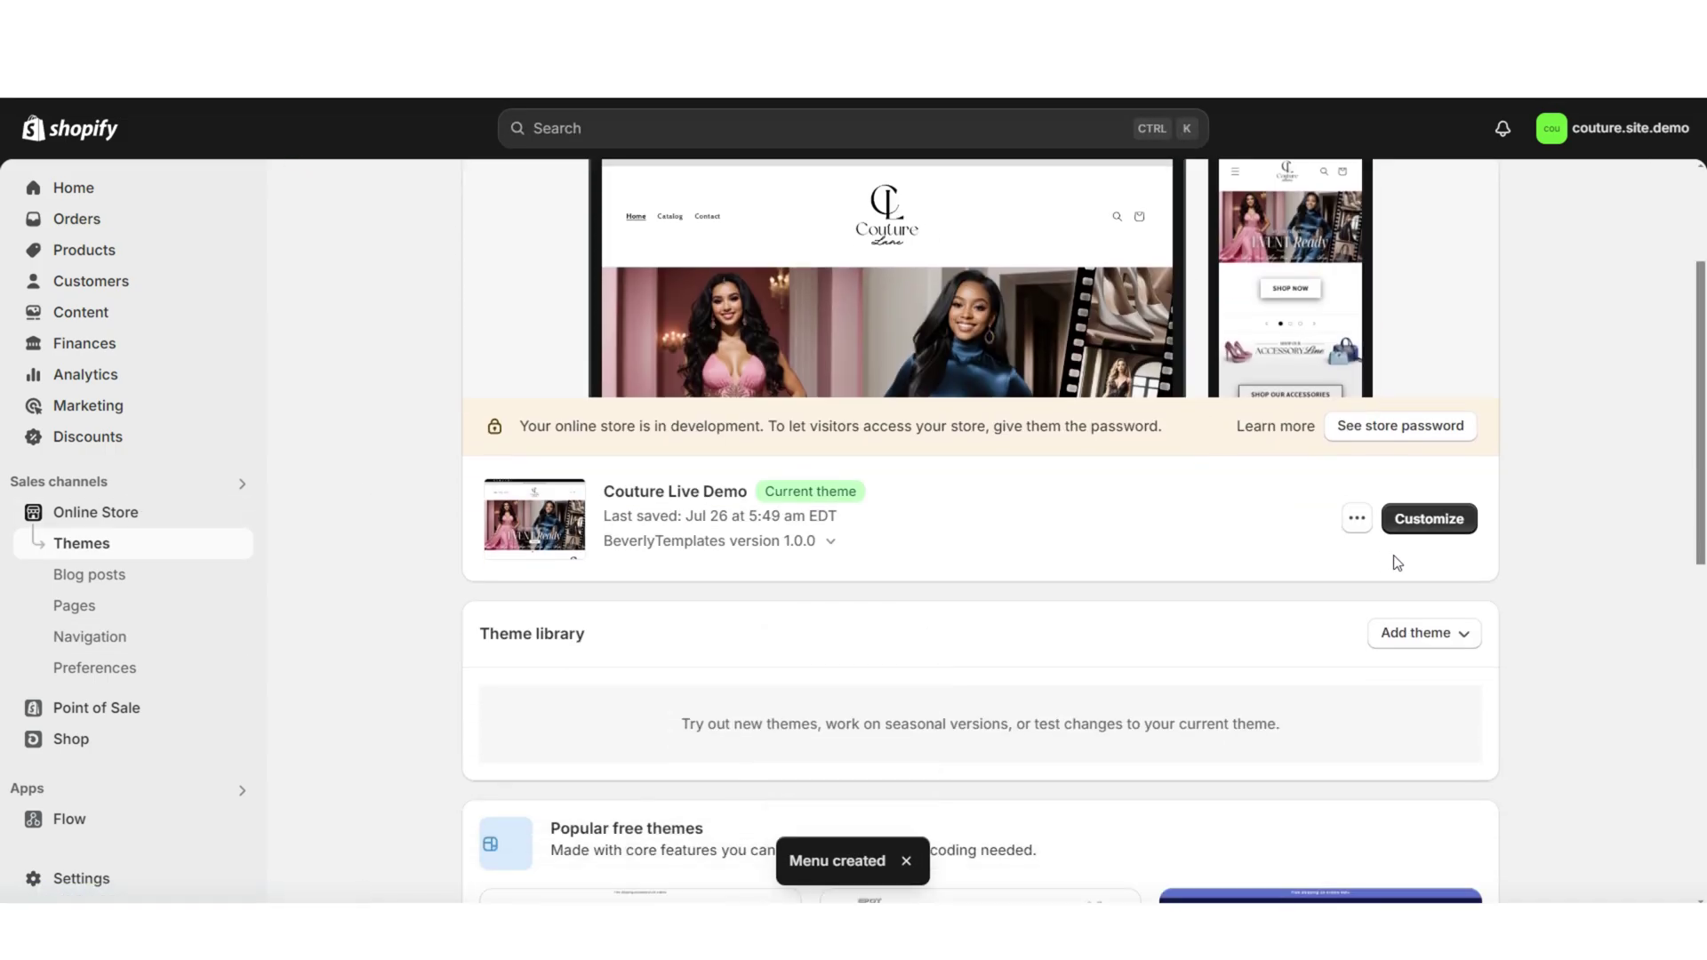
Step: In the theme editor, set the Header section's menu to New Menu
click(1429, 519)
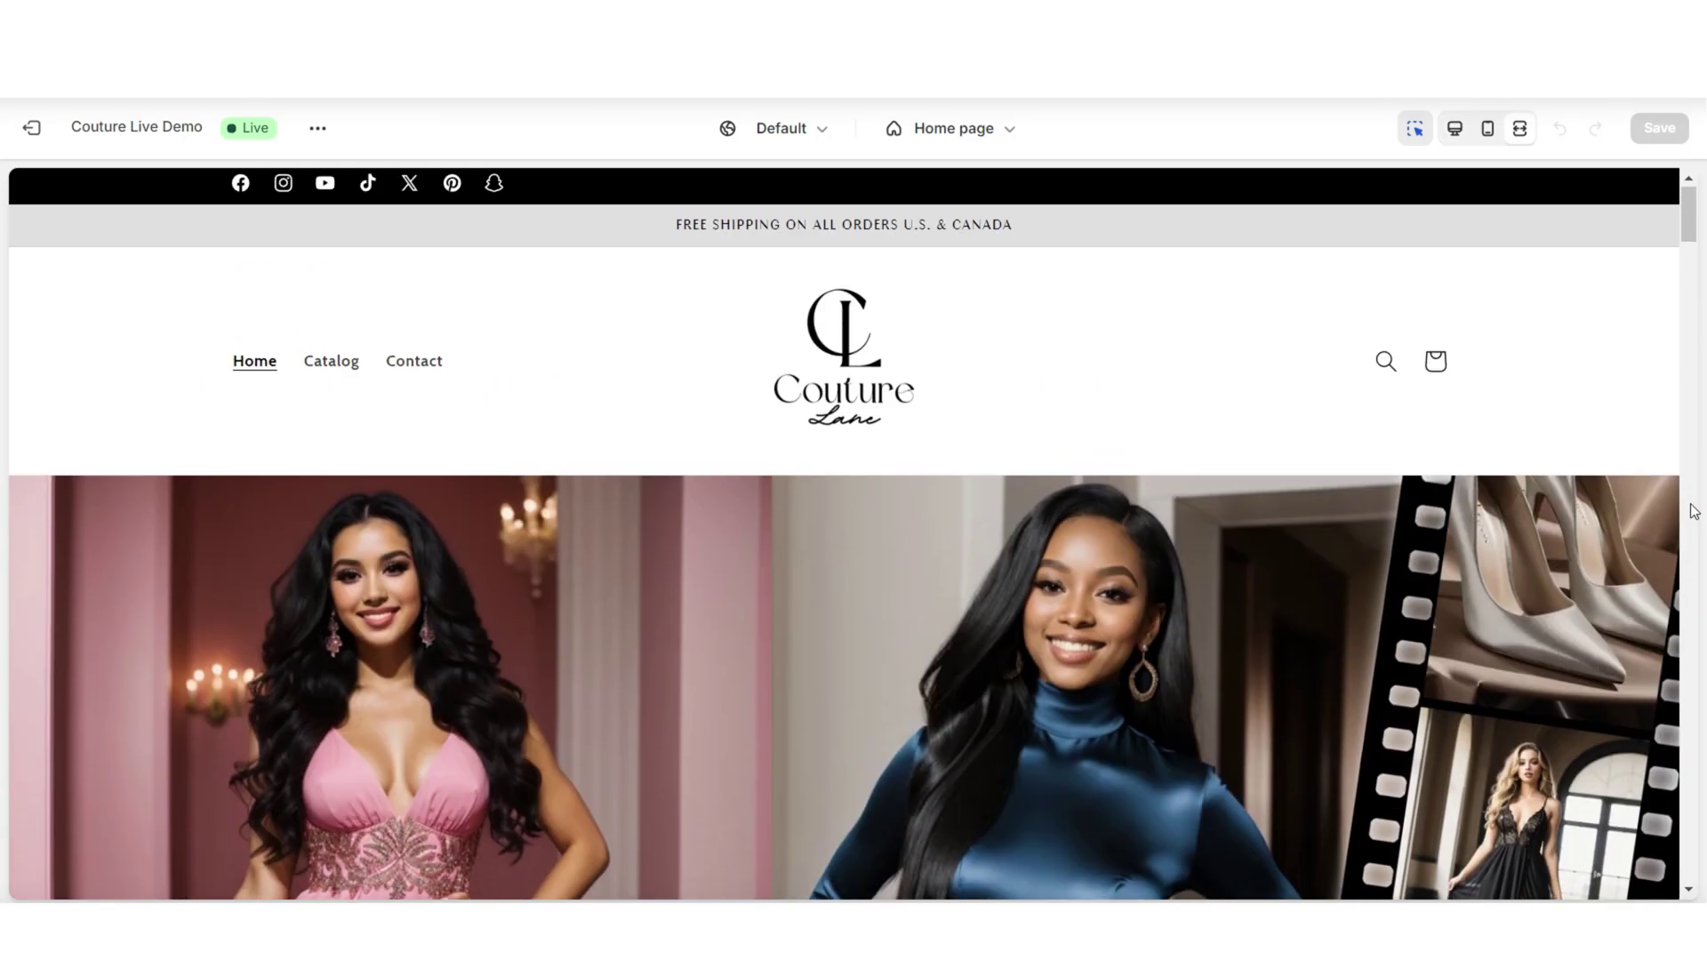
click(1189, 316)
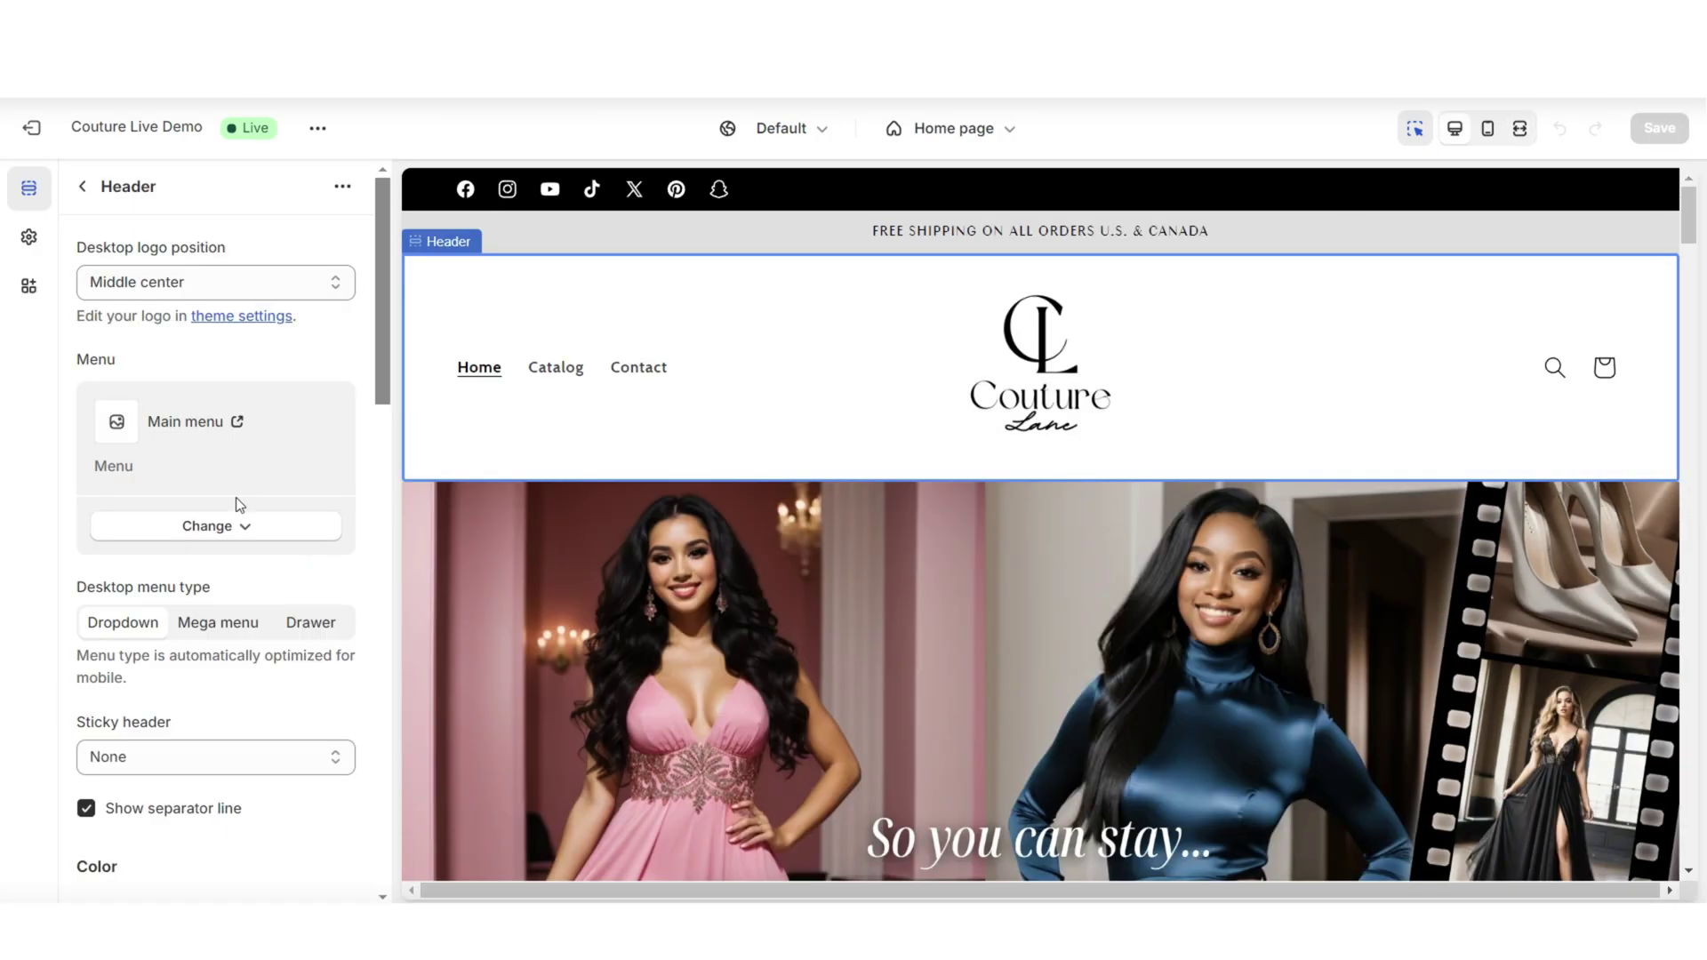
click(231, 532)
click(222, 569)
click(351, 499)
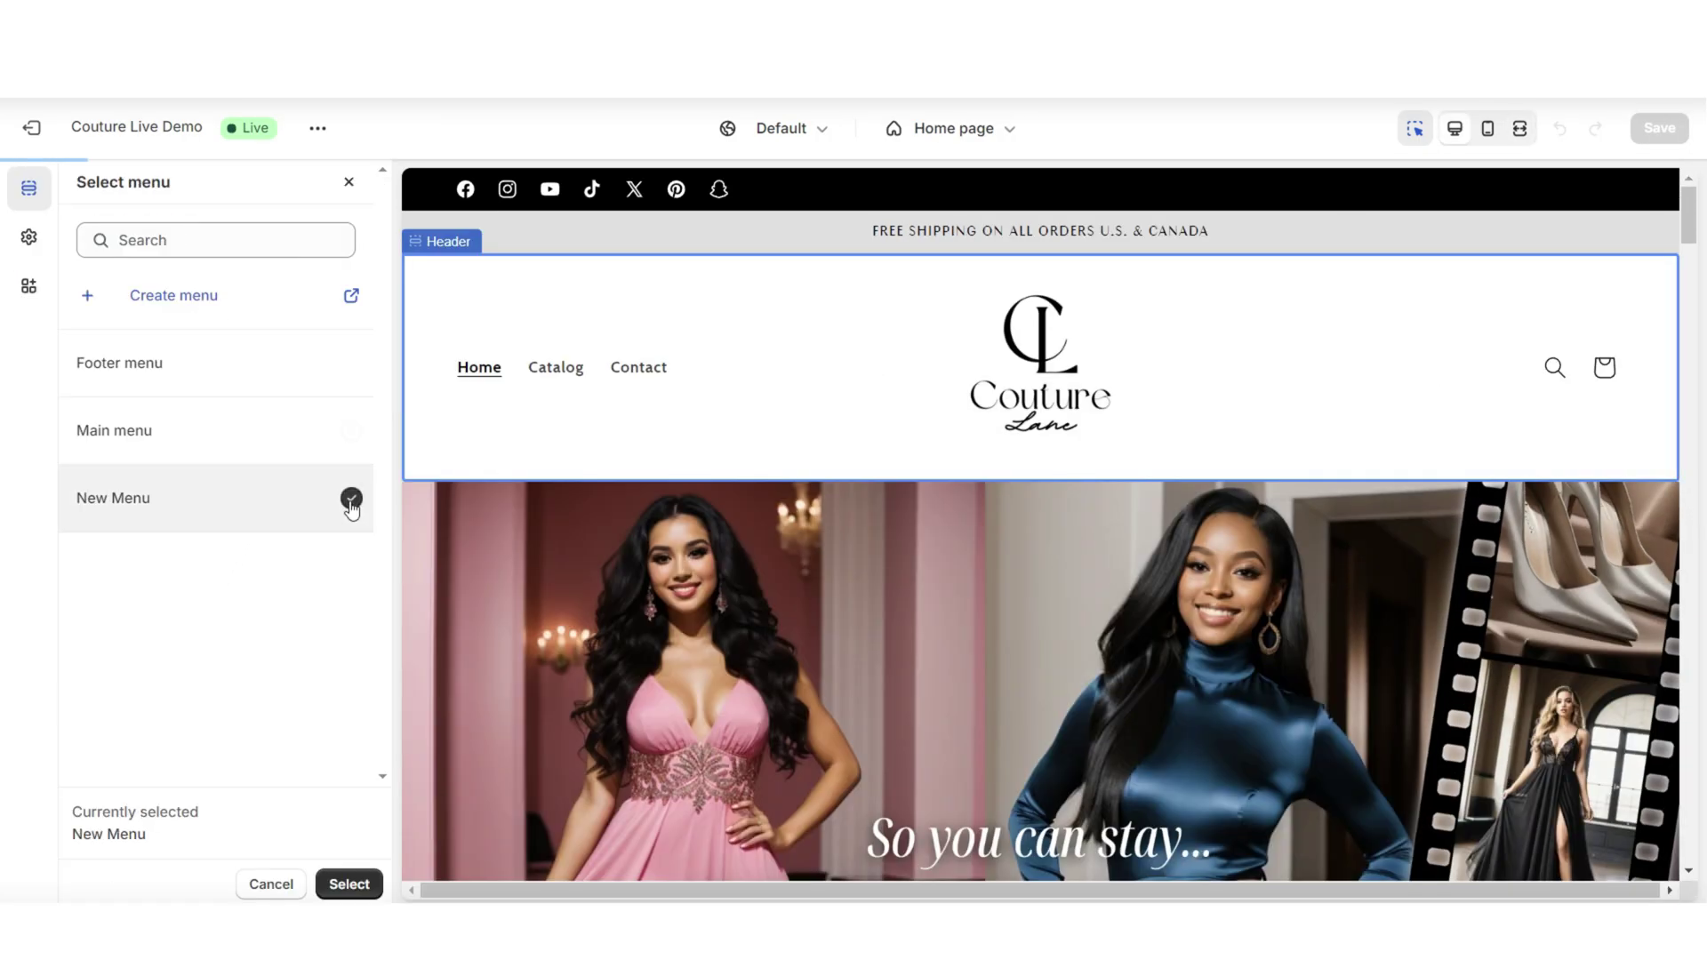
click(351, 871)
Step: Test the All categories dropdown and the About Us link in the full-width preview
click(1520, 128)
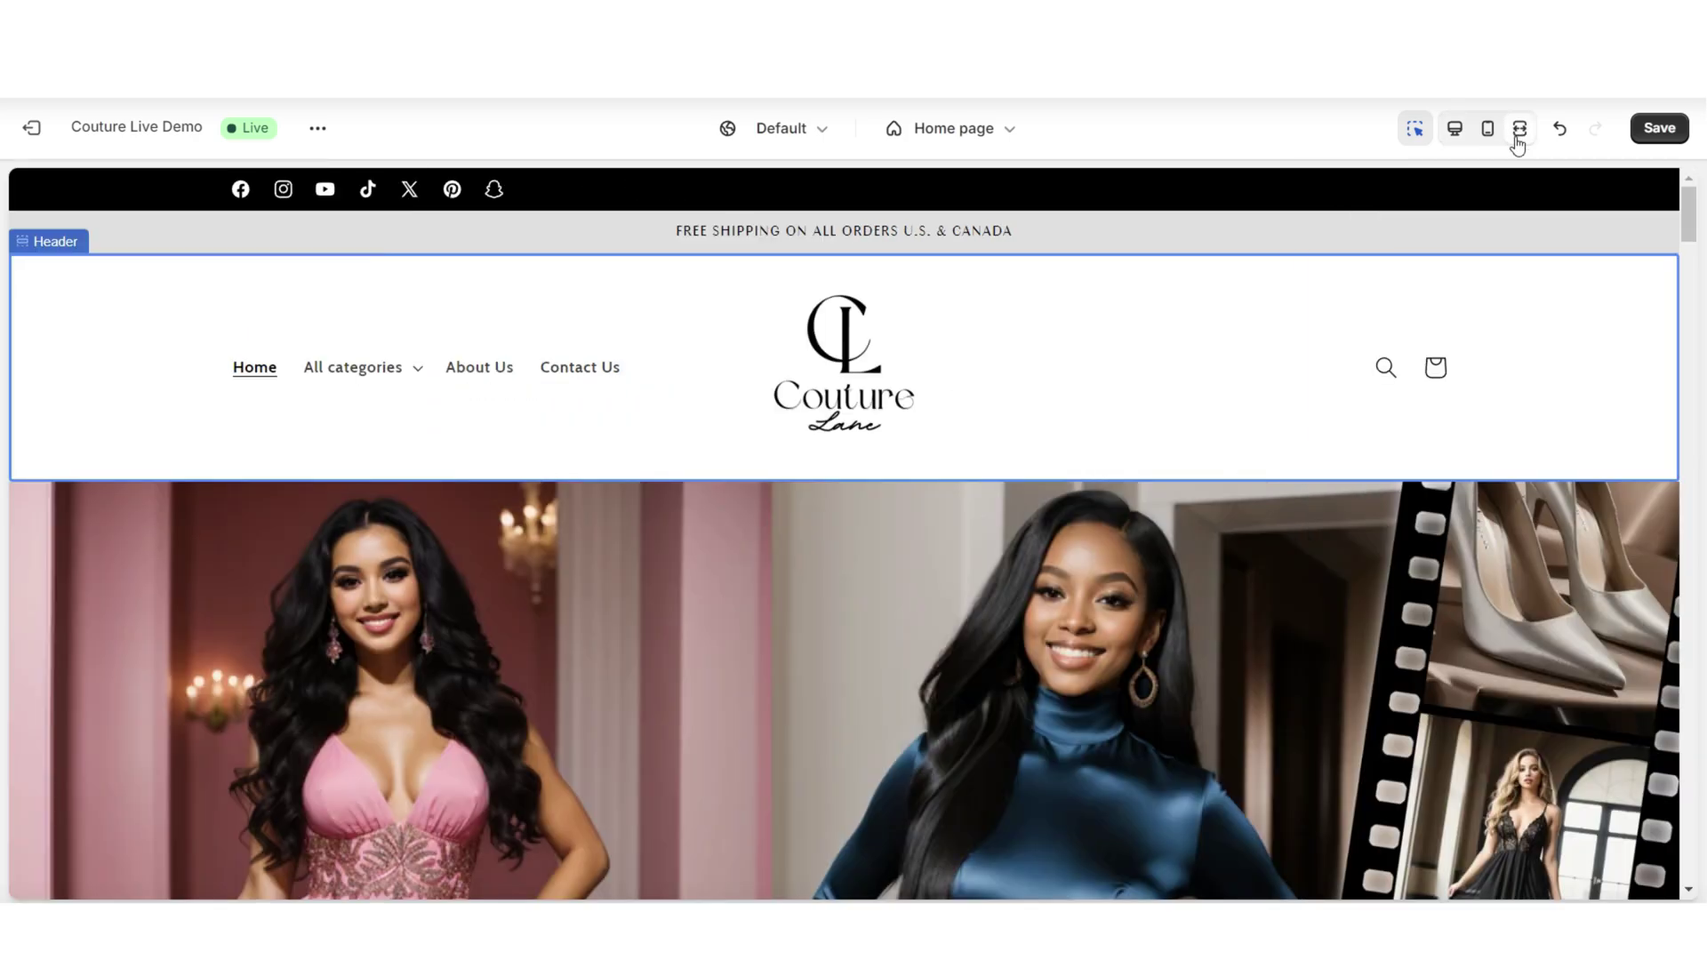
click(362, 369)
click(384, 367)
click(389, 368)
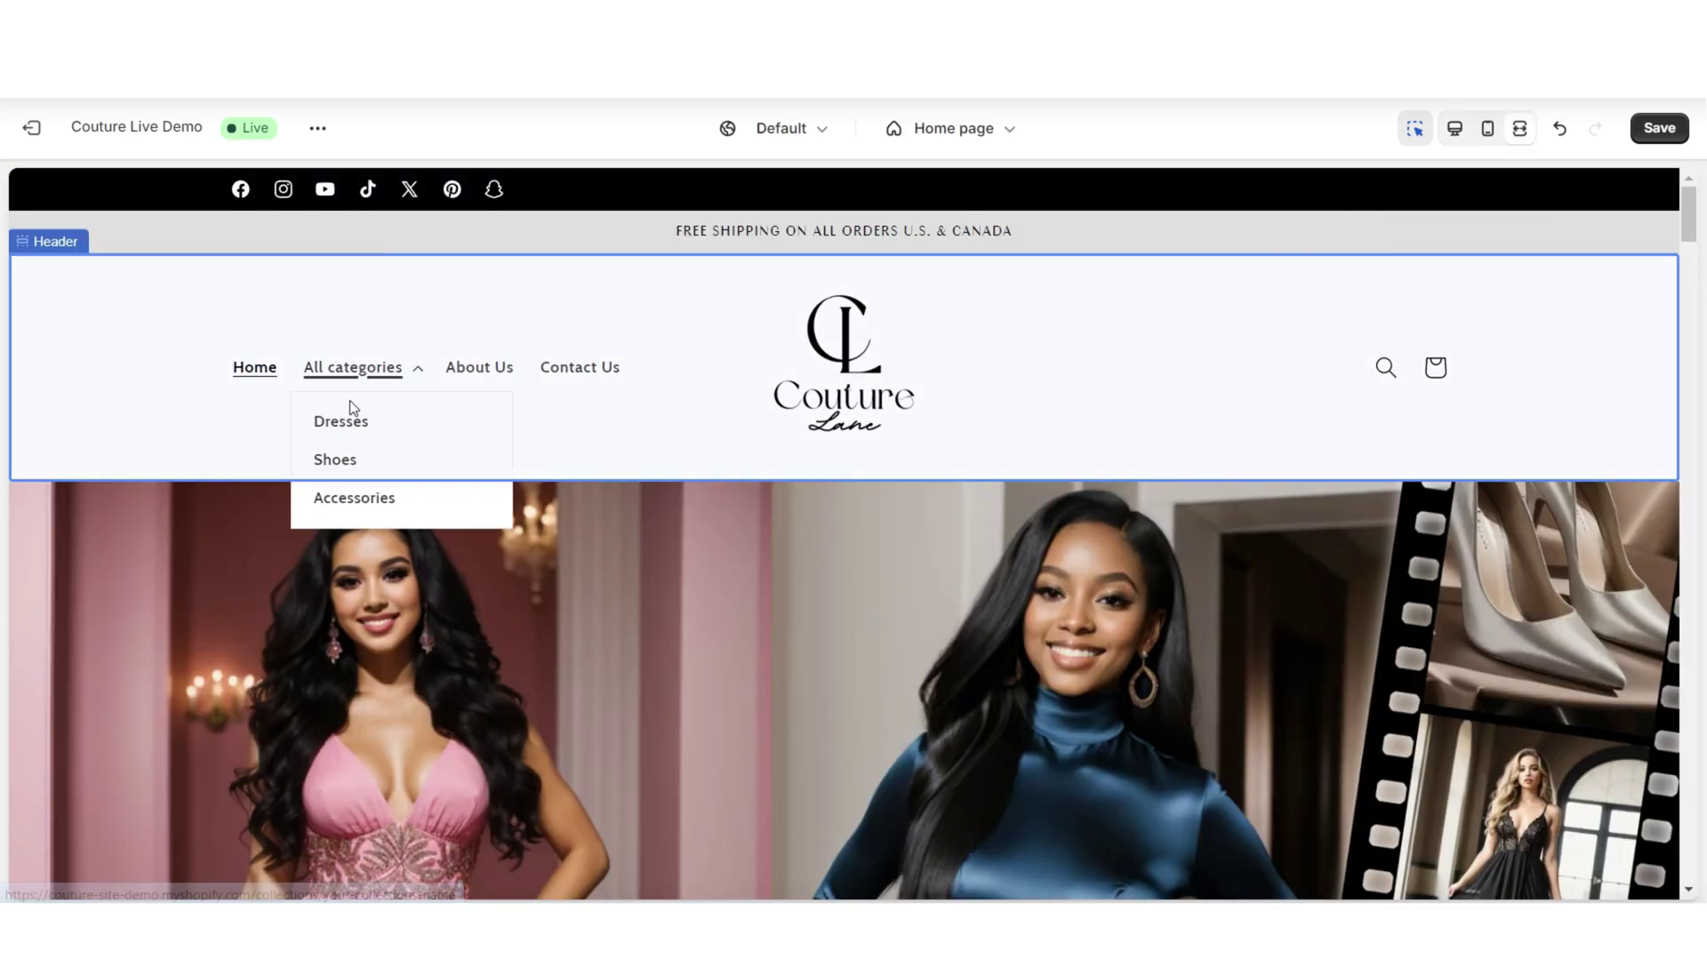
click(495, 374)
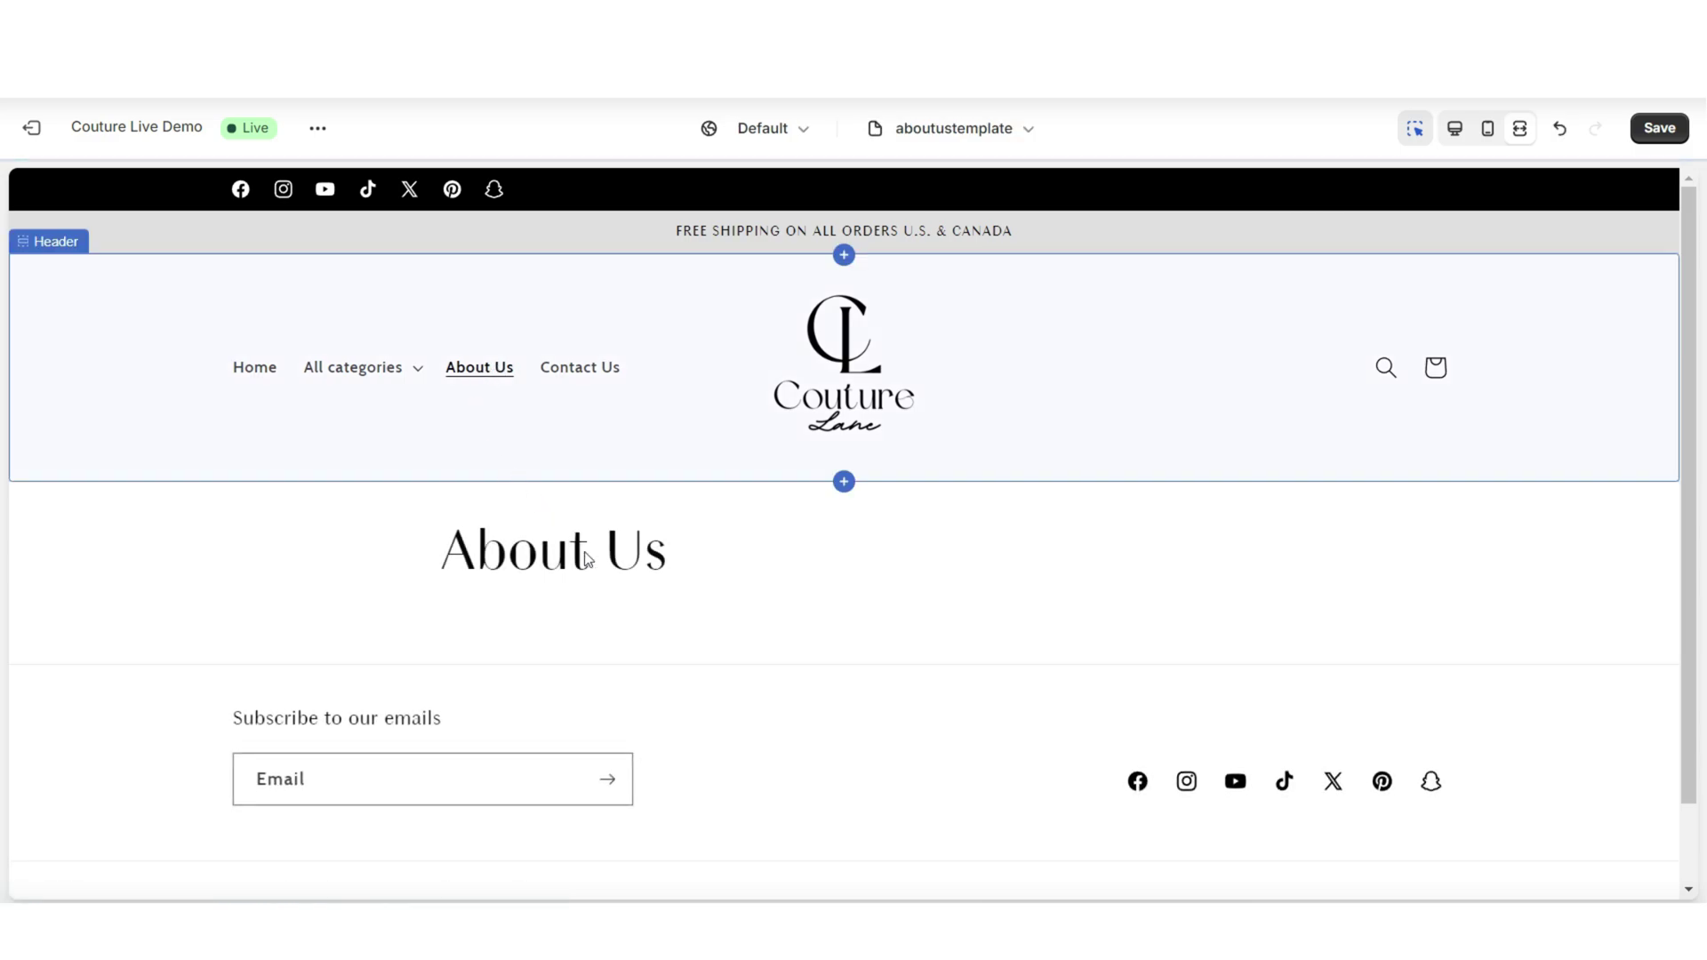
scroll(1689, 610, down, 2)
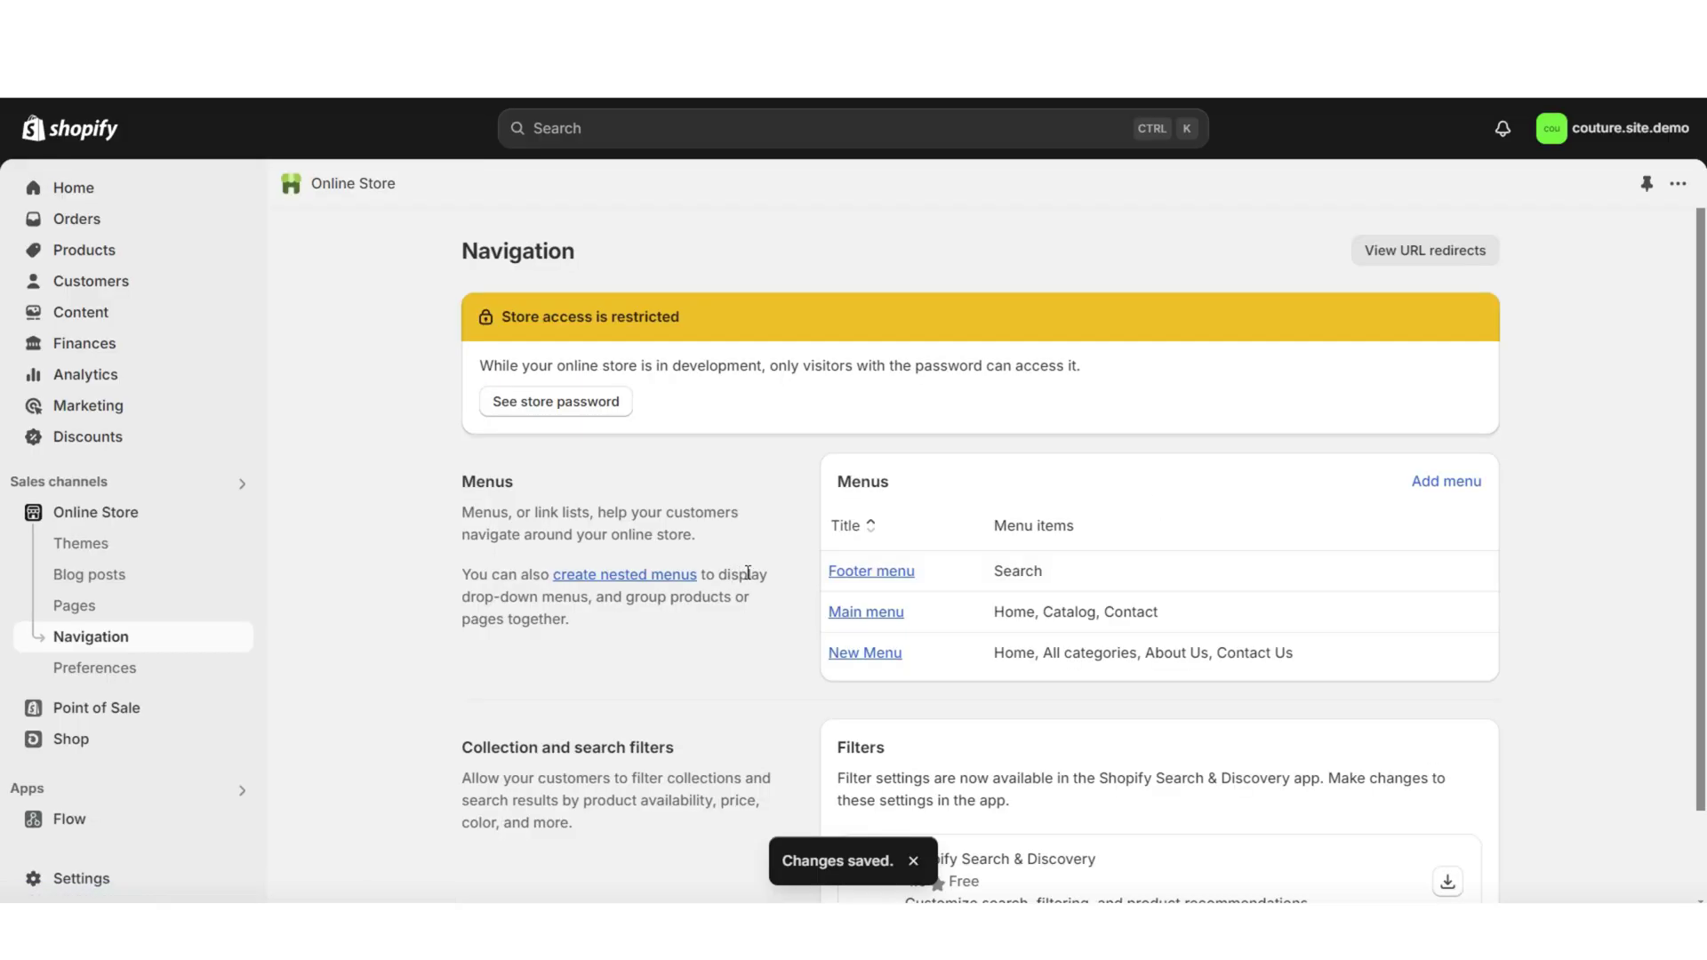
Step: Add an All collections link to the Footer menu and drag it higher in the list
click(859, 573)
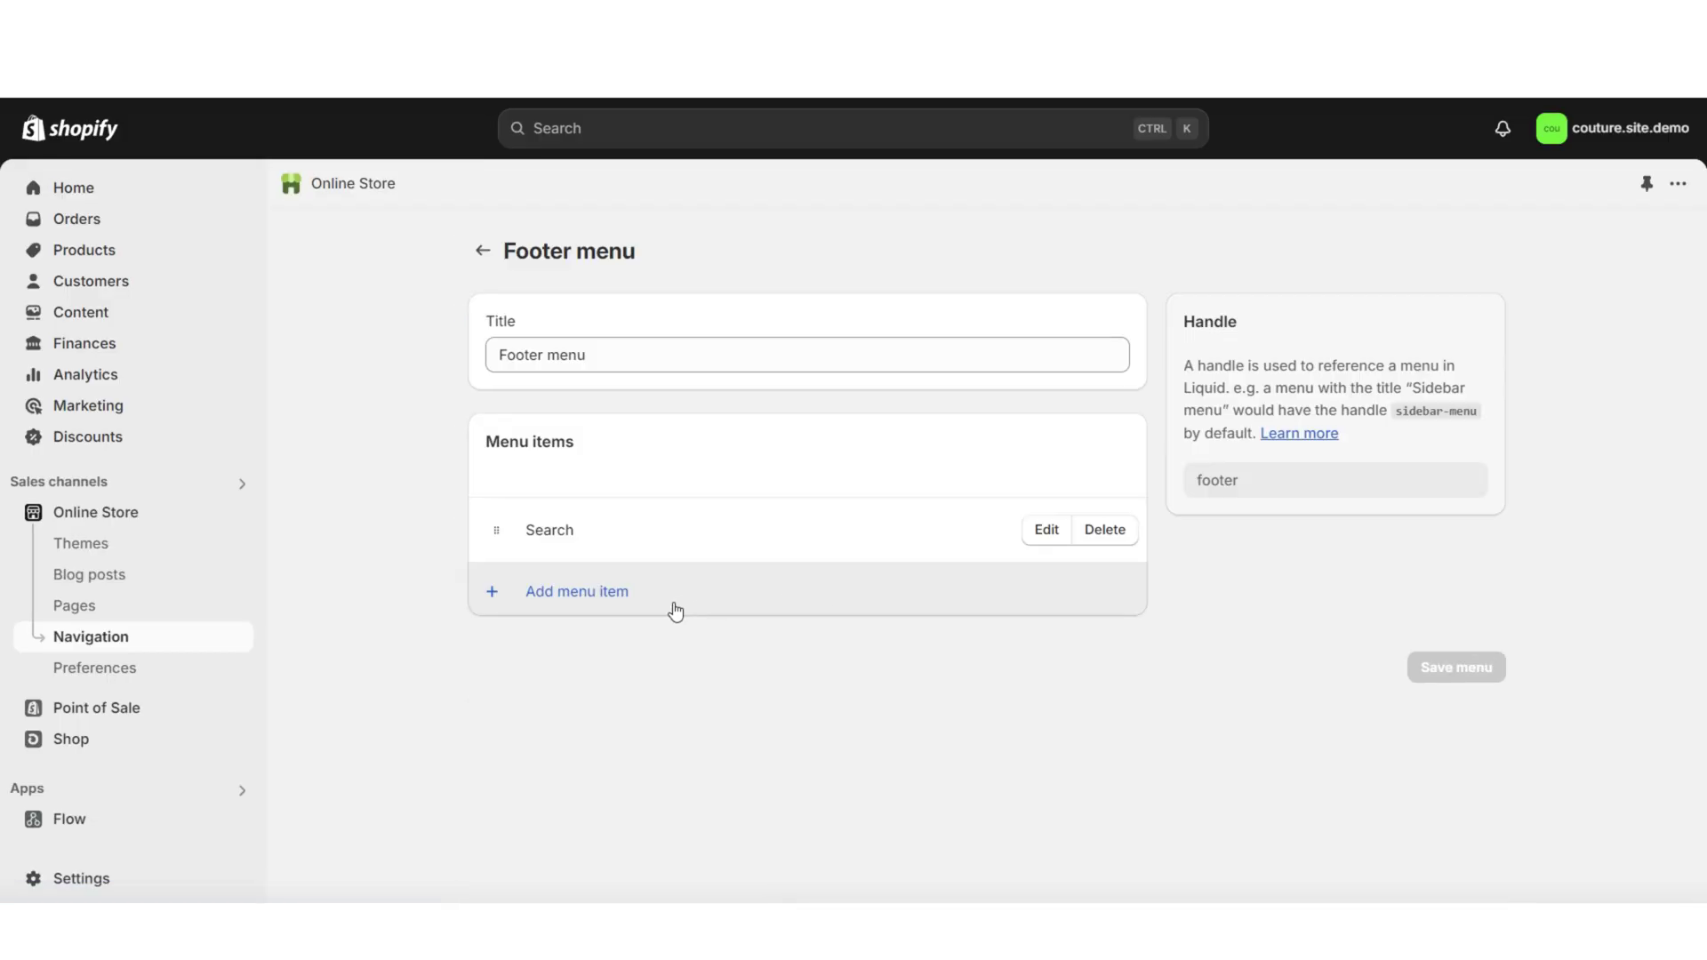
click(671, 596)
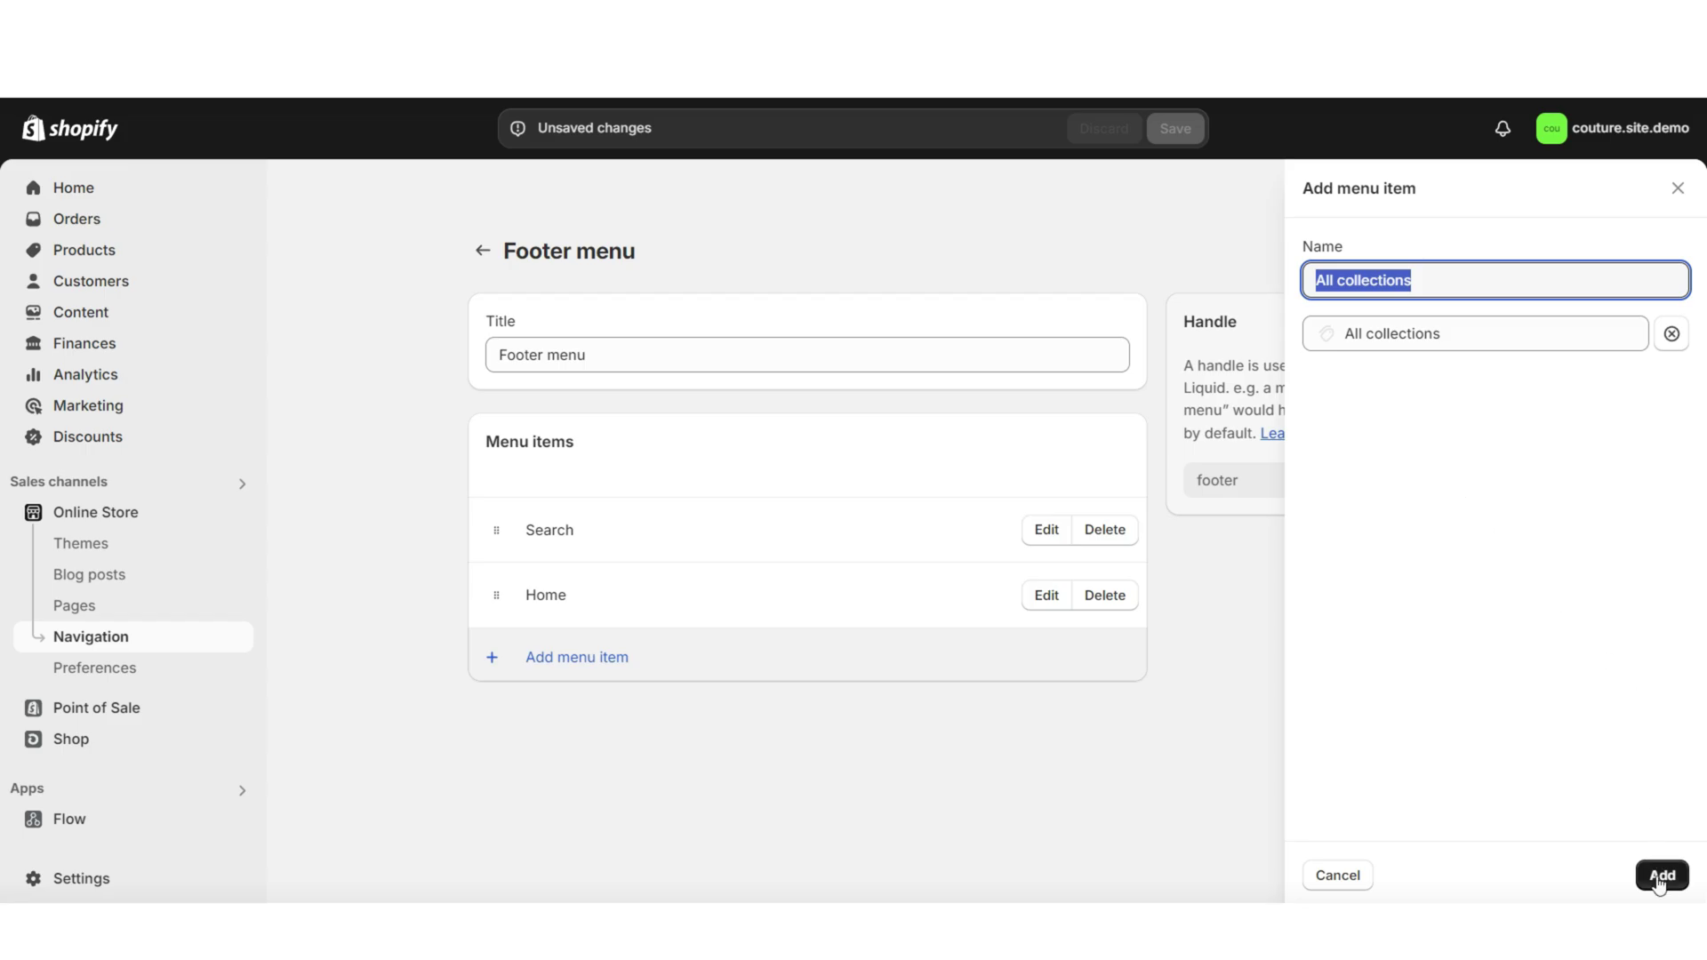
click(1662, 875)
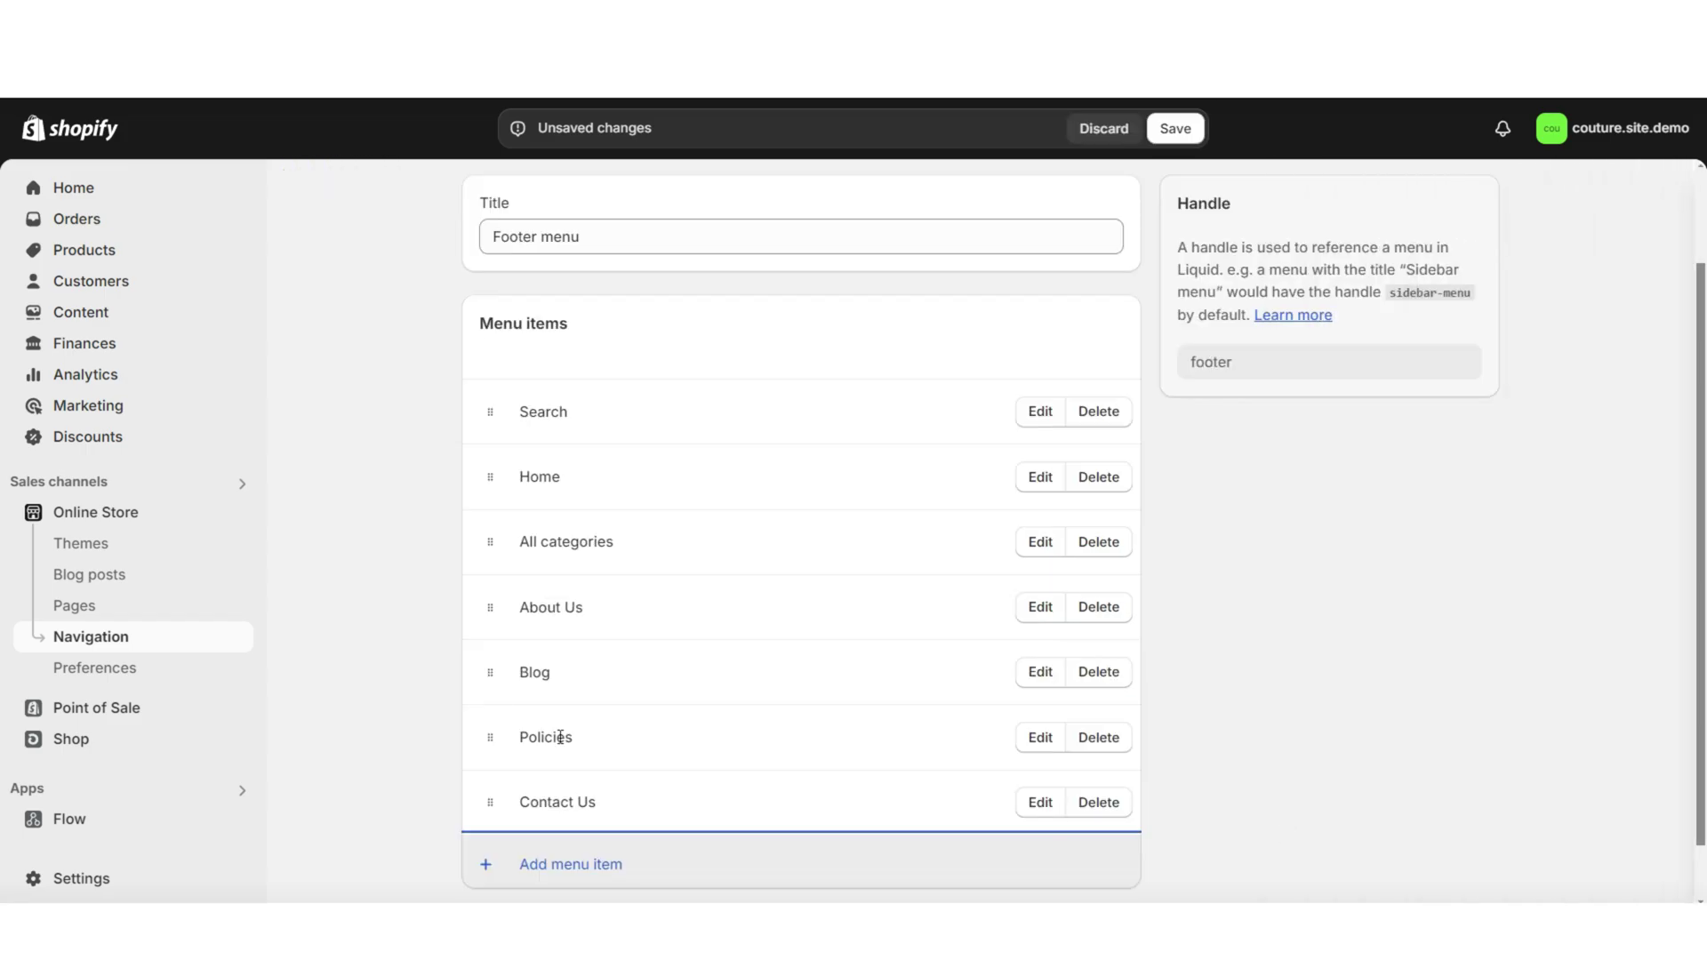
drag(490, 802, 480, 739)
scroll(984, 328, up, 2)
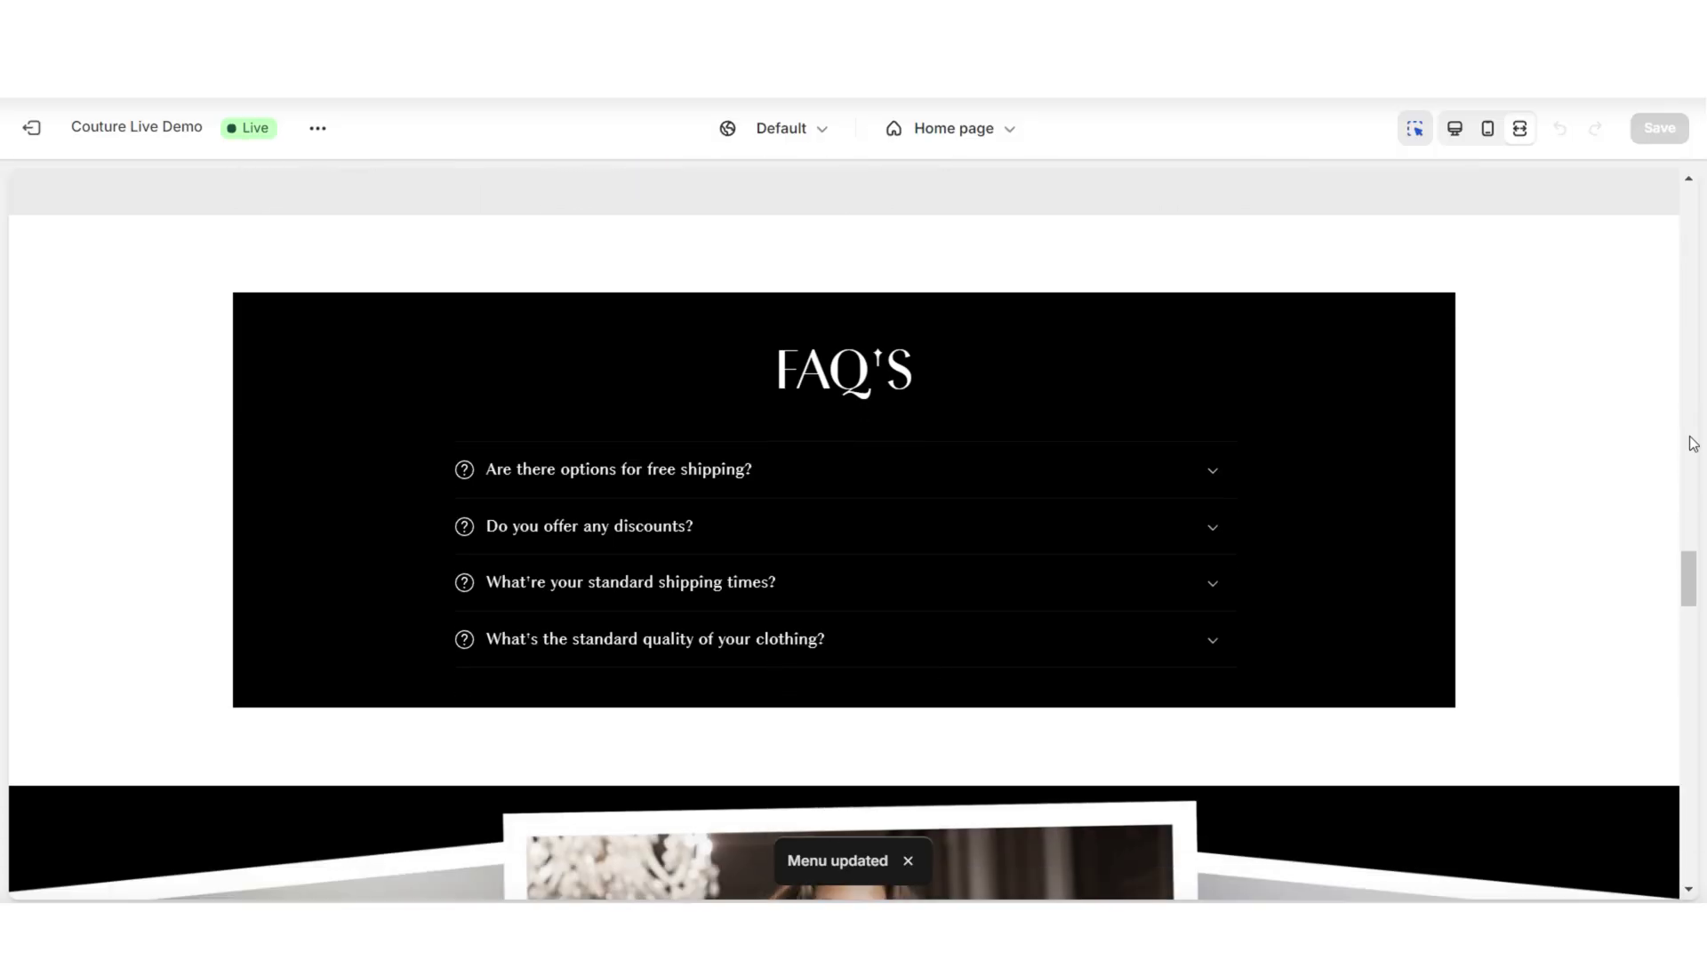
scroll(1693, 443, down, 15)
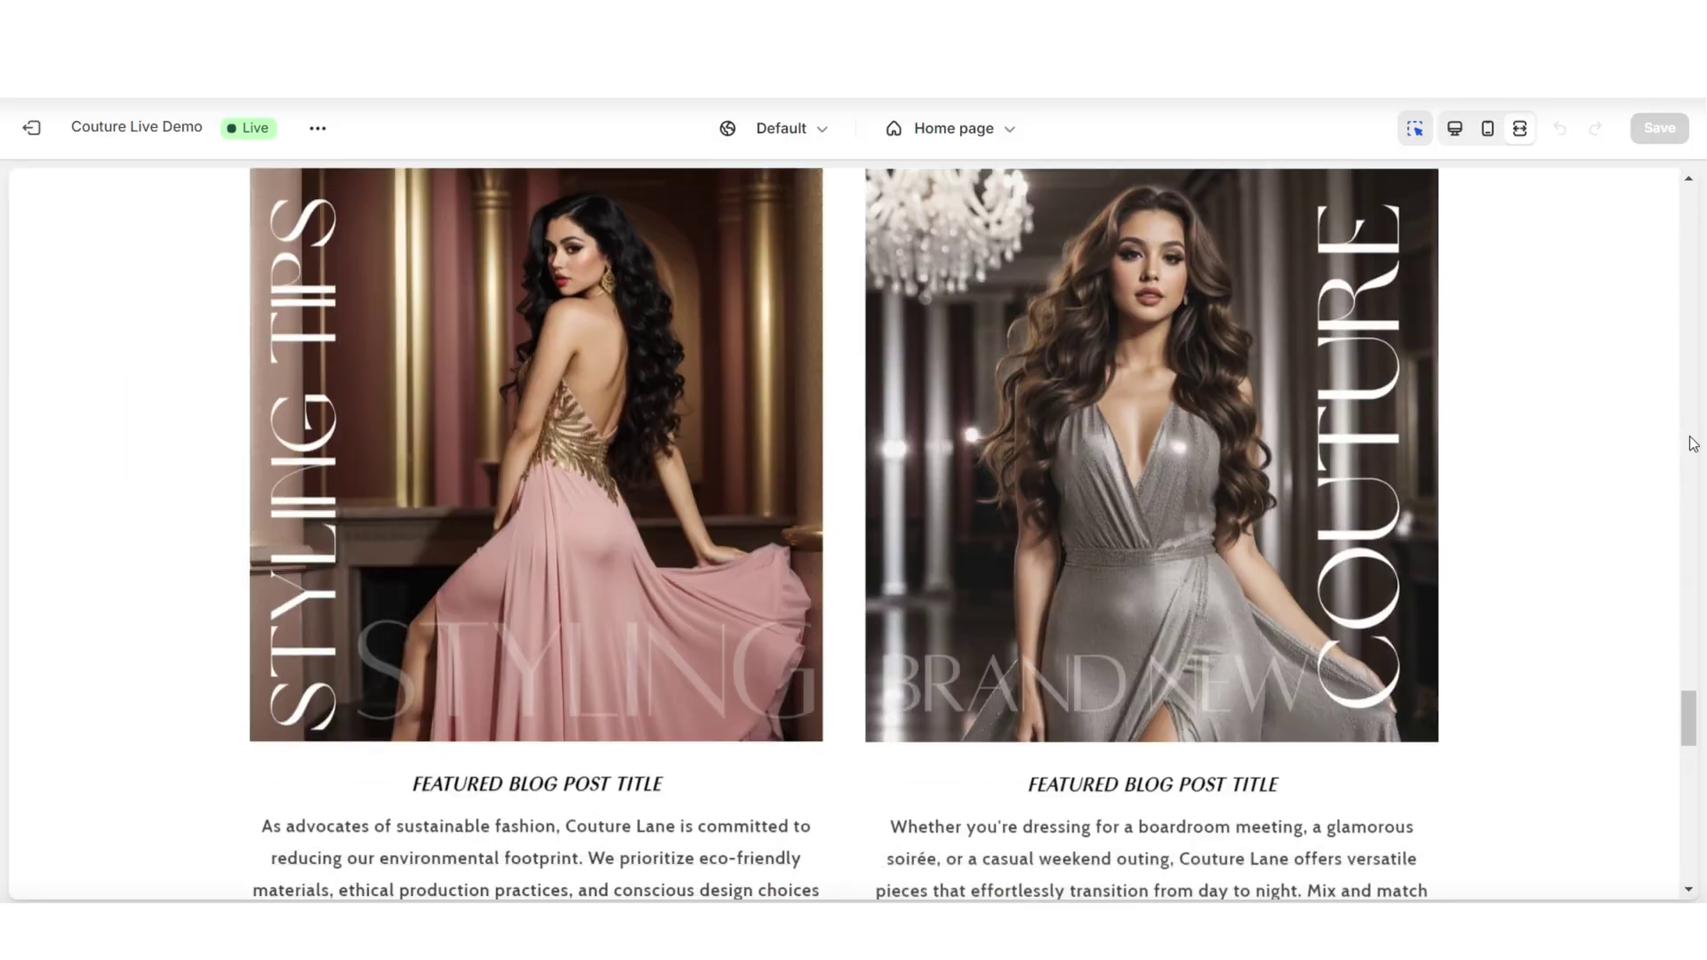
Step: Add a Menu block to the footer with its Quick links heading cleared
scroll(1658, 754, down, 10)
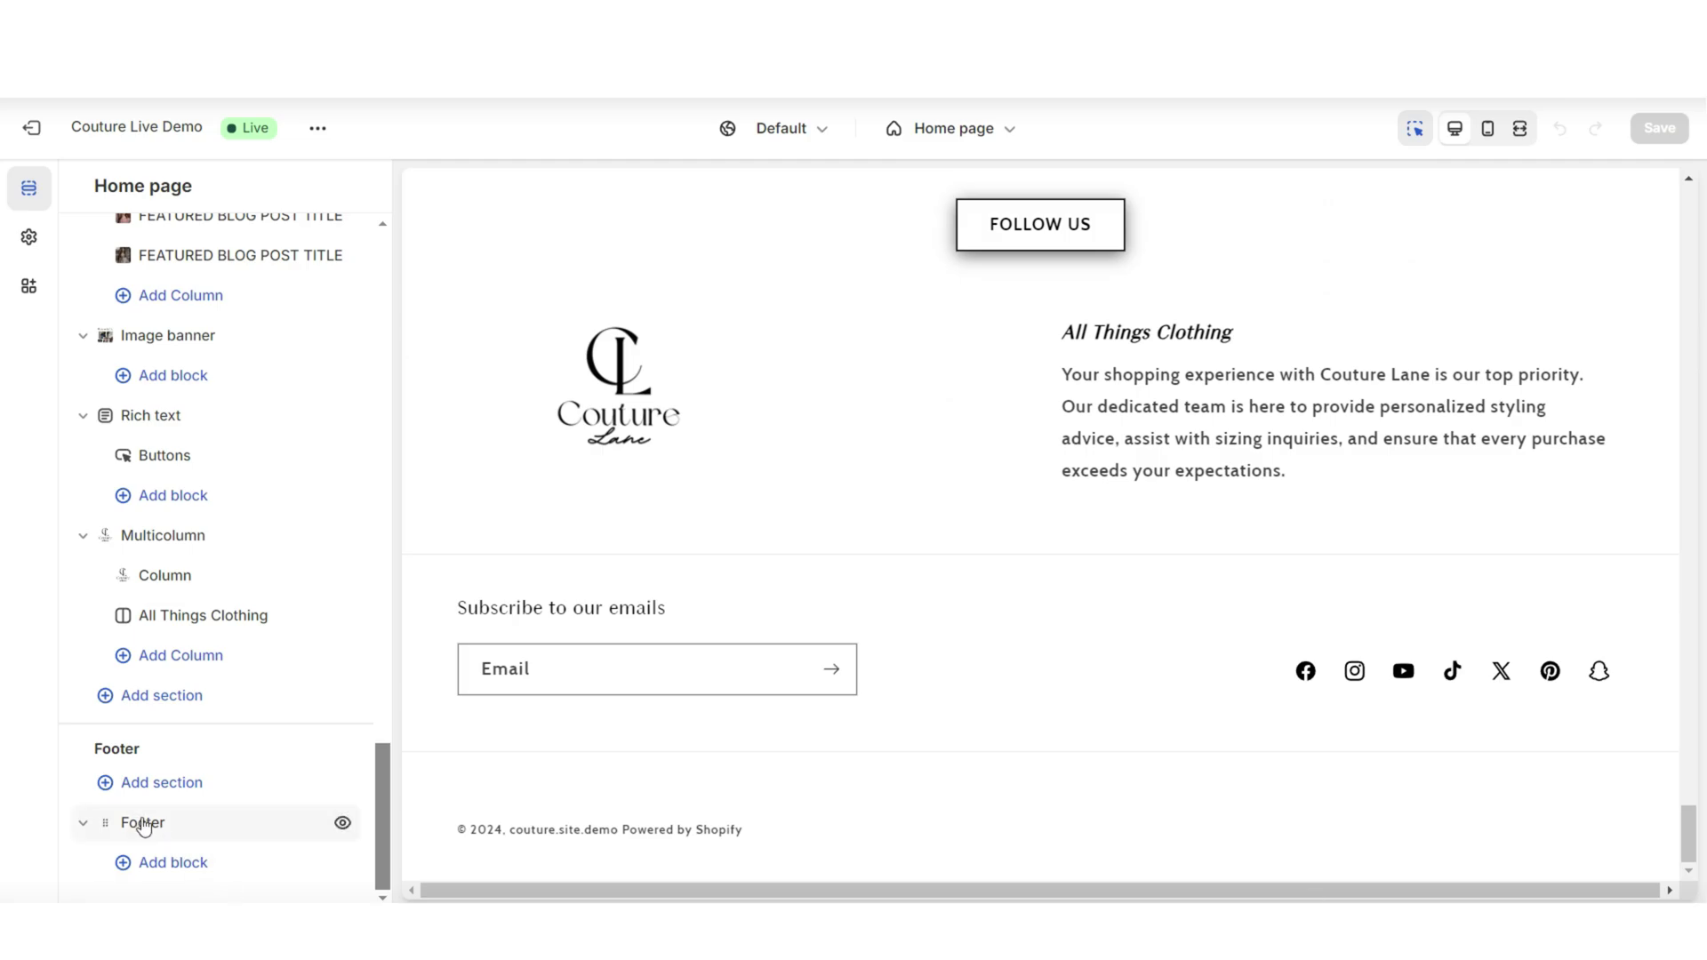
click(162, 865)
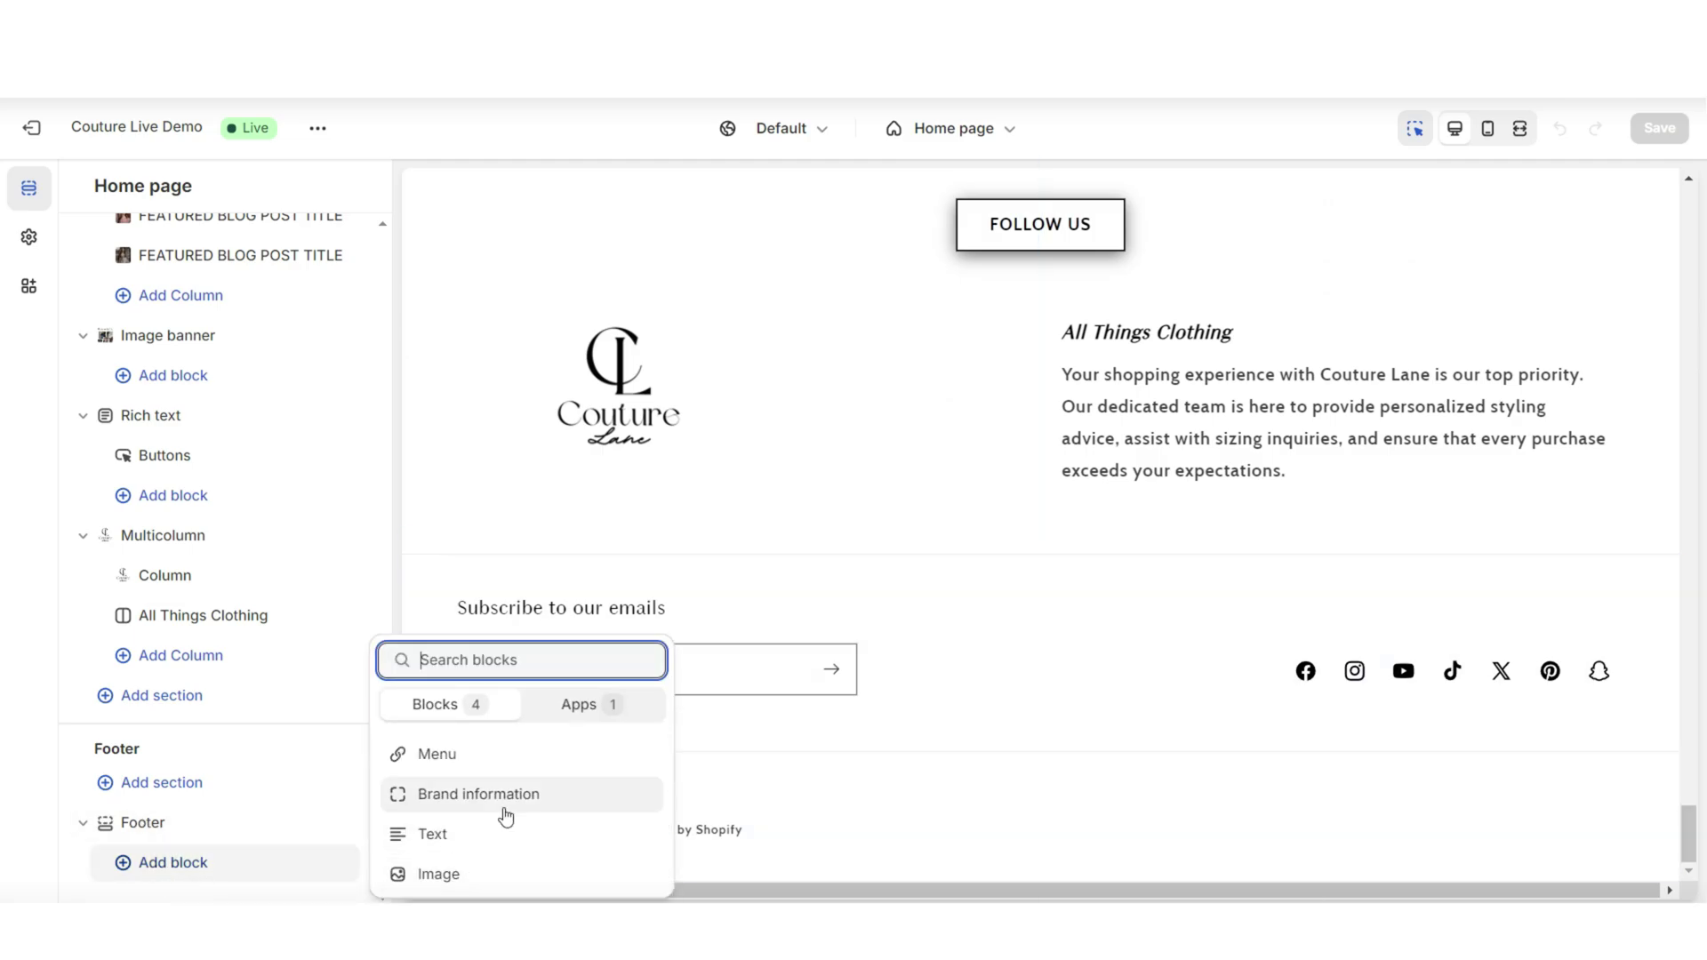
click(481, 767)
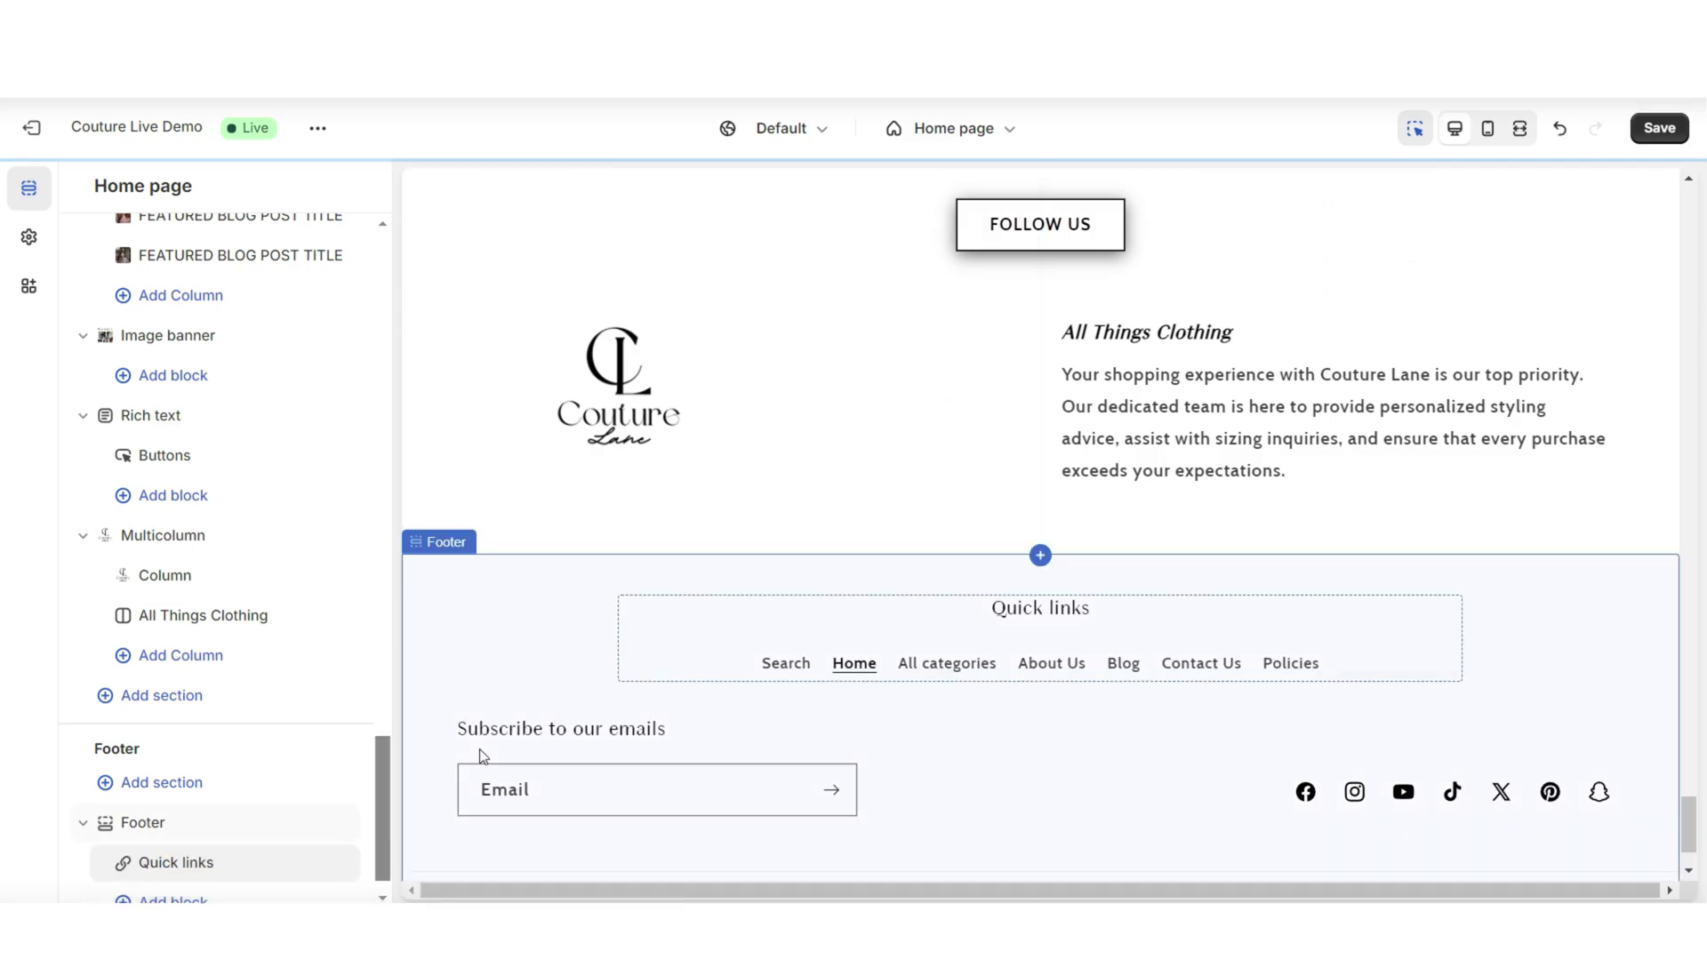
triple_click(159, 347)
key(BackSpace)
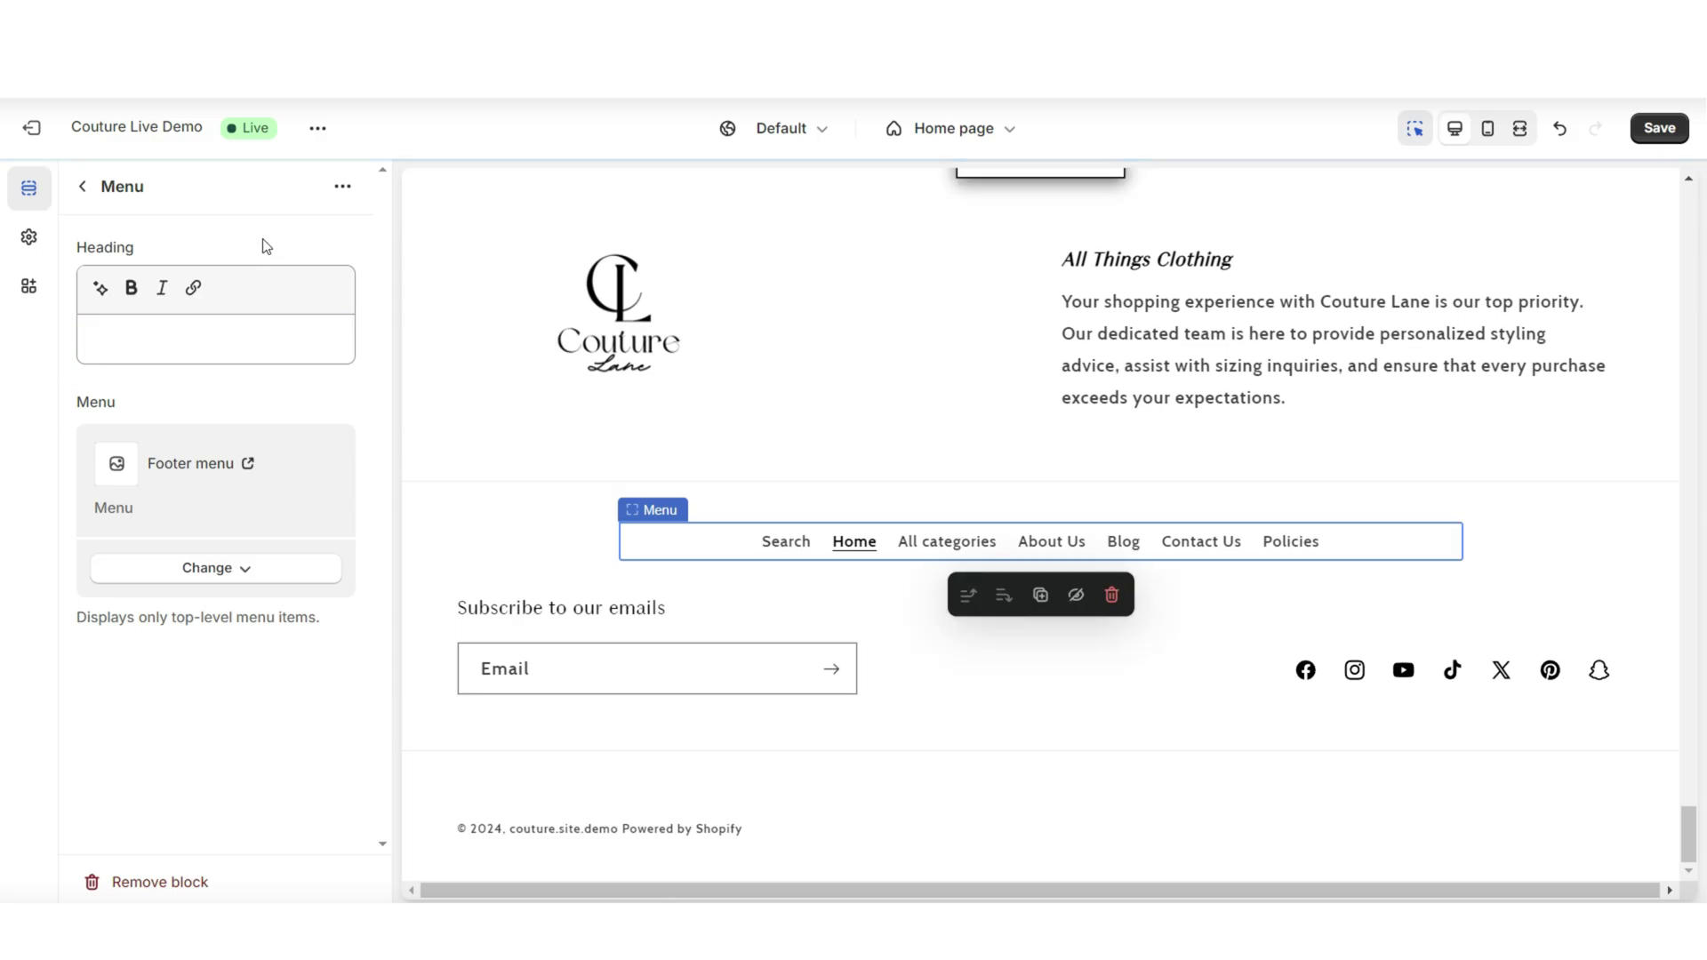
Step: Add an Image block with the Couture Lane logo to the footer at 360 width
click(1519, 128)
scroll(1688, 368, down, 4)
scroll(1688, 369, down, 5)
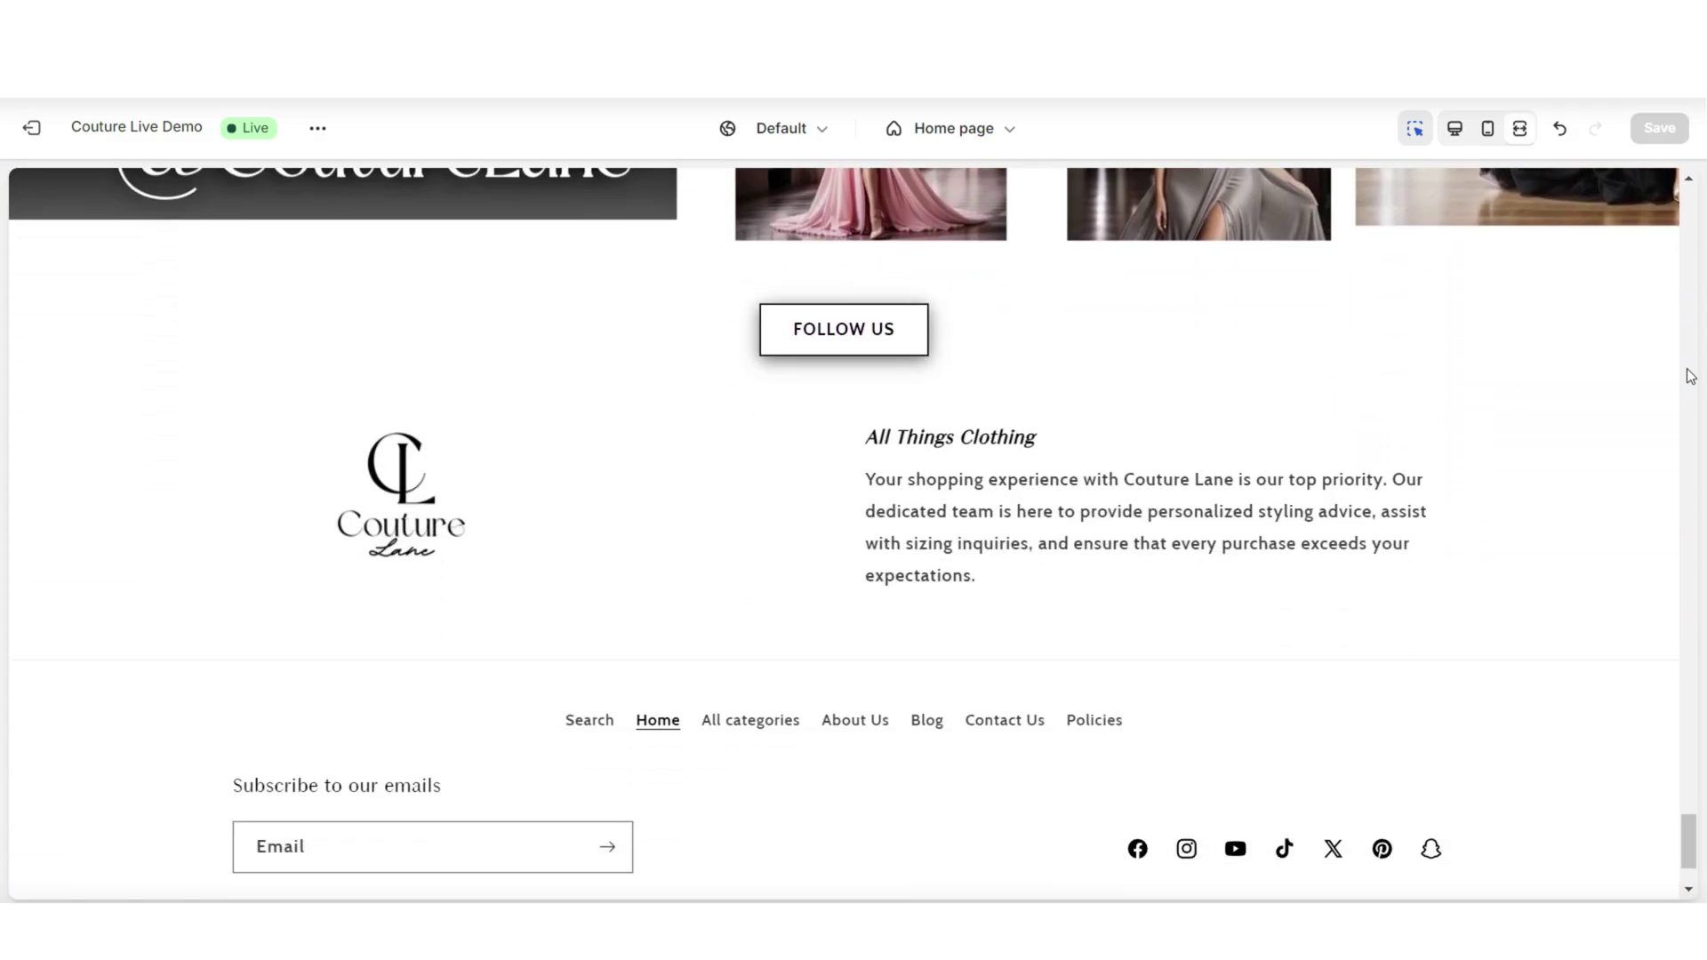
click(1520, 128)
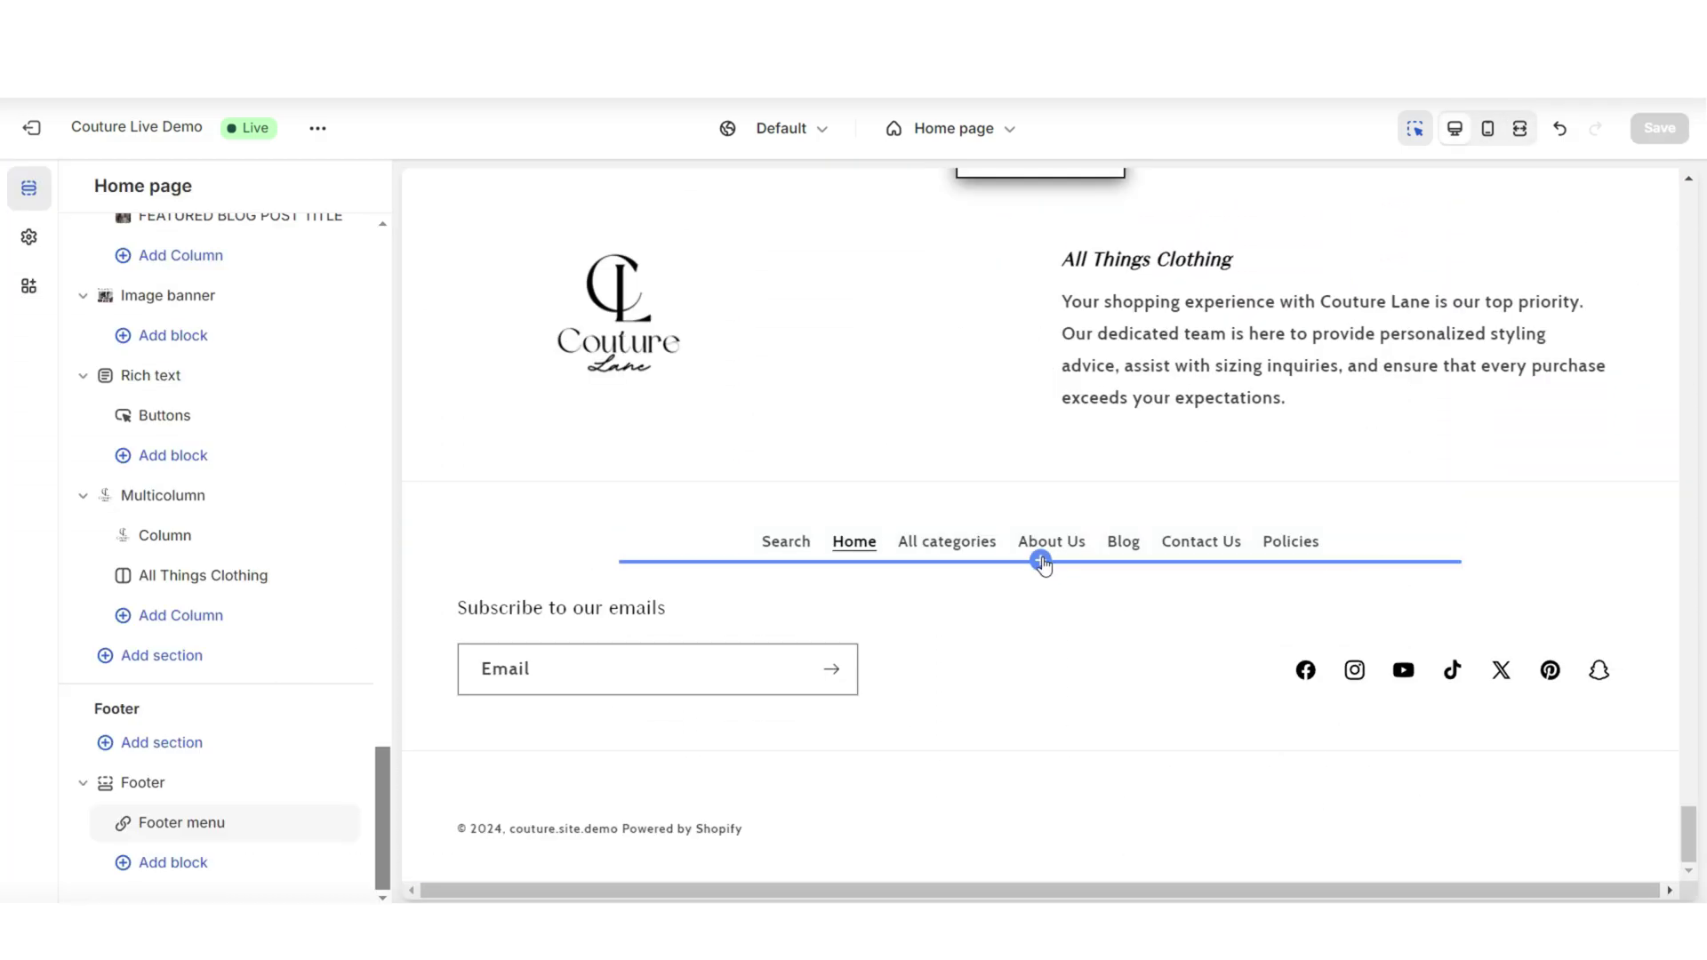
click(1041, 566)
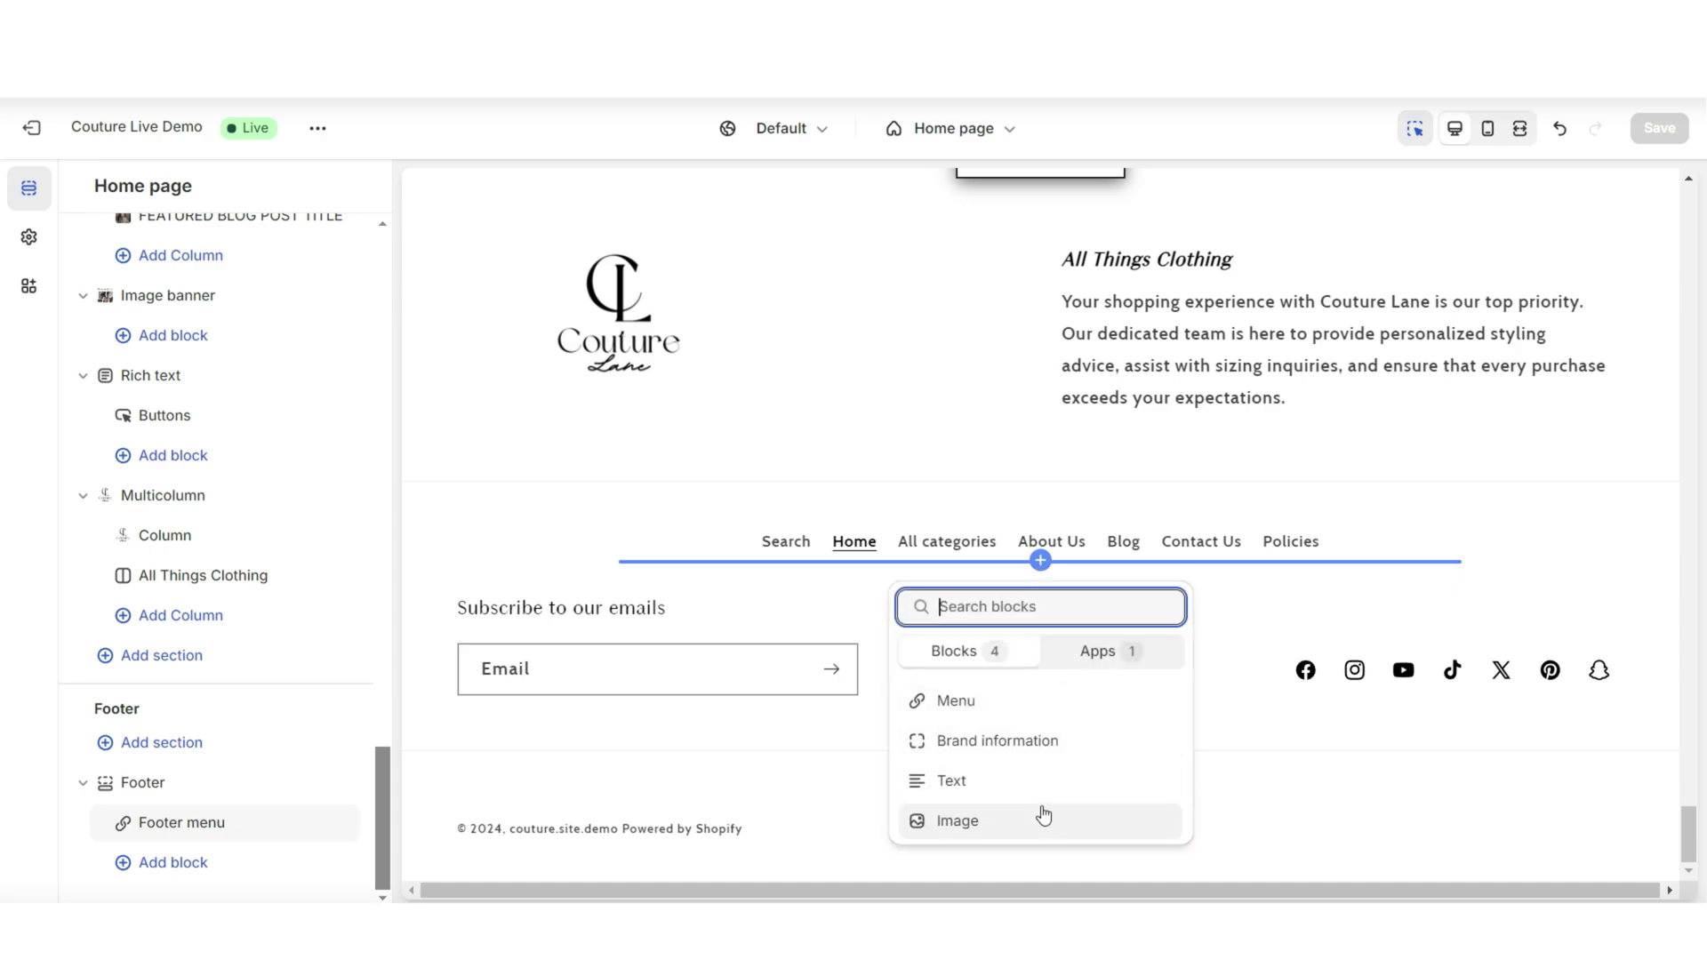
click(990, 821)
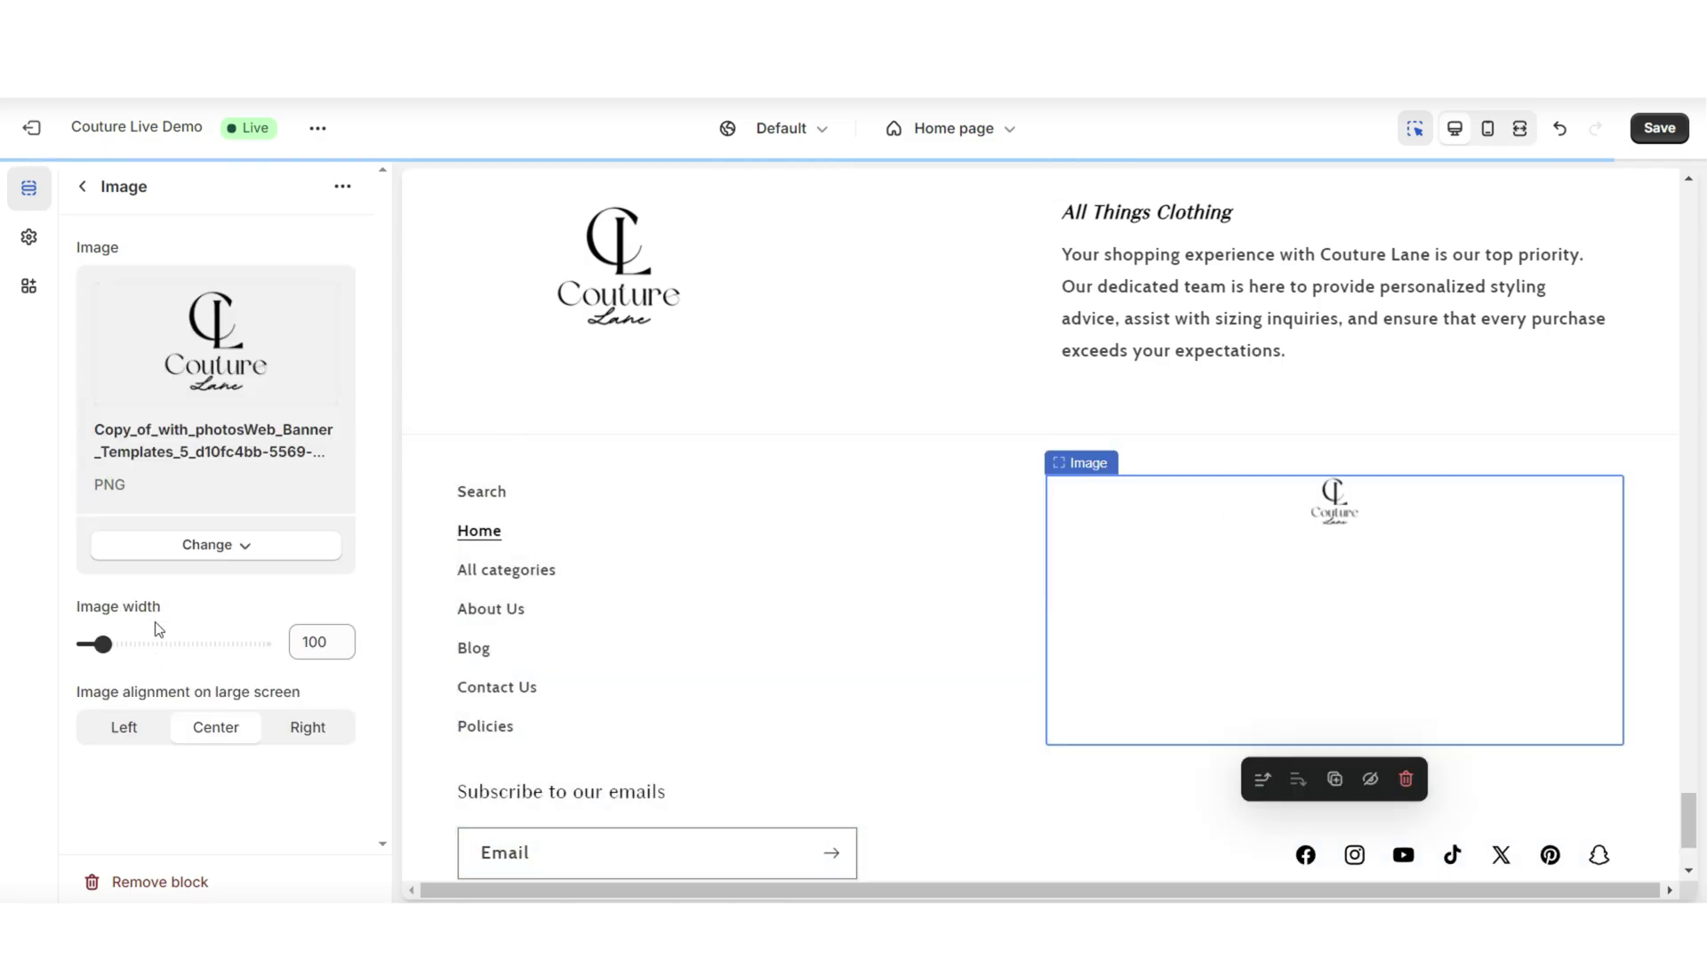
drag(156, 637, 236, 649)
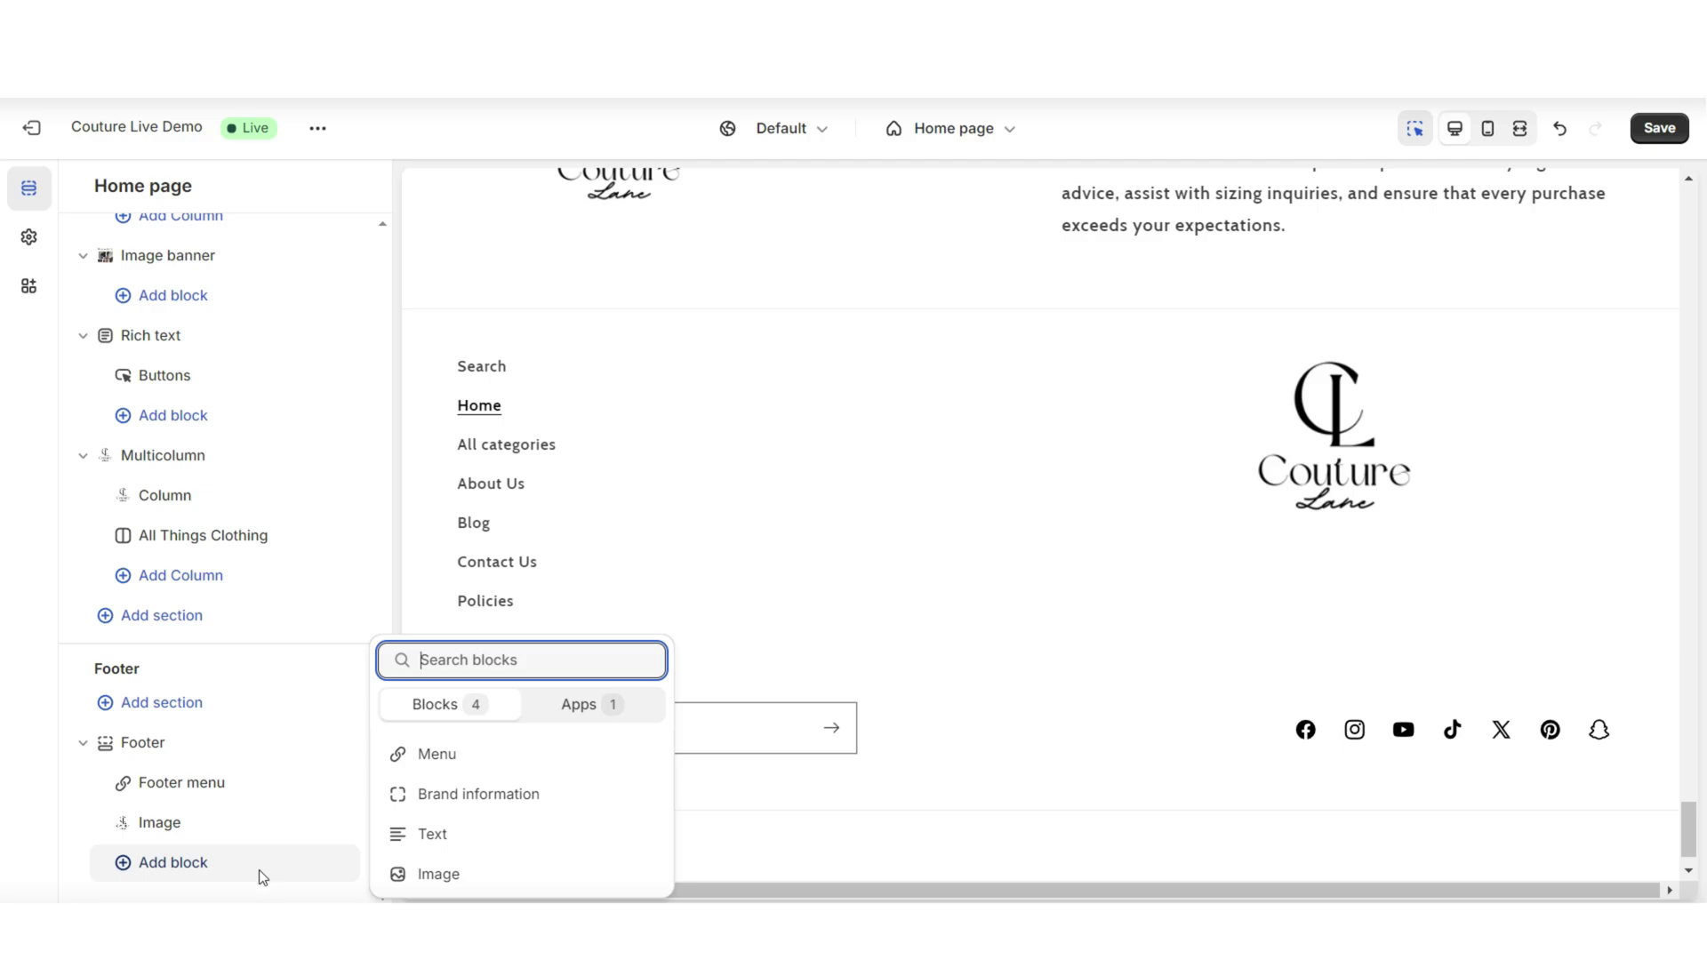
Step: Add a footer Text block headed CoutureLane with the sustainable-fashion paragraph, and save with Ctrl+S
click(476, 845)
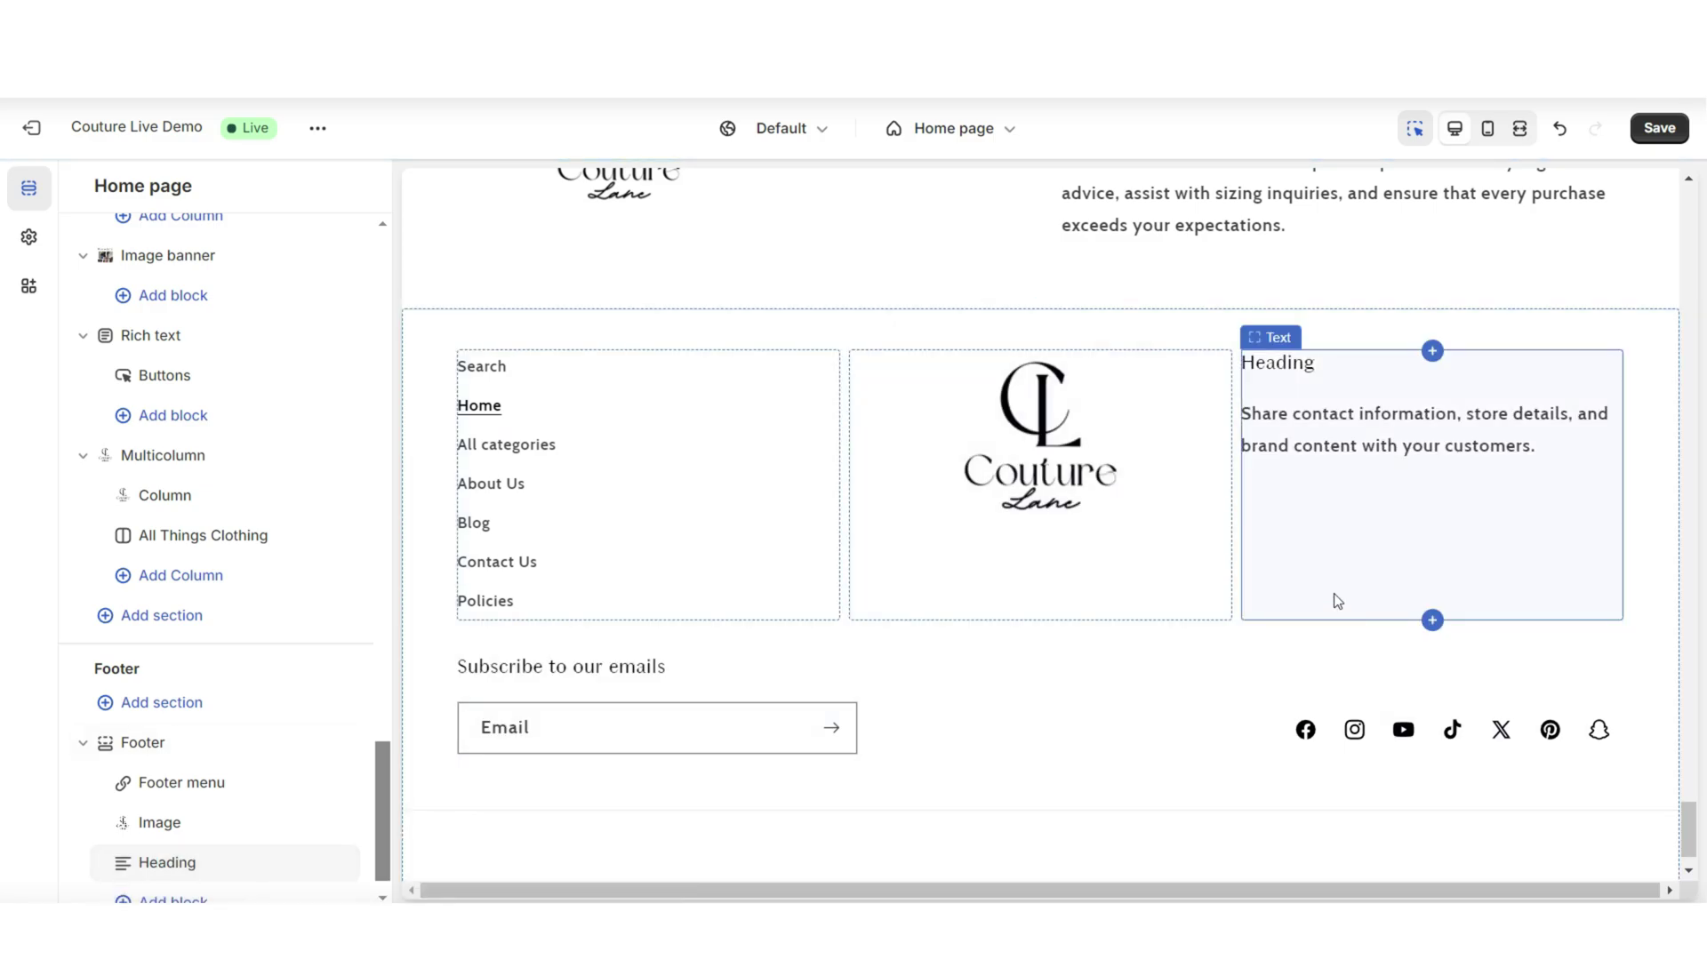
click(1347, 527)
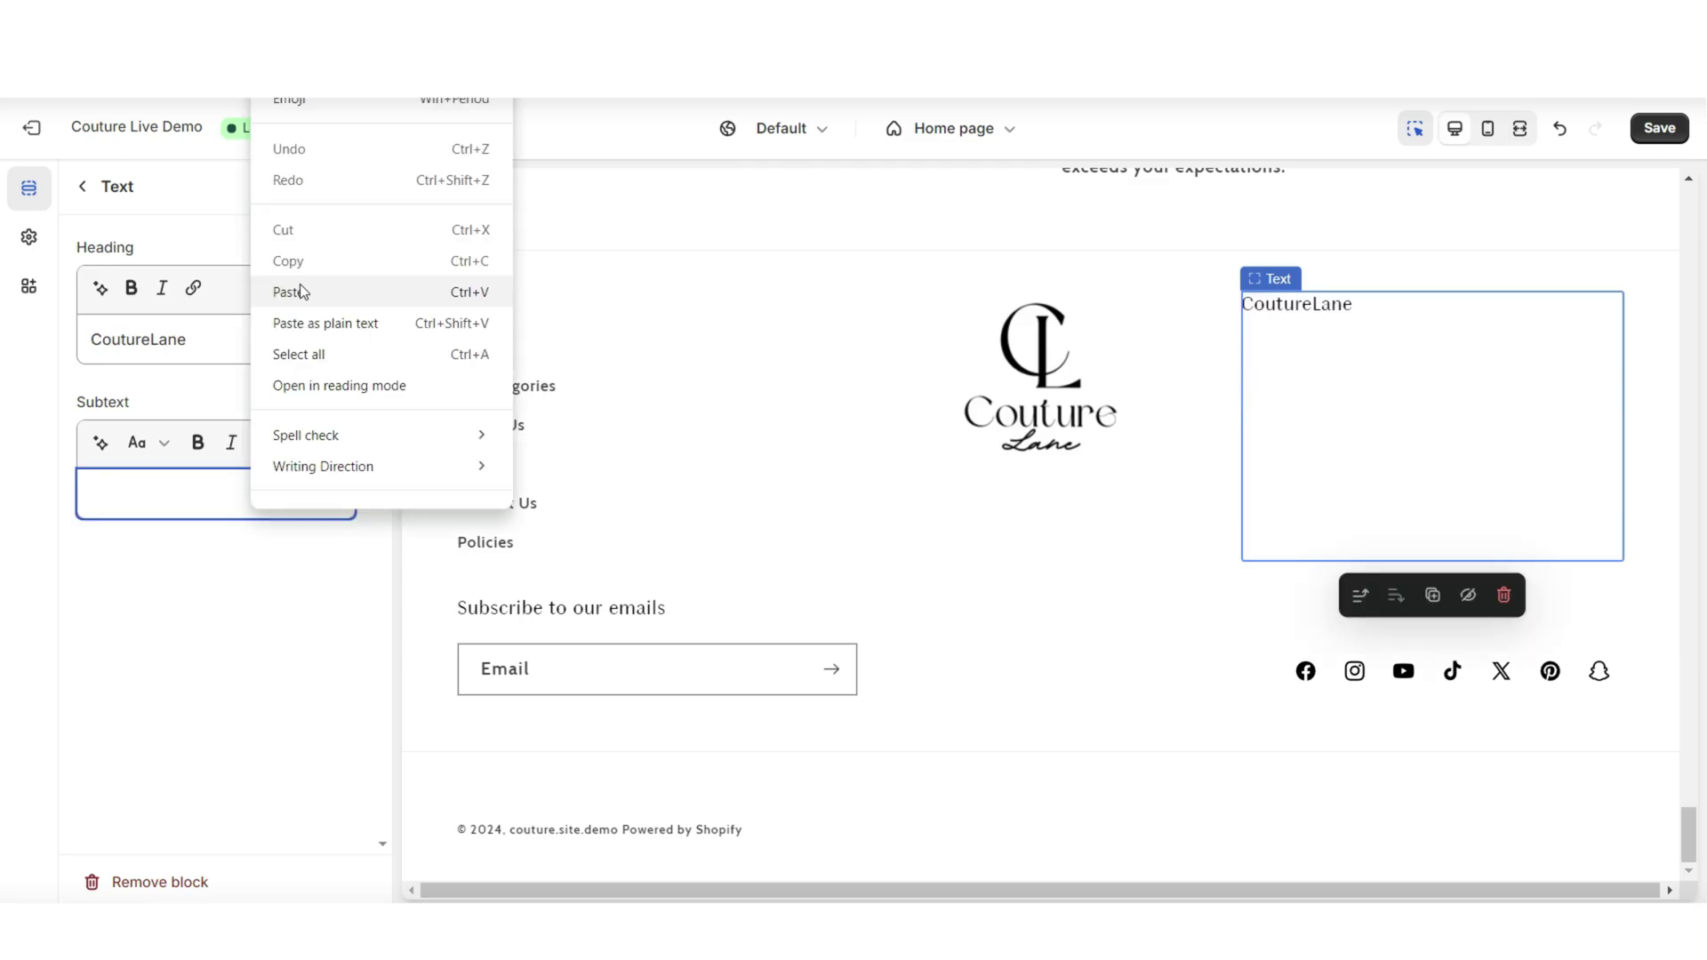
click(301, 292)
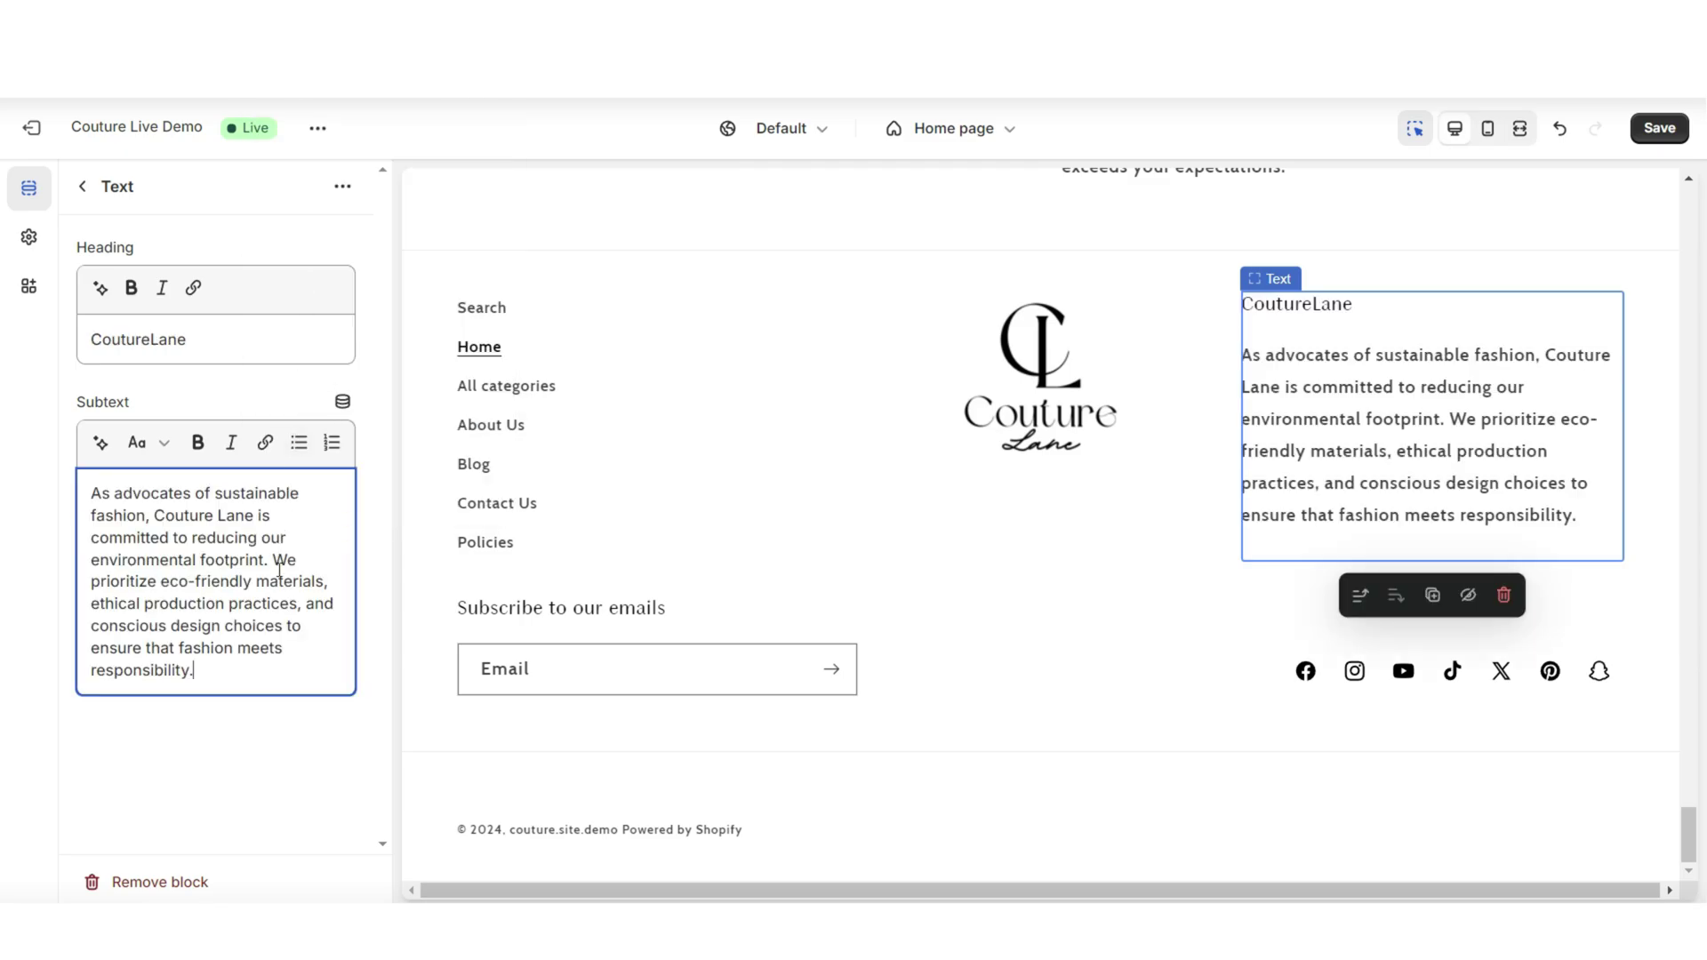
click(1519, 128)
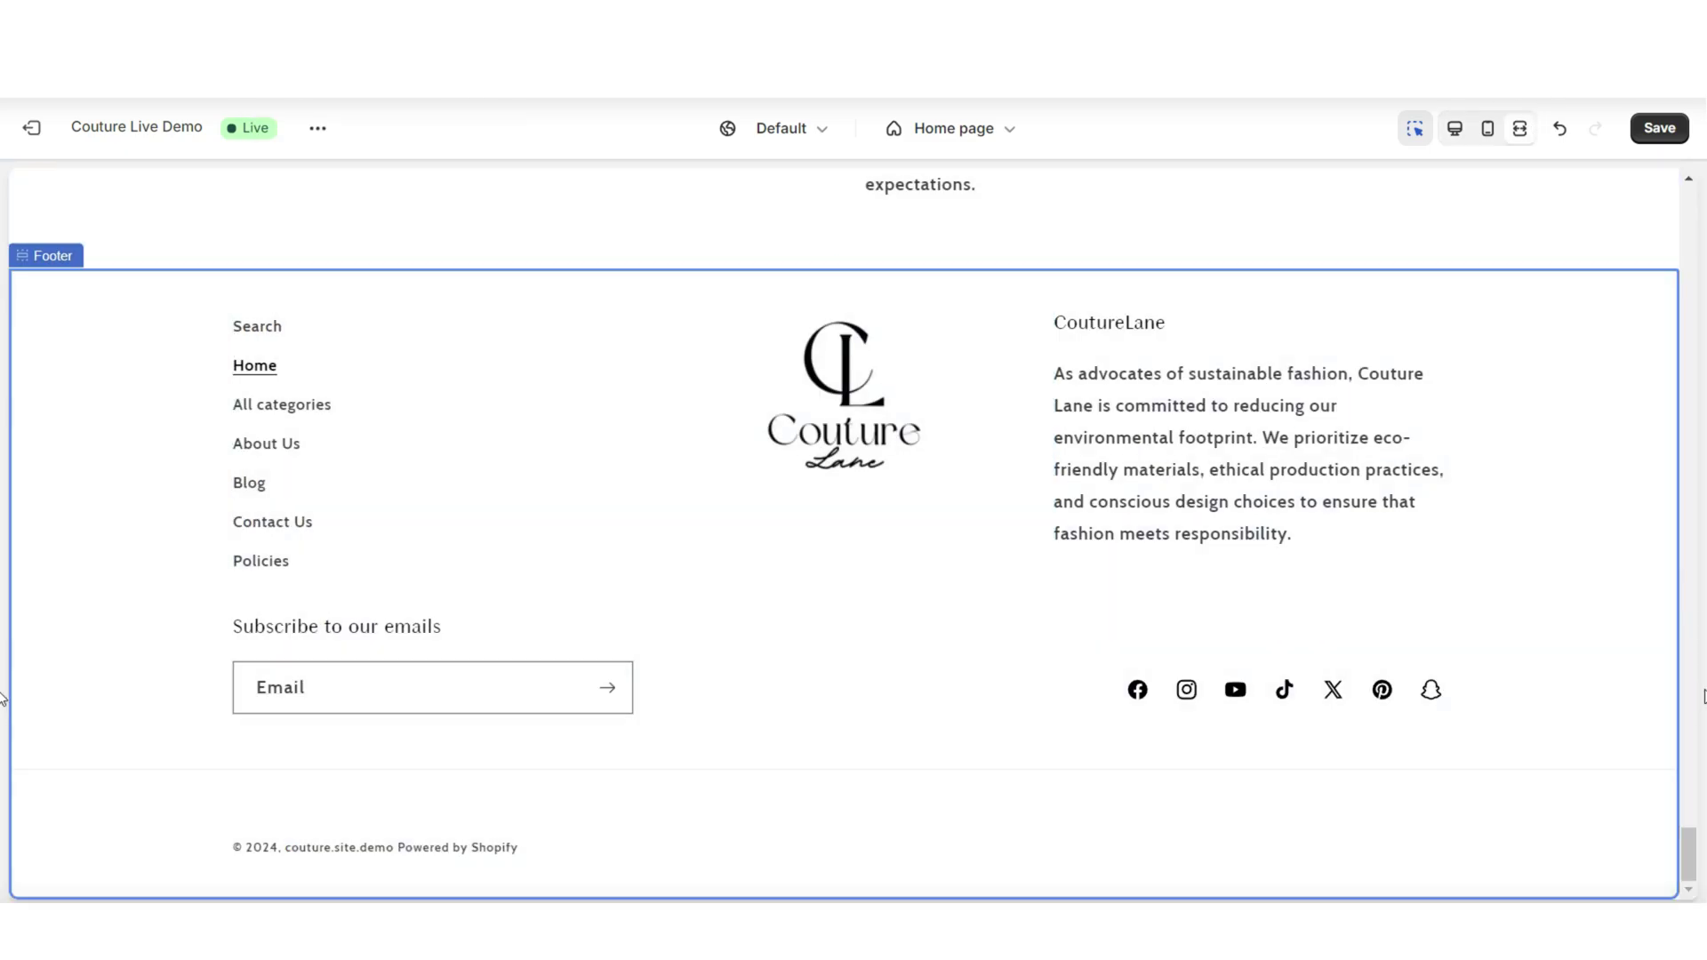
key(ctrl+s)
scroll(392, 591, down, 10)
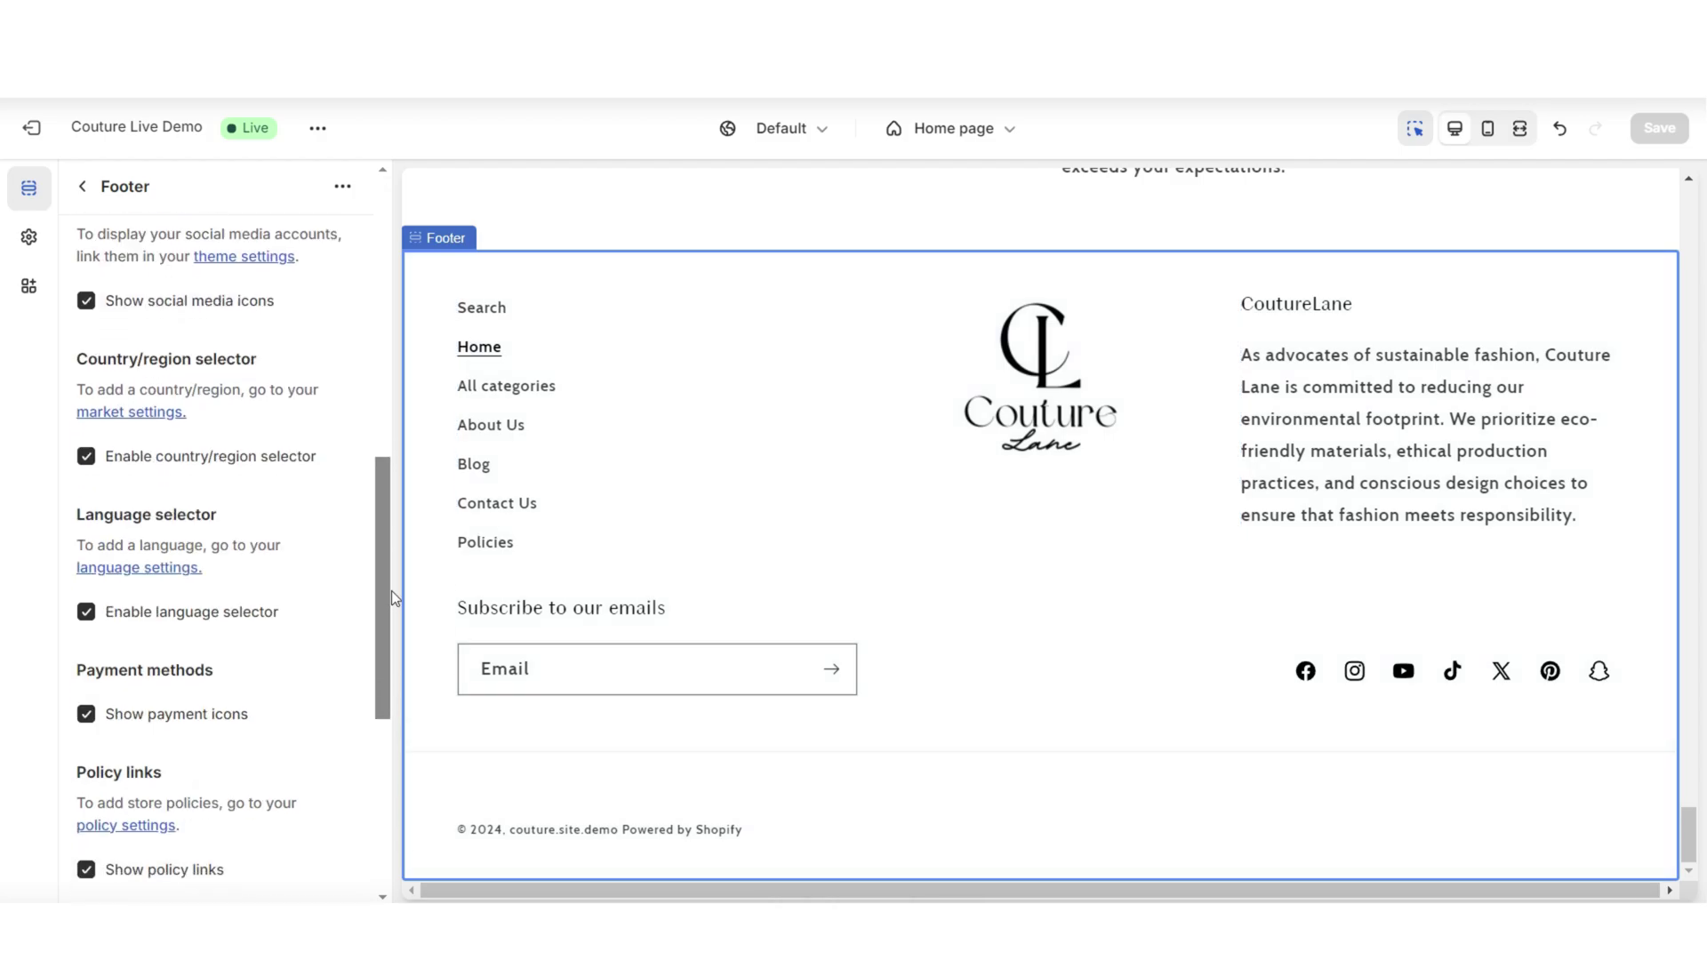
scroll(384, 645, down, 3)
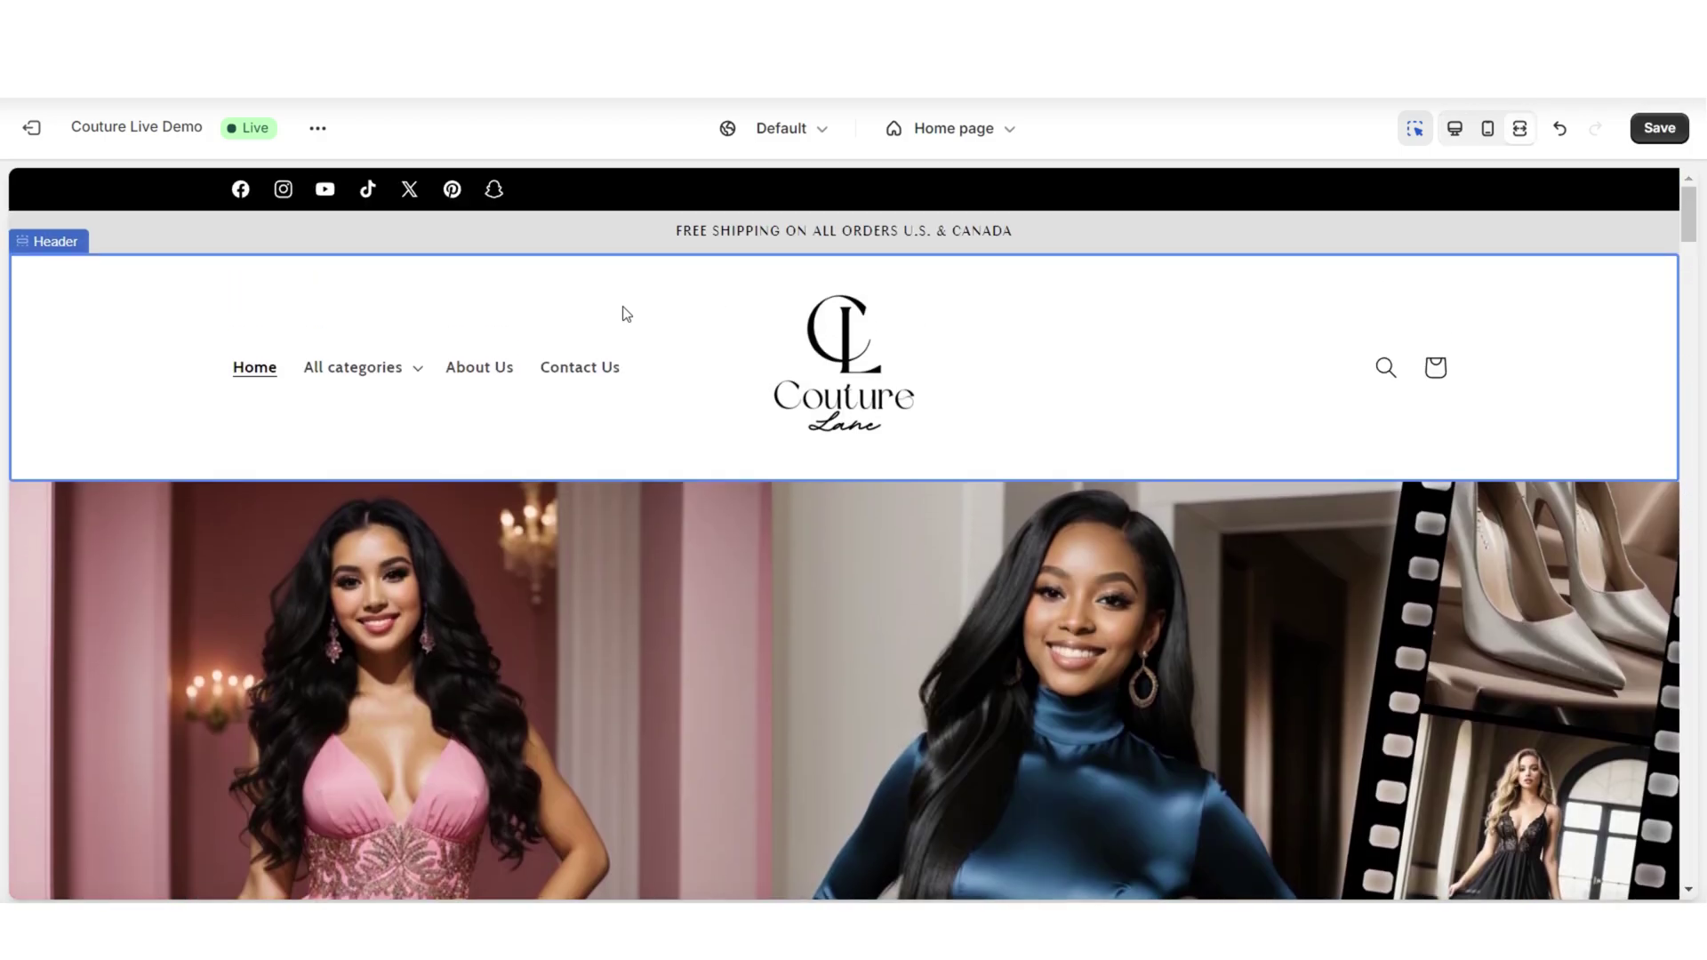
Step: Try the Top center logo position in Header settings, then undo it
click(1454, 128)
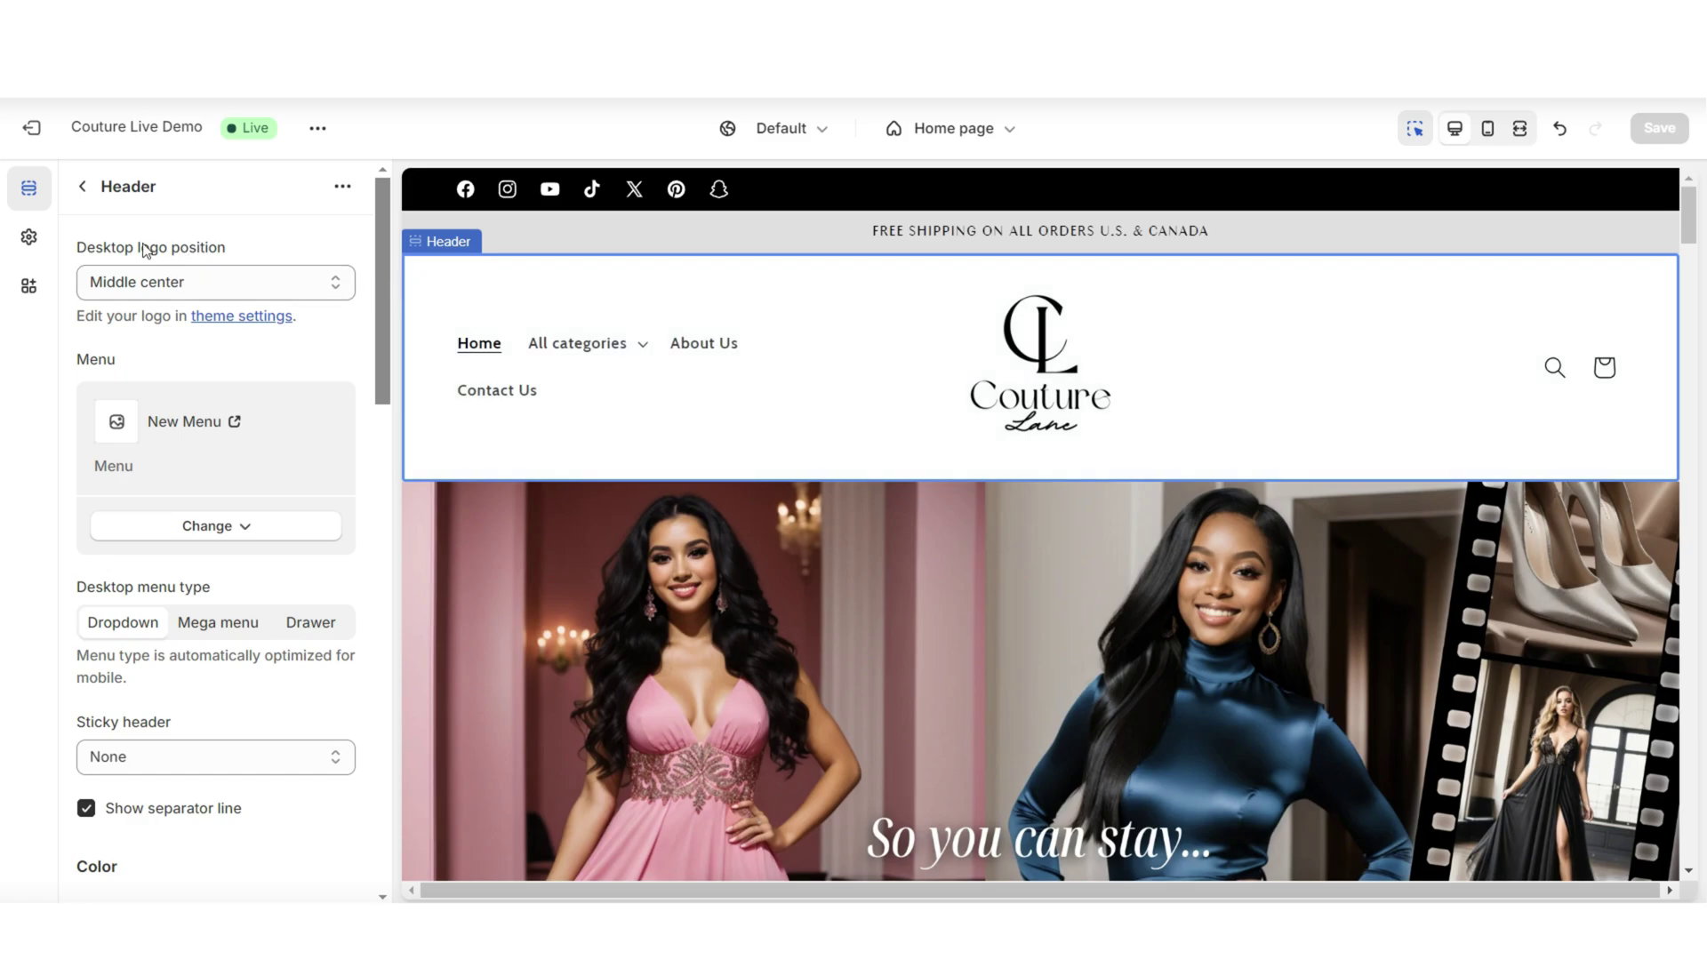
click(136, 283)
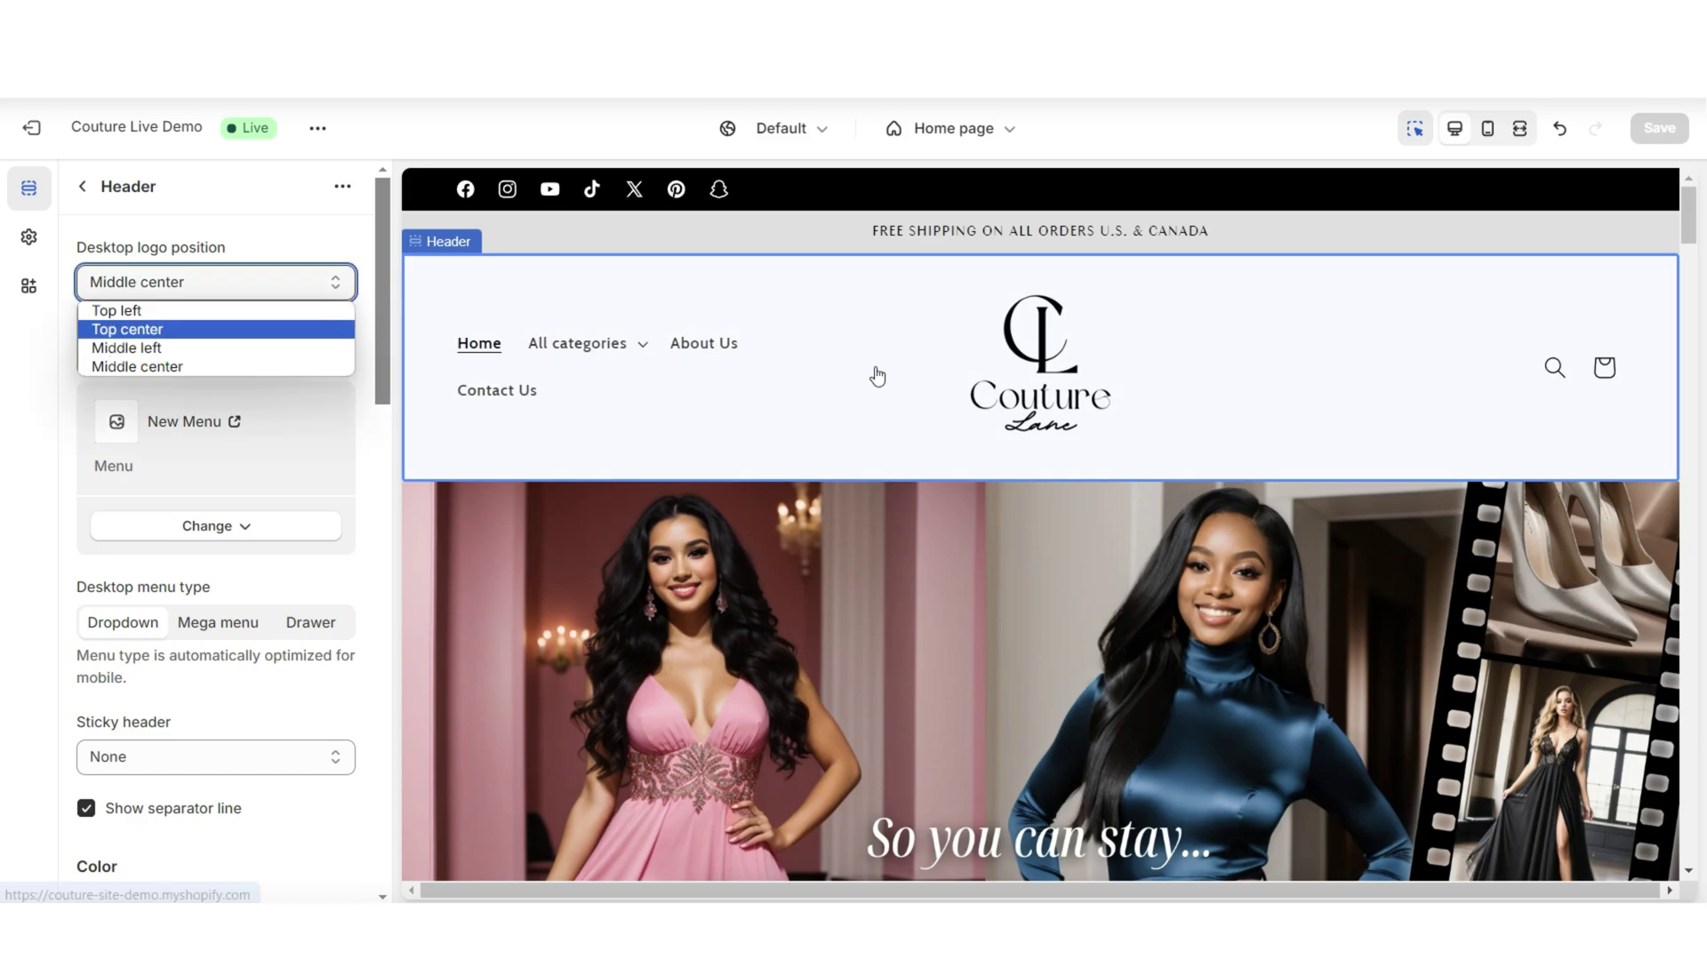
click(215, 330)
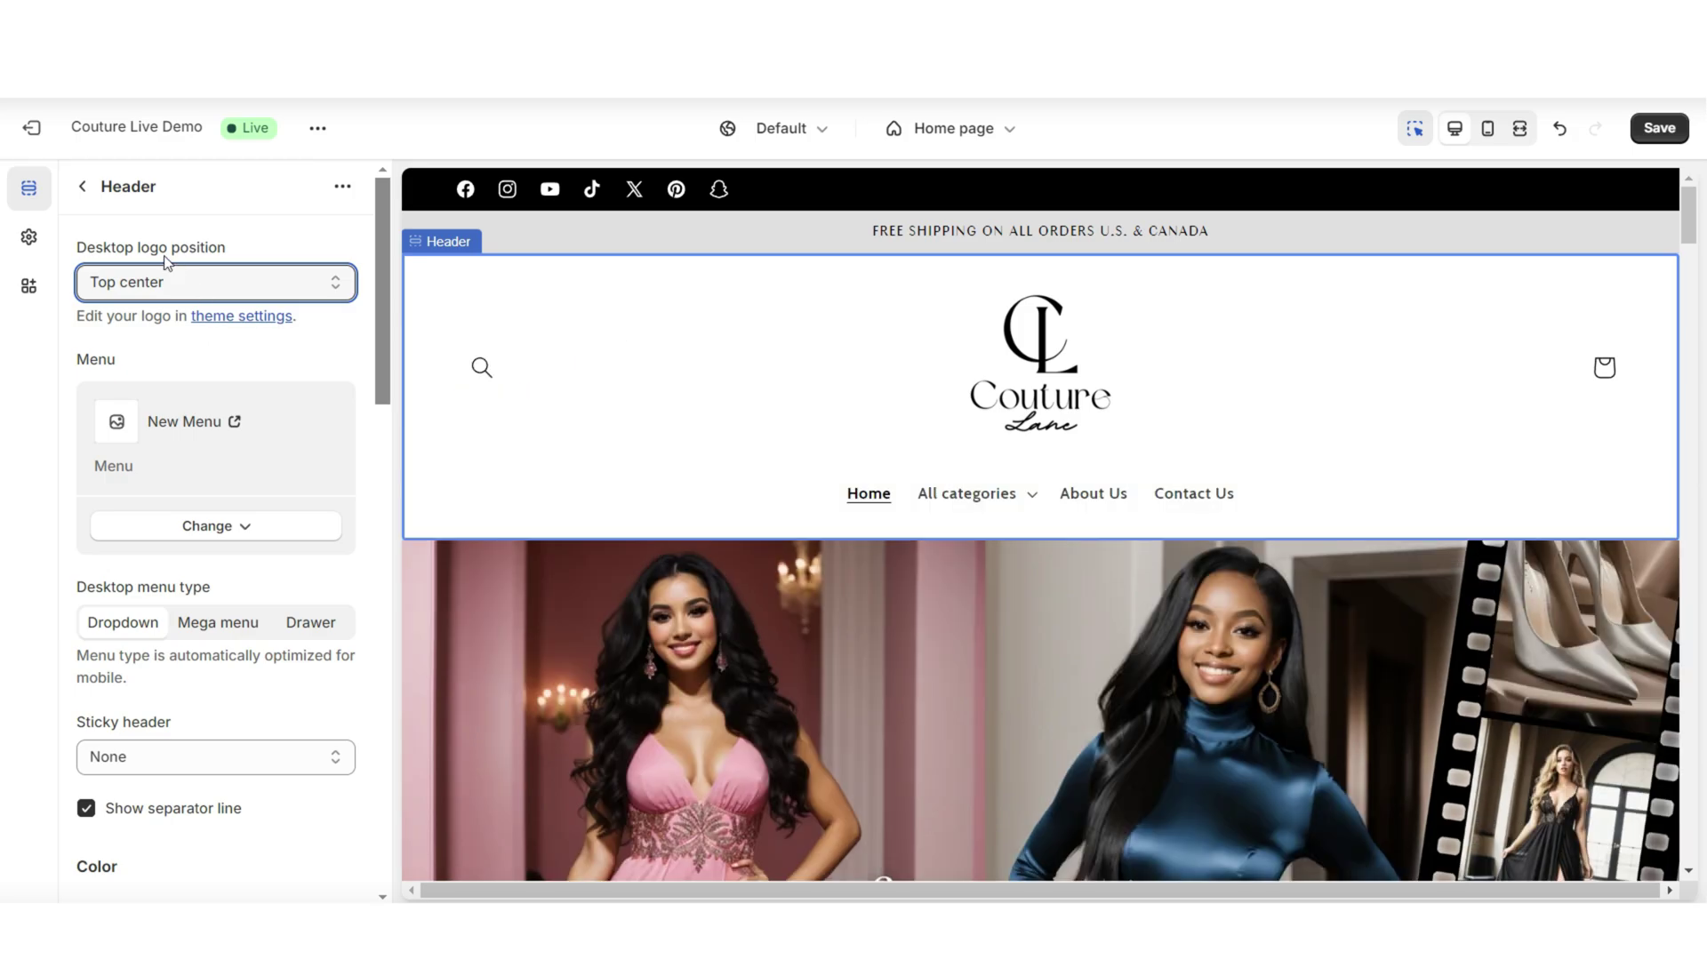
key(ctrl+shift+f)
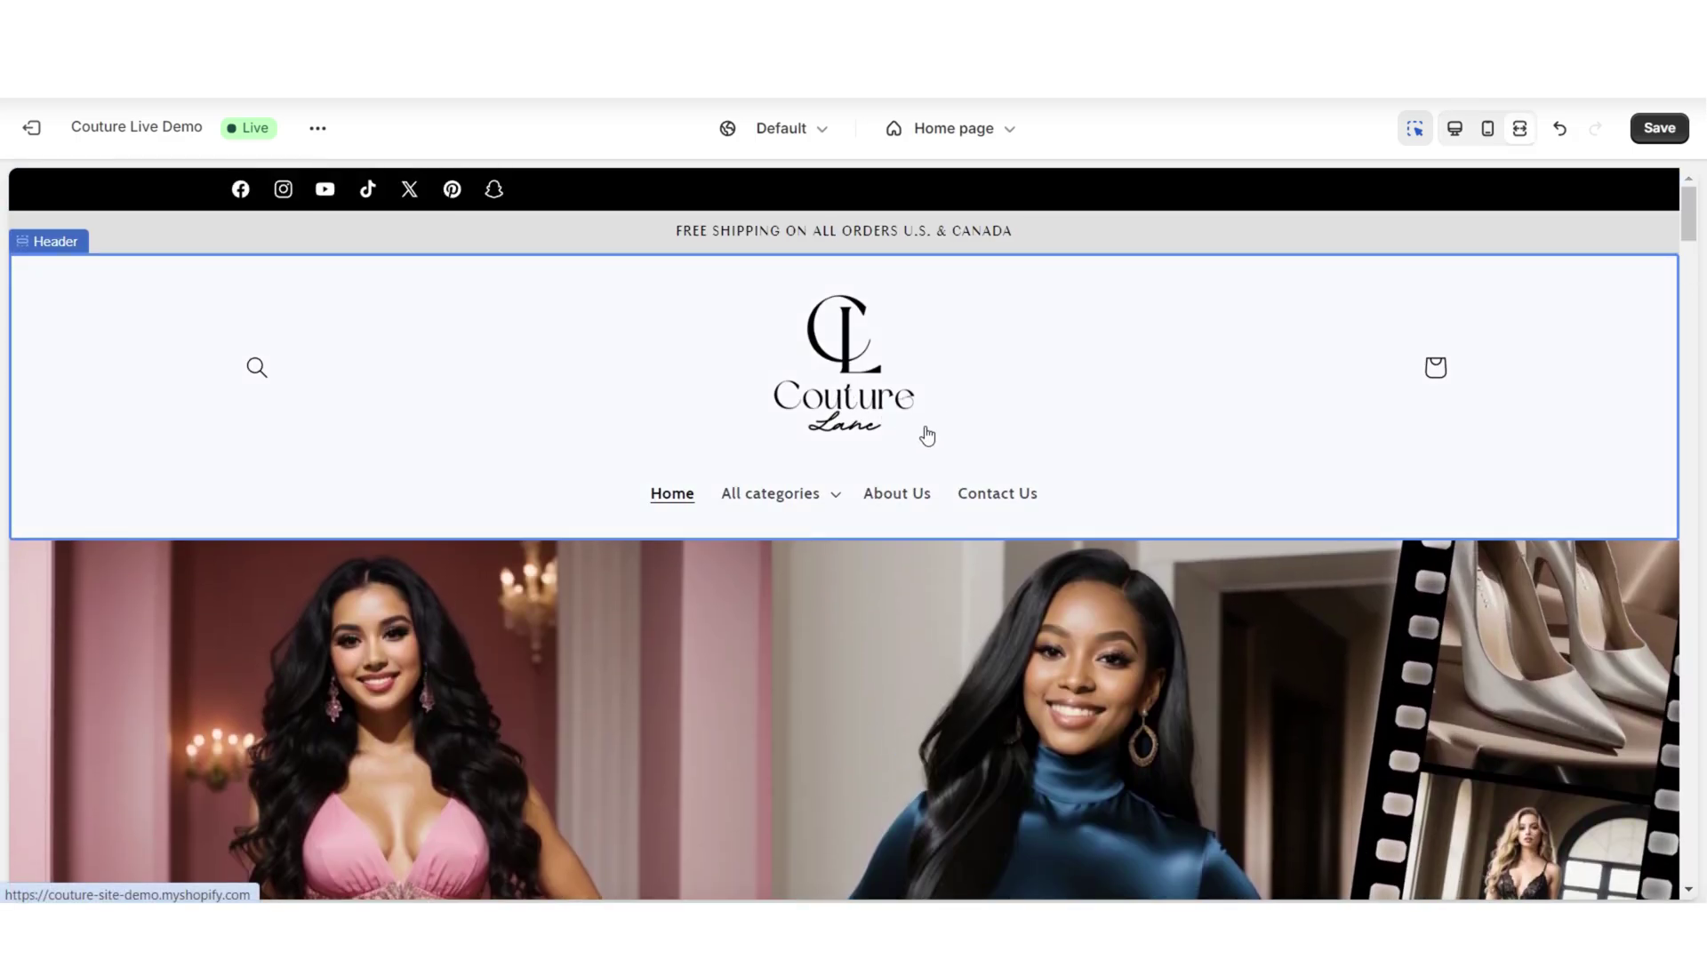
key(ctrl+z)
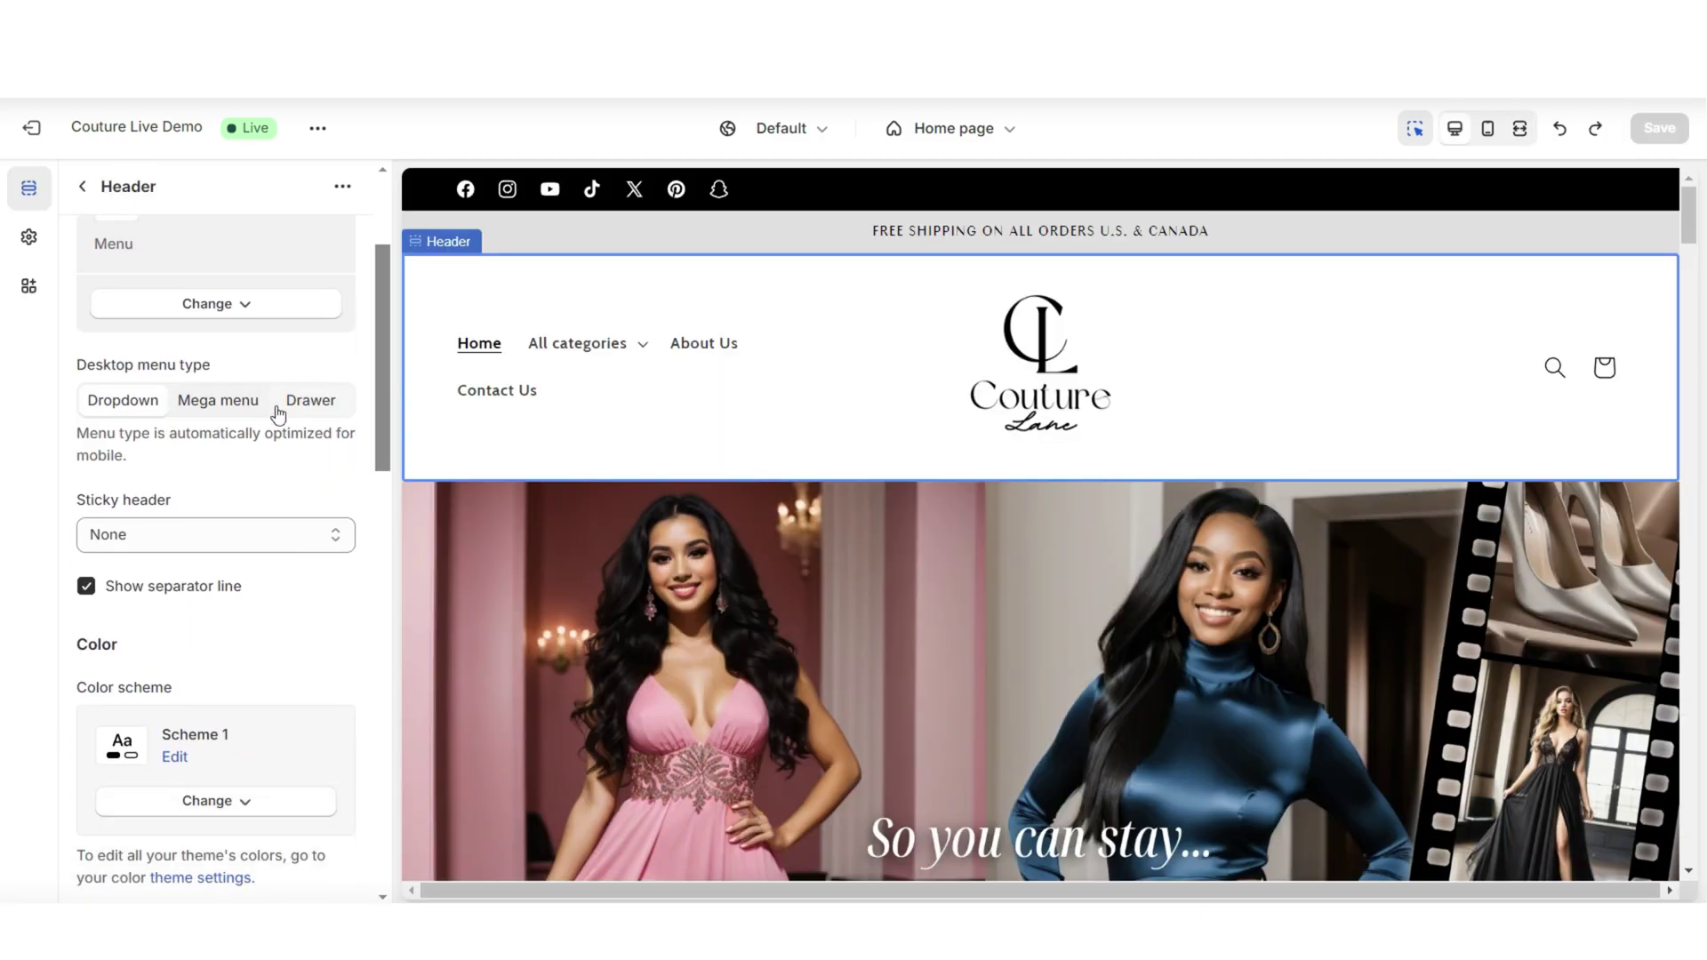
Step: Set the desktop menu type to Drawer and check All categories in the preview drawer
click(300, 397)
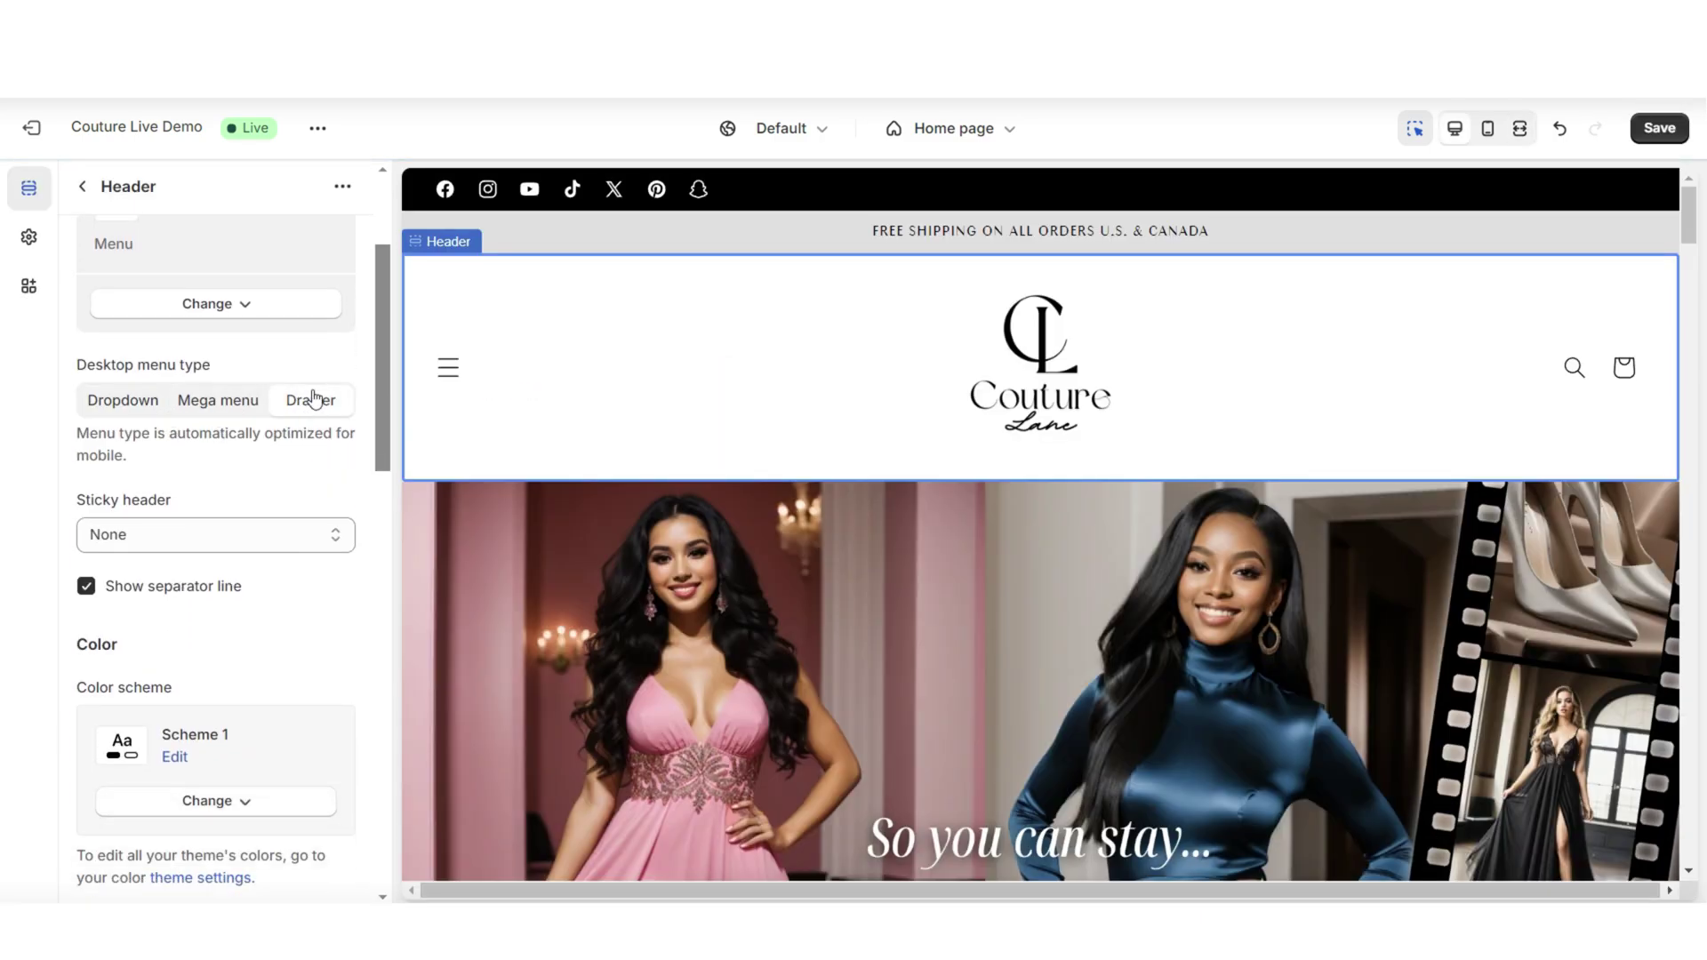
click(1522, 134)
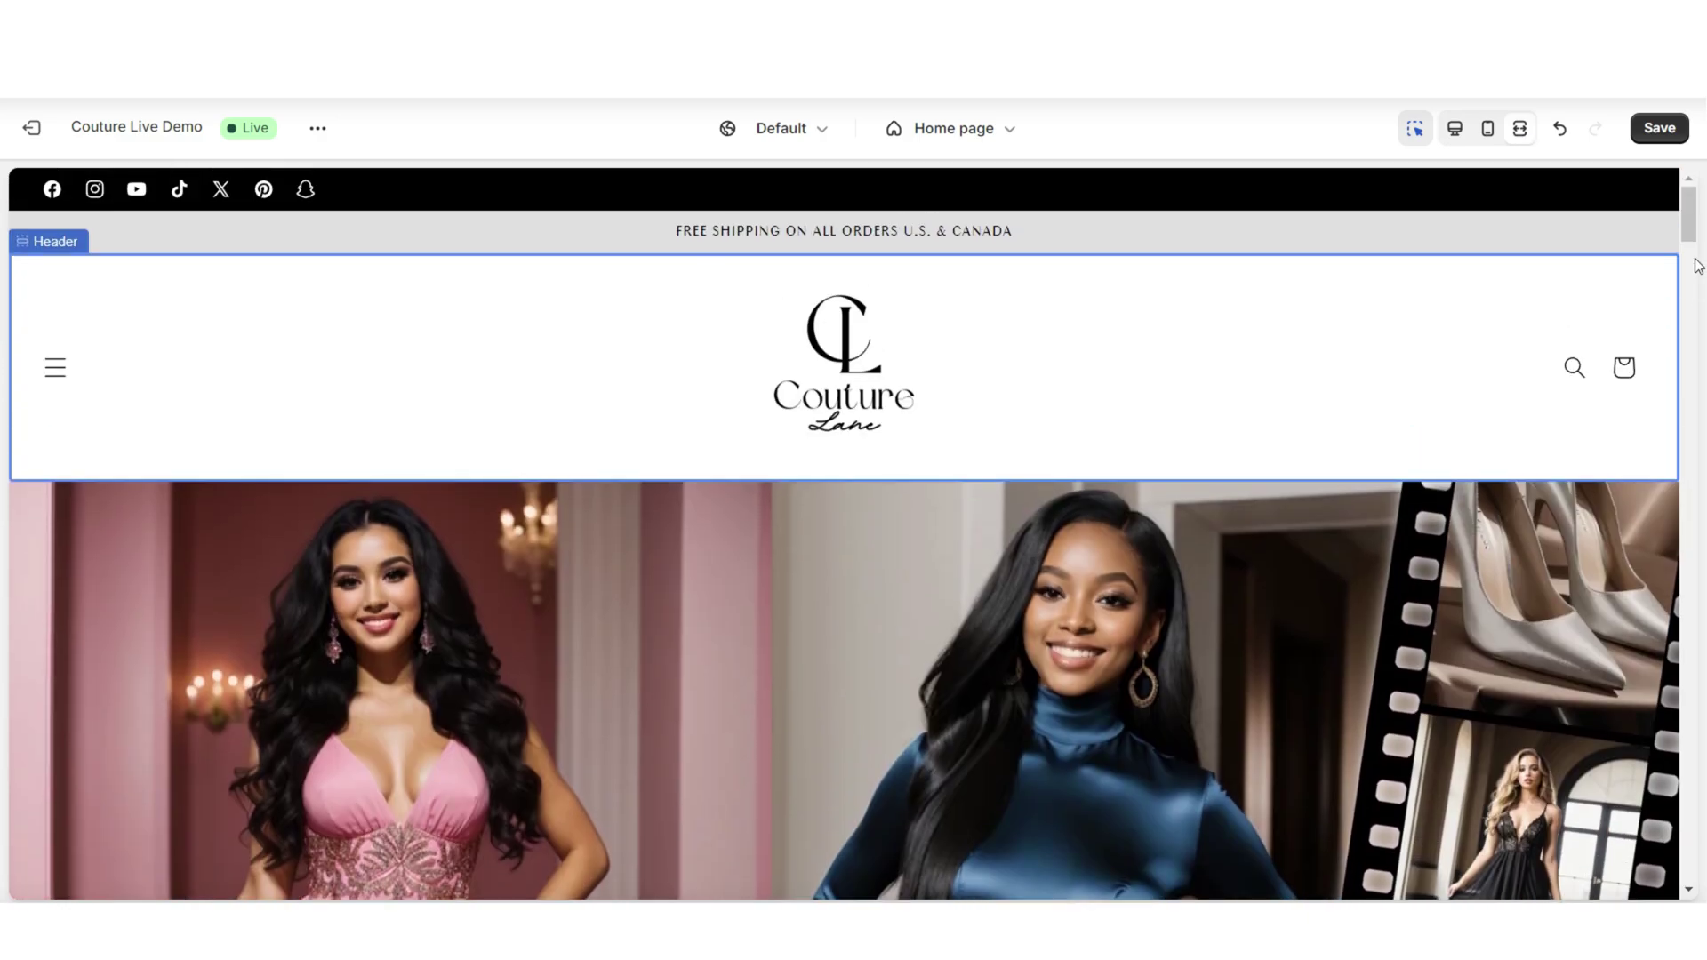
click(57, 368)
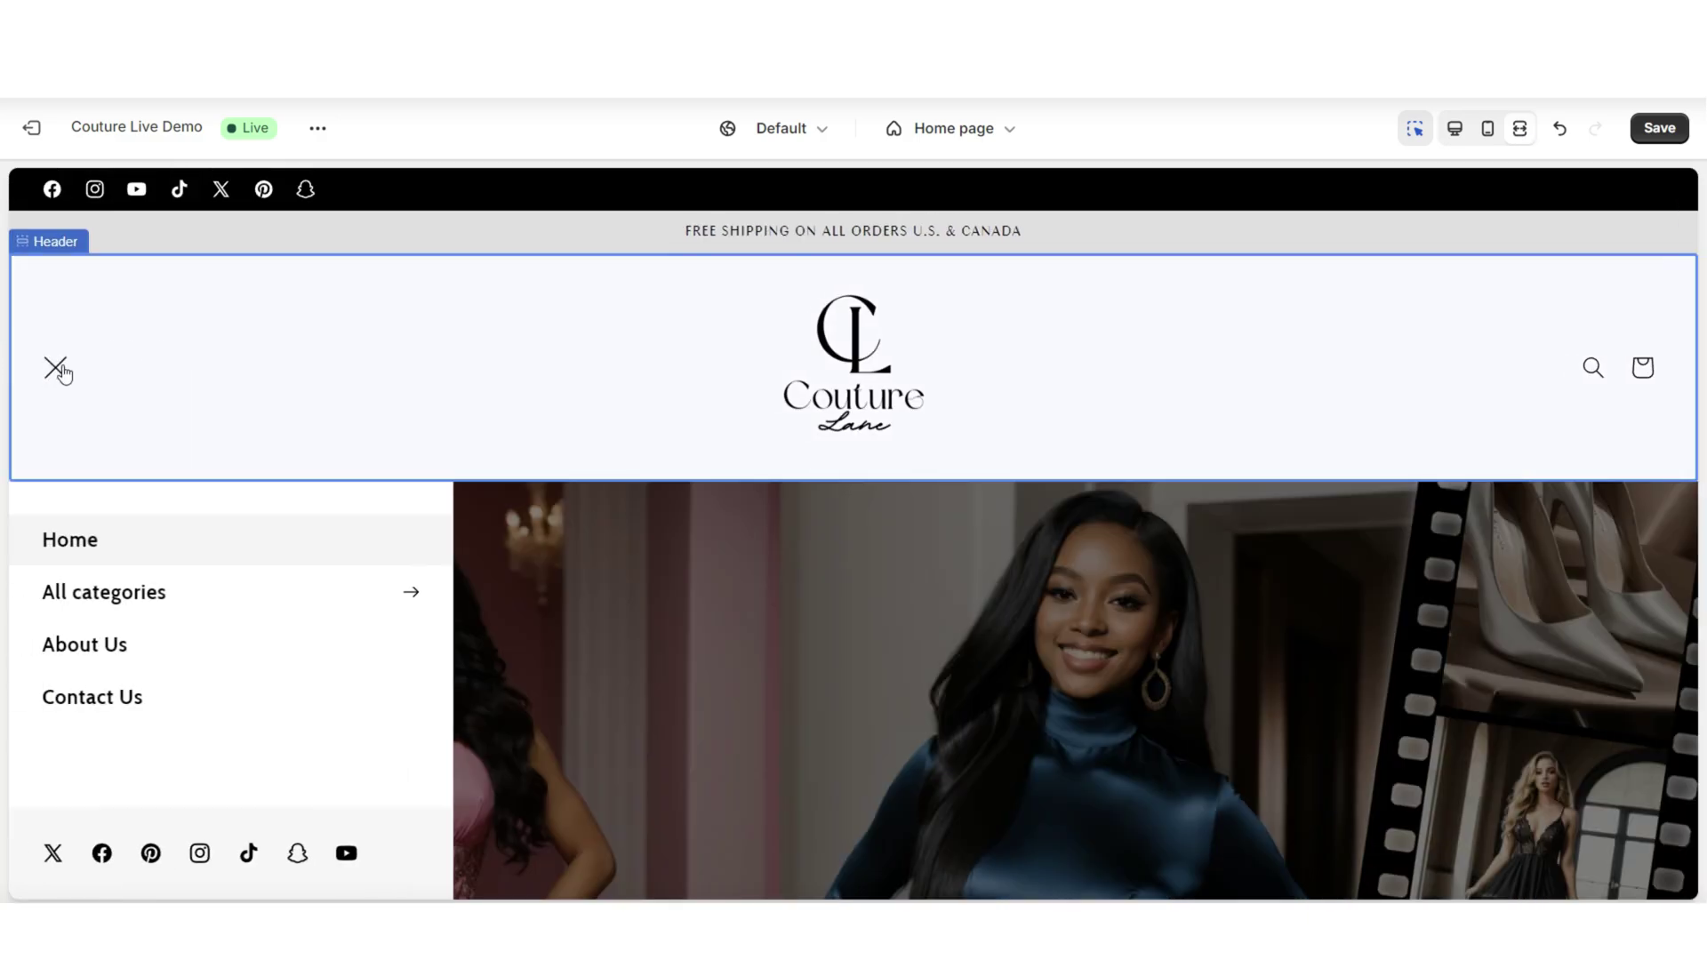
click(210, 596)
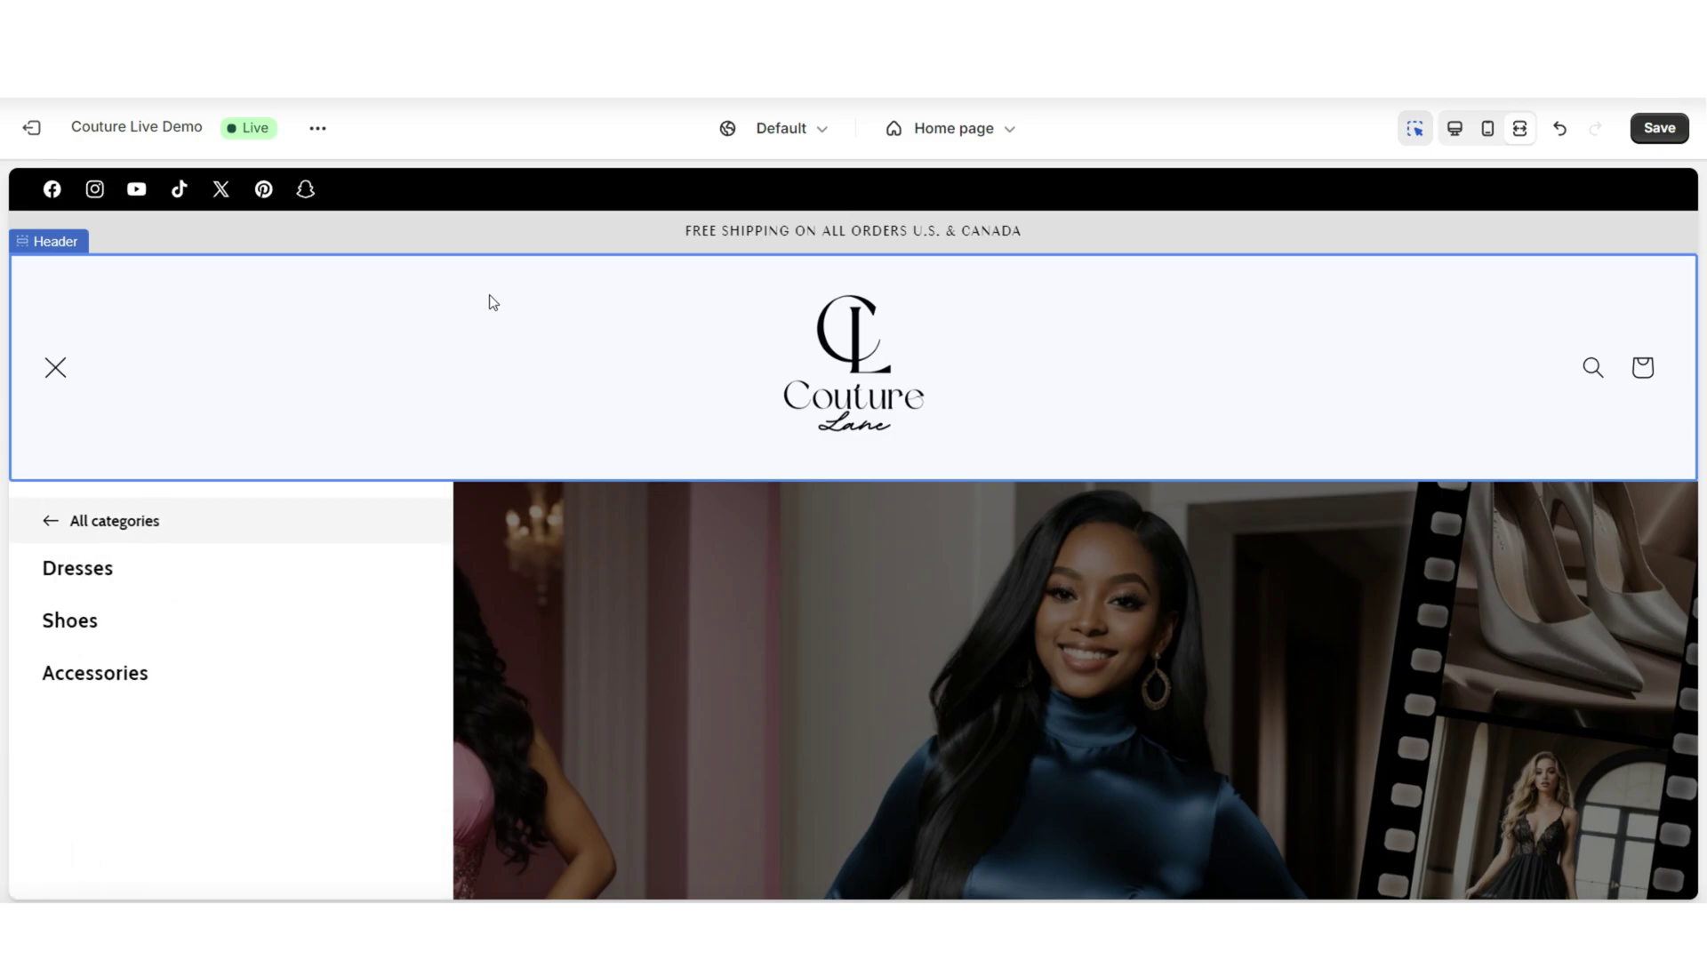
click(1559, 128)
Step: Scroll the home page preview down to the Our Impact section and view its settings
scroll(1694, 221, down, 6)
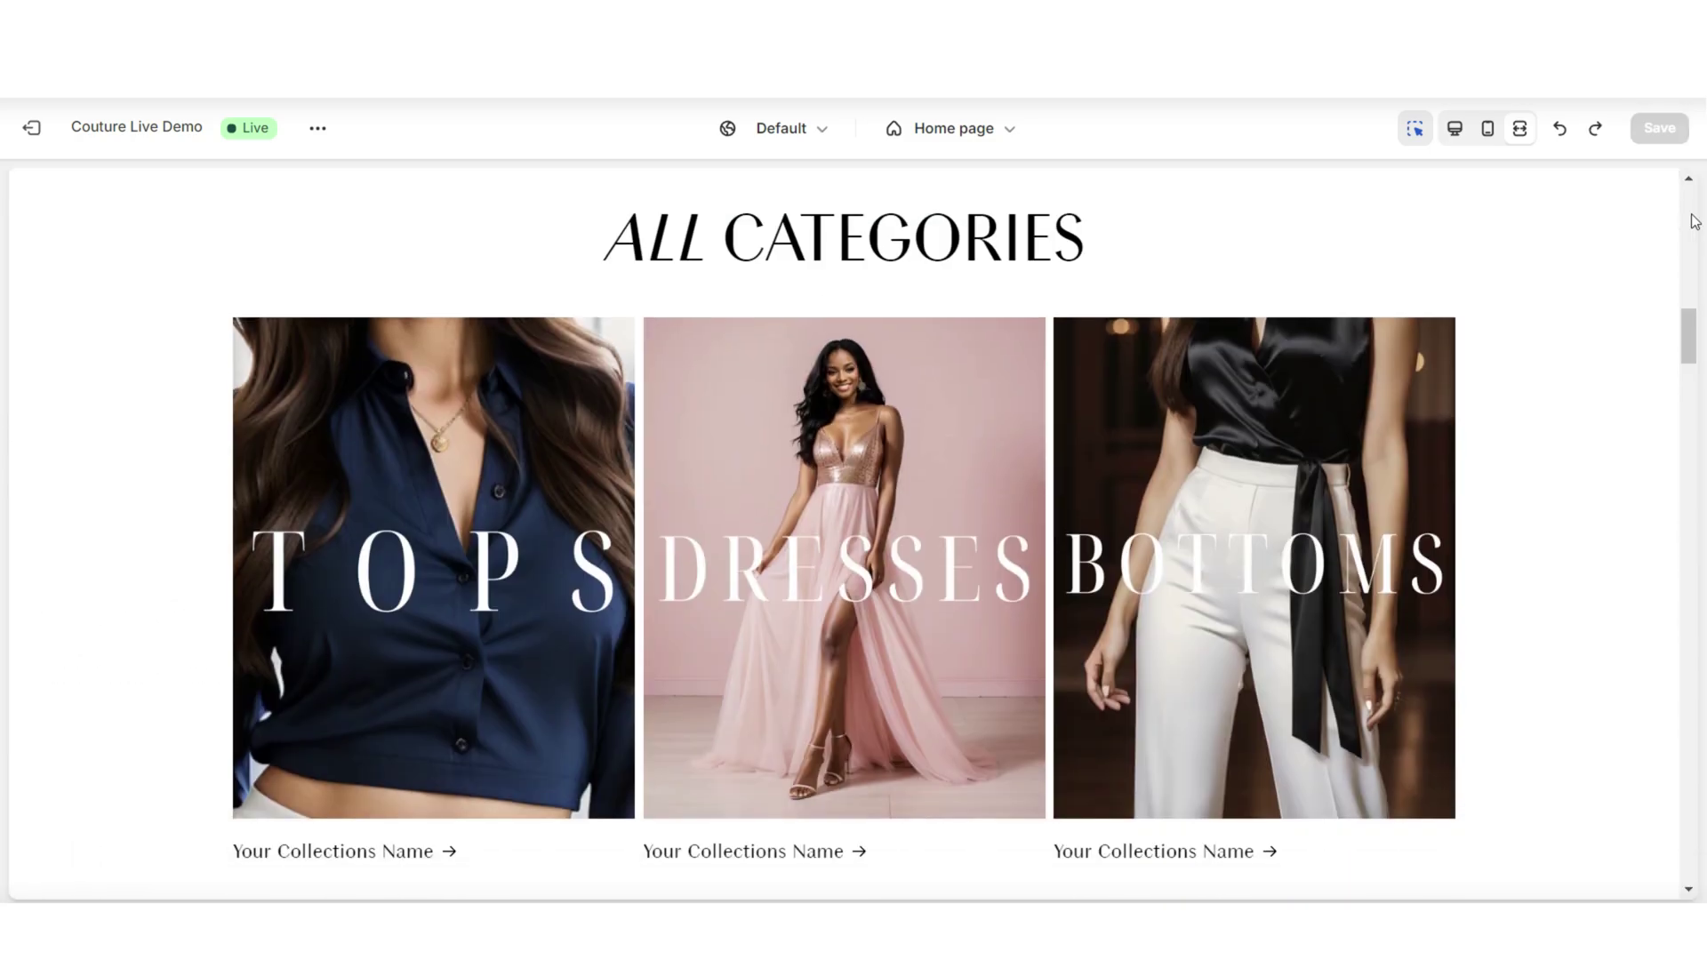
scroll(1694, 221, down, 10)
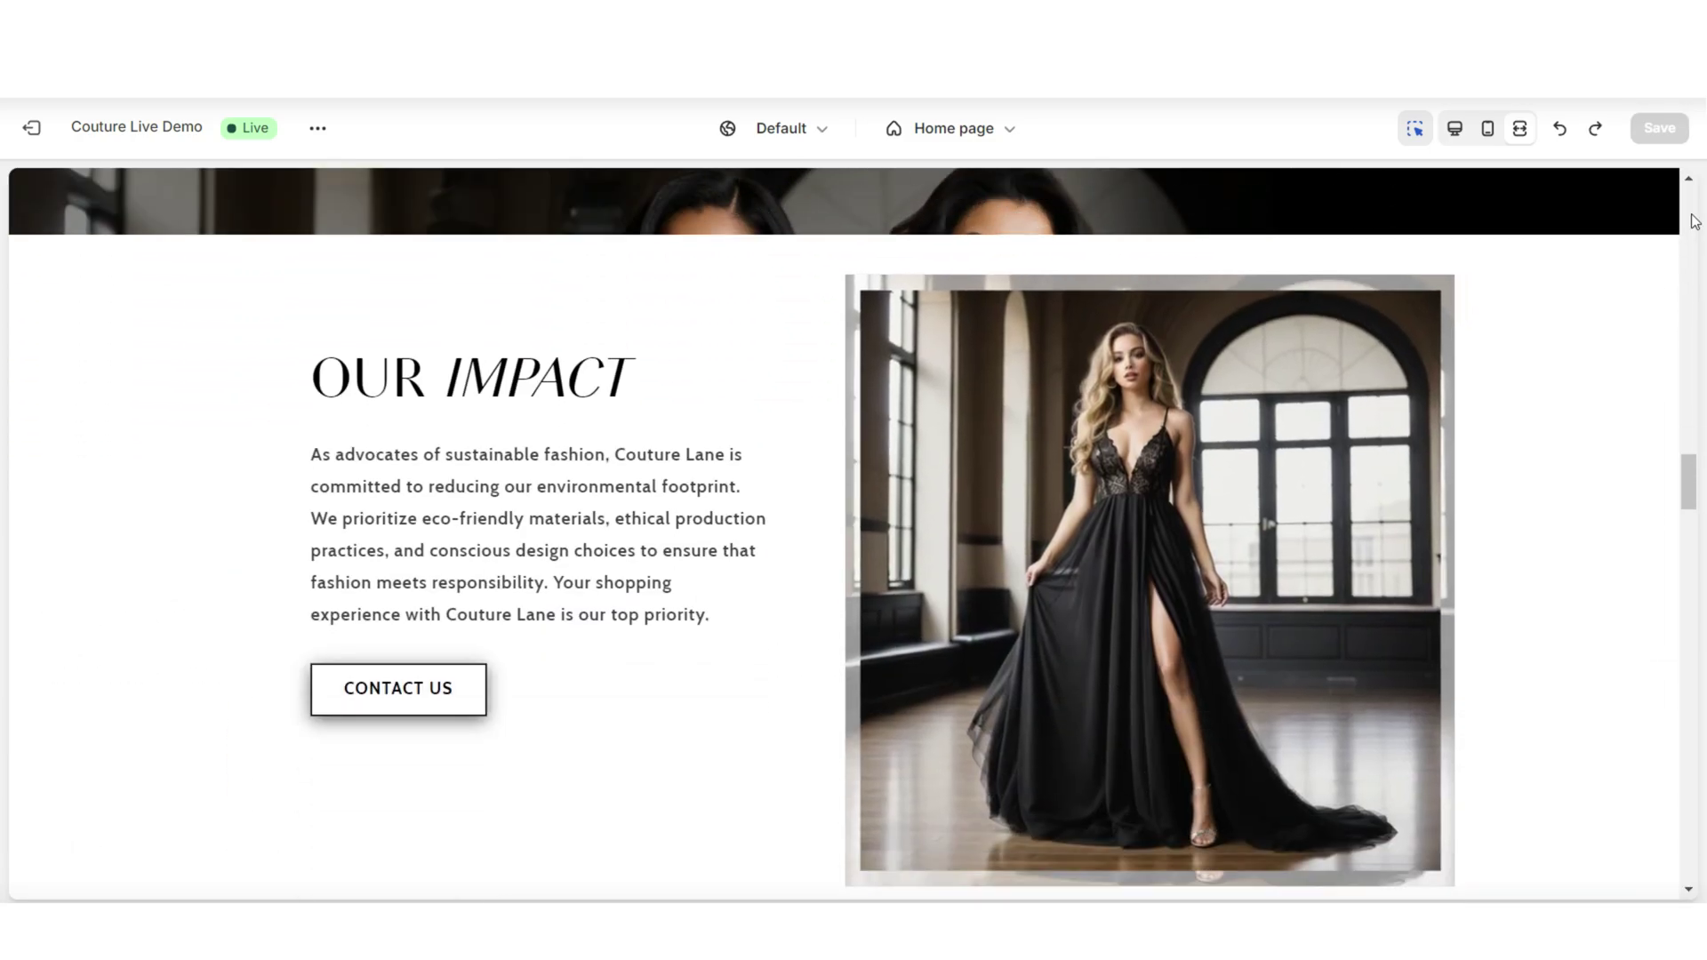
scroll(1693, 221, down, 5)
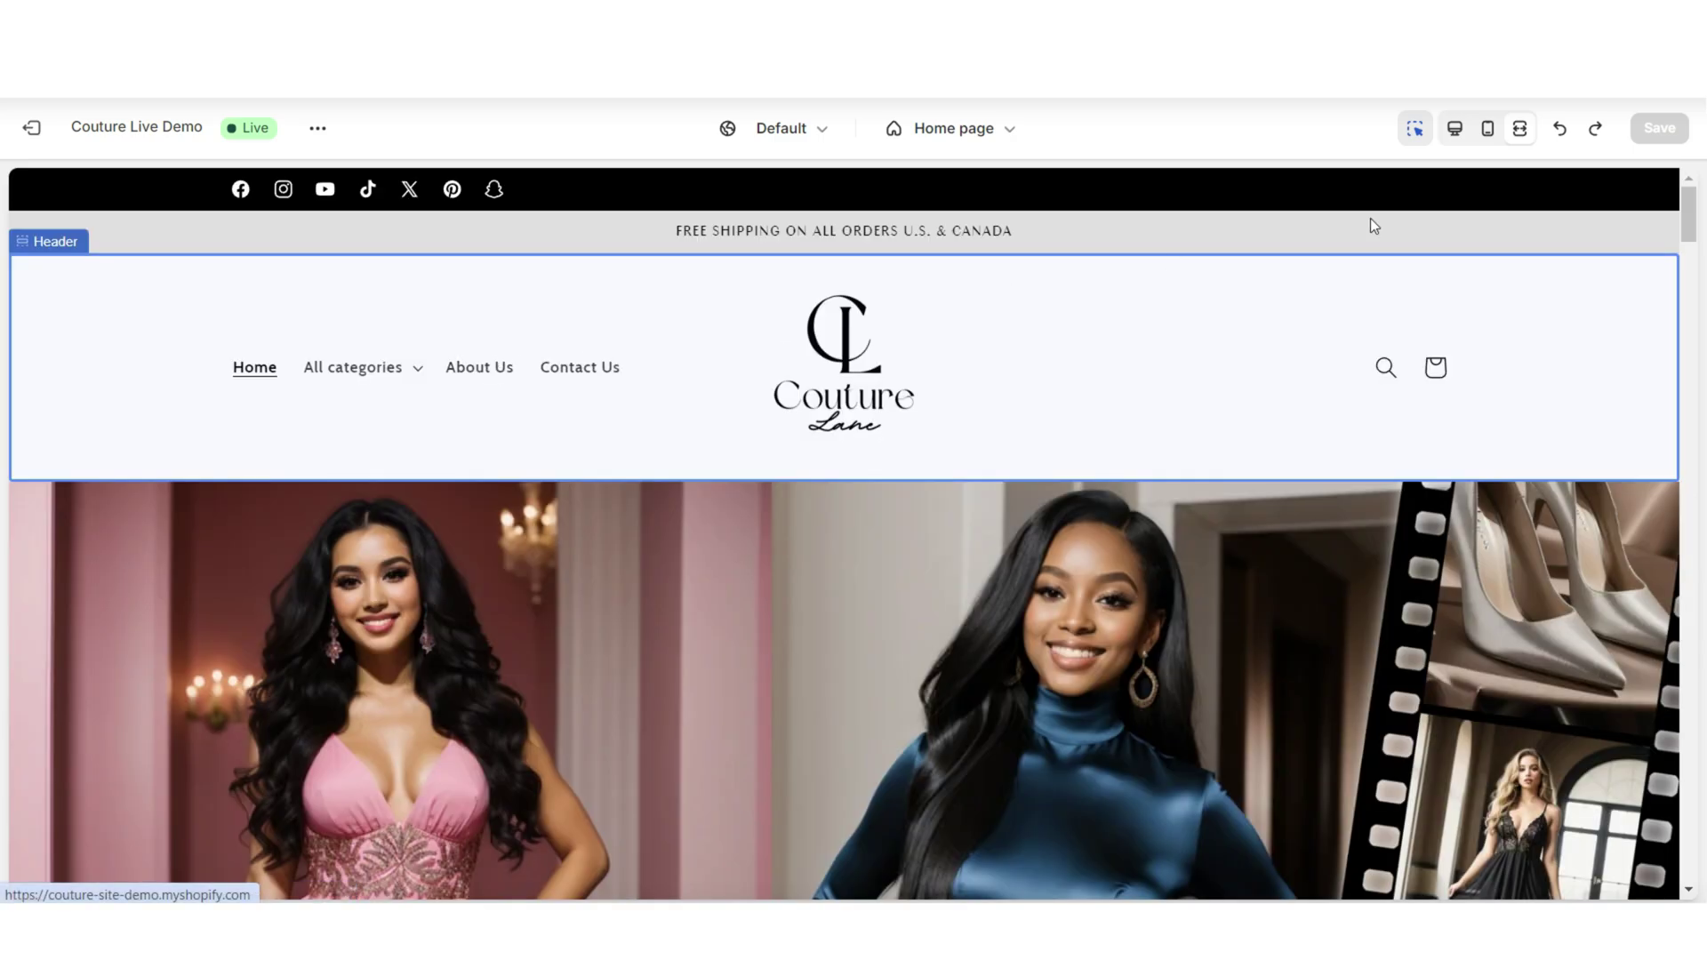
scroll(1692, 356, down, 8)
scroll(1693, 357, down, 5)
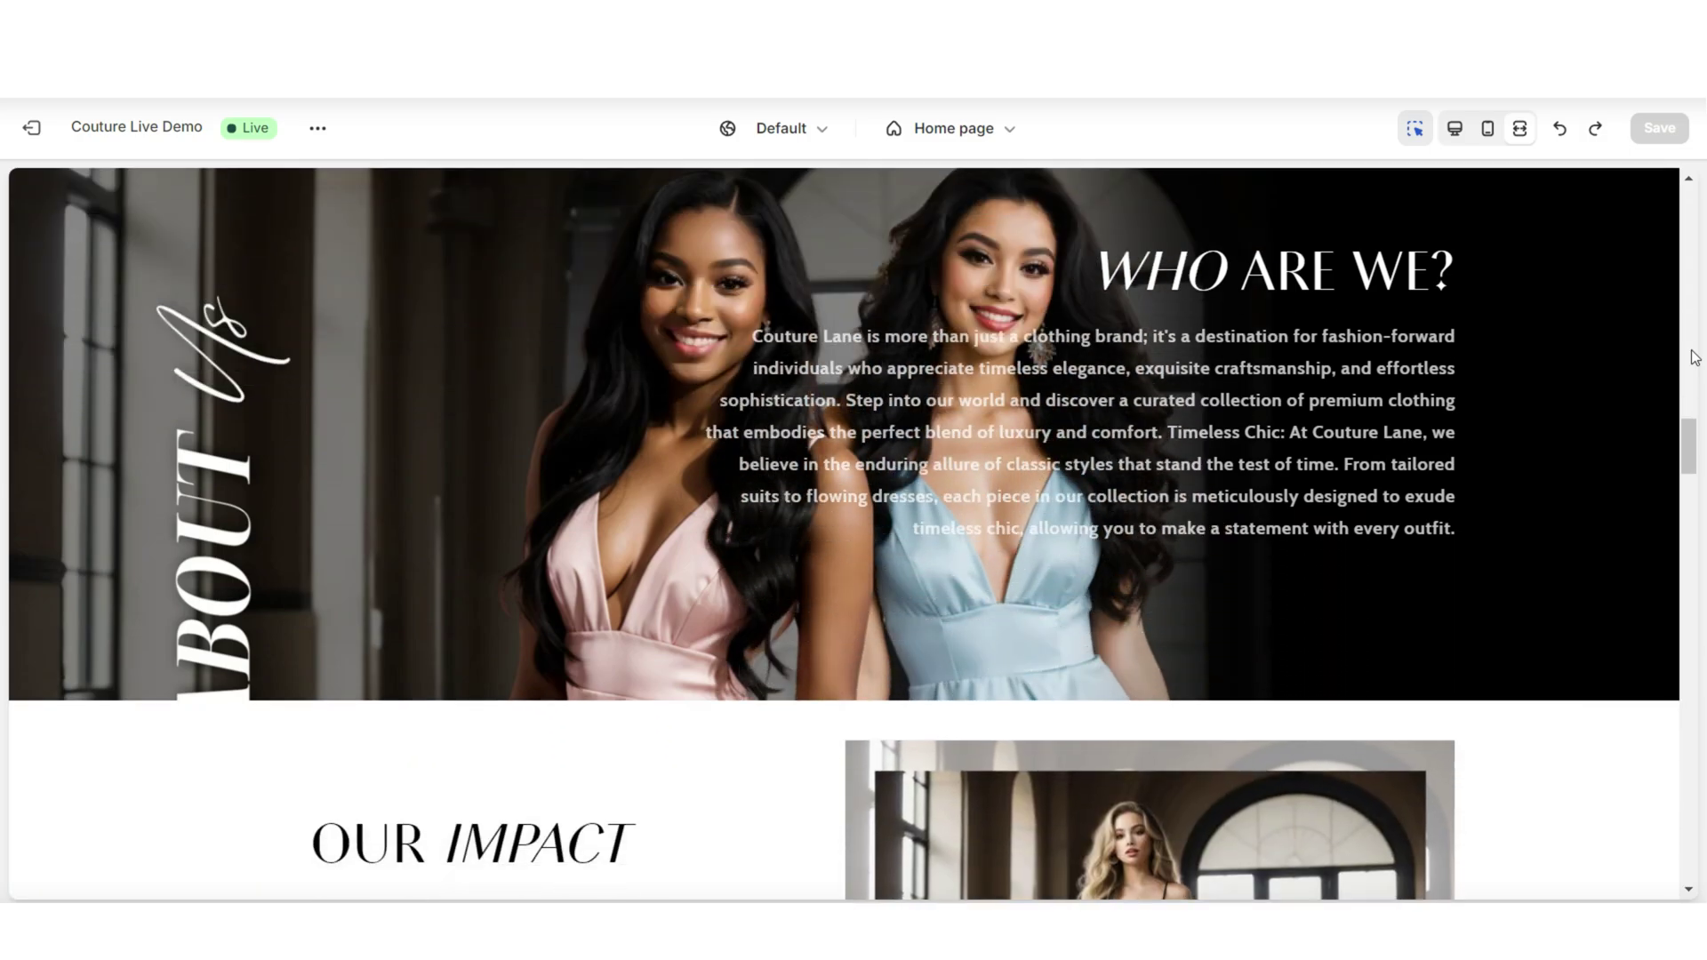
scroll(1694, 358, down, 2)
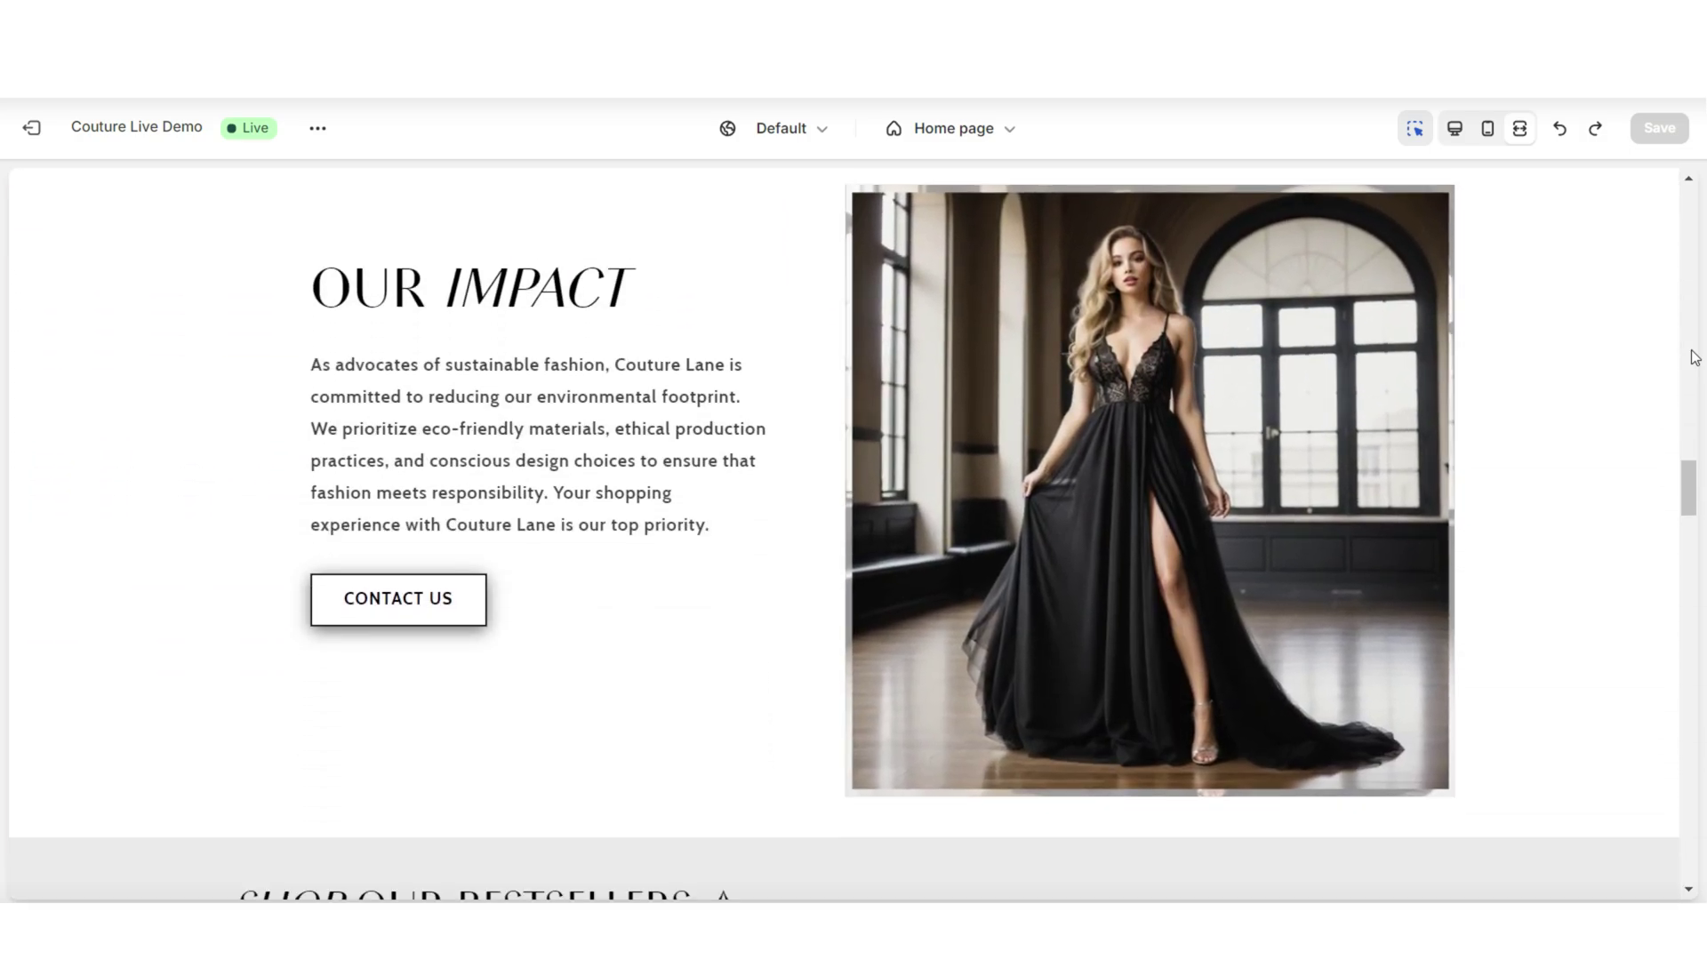
click(1687, 501)
scroll(1686, 501, down, 5)
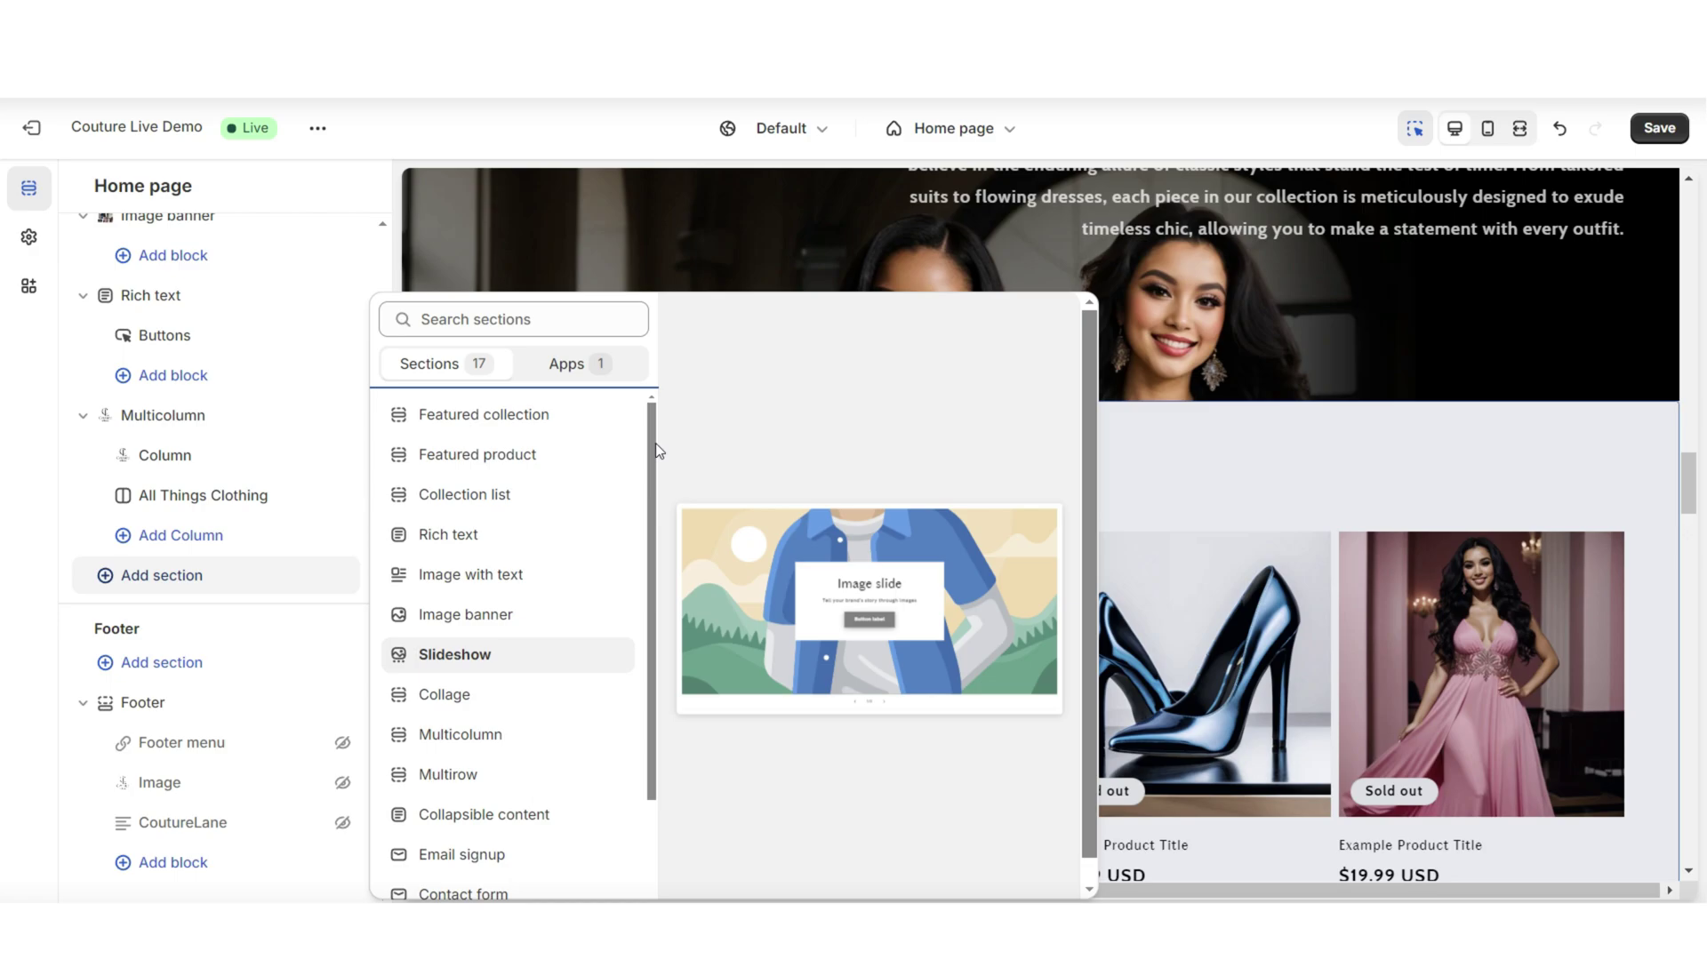
drag(654, 460, 647, 503)
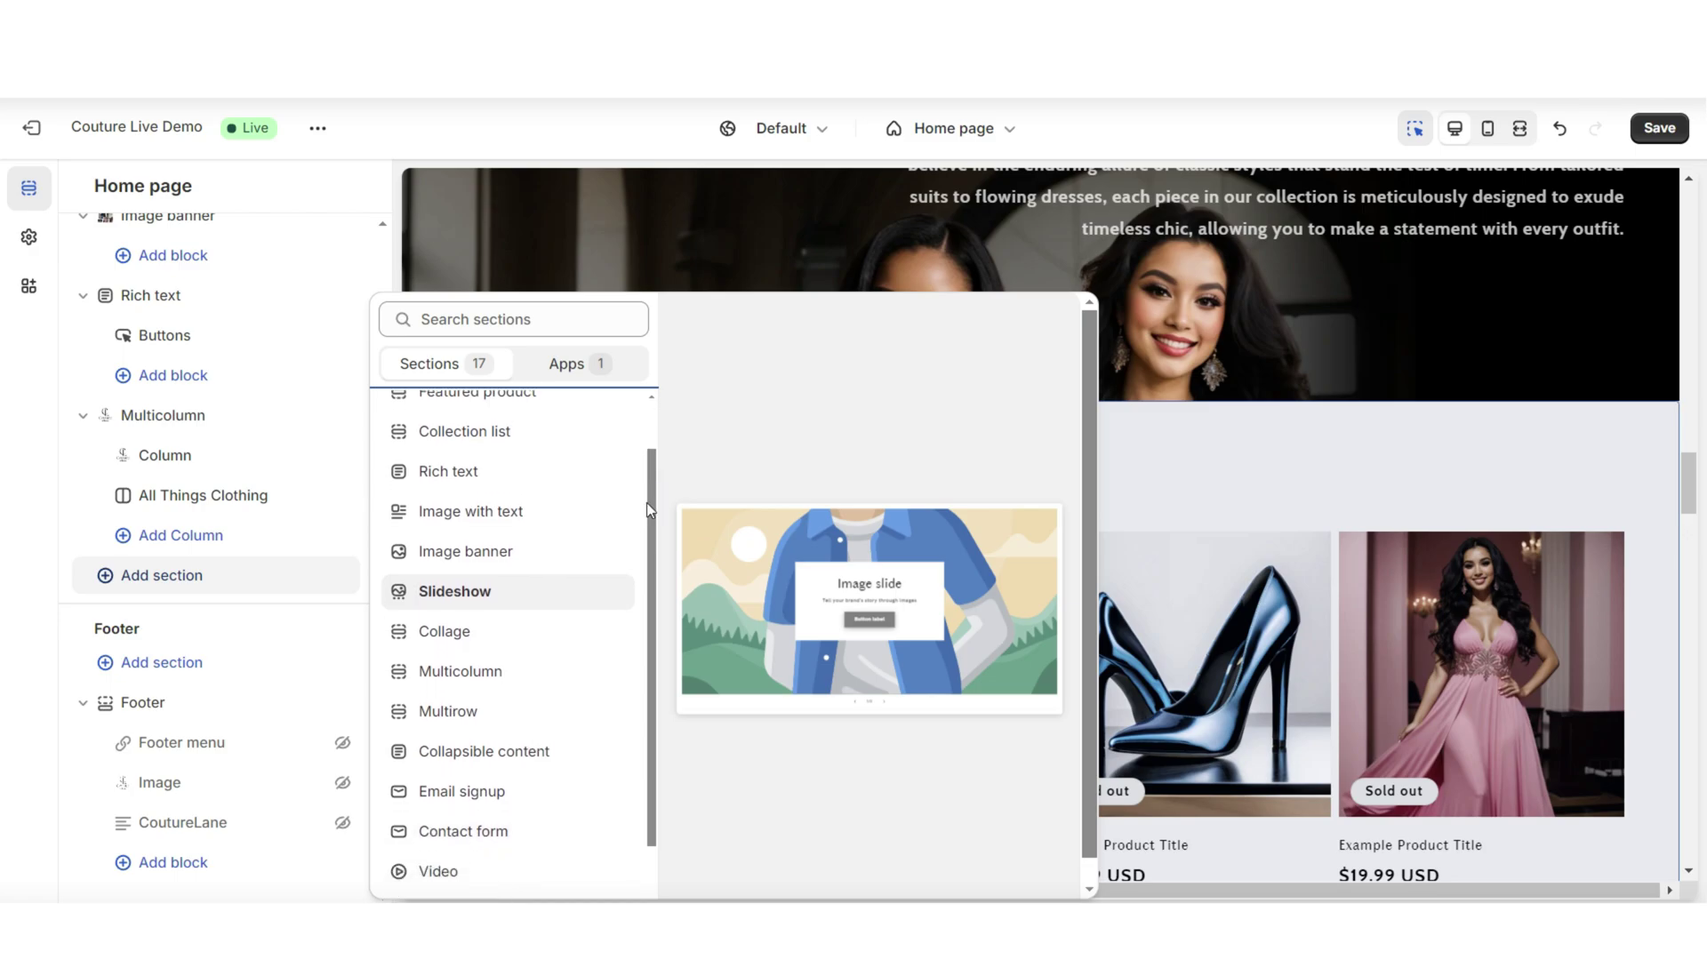
Step: Add an Image with text section with desktop image placement set to Image second
click(535, 519)
drag(383, 377, 374, 421)
click(300, 473)
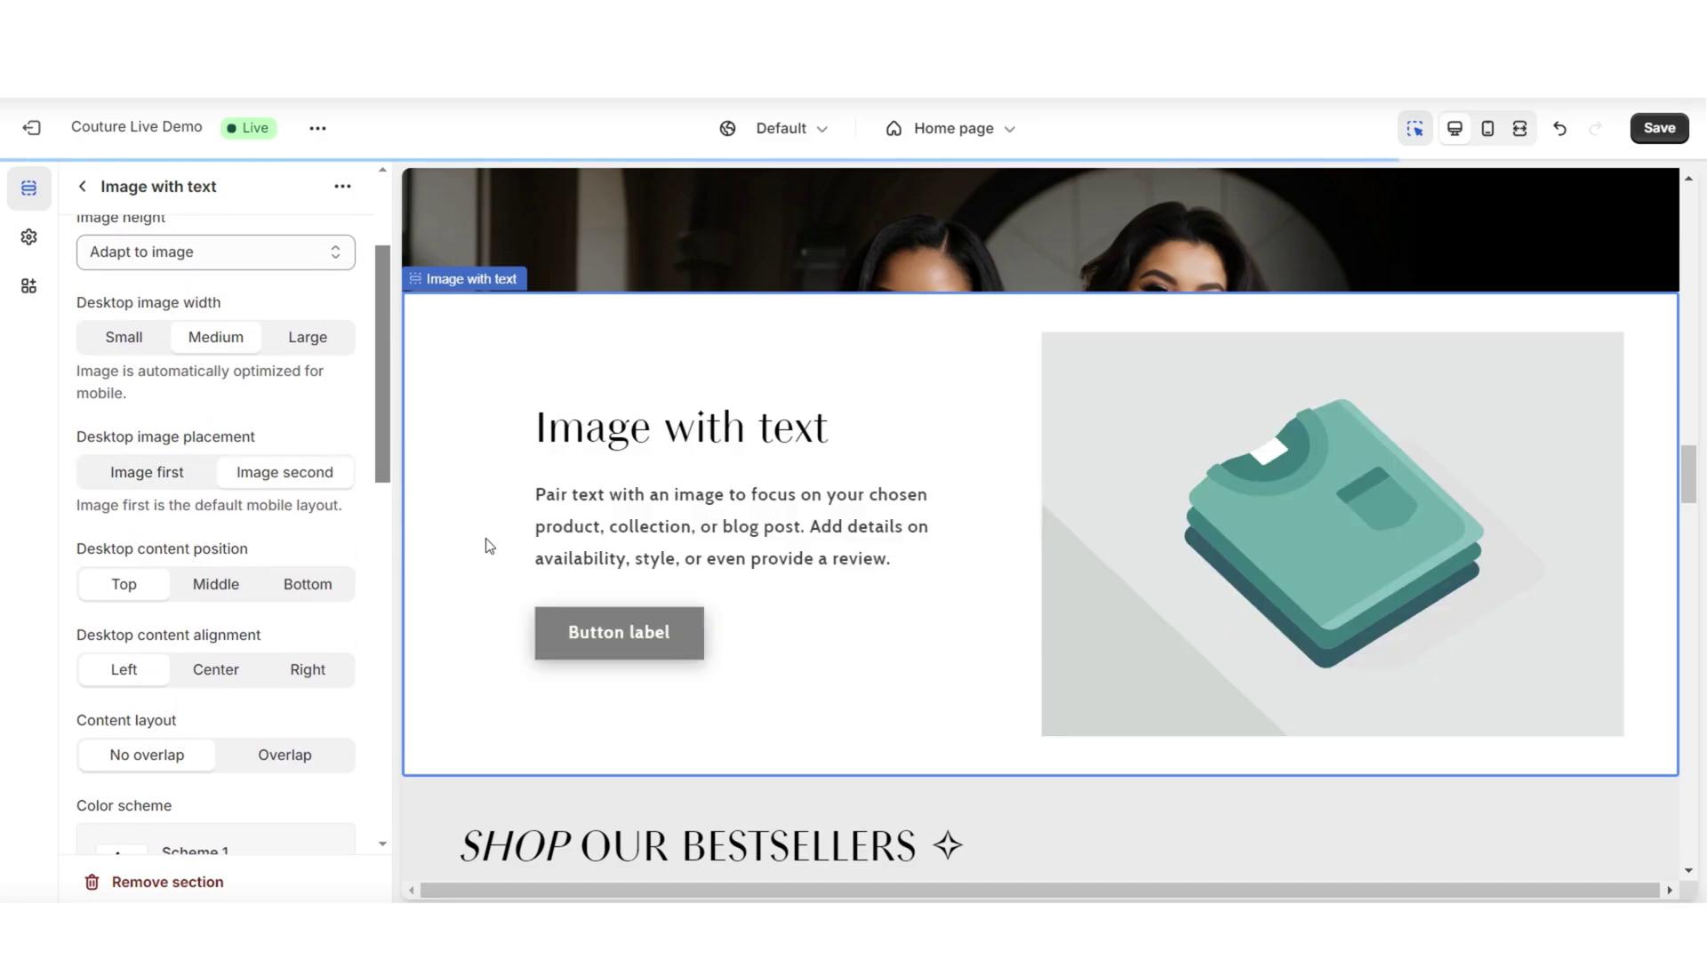
click(803, 442)
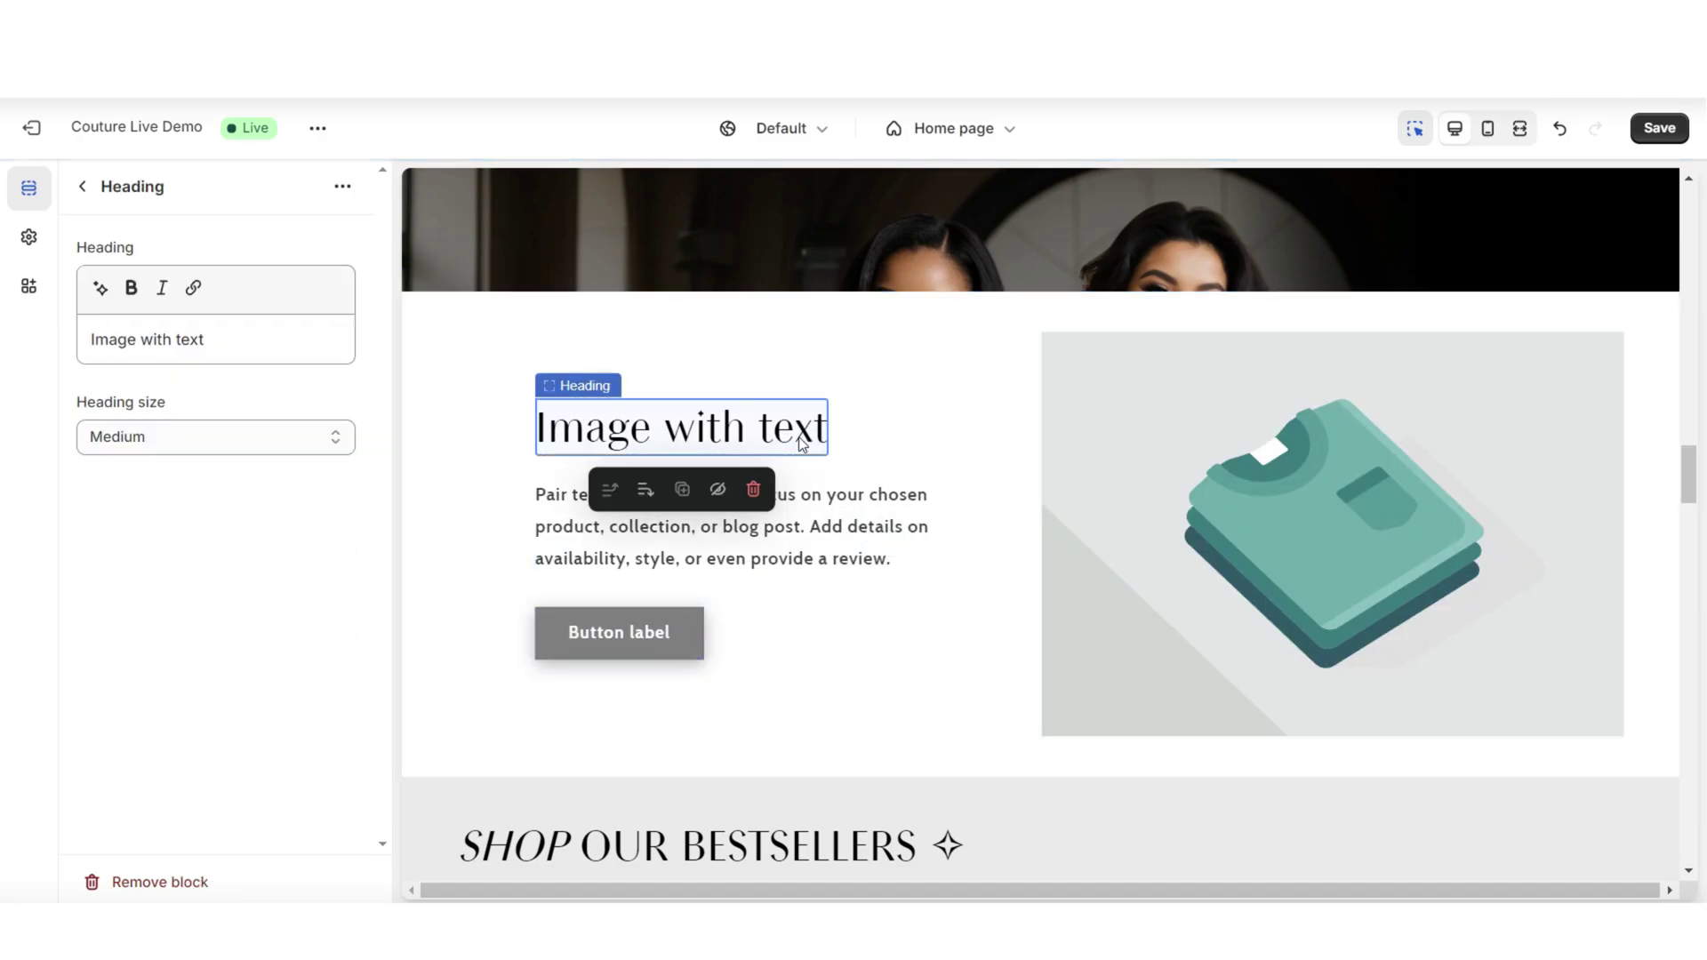
click(1343, 763)
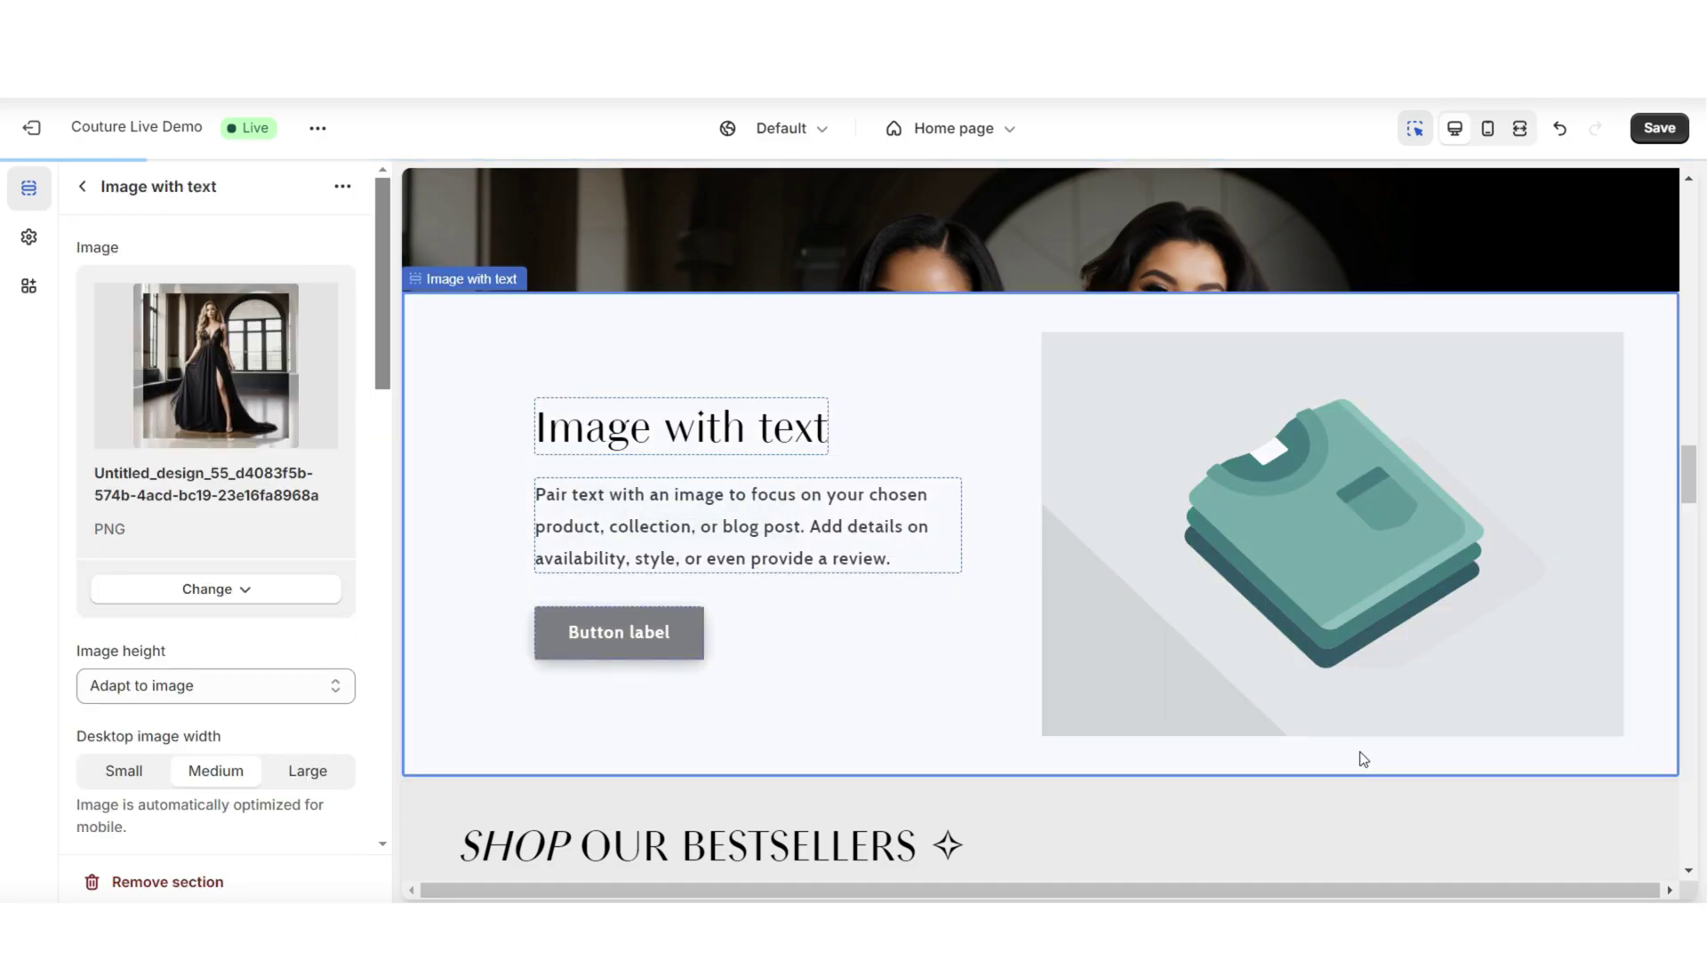
Step: Paste the OUR IMPACT heading and sustainability body copy, then edit the button for About Us
click(682, 337)
triple_click(147, 339)
right_click(161, 345)
click(193, 482)
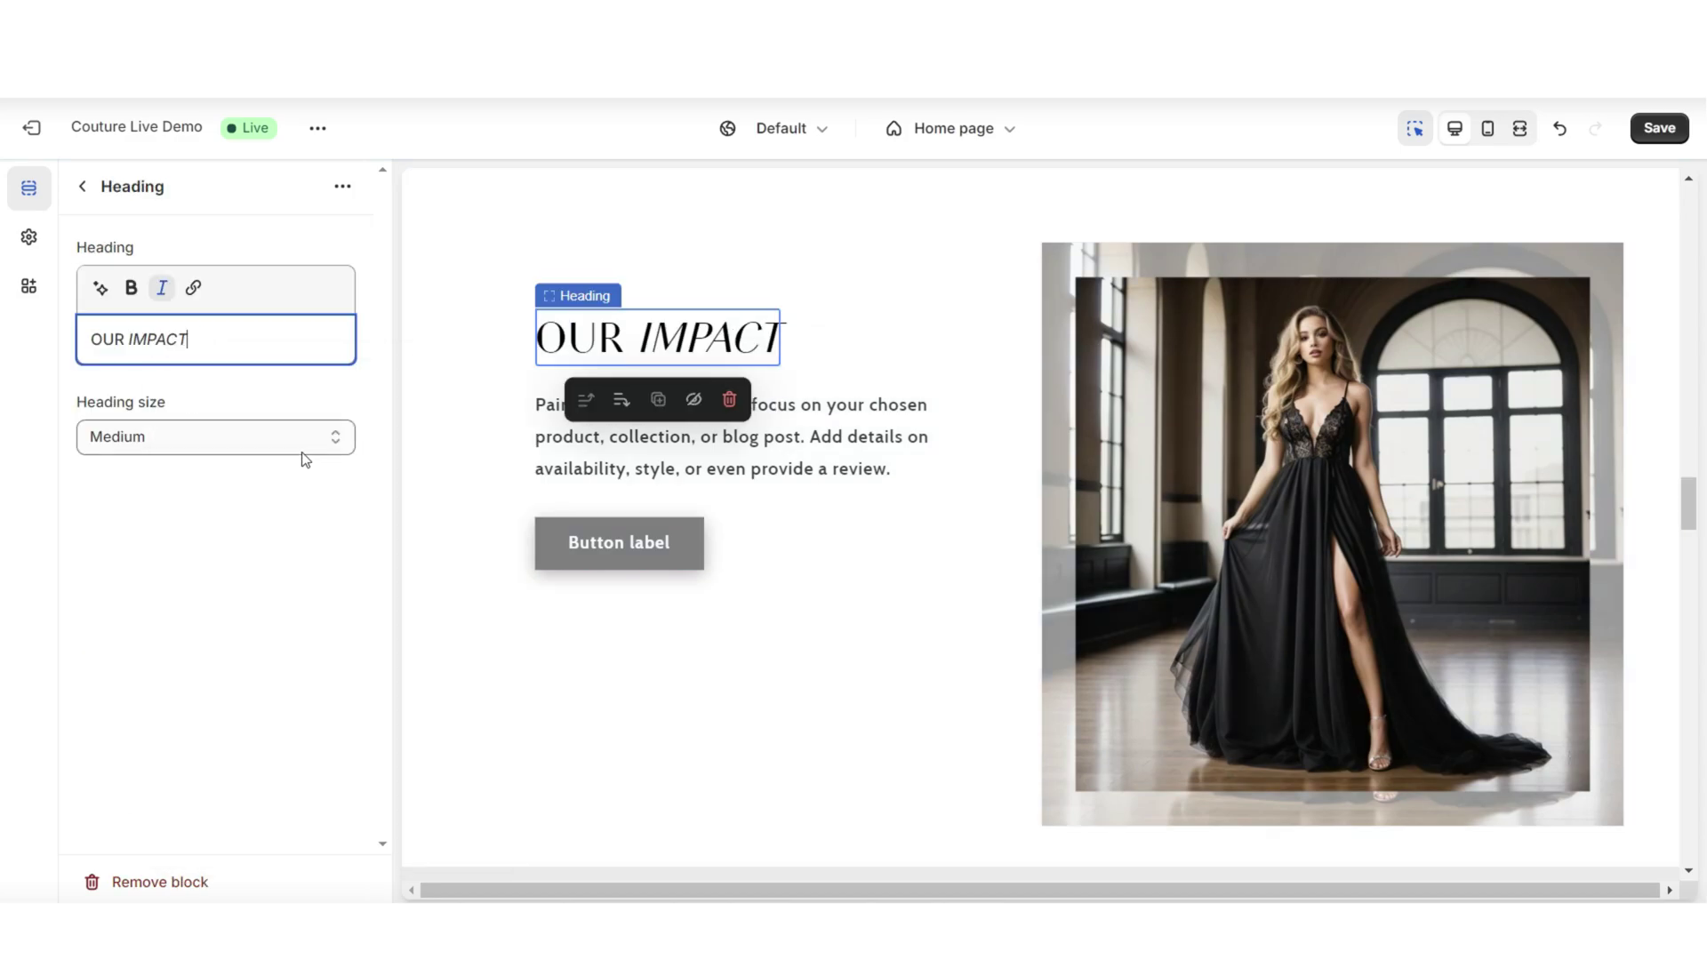
click(676, 435)
triple_click(205, 374)
right_click(187, 389)
click(228, 525)
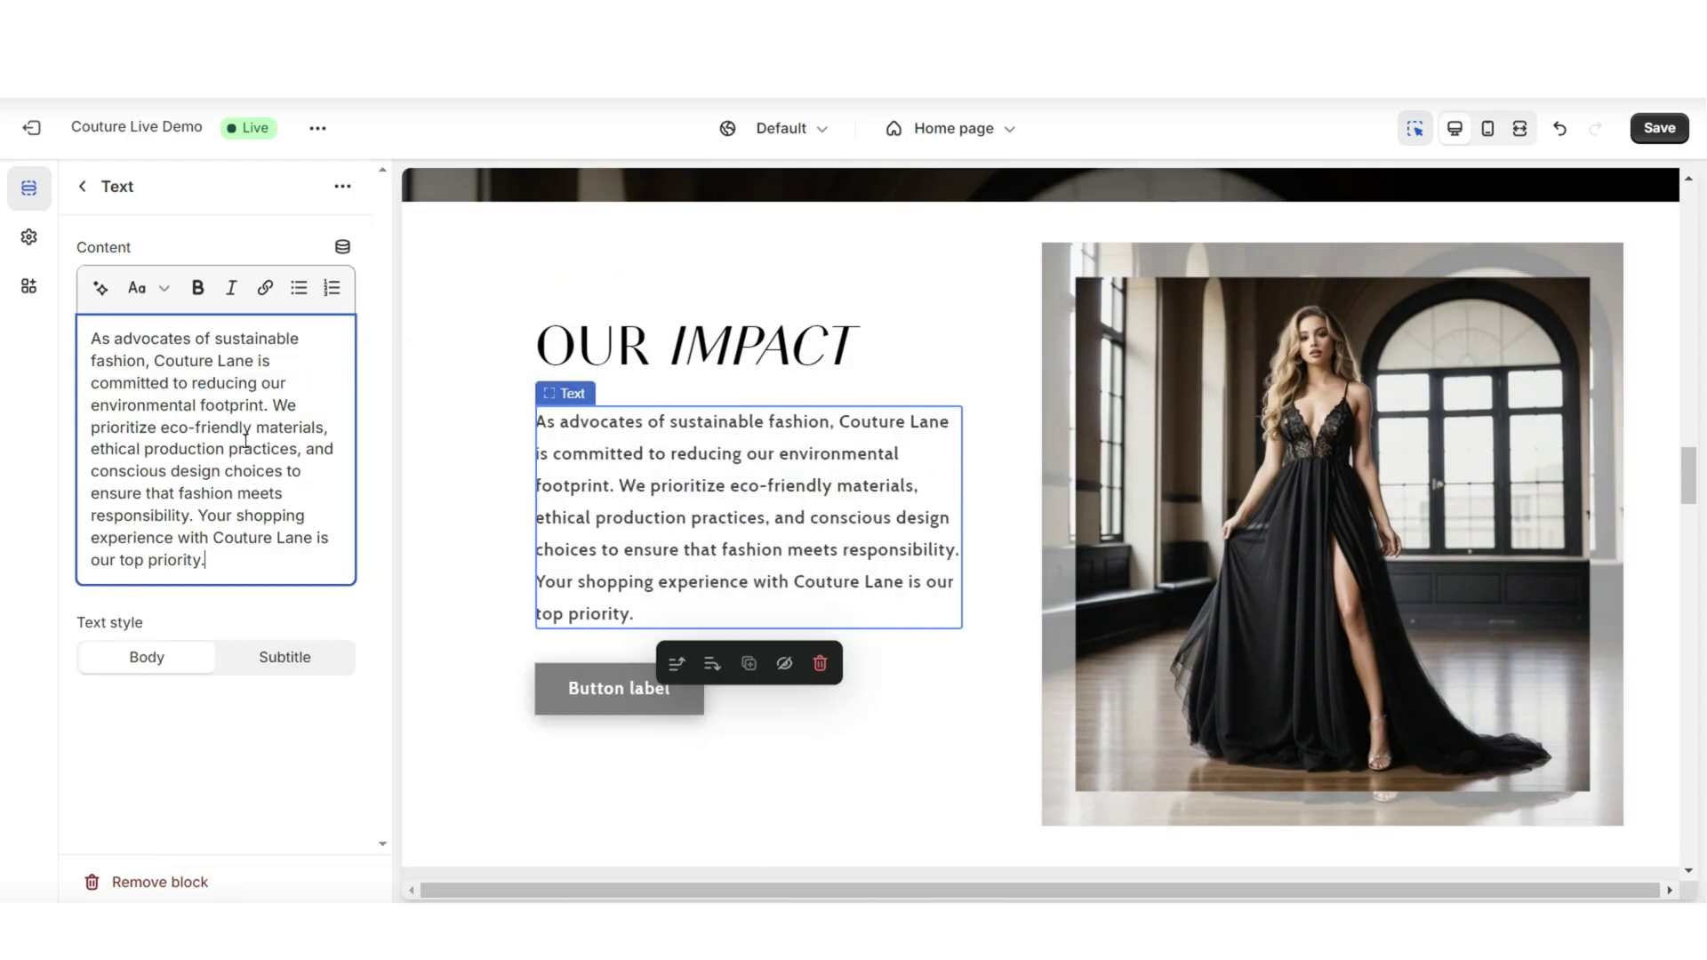
click(563, 683)
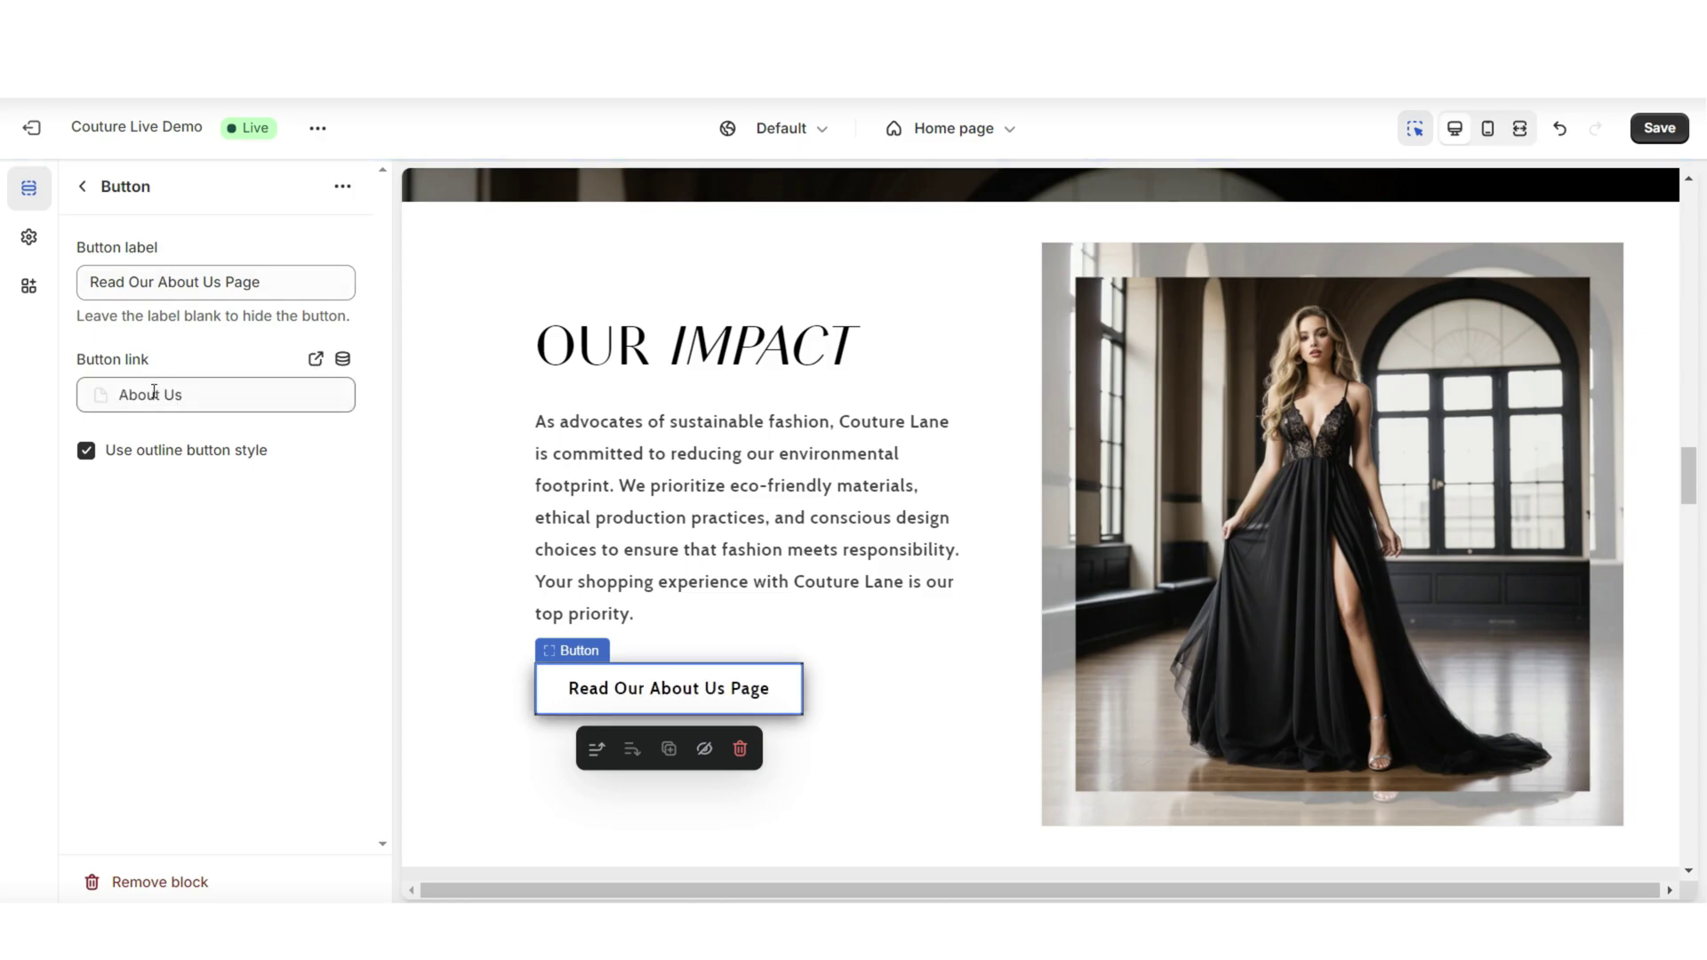
scroll(1692, 564, down, 10)
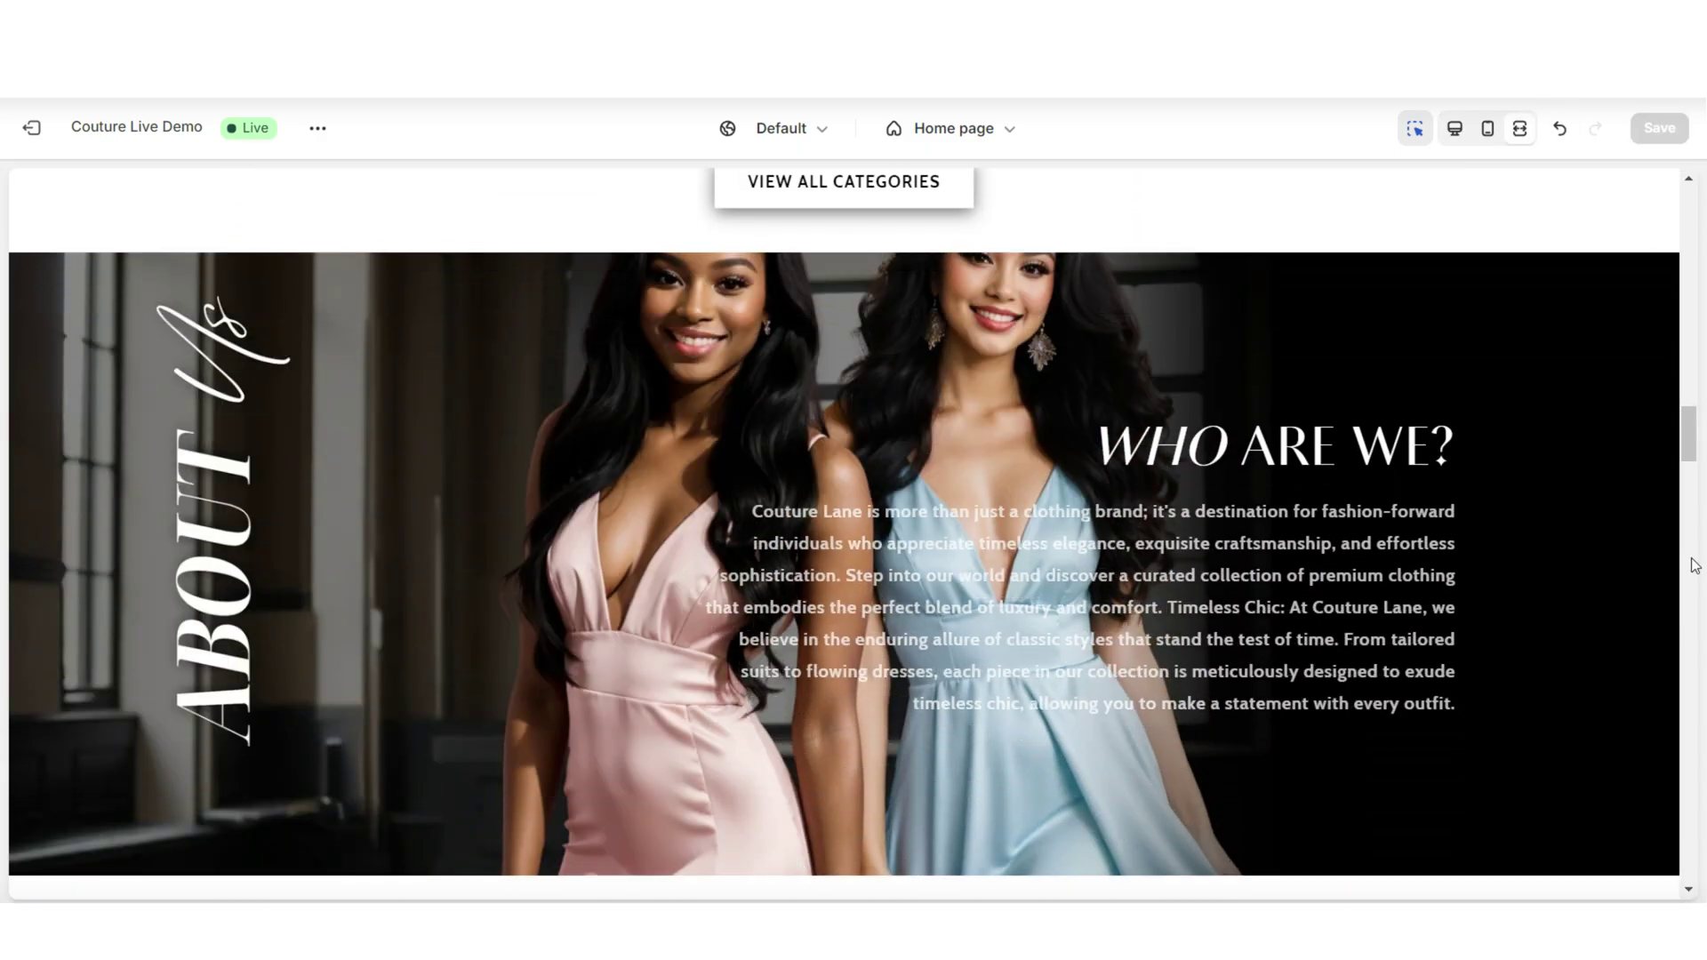
Step: Follow View All Categories to the Collections page, then go back home
scroll(1692, 564, down, 5)
scroll(1692, 564, up, 4)
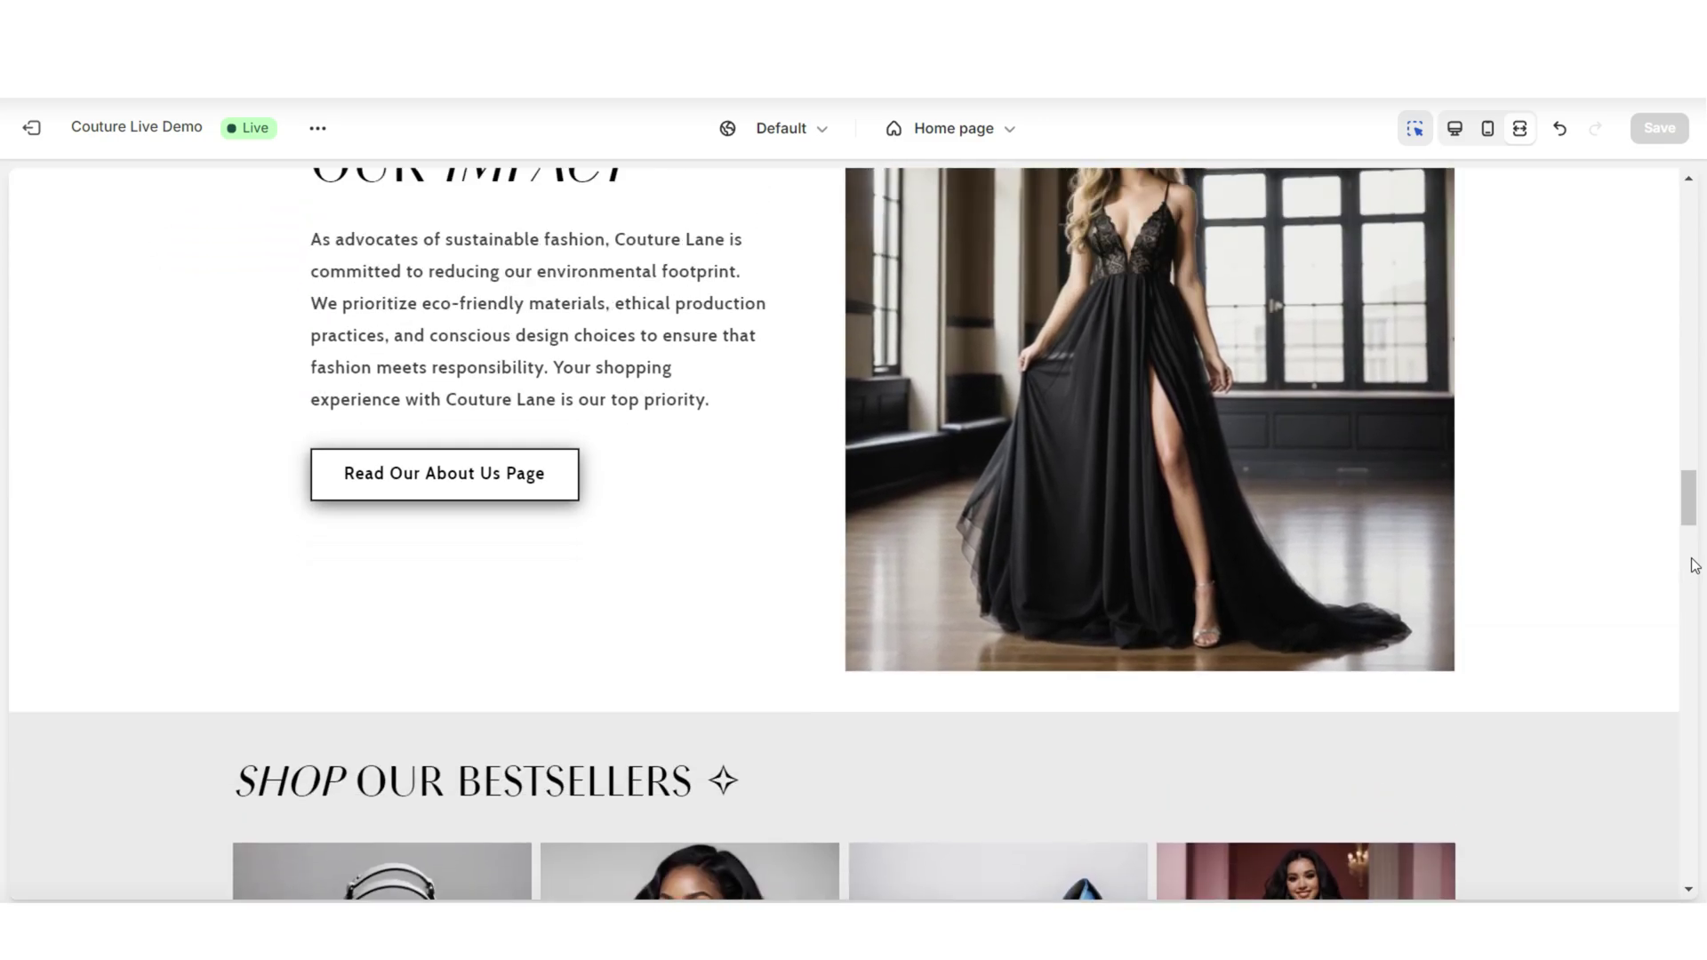
scroll(1693, 562, down, 1)
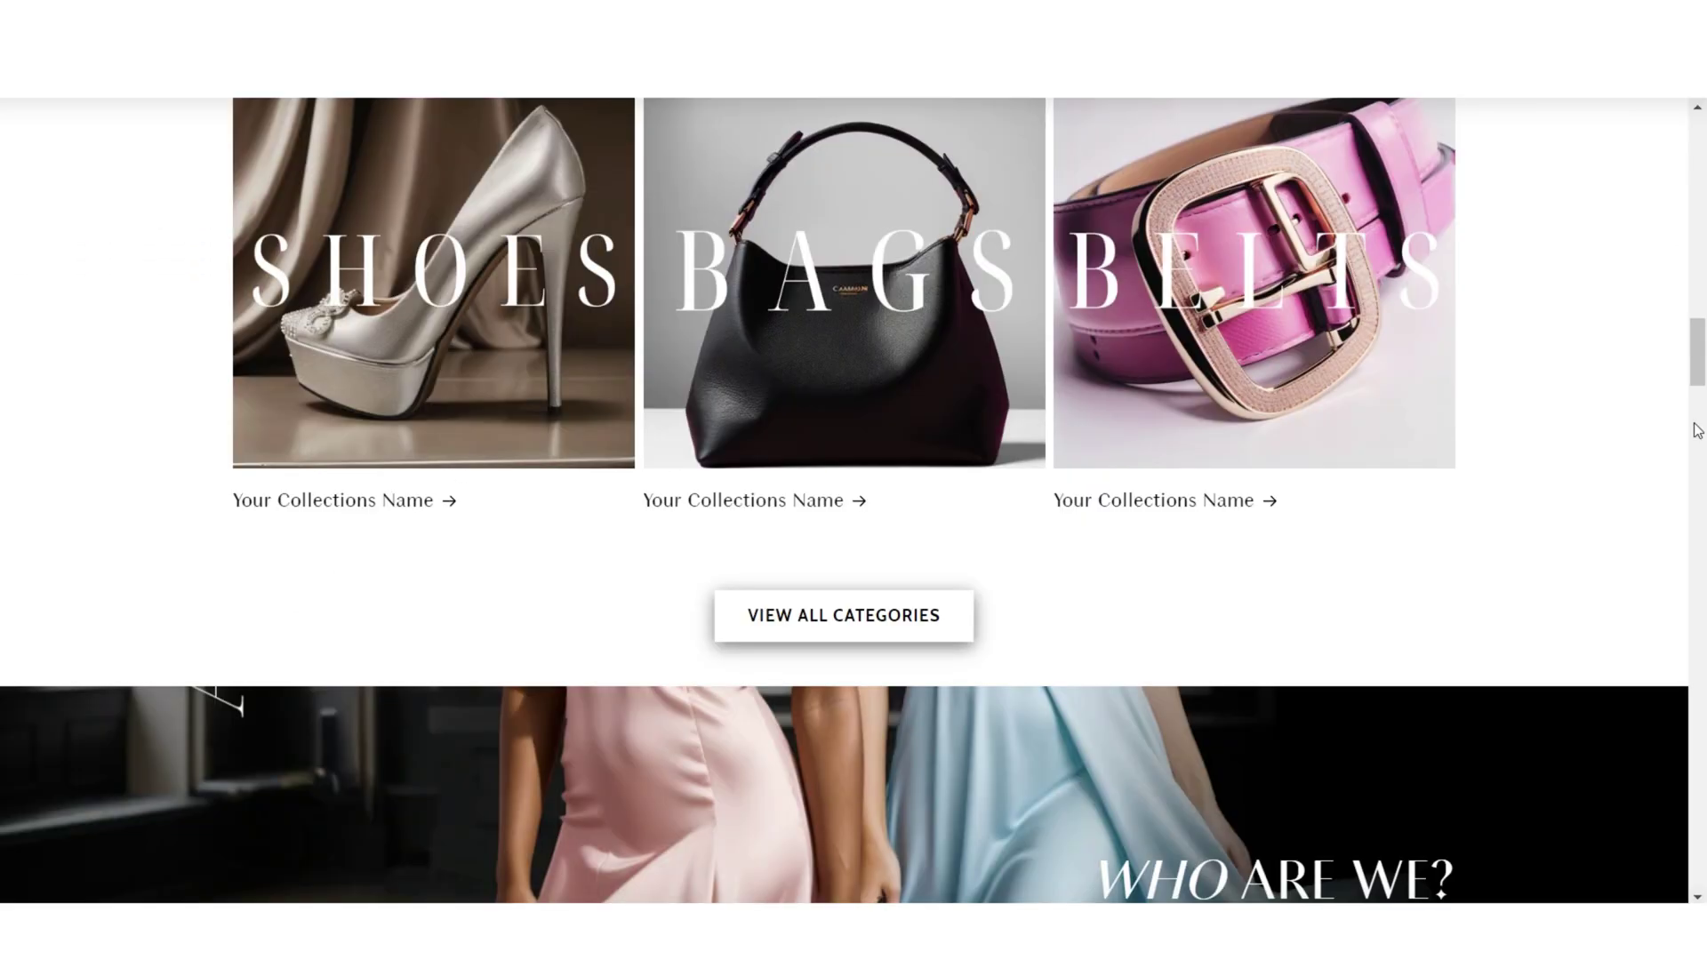
scroll(1693, 429, up, 5)
scroll(1300, 630, down, 4)
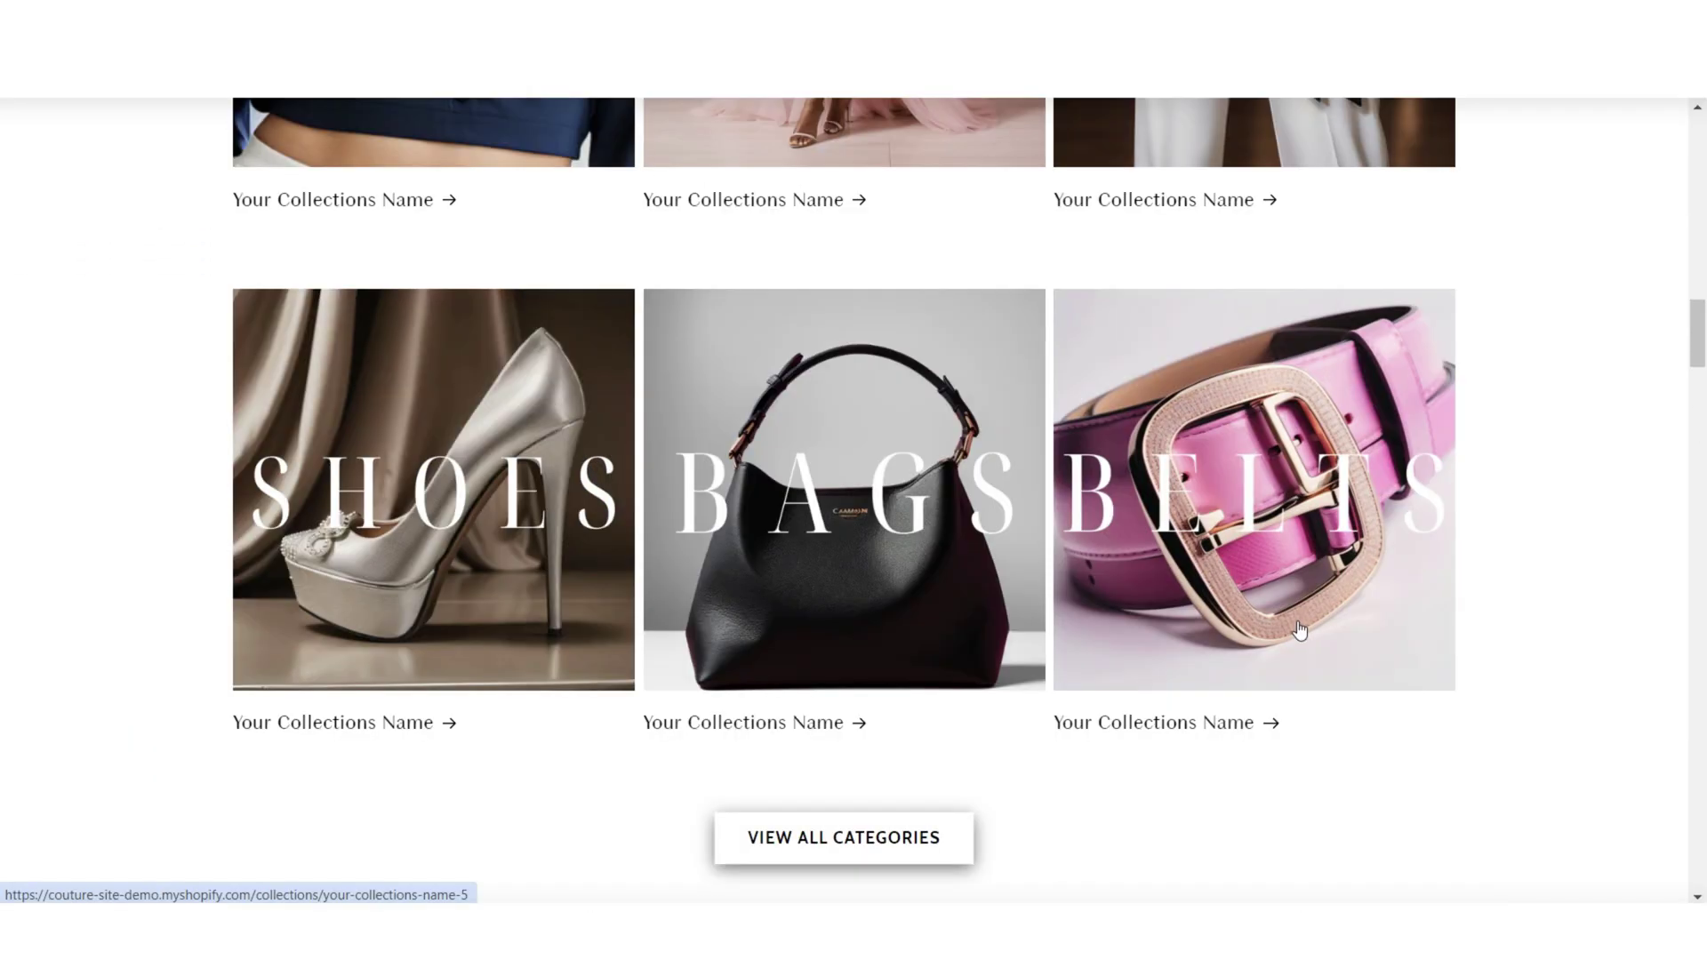
click(917, 845)
scroll(1692, 697, down, 6)
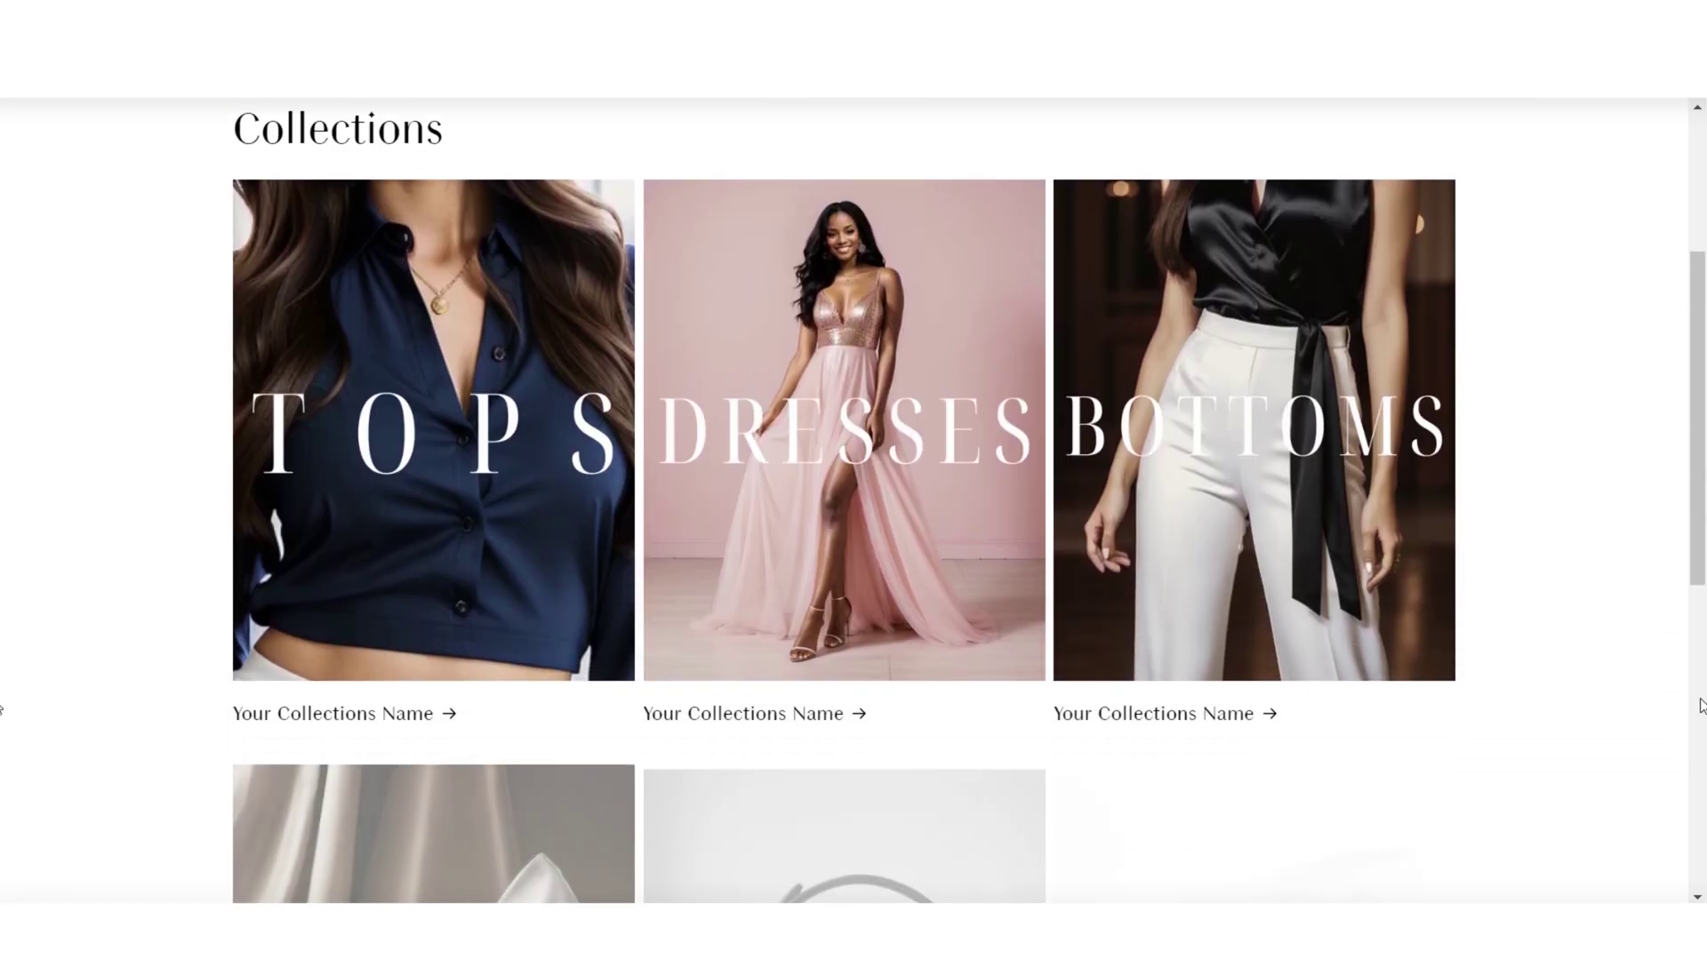
scroll(1700, 705, up, 6)
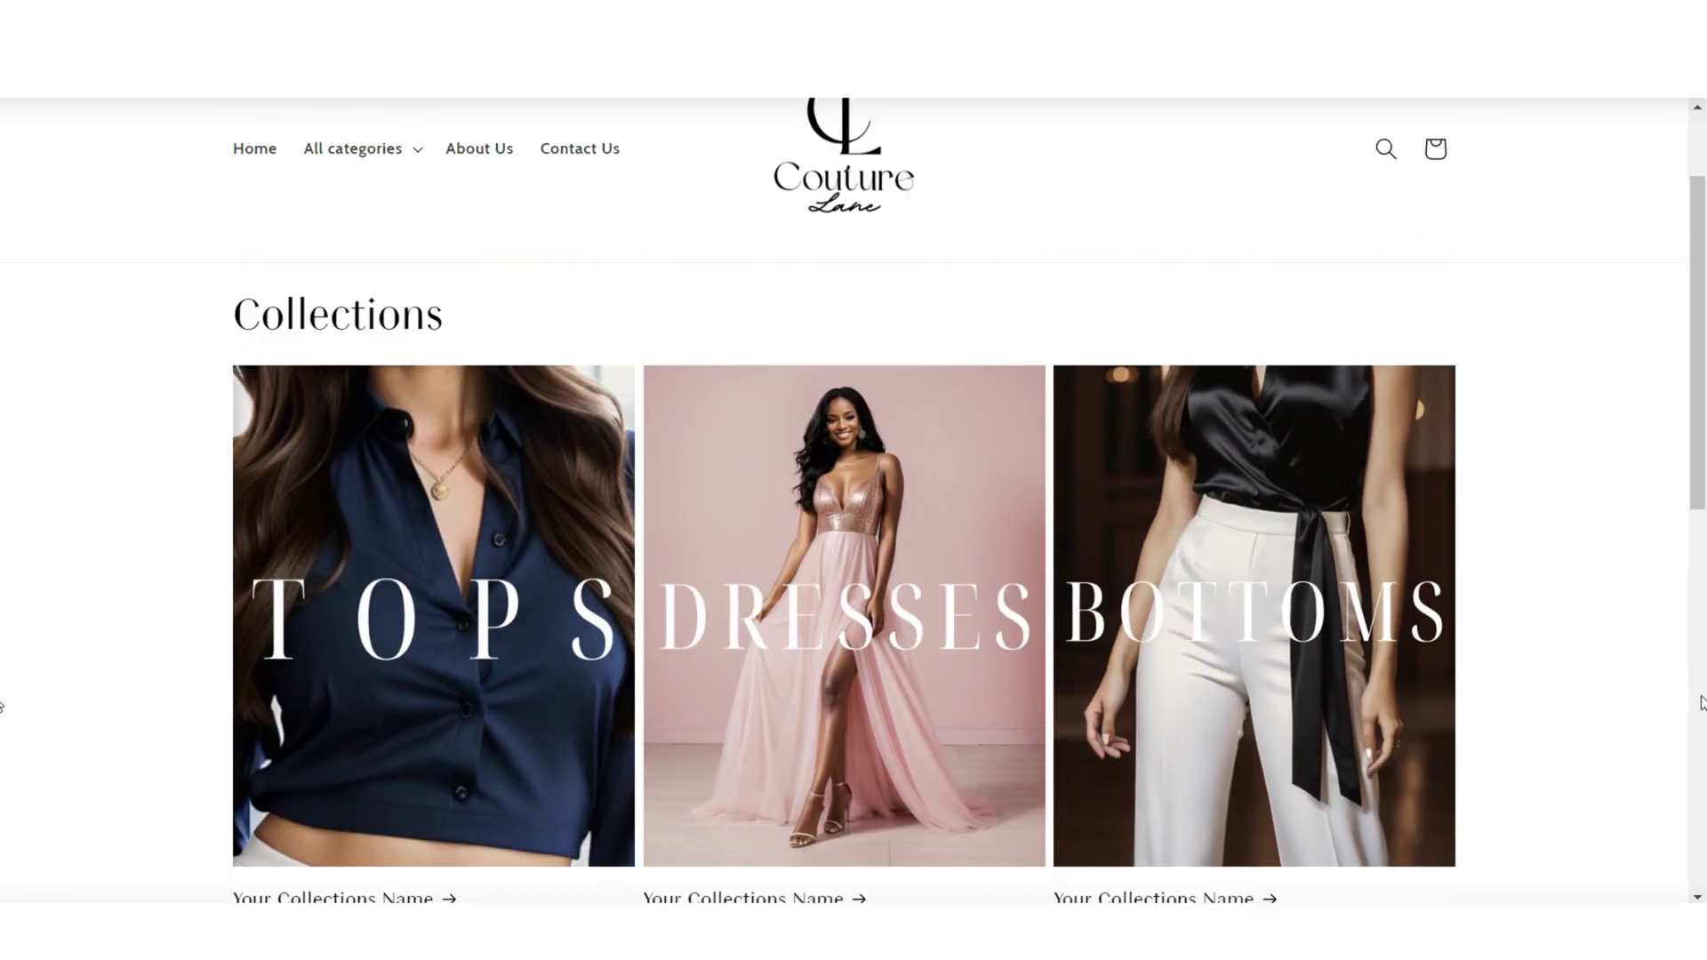
key(alt+Left)
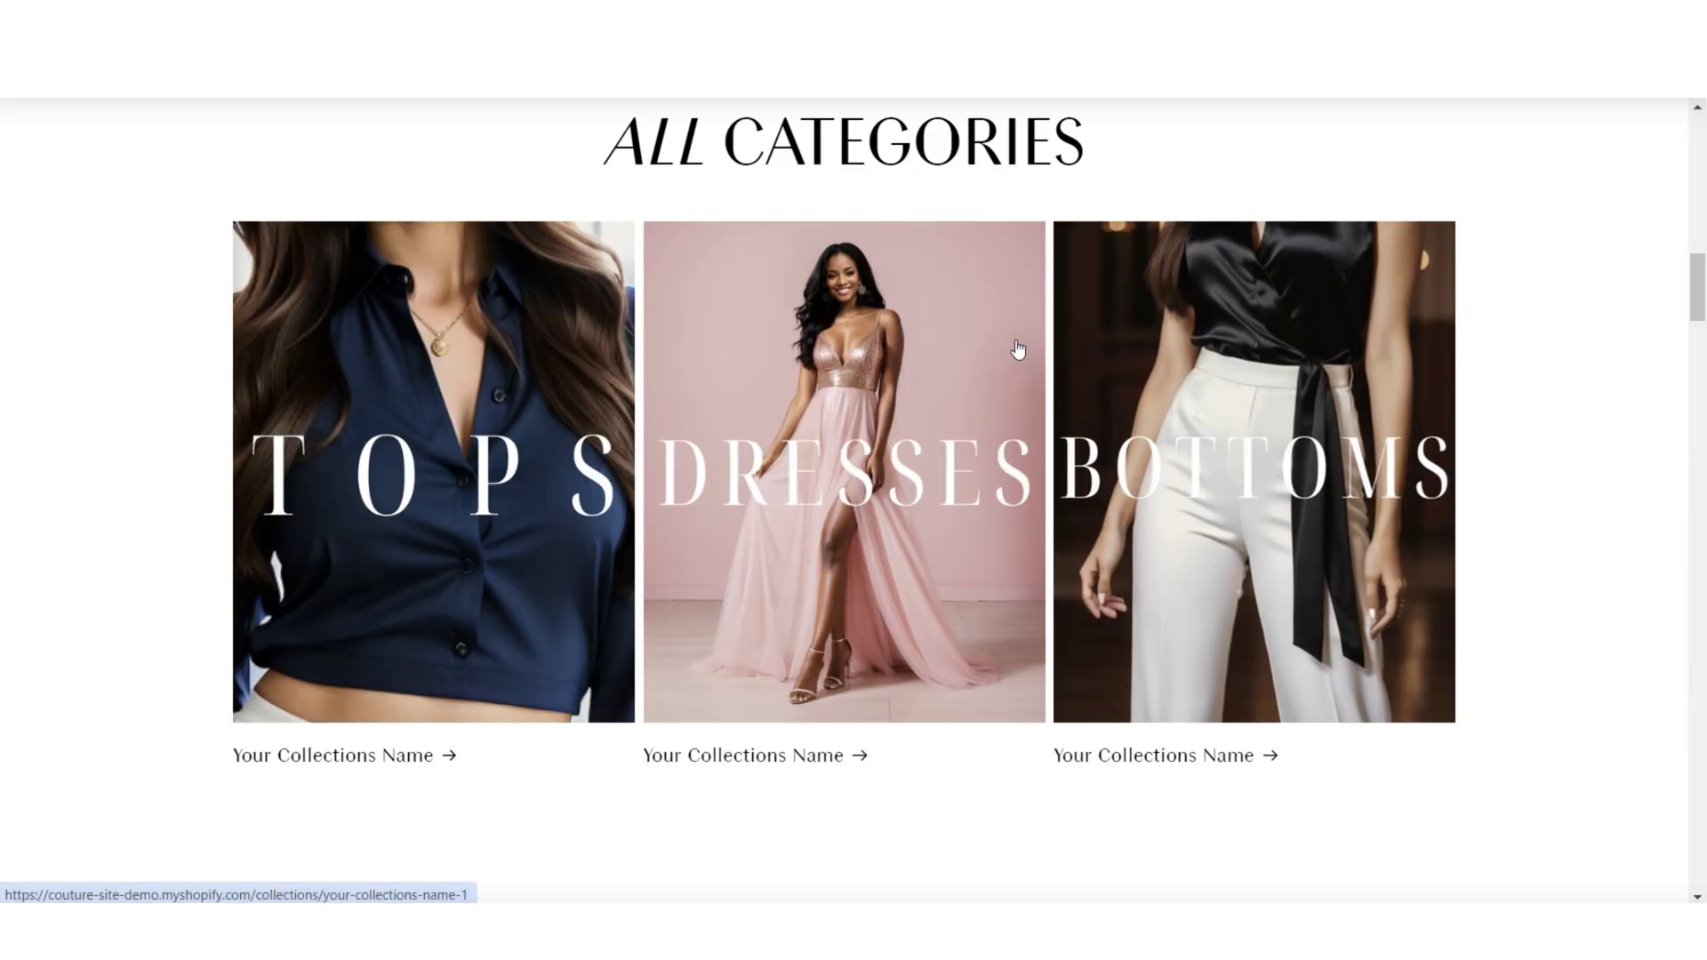
Step: Retry the View All Categories link, then bring up the add-section picker
scroll(1698, 393, up, 3)
scroll(1698, 394, down, 3)
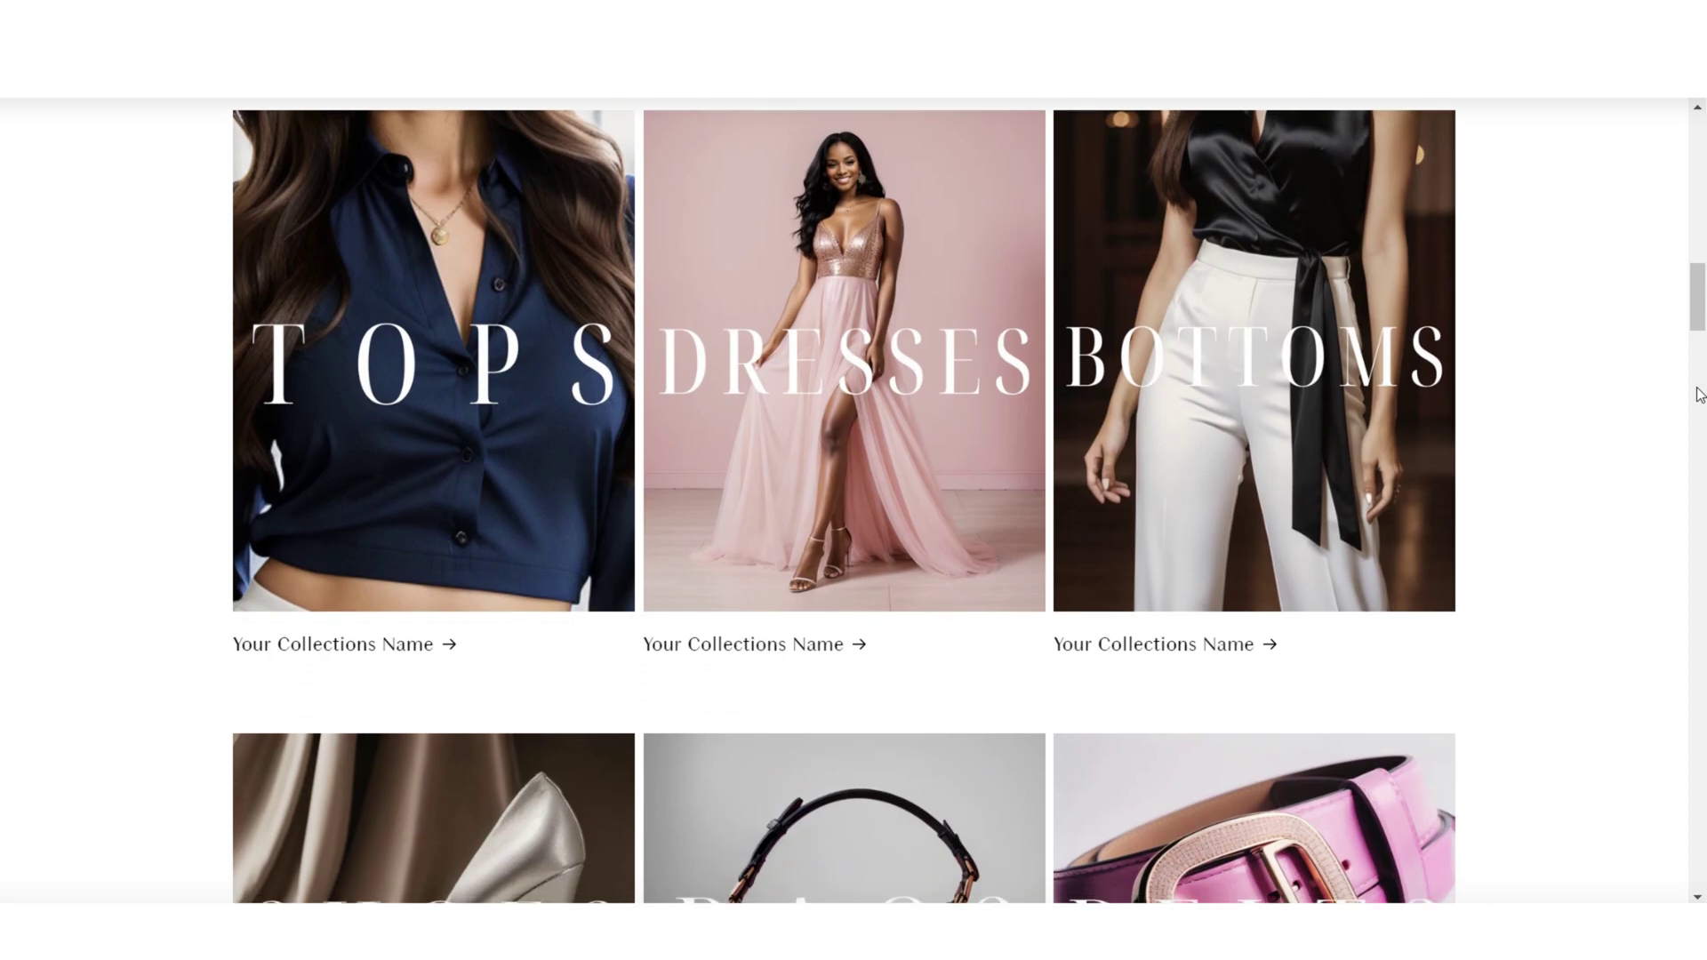
scroll(1699, 388, down, 1)
scroll(1654, 728, down, 5)
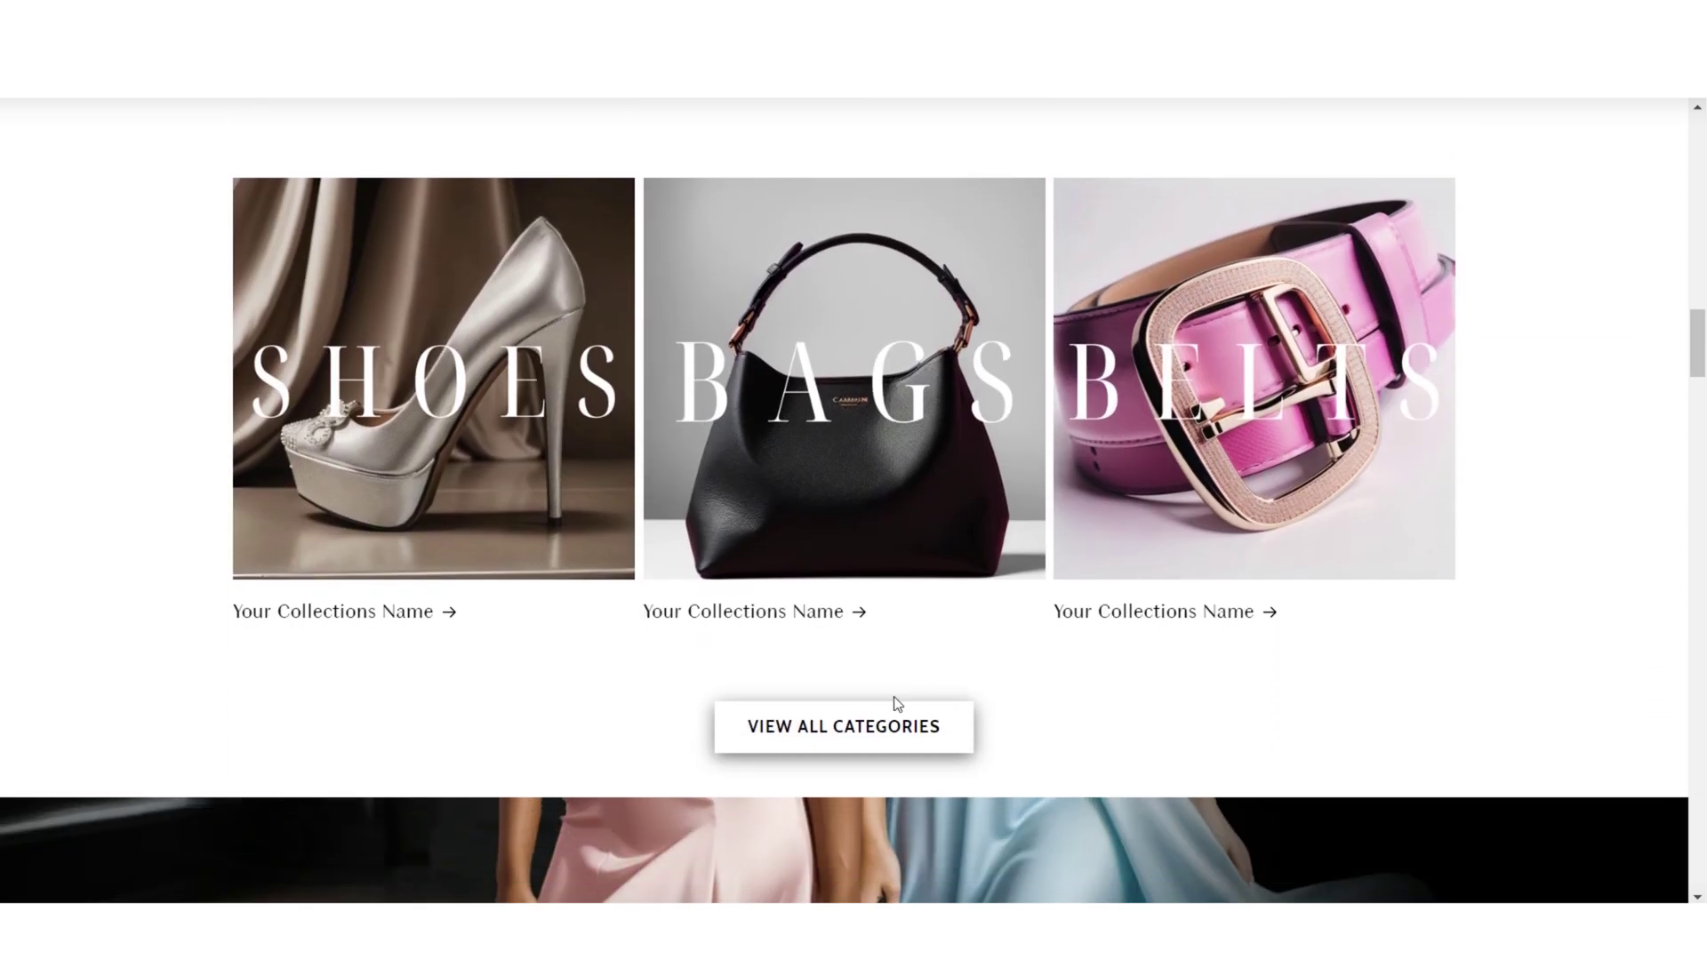
click(908, 735)
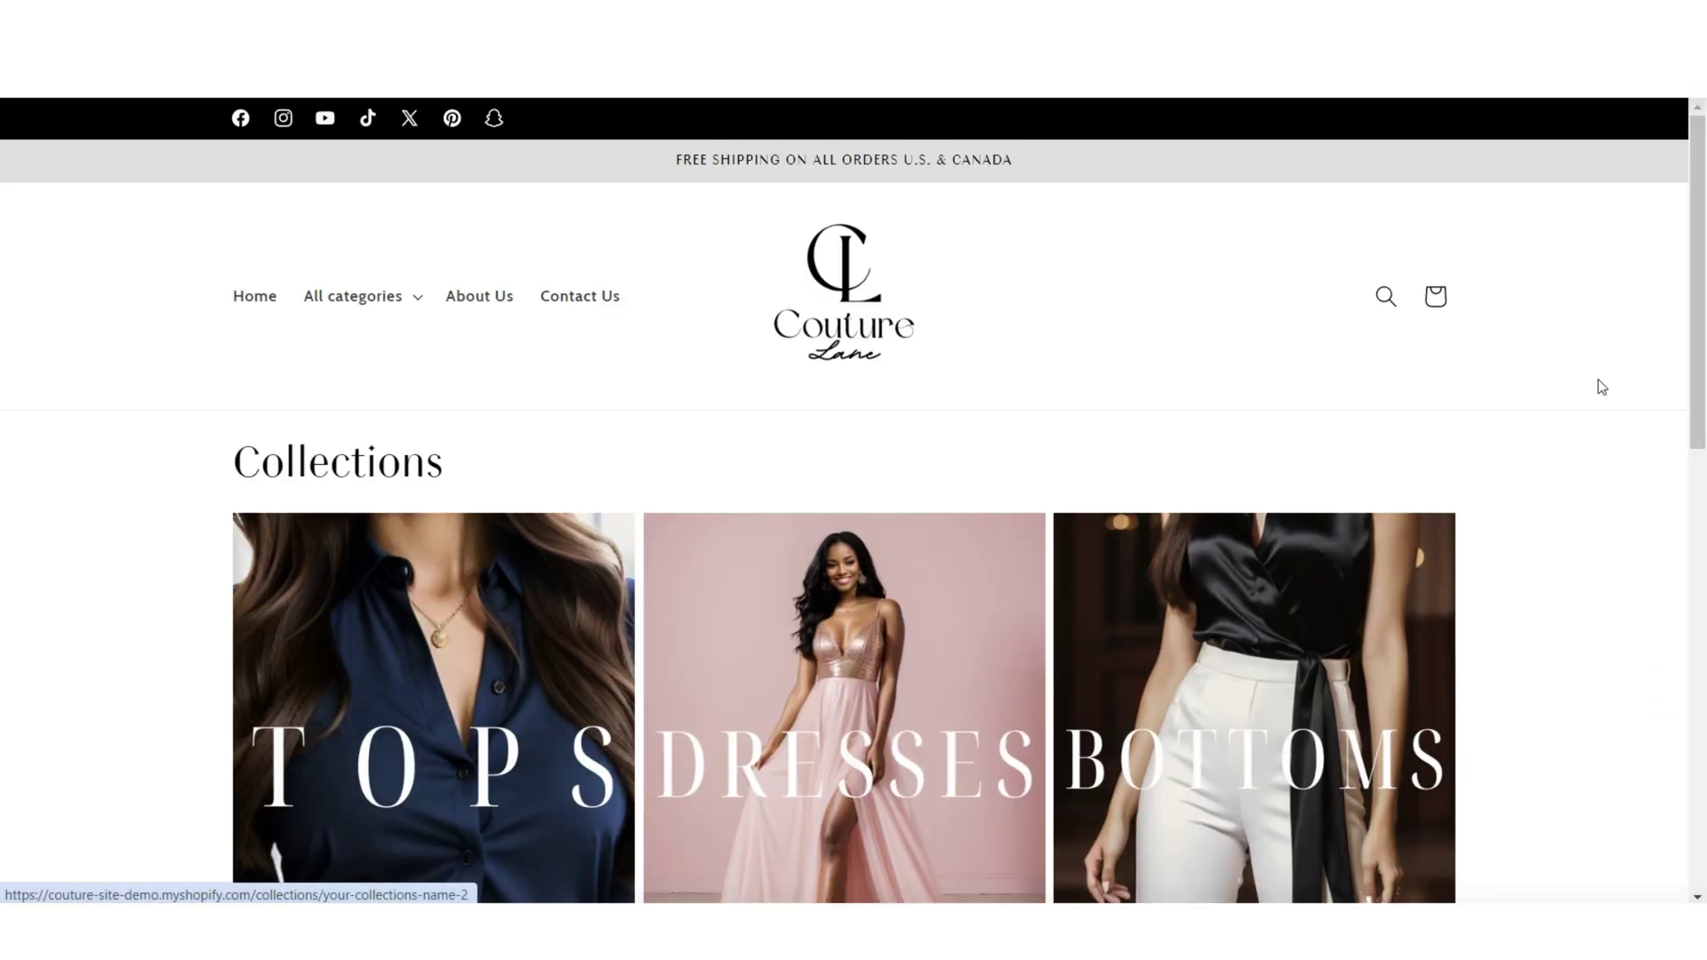
scroll(3, 380, down, 5)
scroll(4, 380, up, 6)
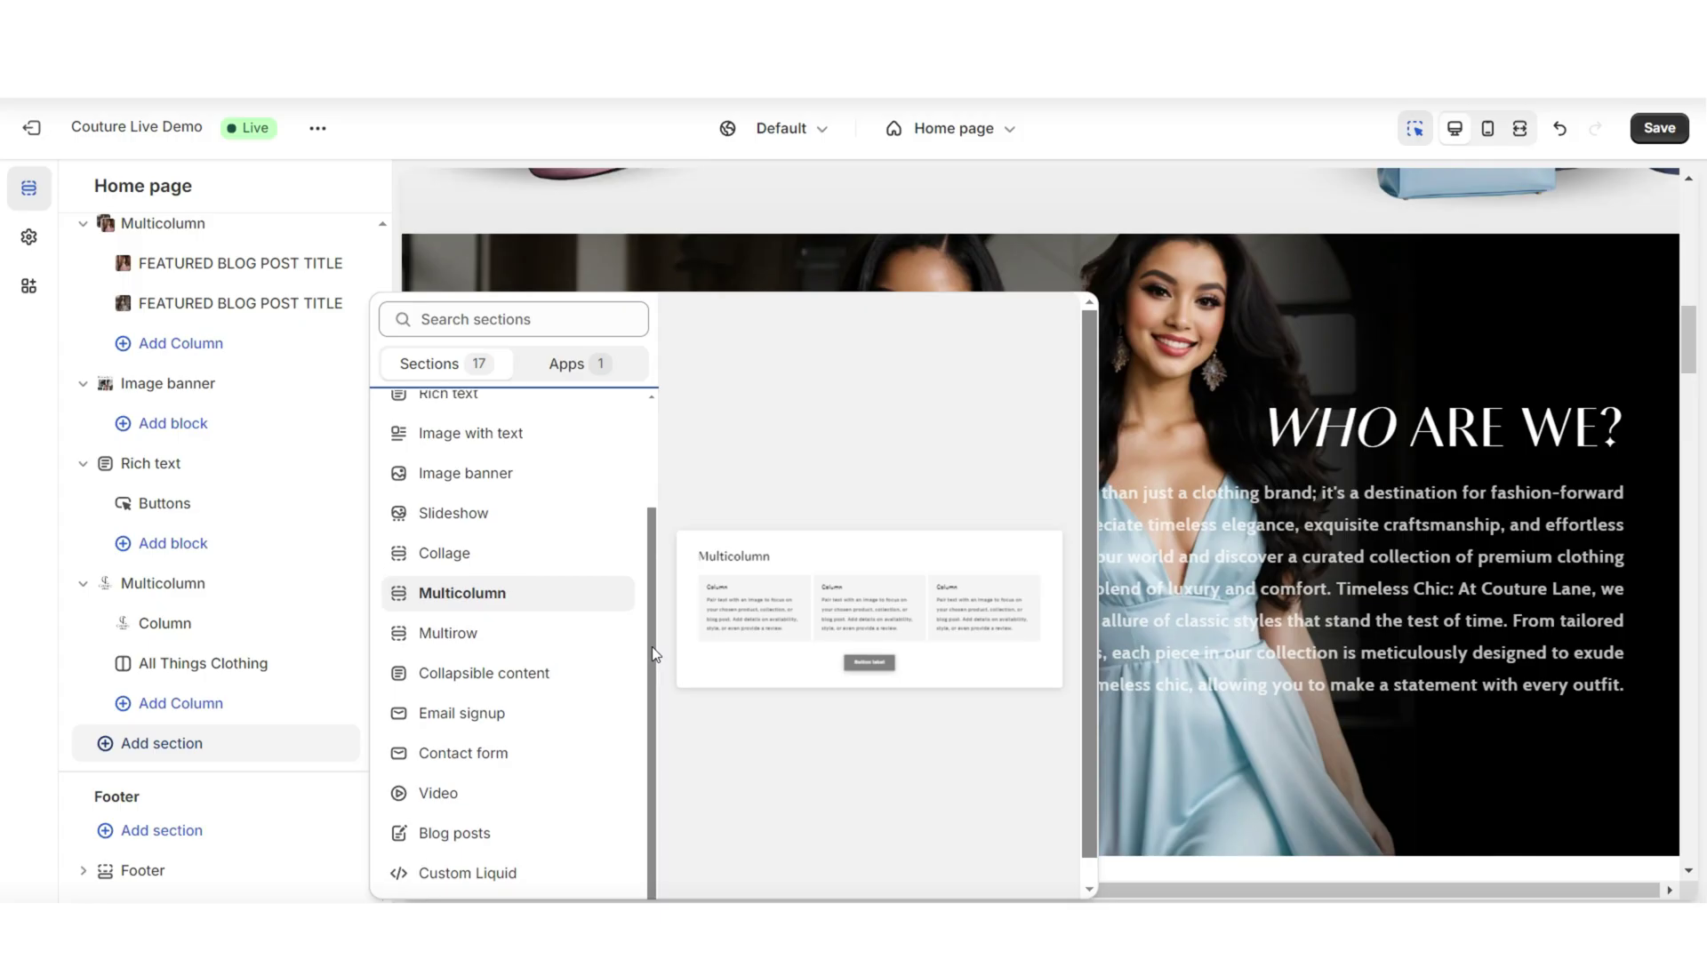
drag(655, 655, 656, 500)
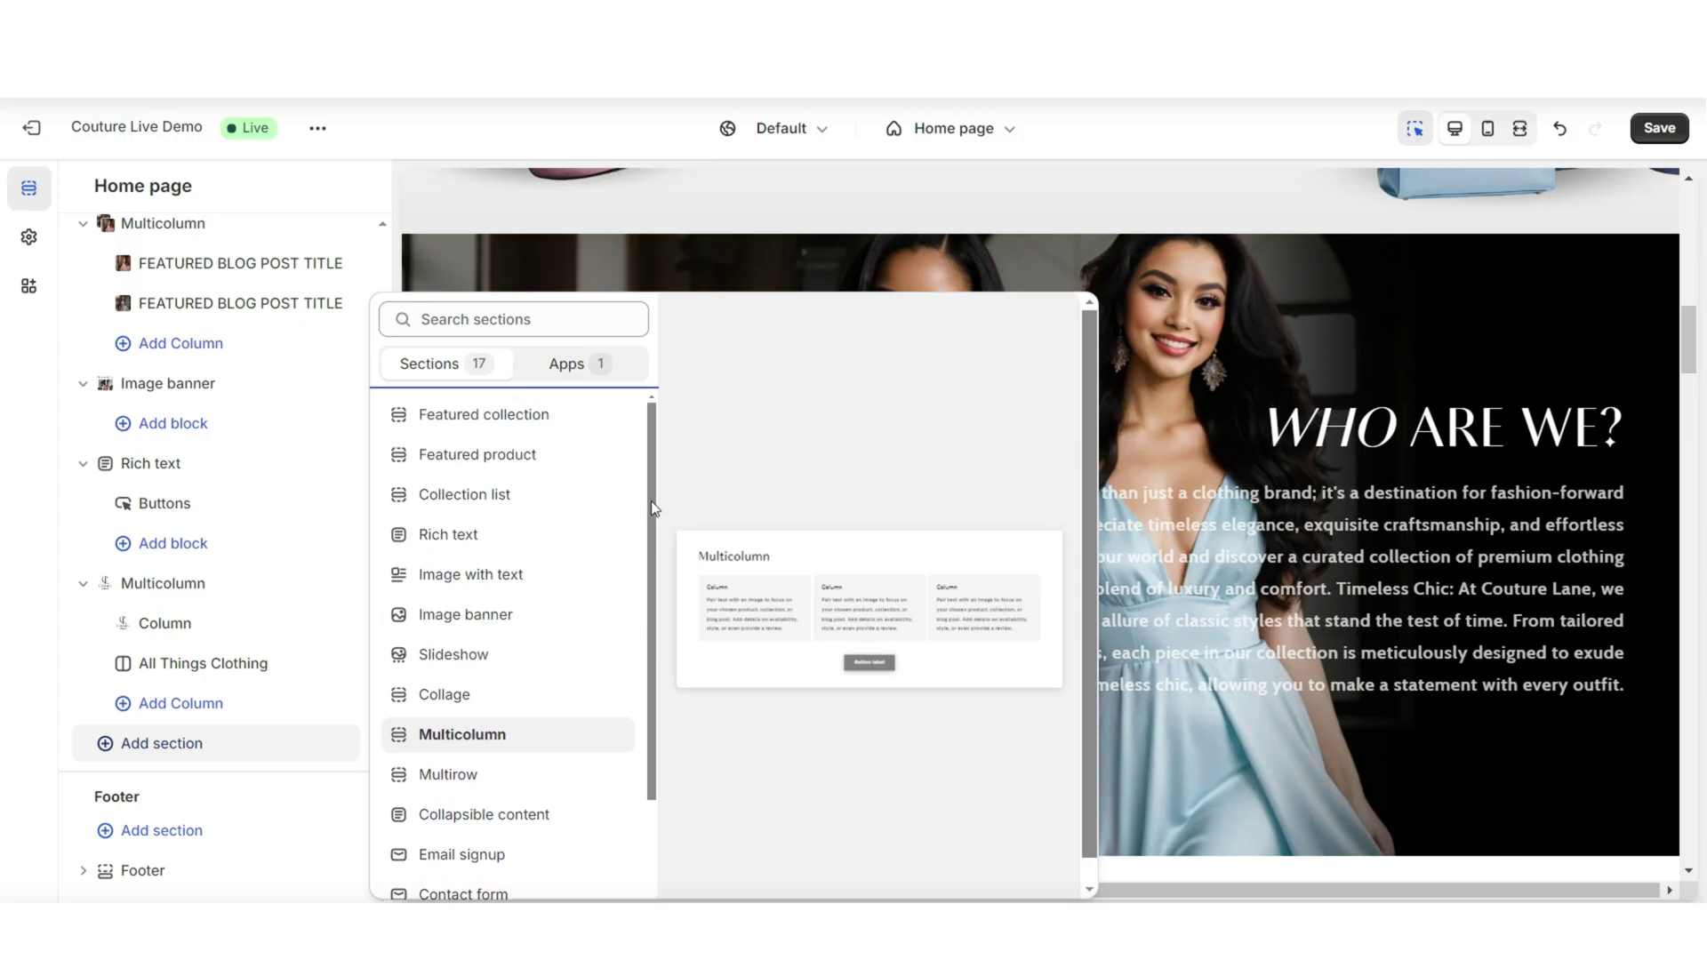
Step: Add a Collection list section headed All Categories with 3 columns and the View all button enabled
click(504, 508)
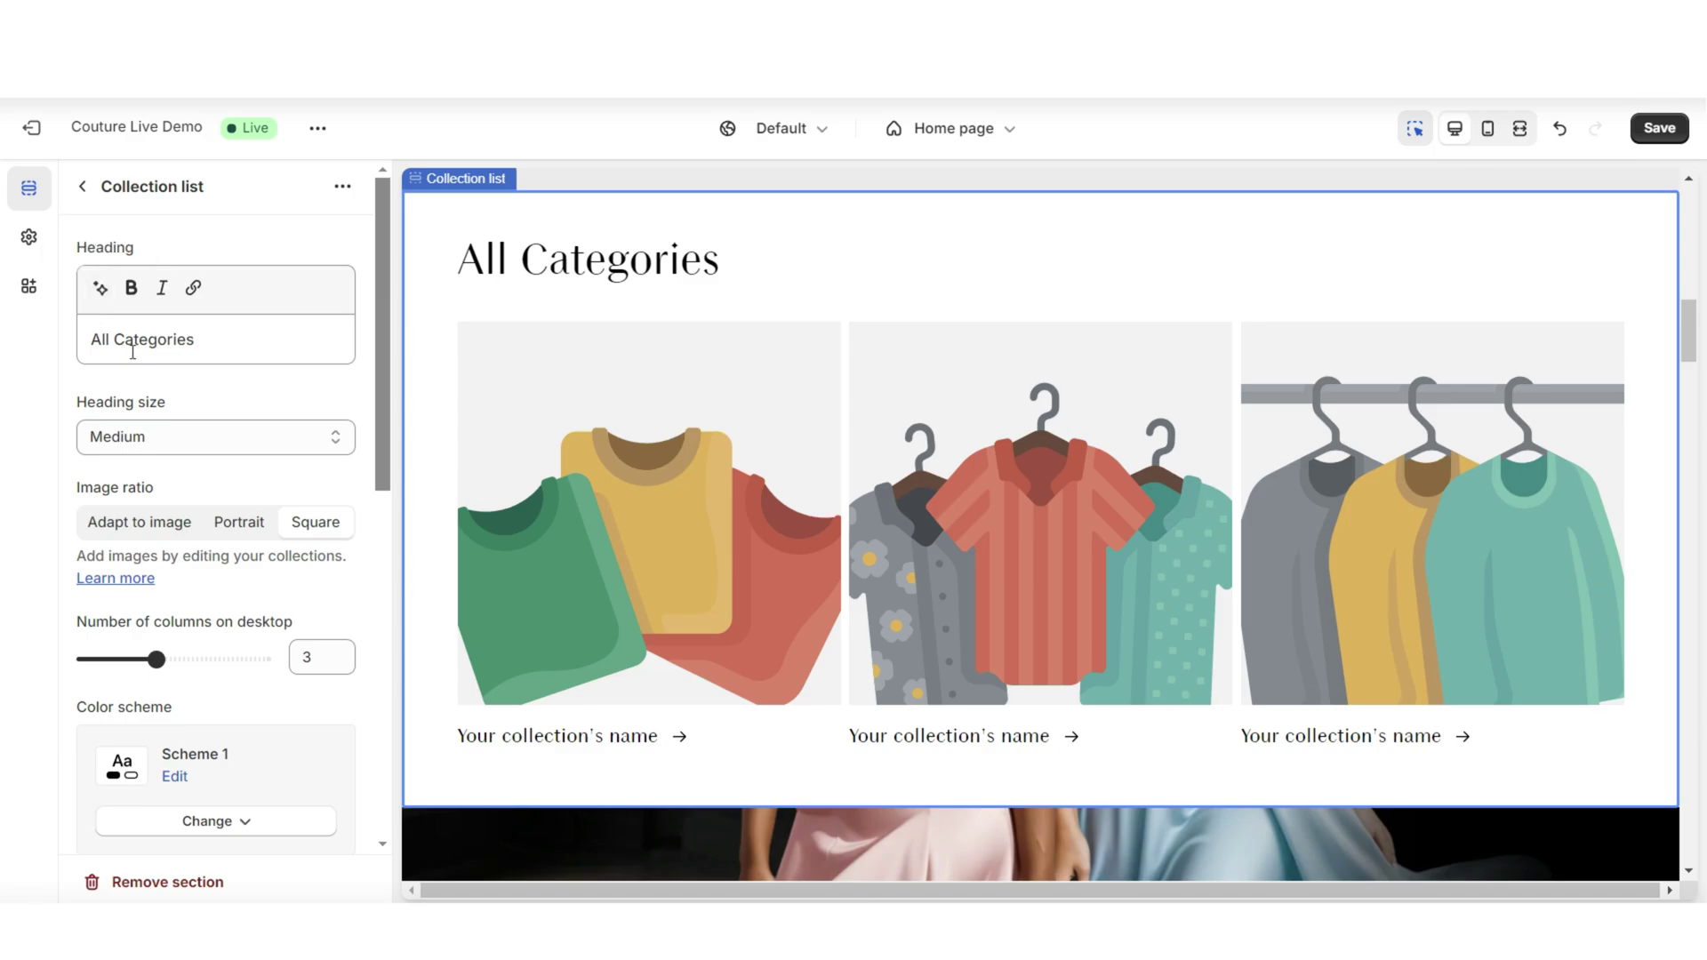
scroll(258, 416, down, 3)
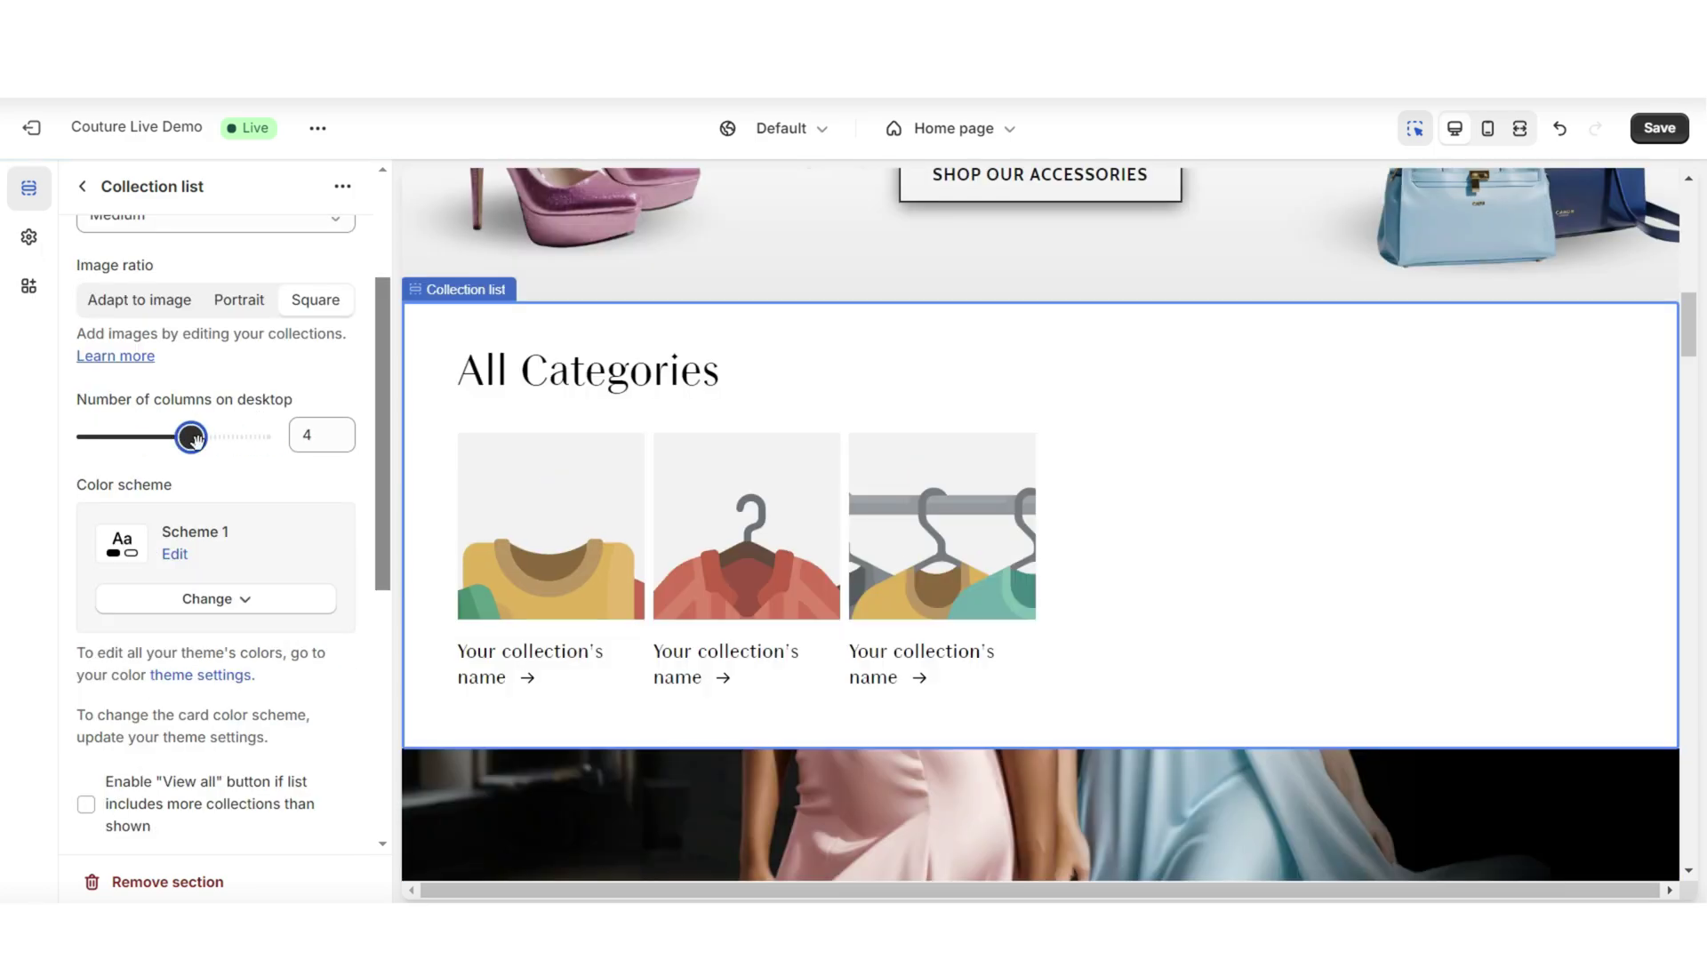
scroll(128, 566, down, 3)
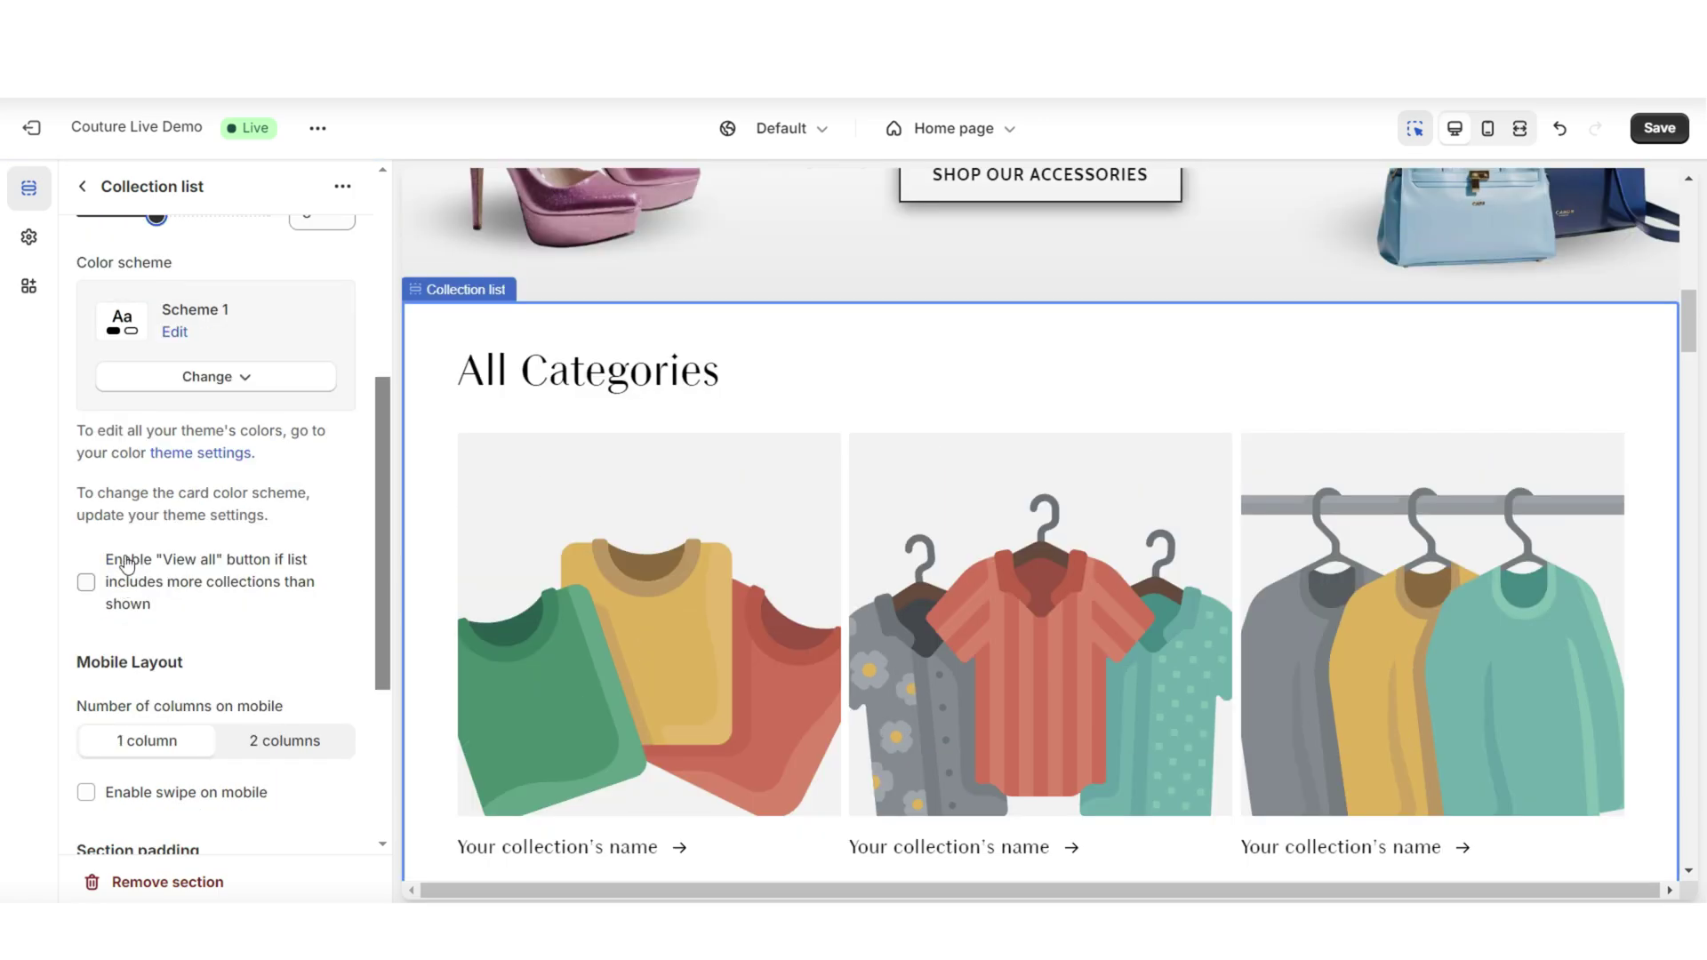
click(86, 583)
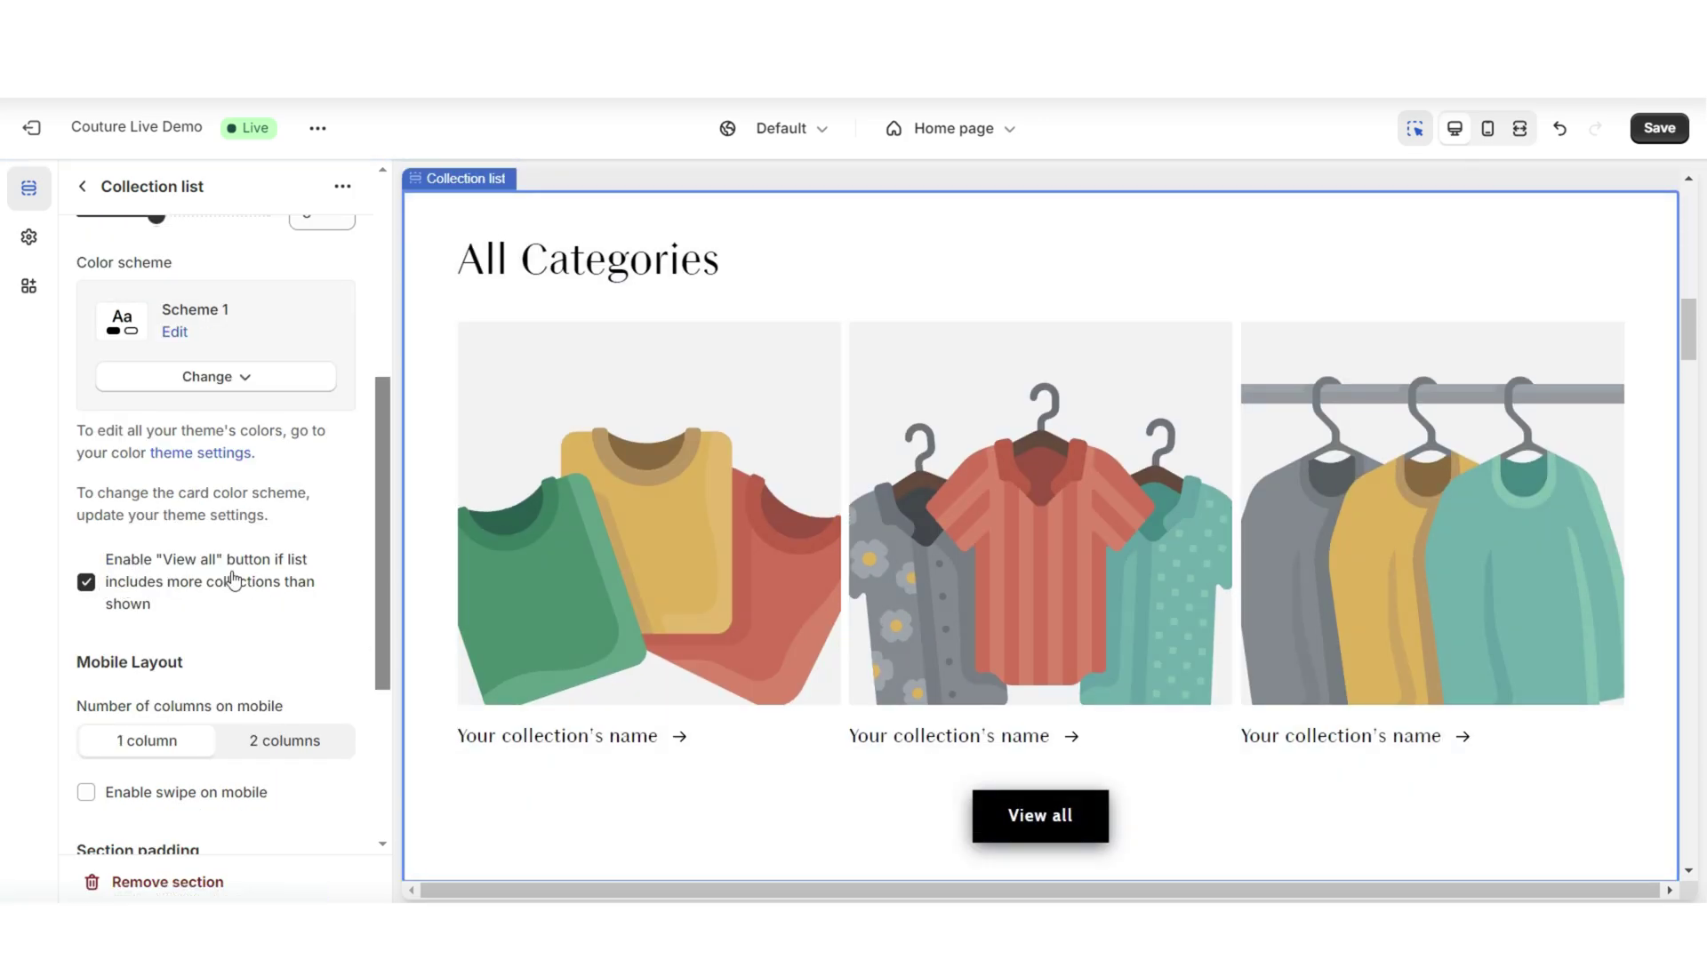
Step: Switch the template picker to the Collections list page and look it over
click(1553, 571)
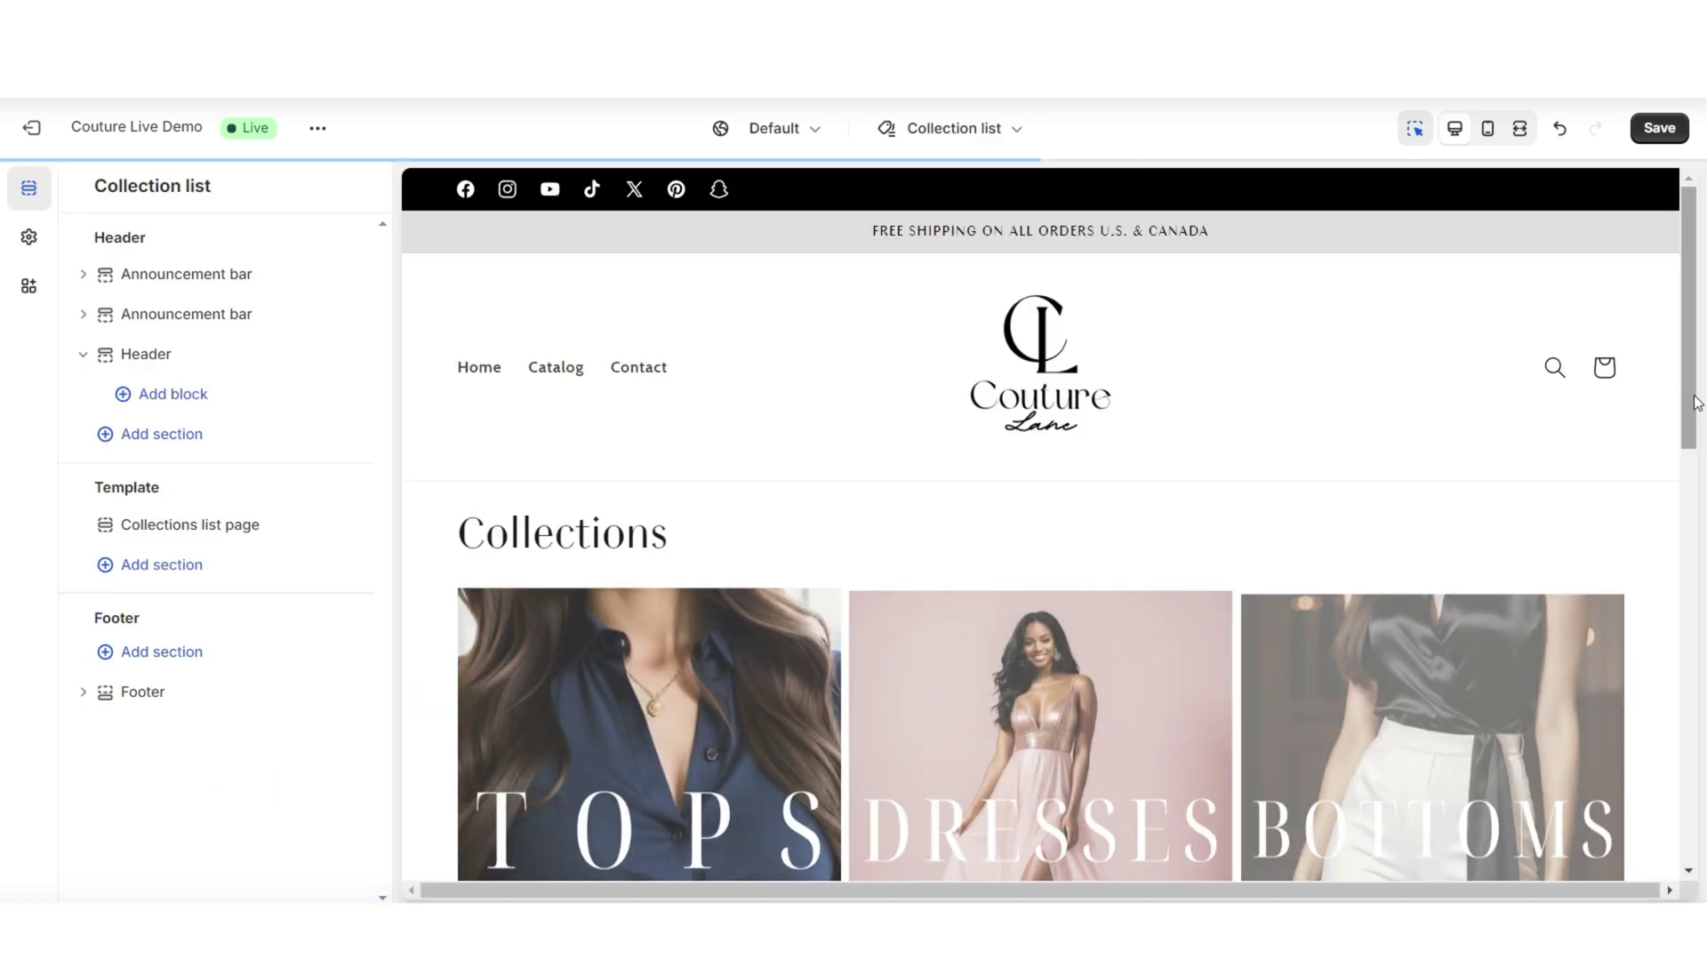
scroll(1694, 402, down, 7)
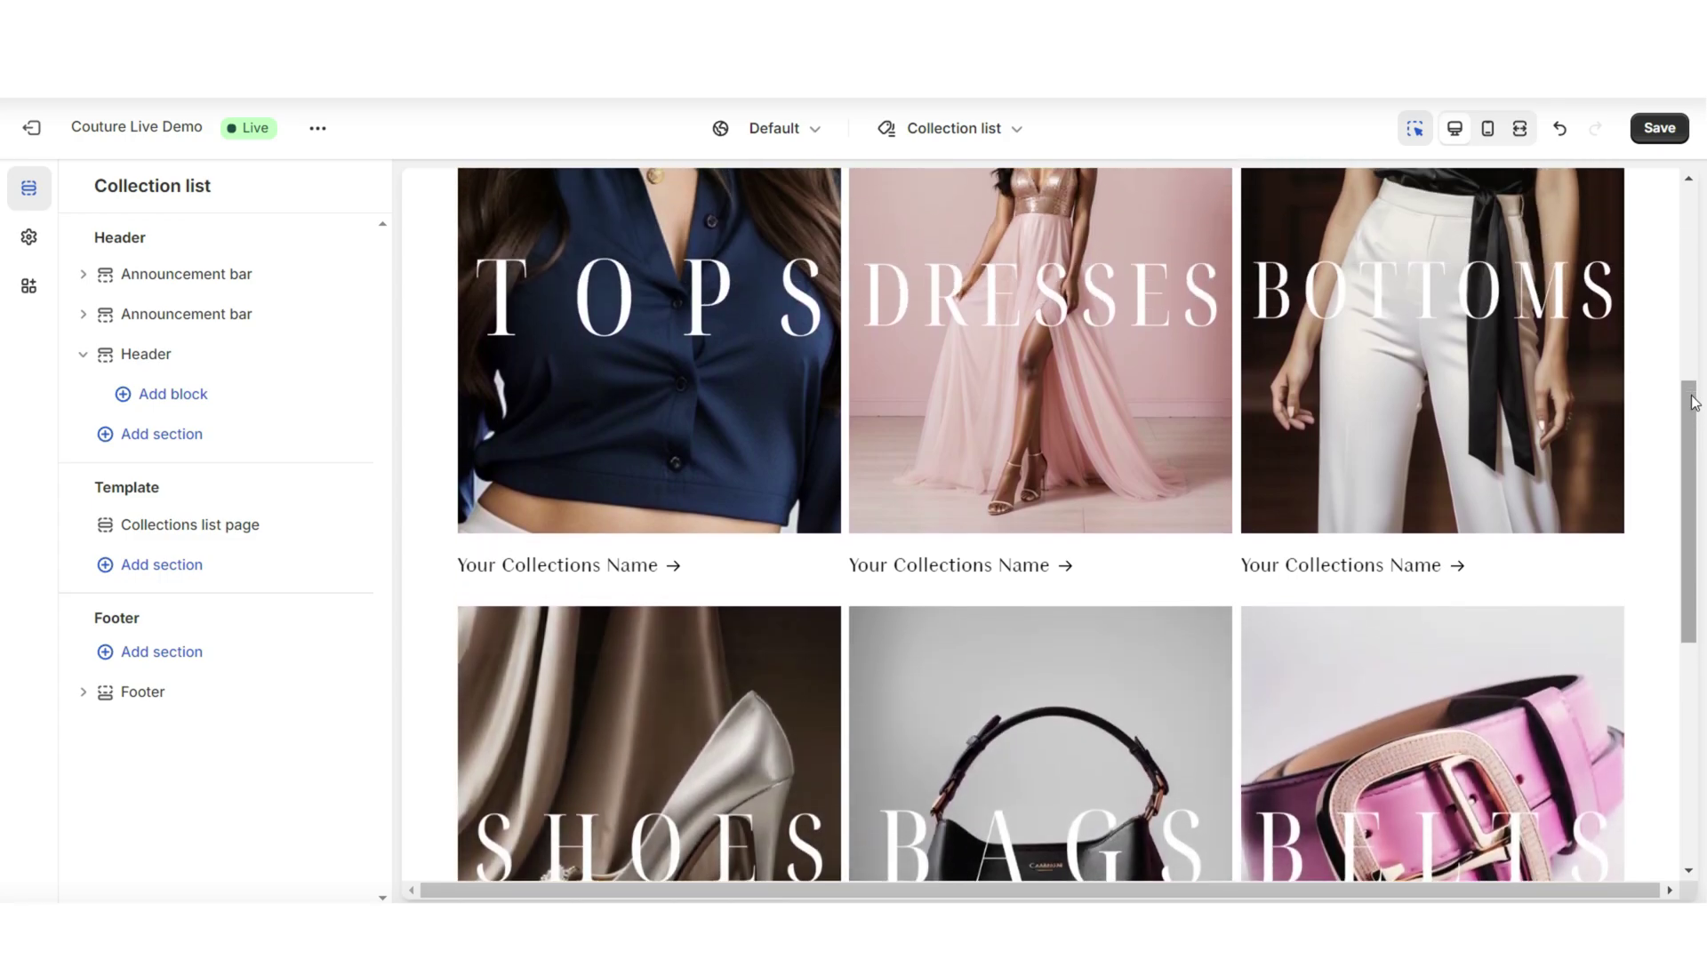
scroll(1631, 369, up, 10)
Step: Return to the Home page template, open the first collection card, and review the storefront
key(alt+Left)
click(591, 491)
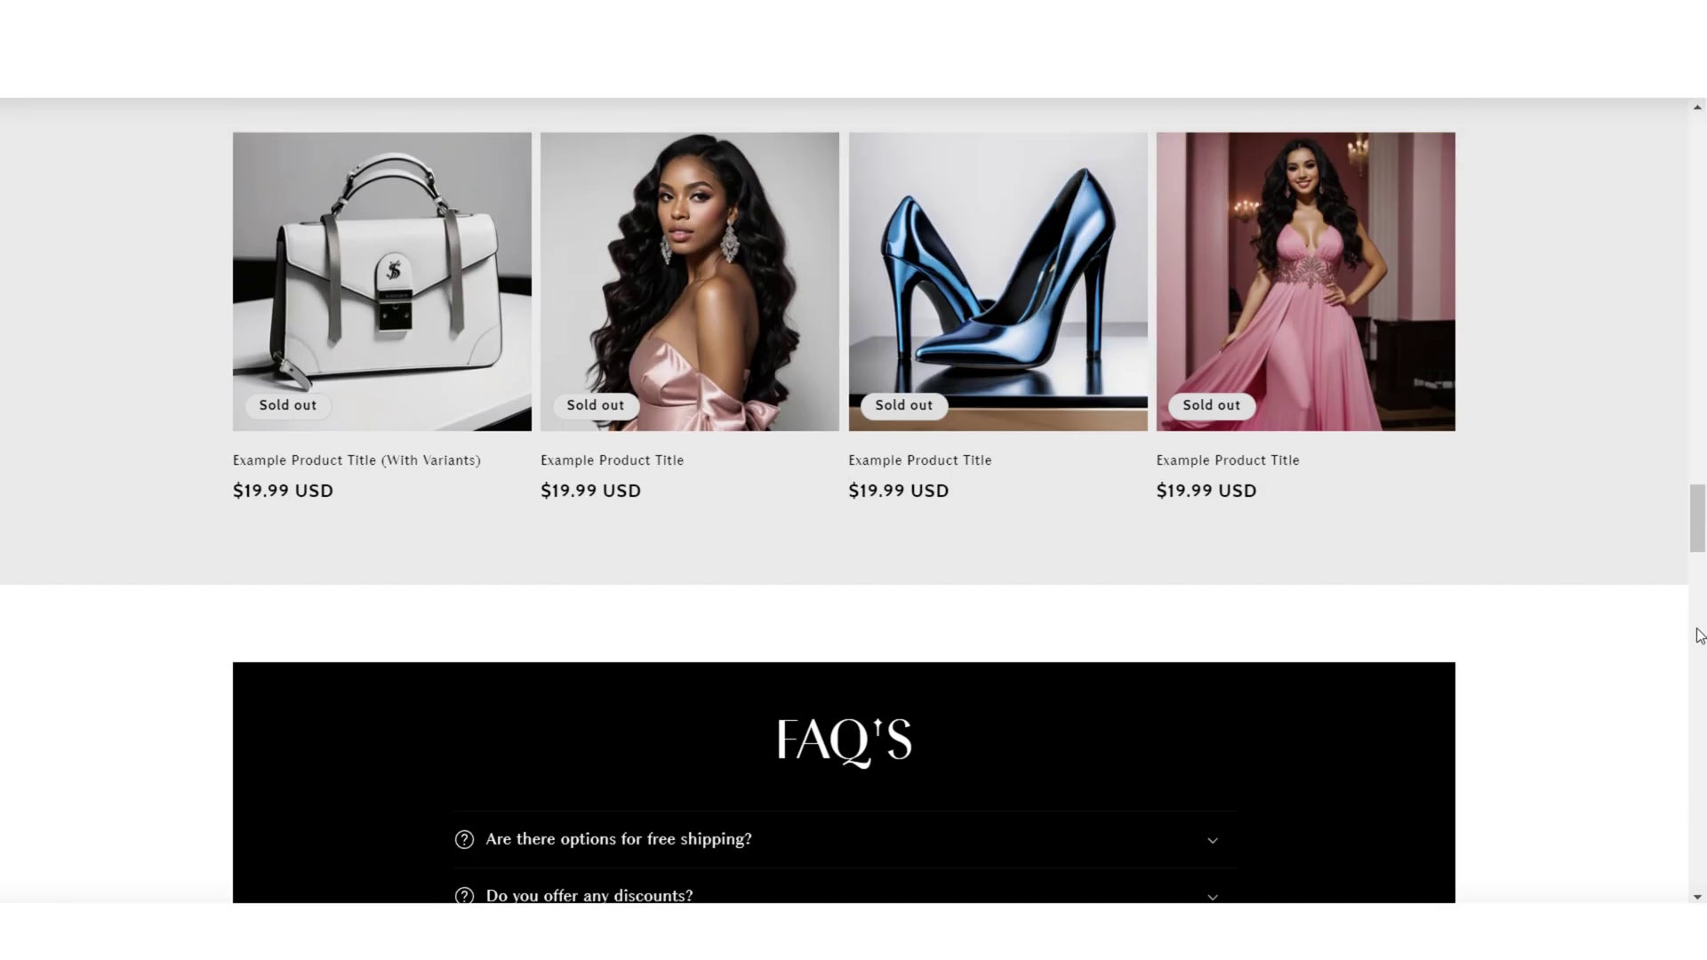
scroll(1698, 635, down, 5)
scroll(1698, 635, down, 10)
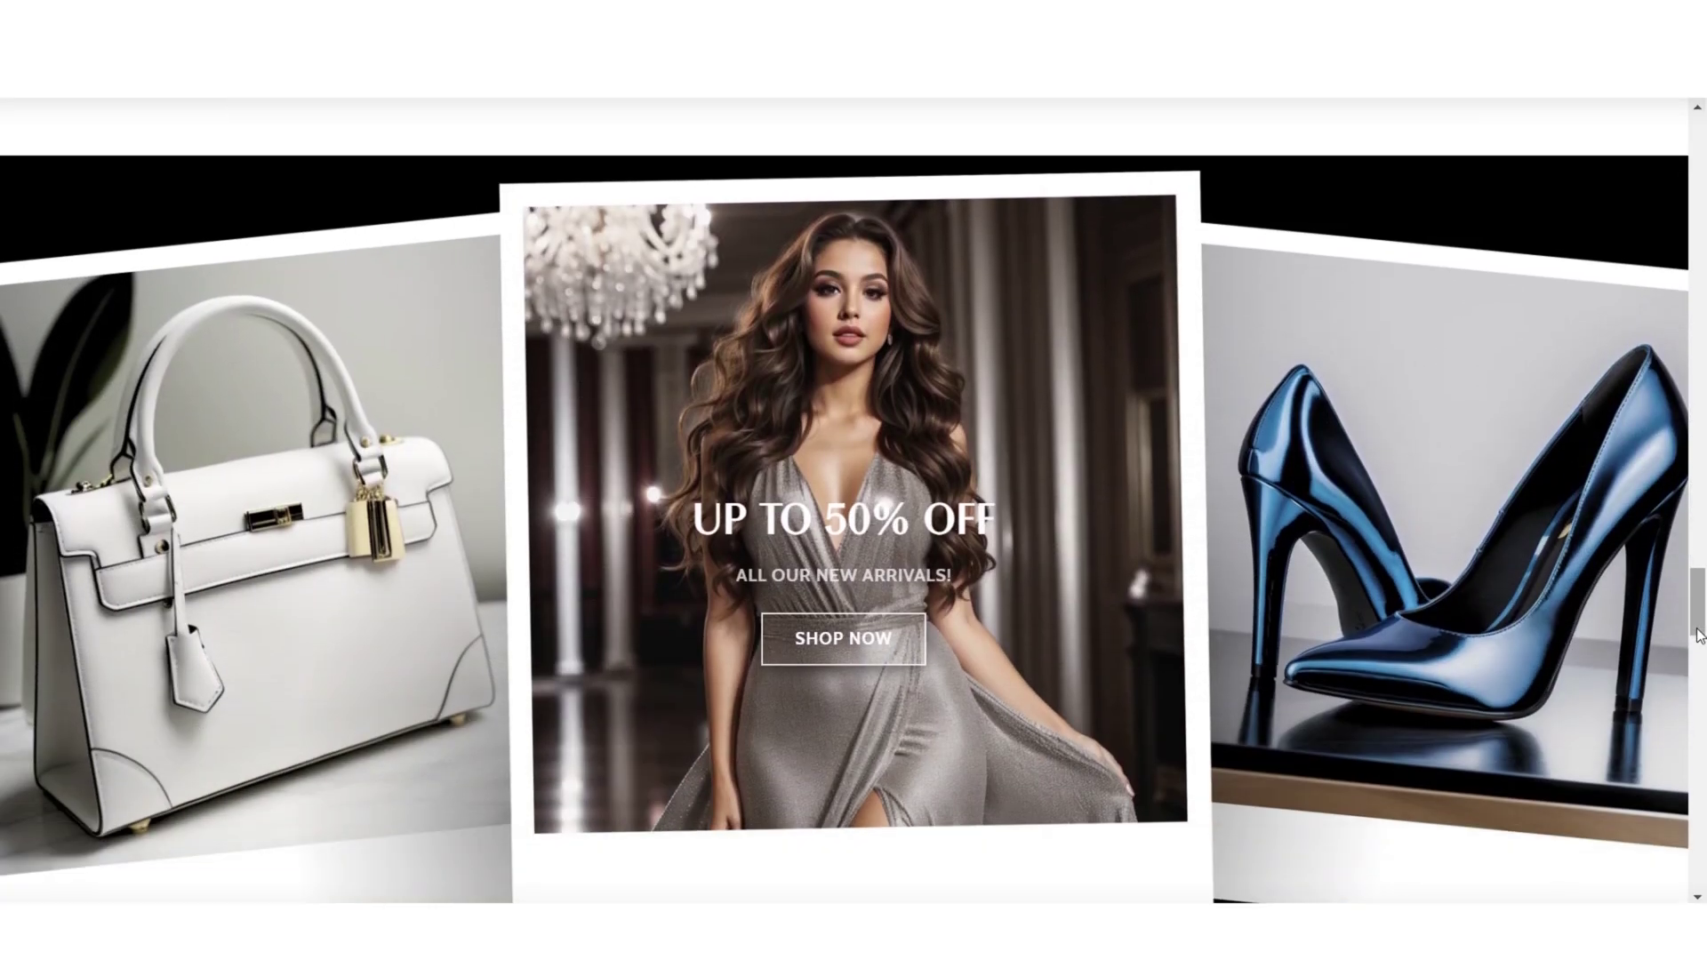
scroll(1698, 635, down, 3)
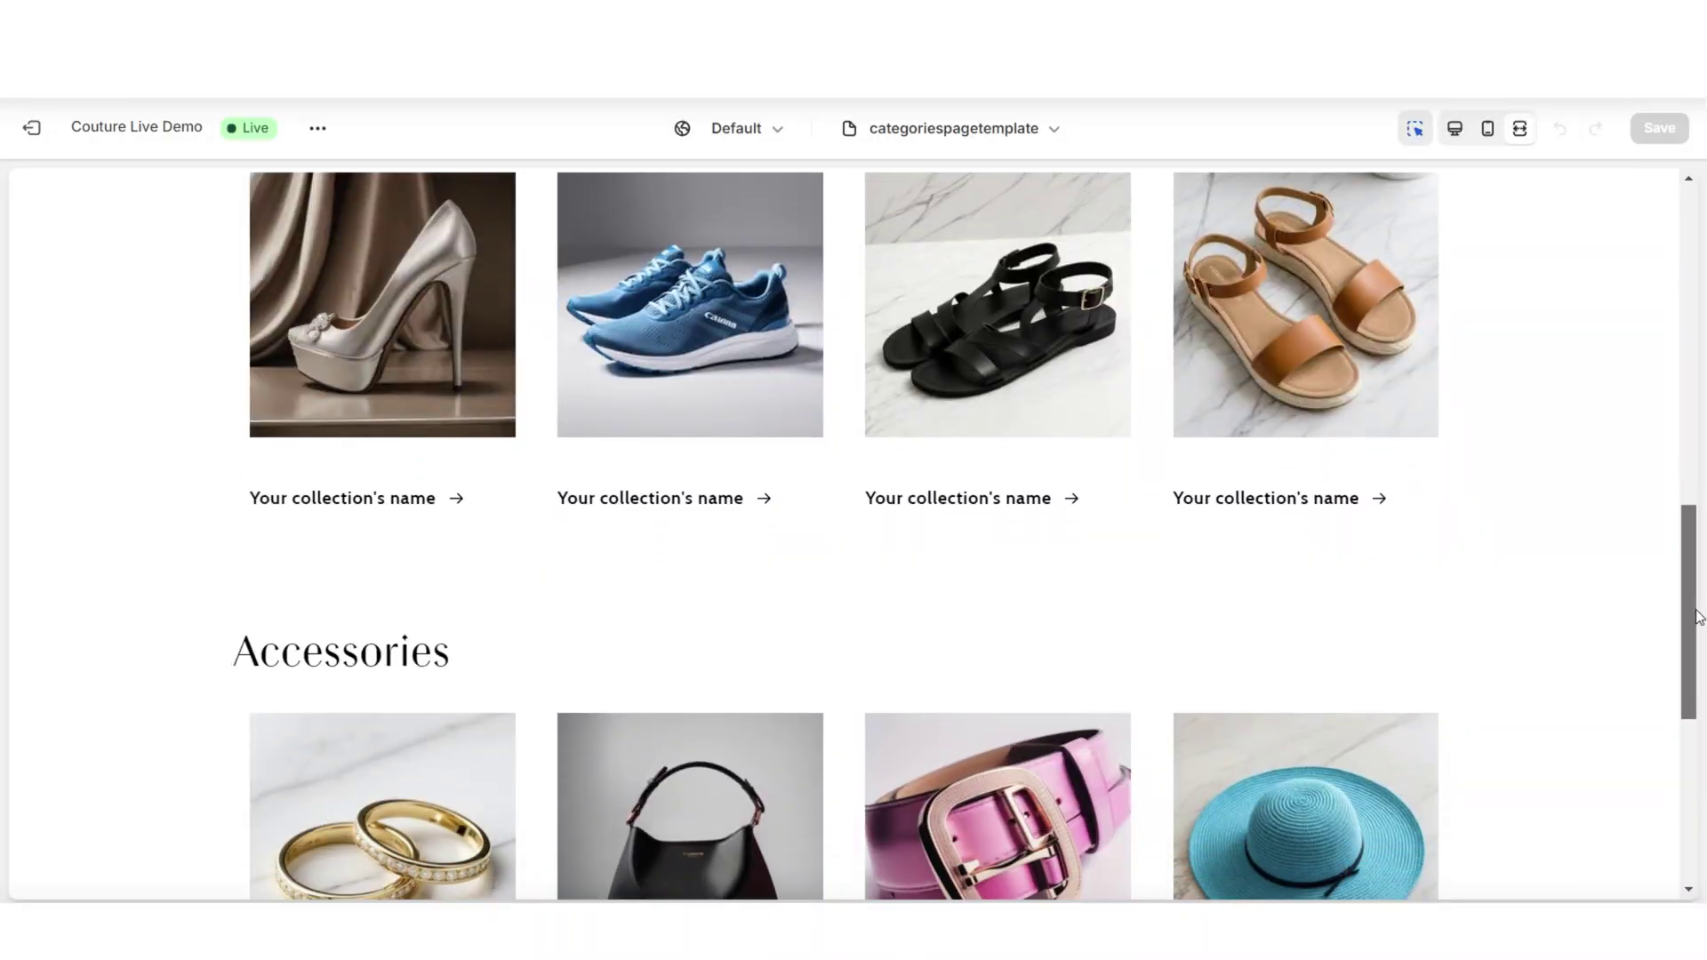
Step: Leave the theme editor for the admin Themes page showing Couture Live Demo
drag(1694, 623, 1694, 485)
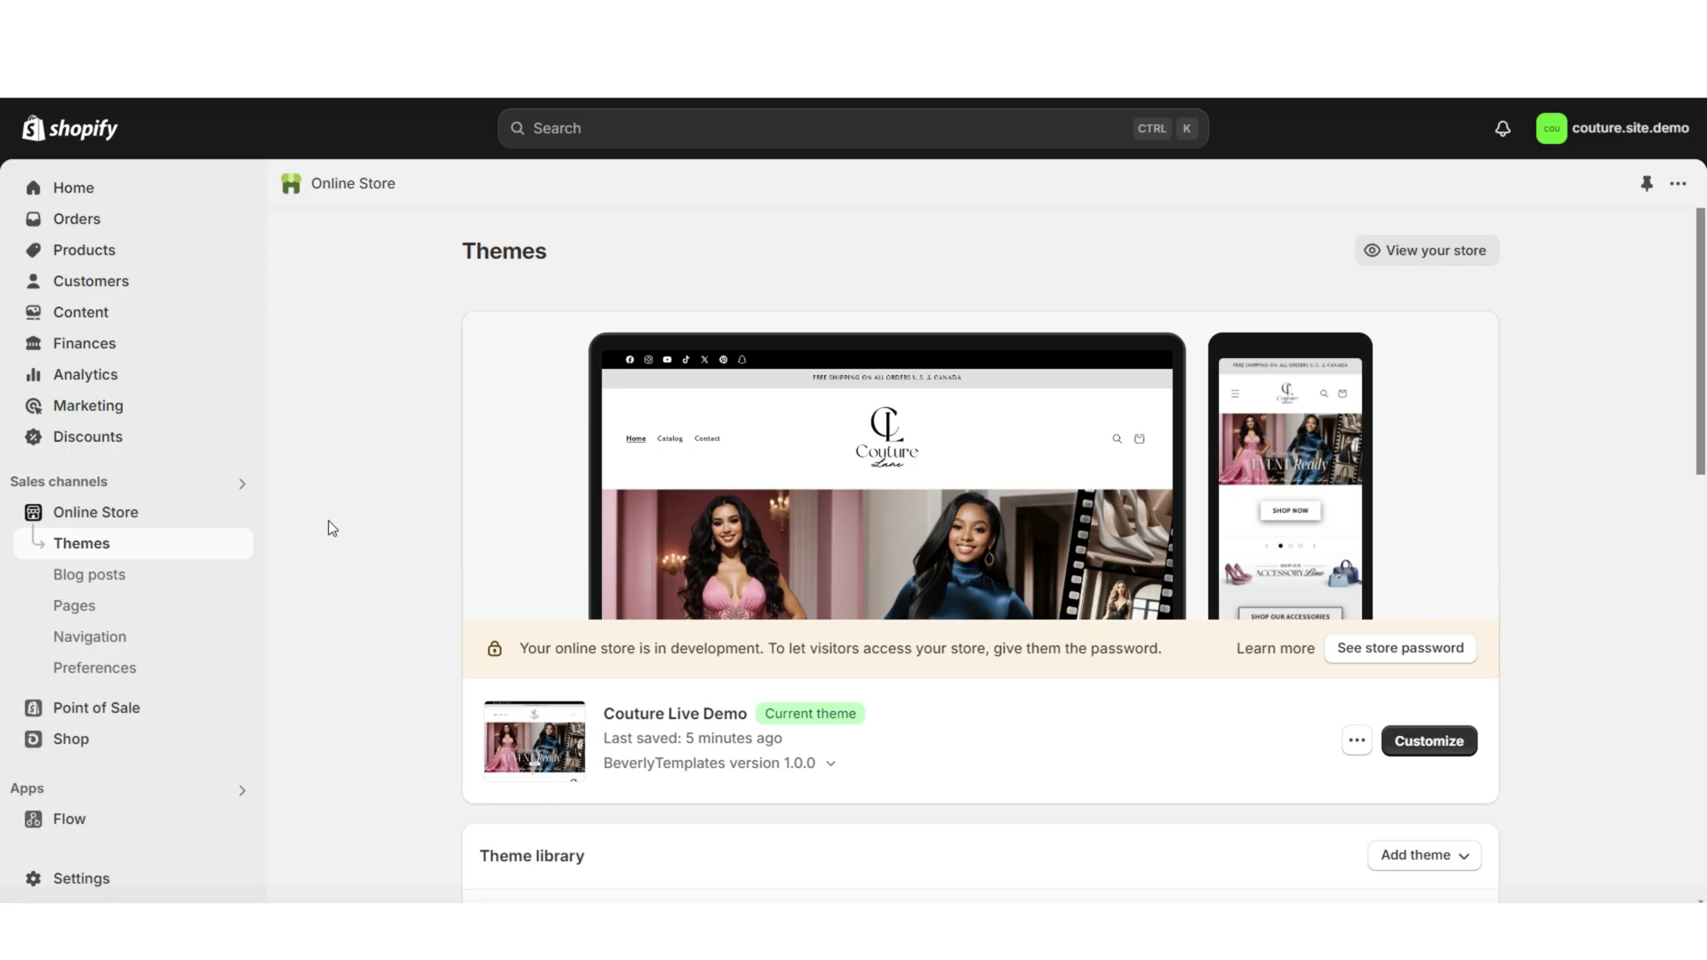
Step: Create and save a new store page titled All Categories
click(184, 608)
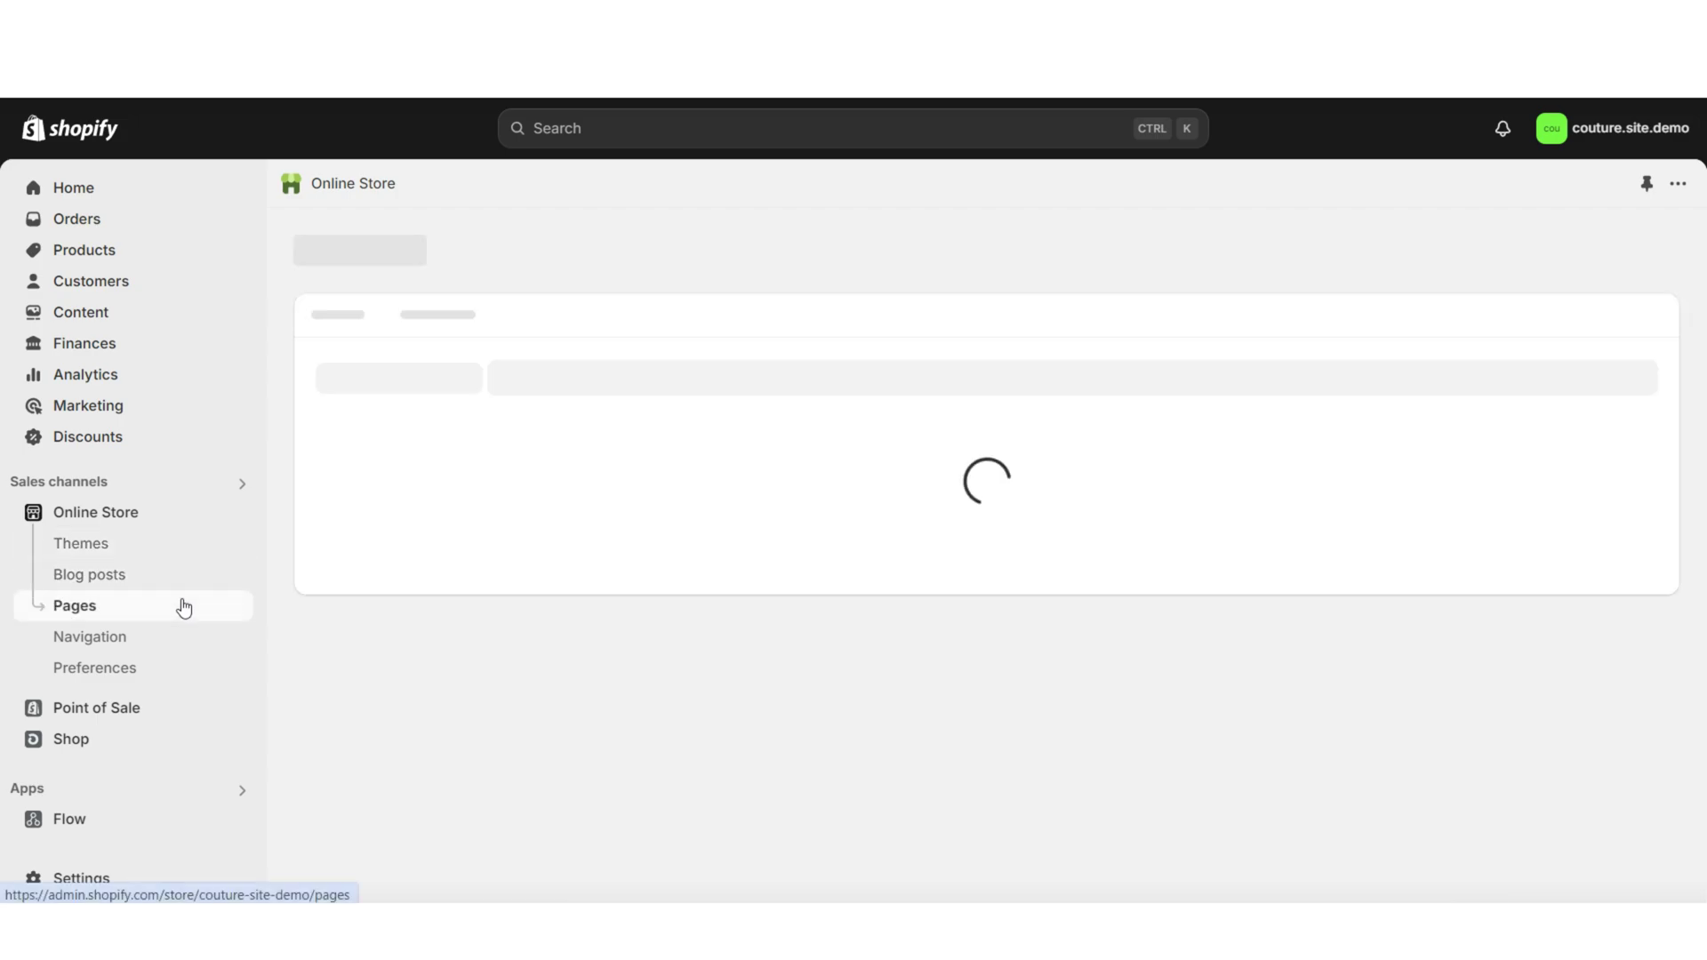
click(1626, 250)
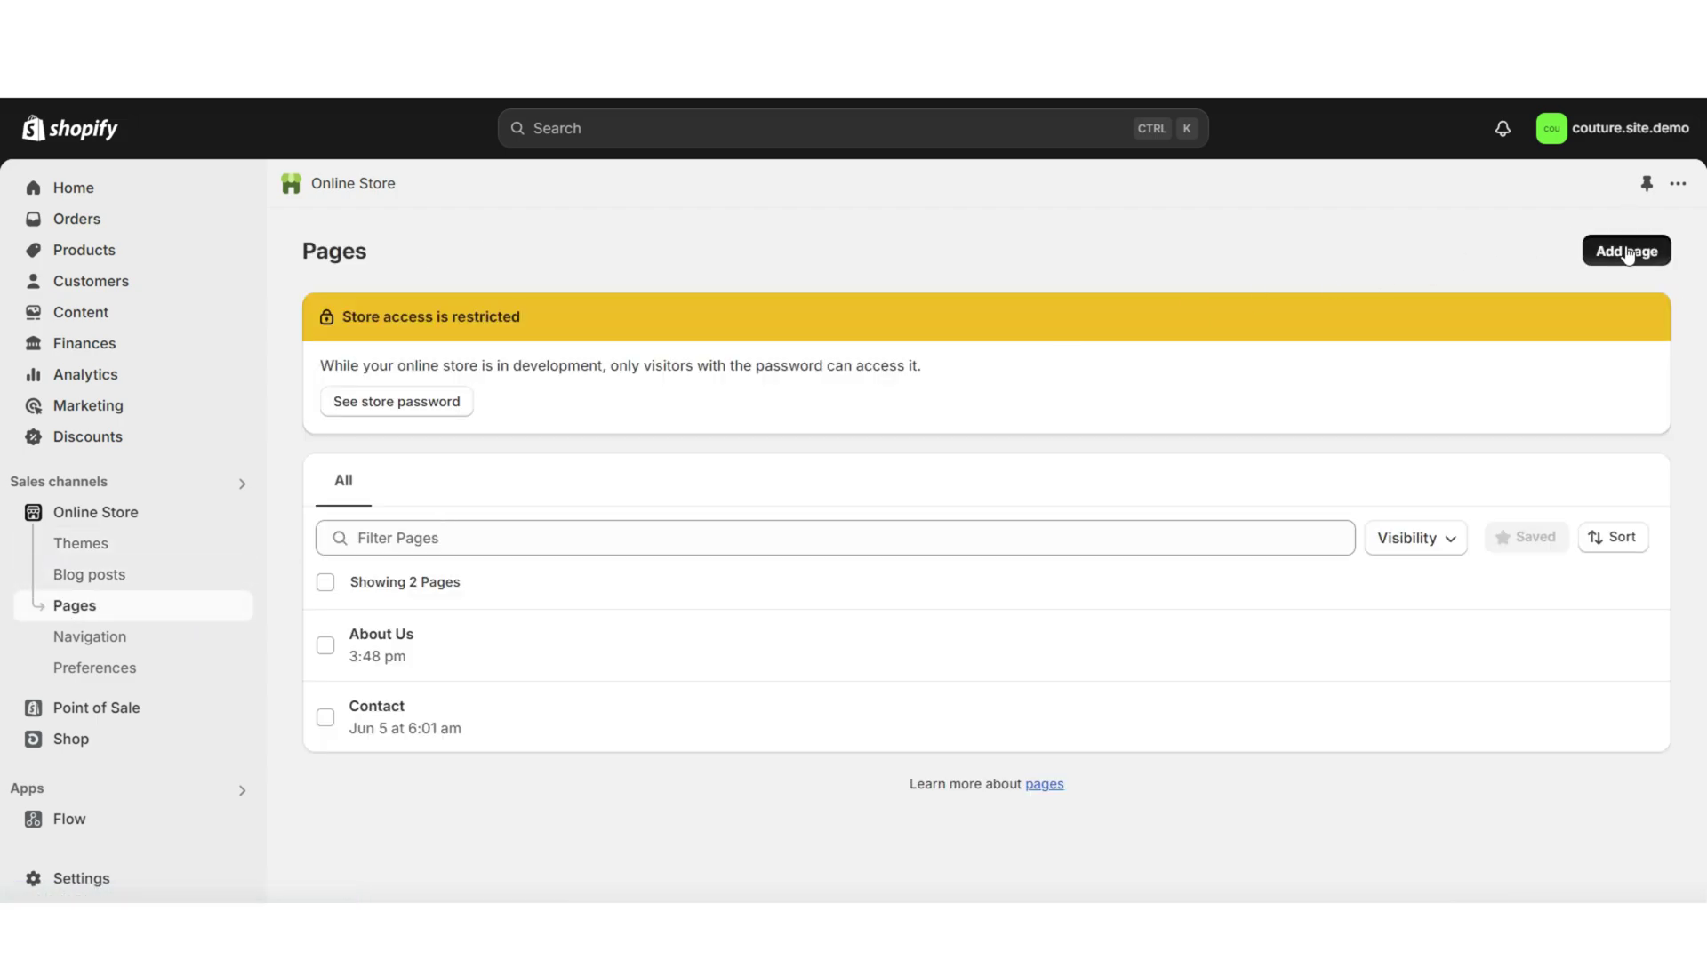
click(811, 356)
text(All Categories)
click(1175, 128)
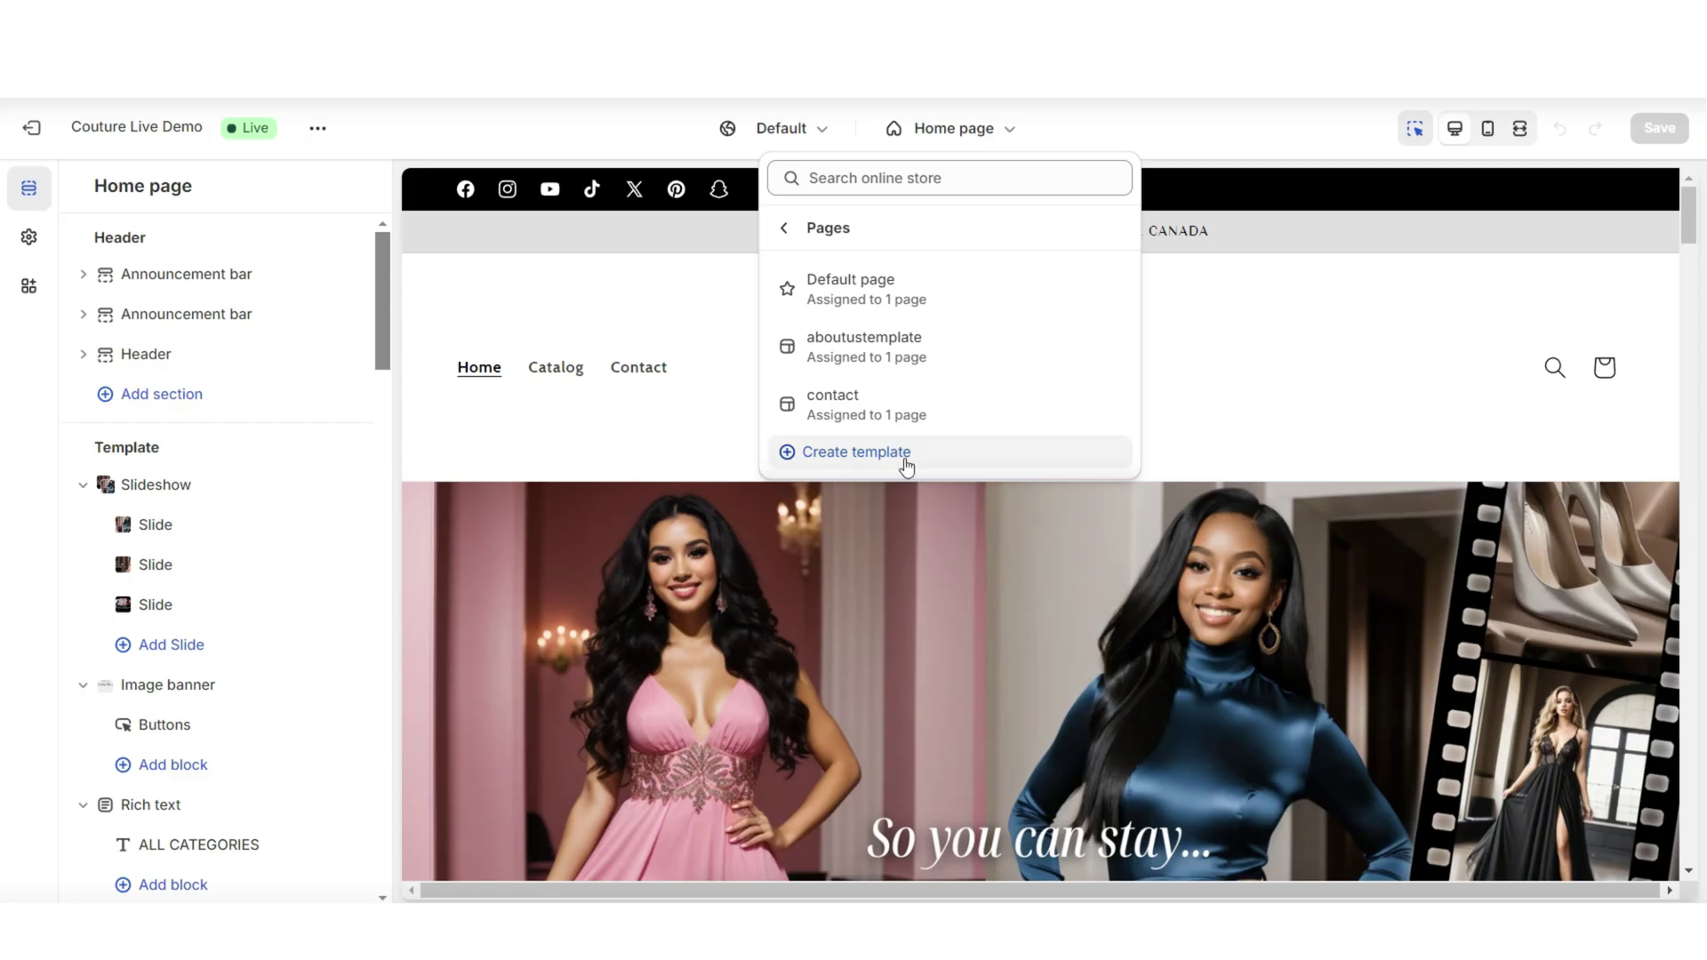
Step: Create the categoriespagetemplate page template, assign it to All Categories, and save
click(904, 457)
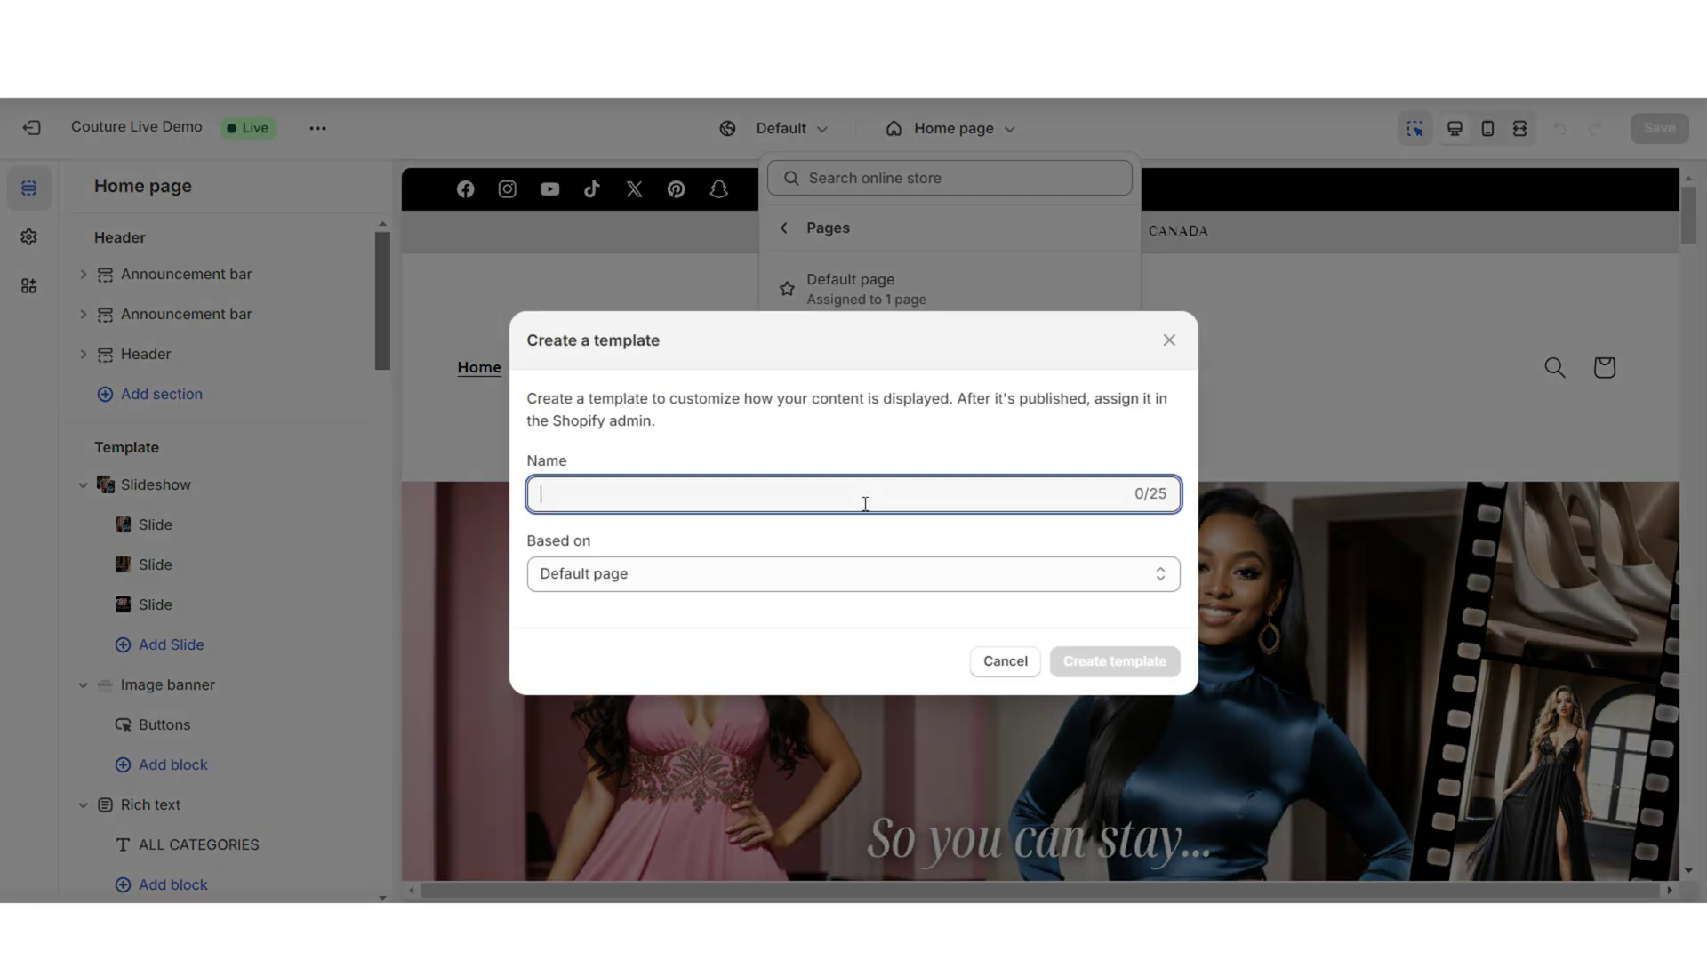
click(1112, 660)
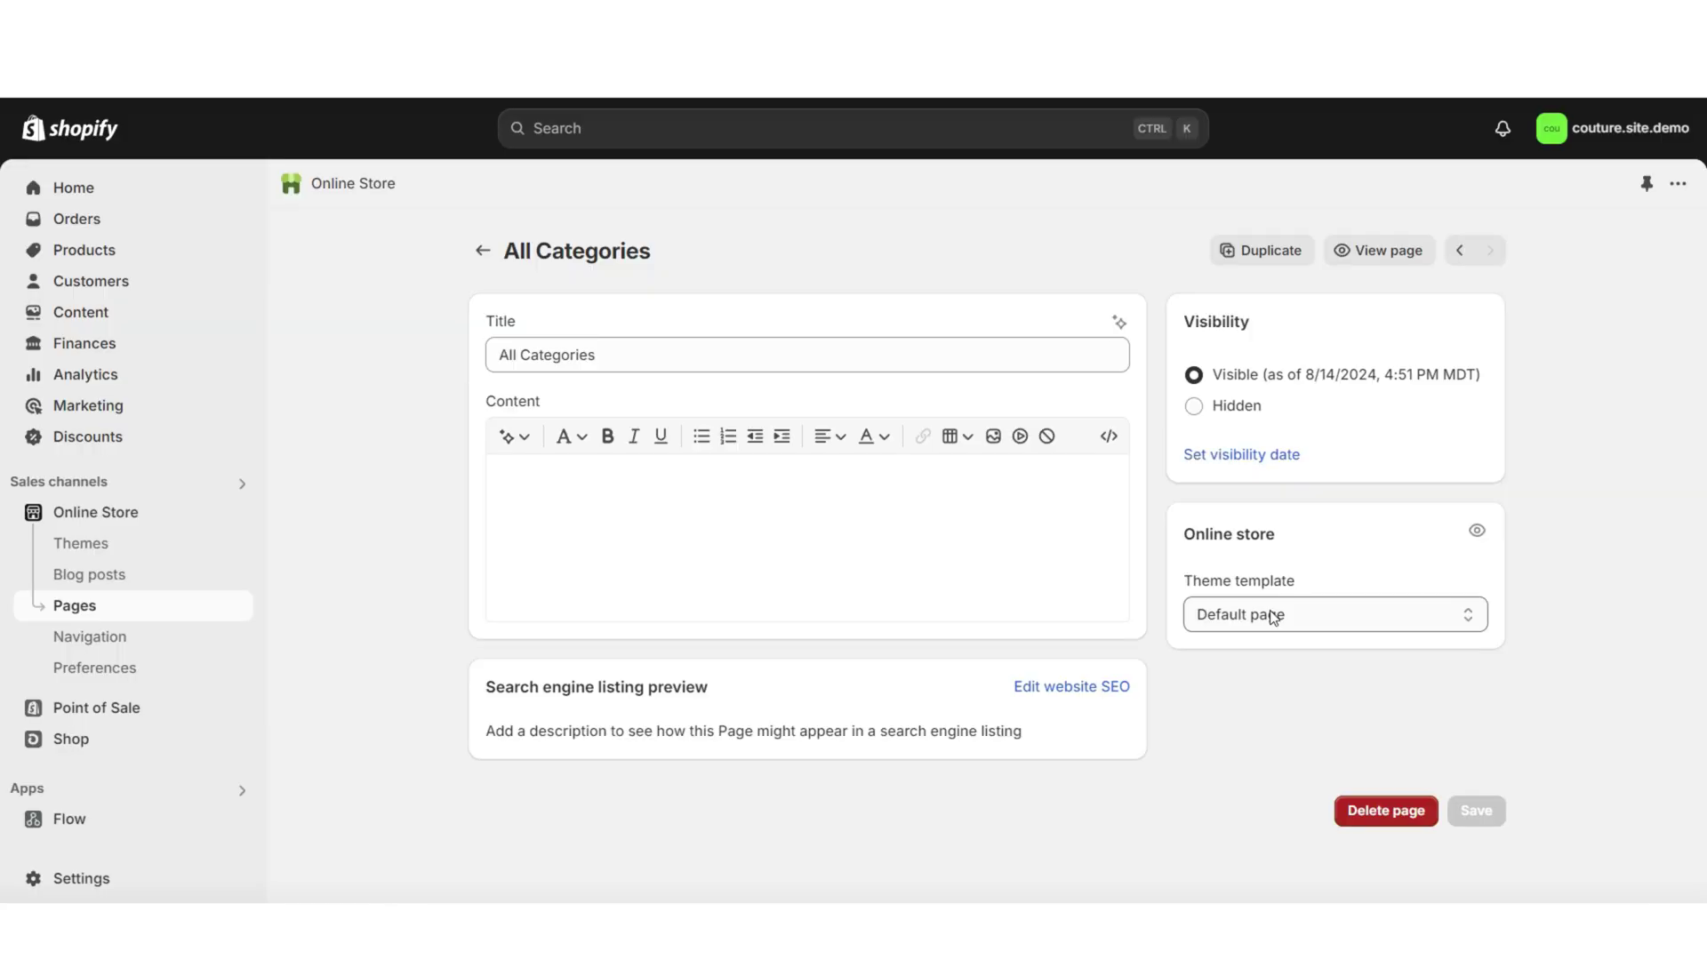
click(1274, 617)
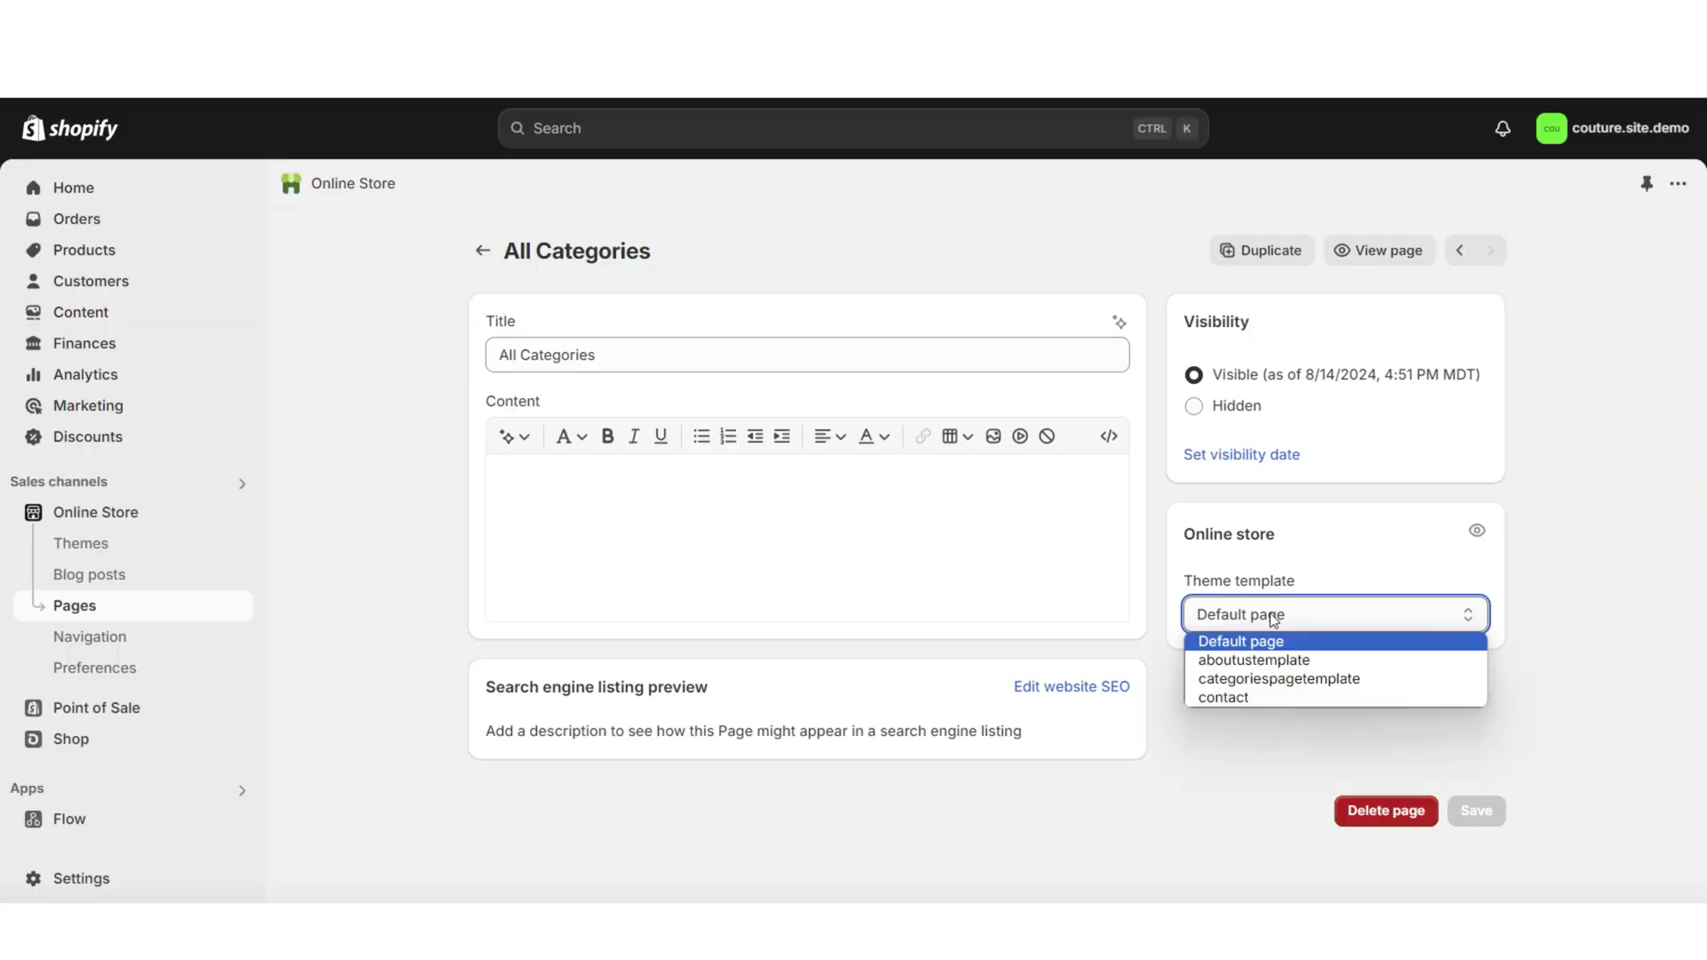
click(1260, 678)
click(1175, 128)
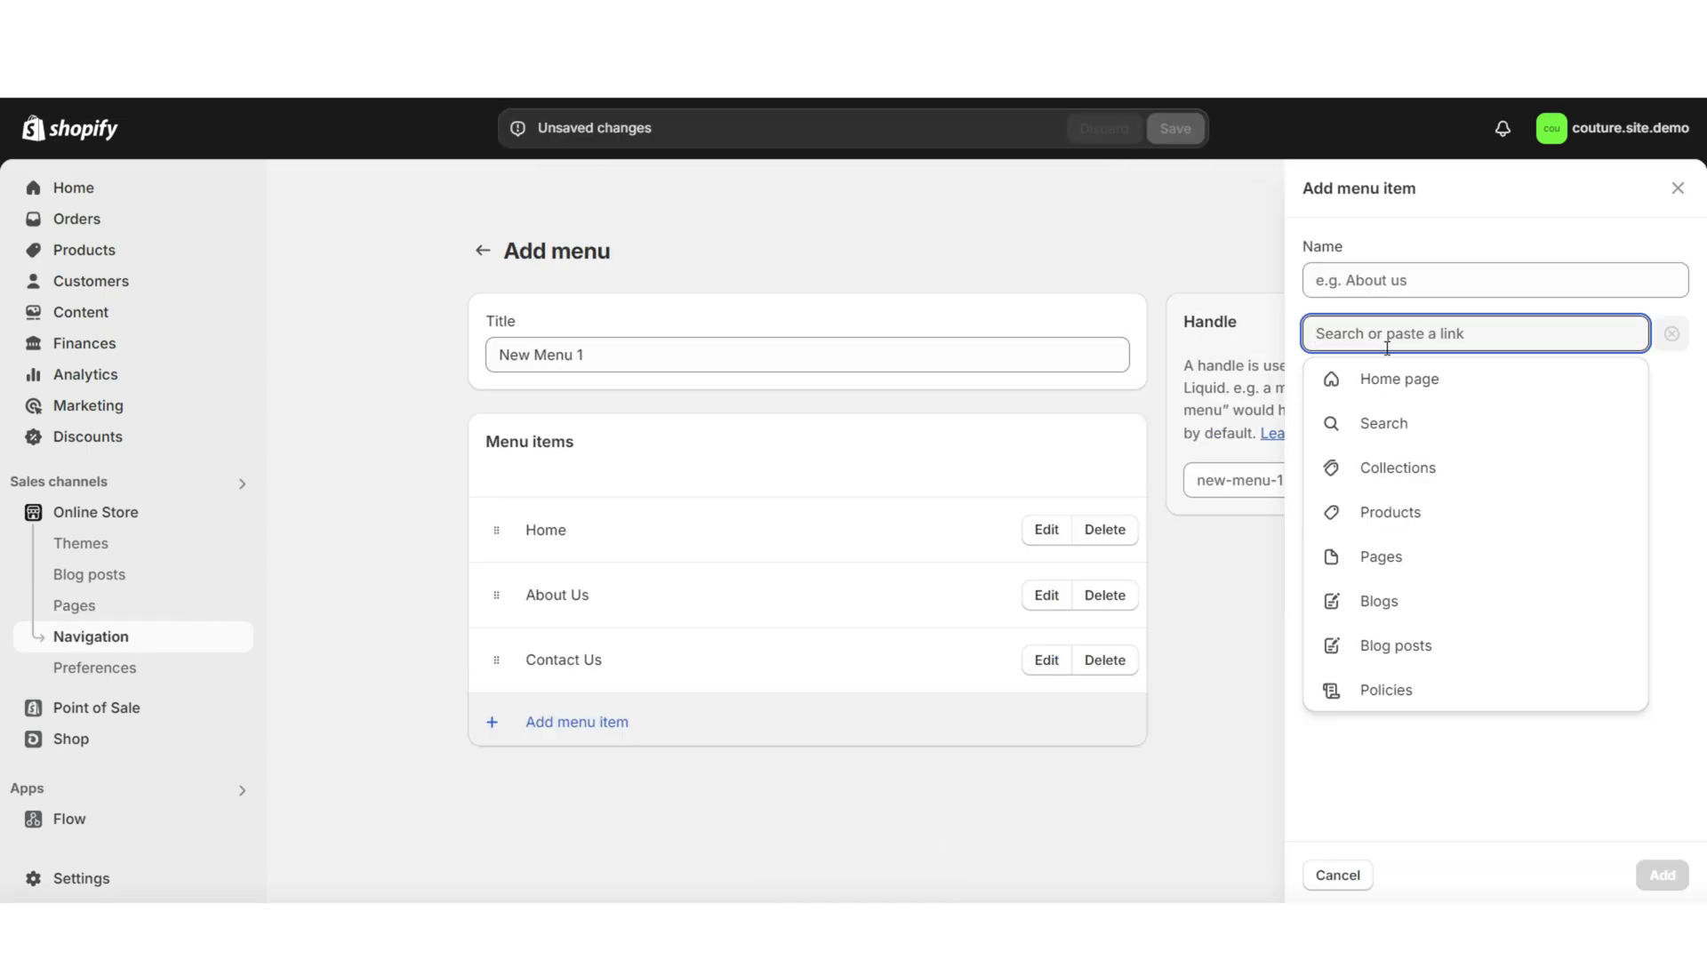
Step: Add a header menu item linking to the All Categories page
click(1378, 558)
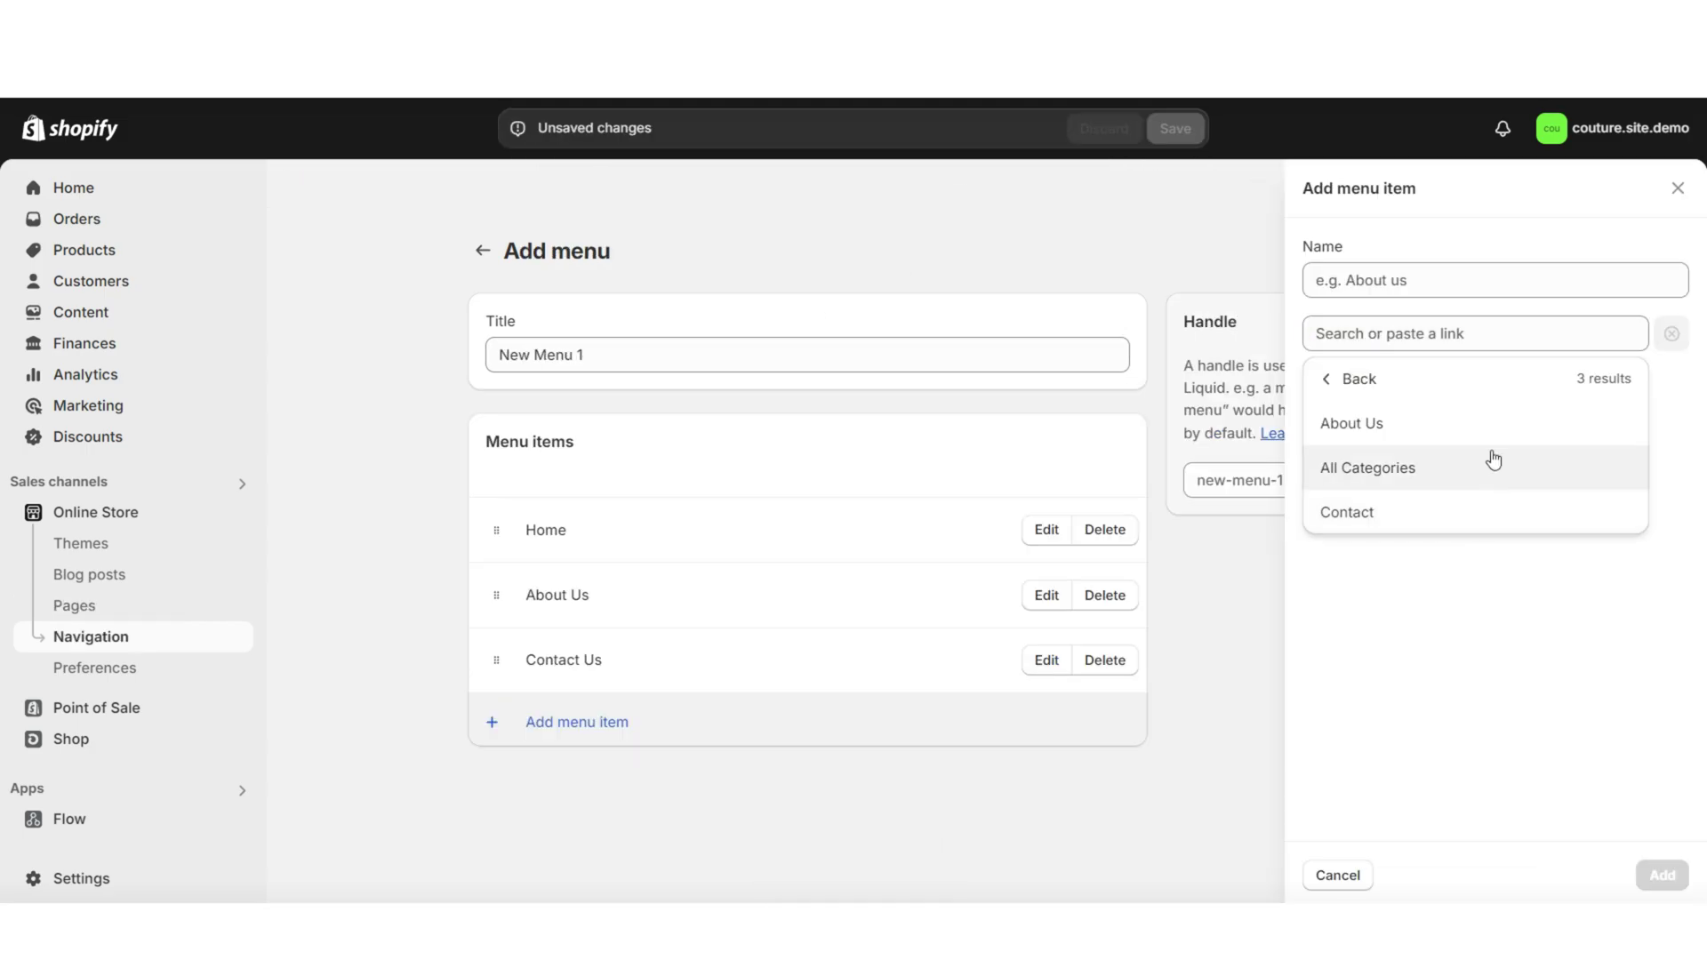
click(1305, 478)
key(Return)
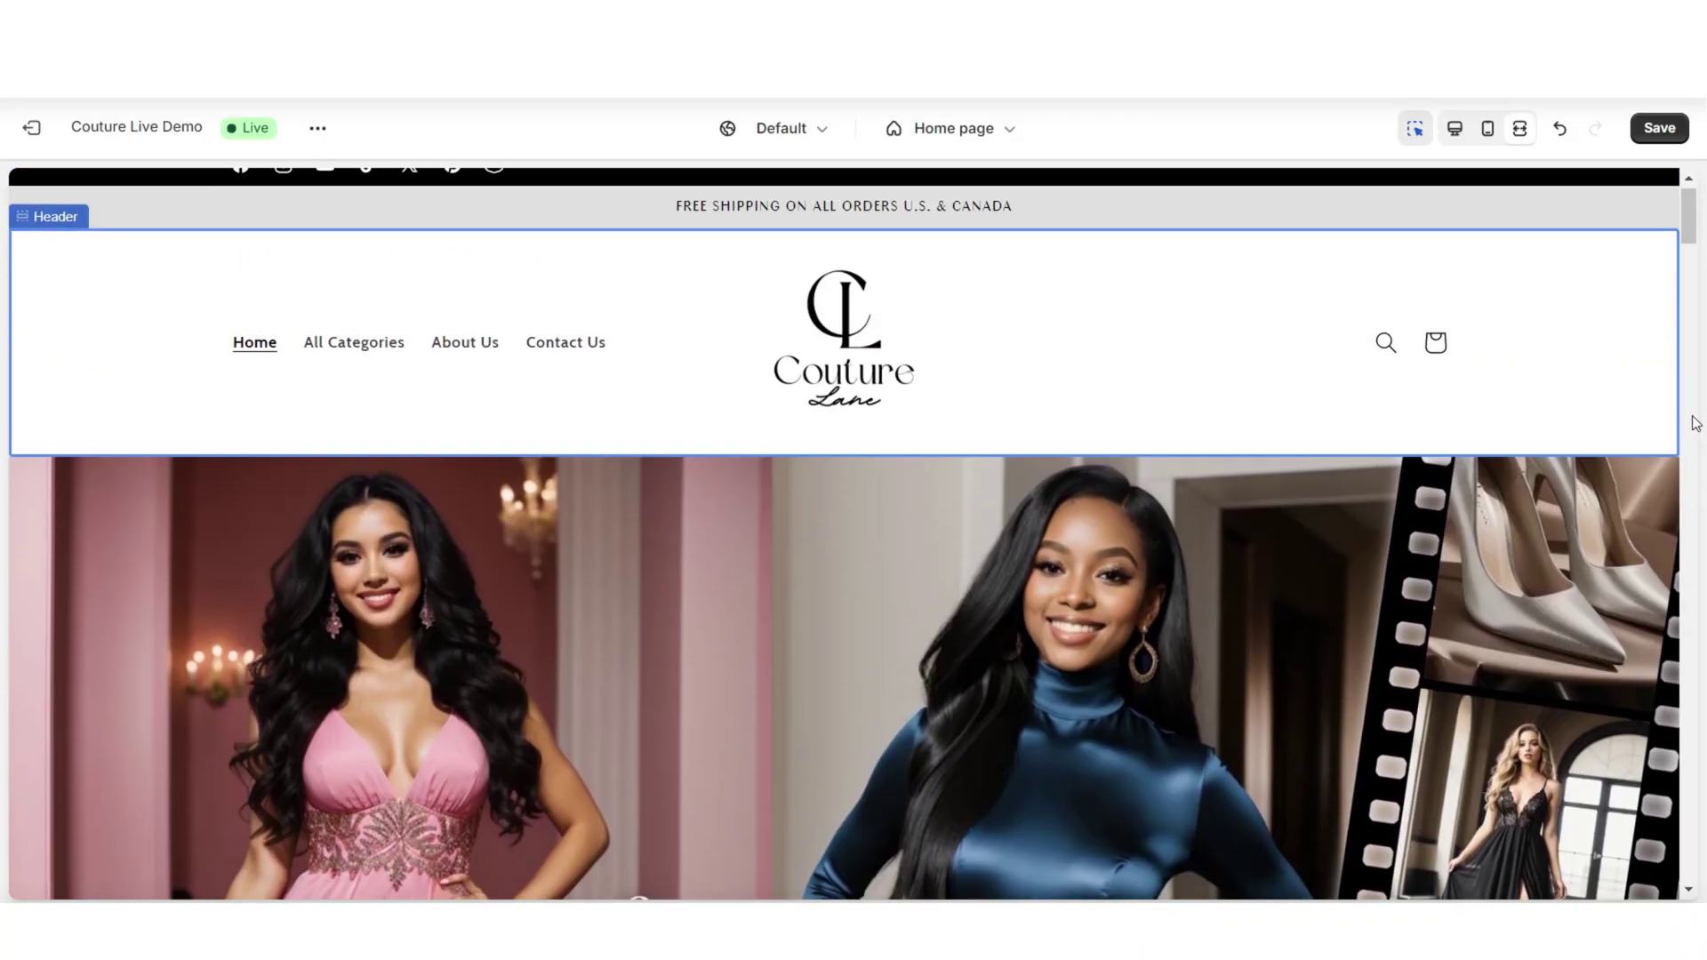
Step: Preview the All Categories page in the theme editor and start adding a template section
click(344, 374)
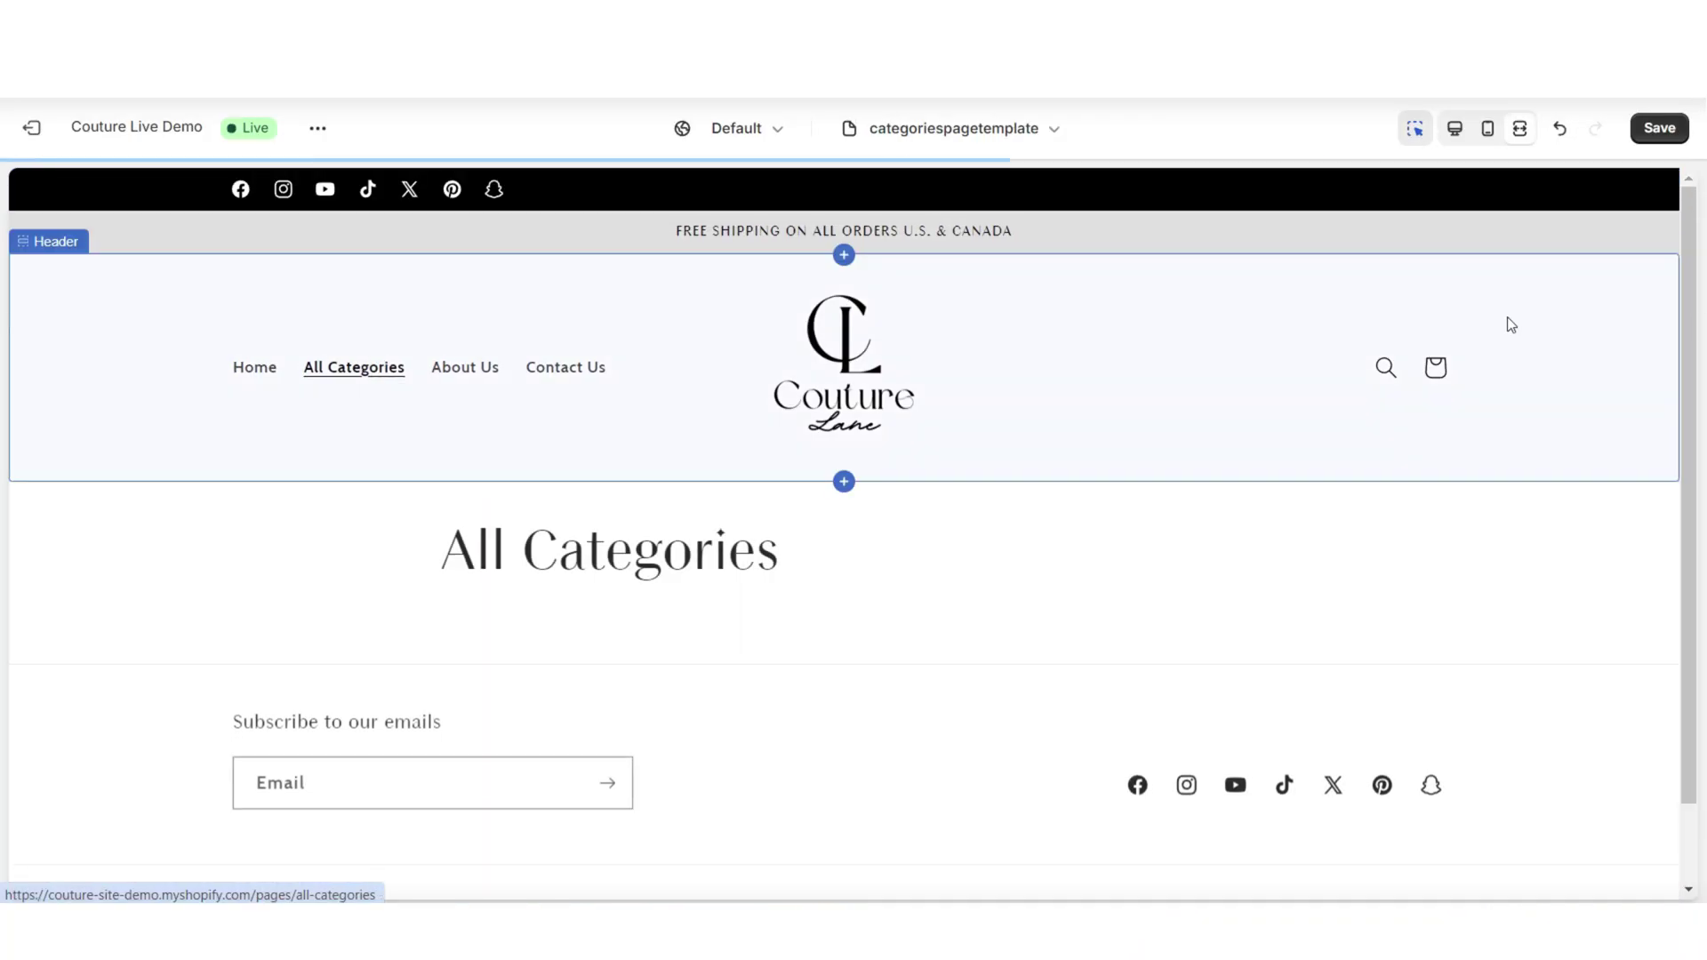
click(1451, 133)
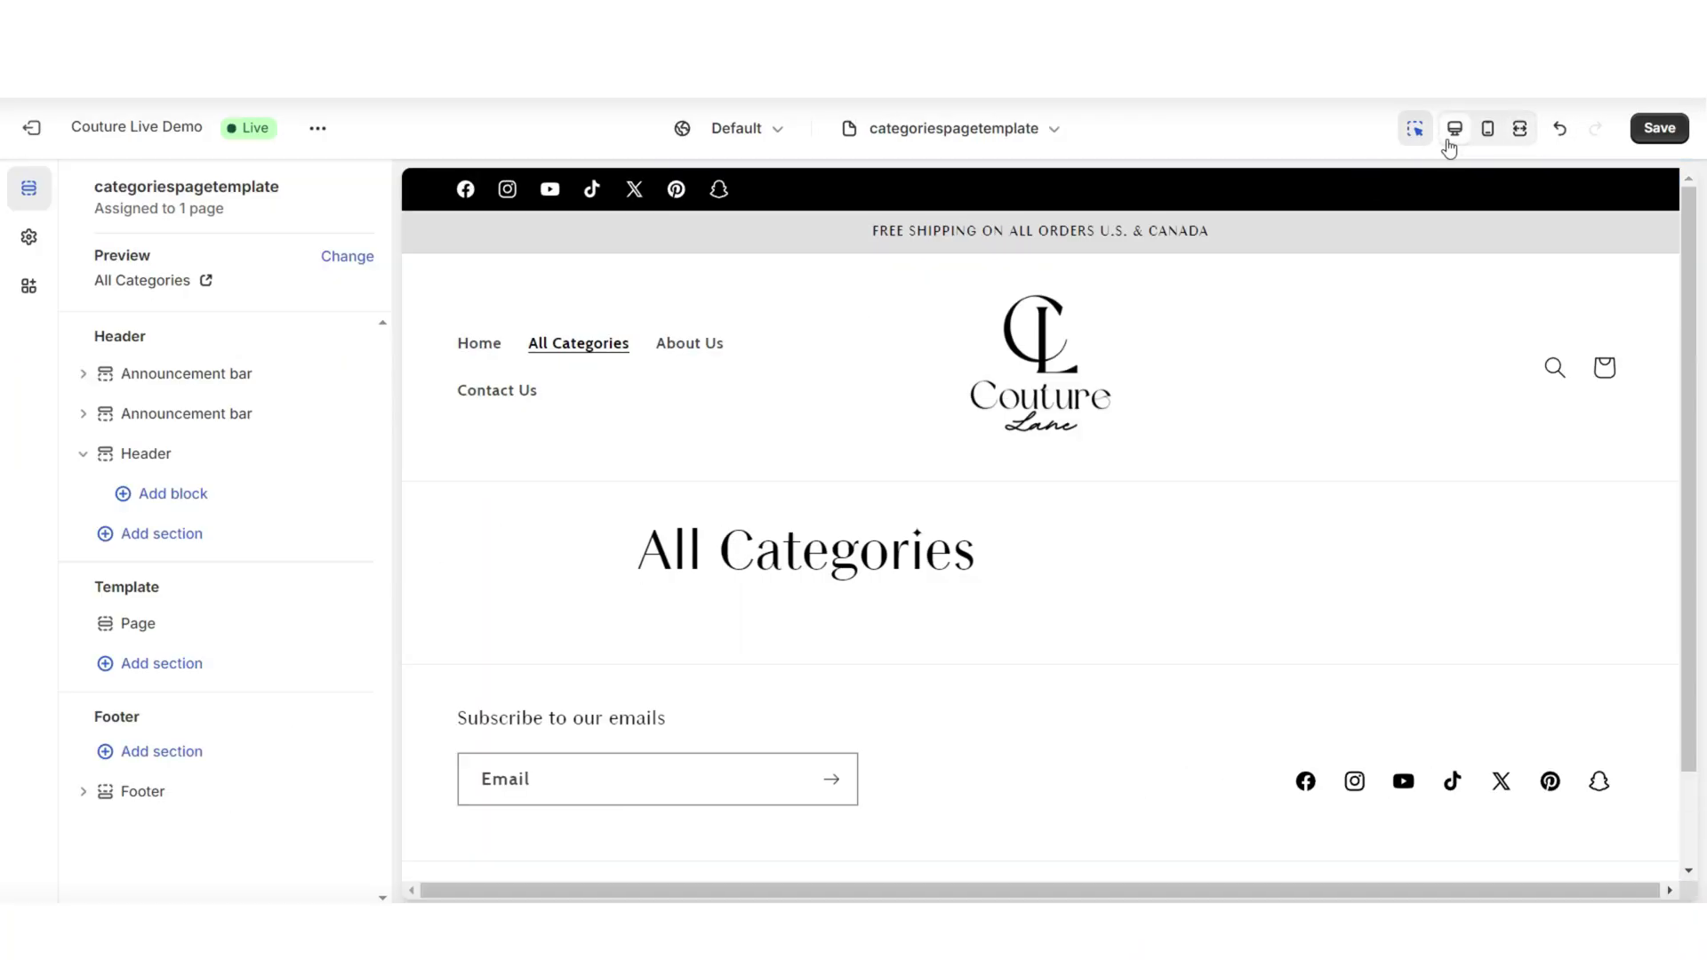
click(146, 676)
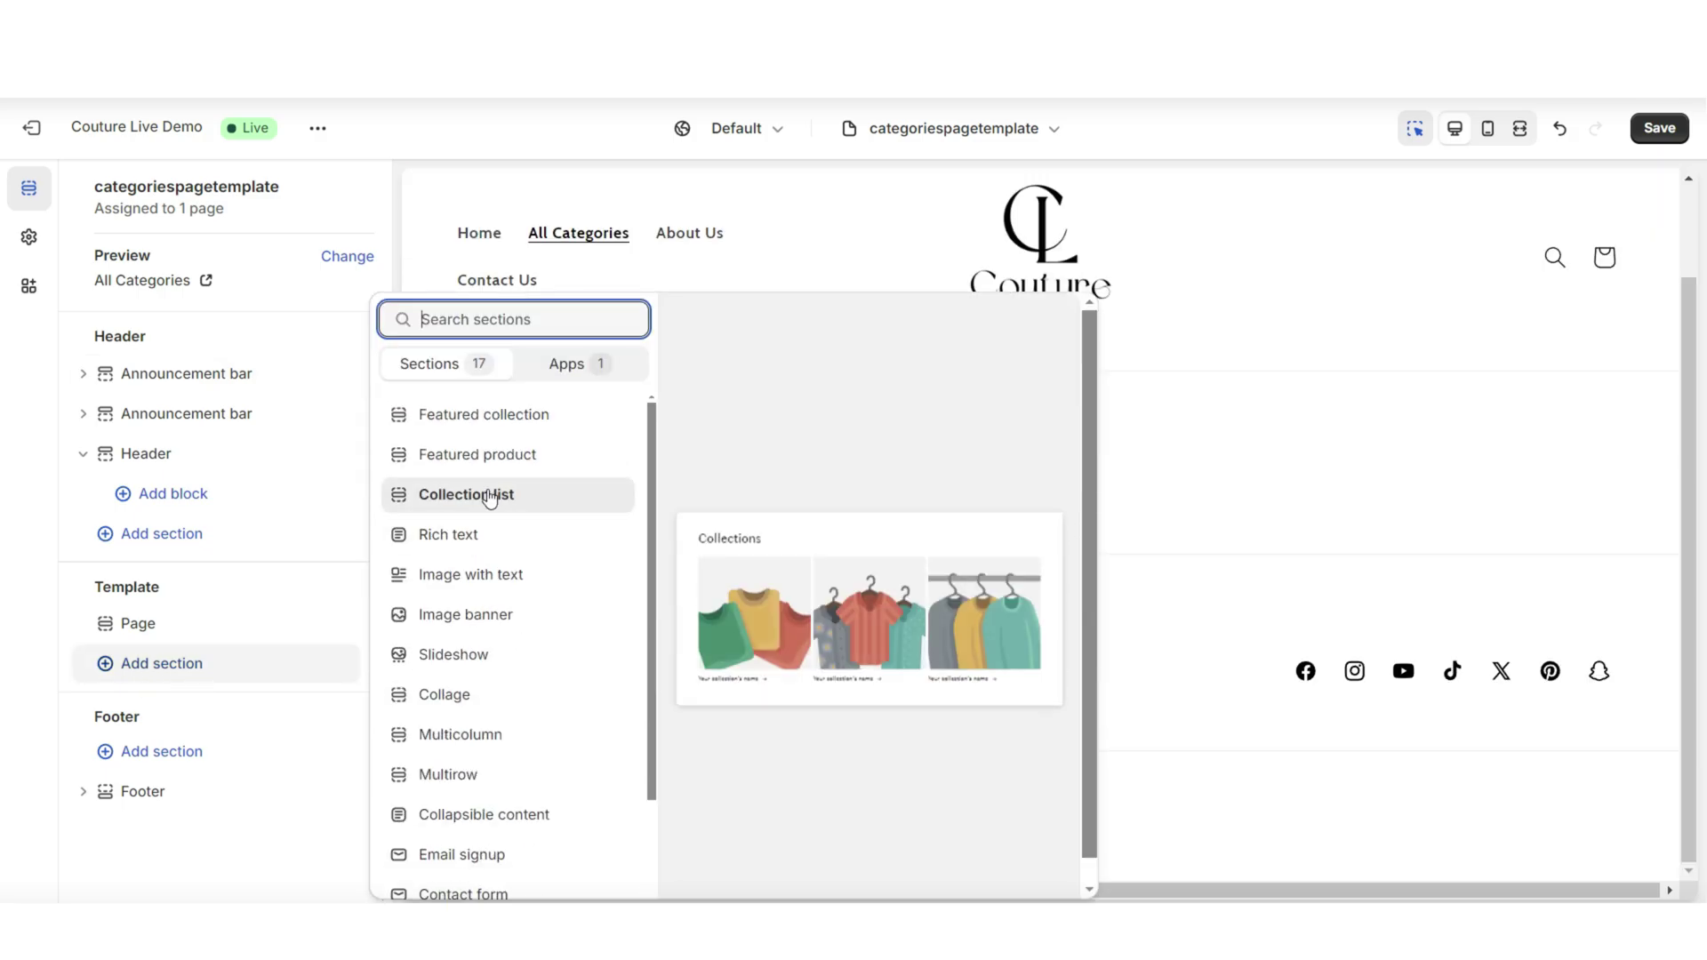
Step: Insert a Collection list section and hide the page's All Categories title section
click(486, 496)
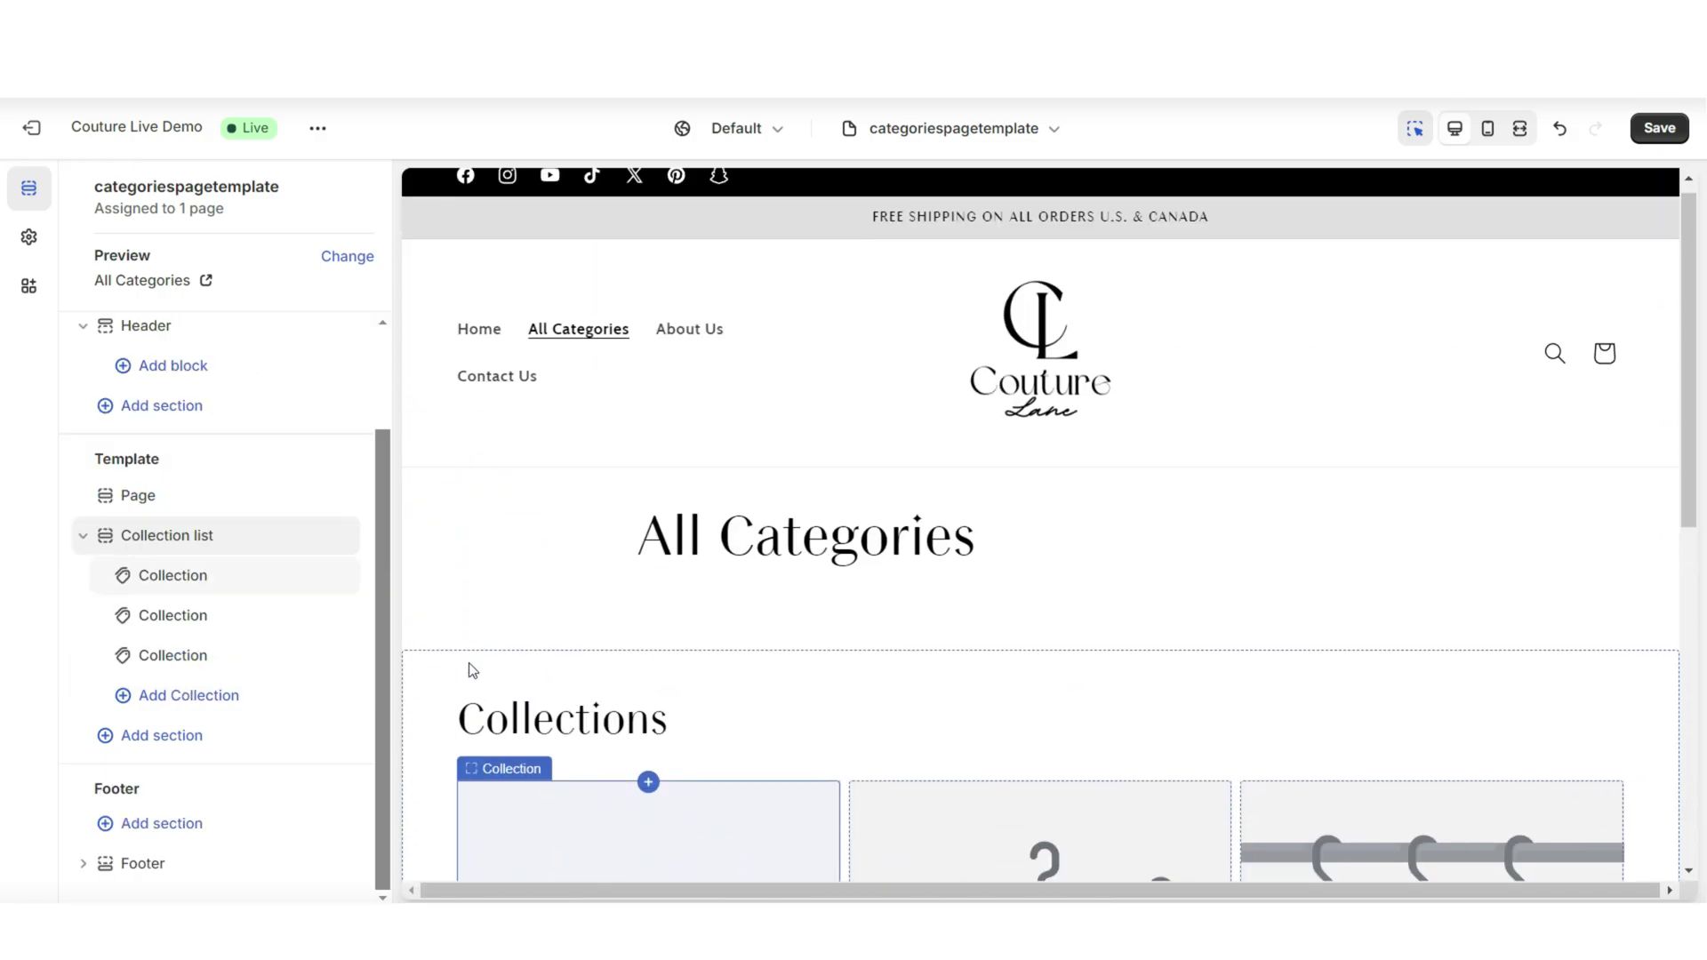
click(498, 580)
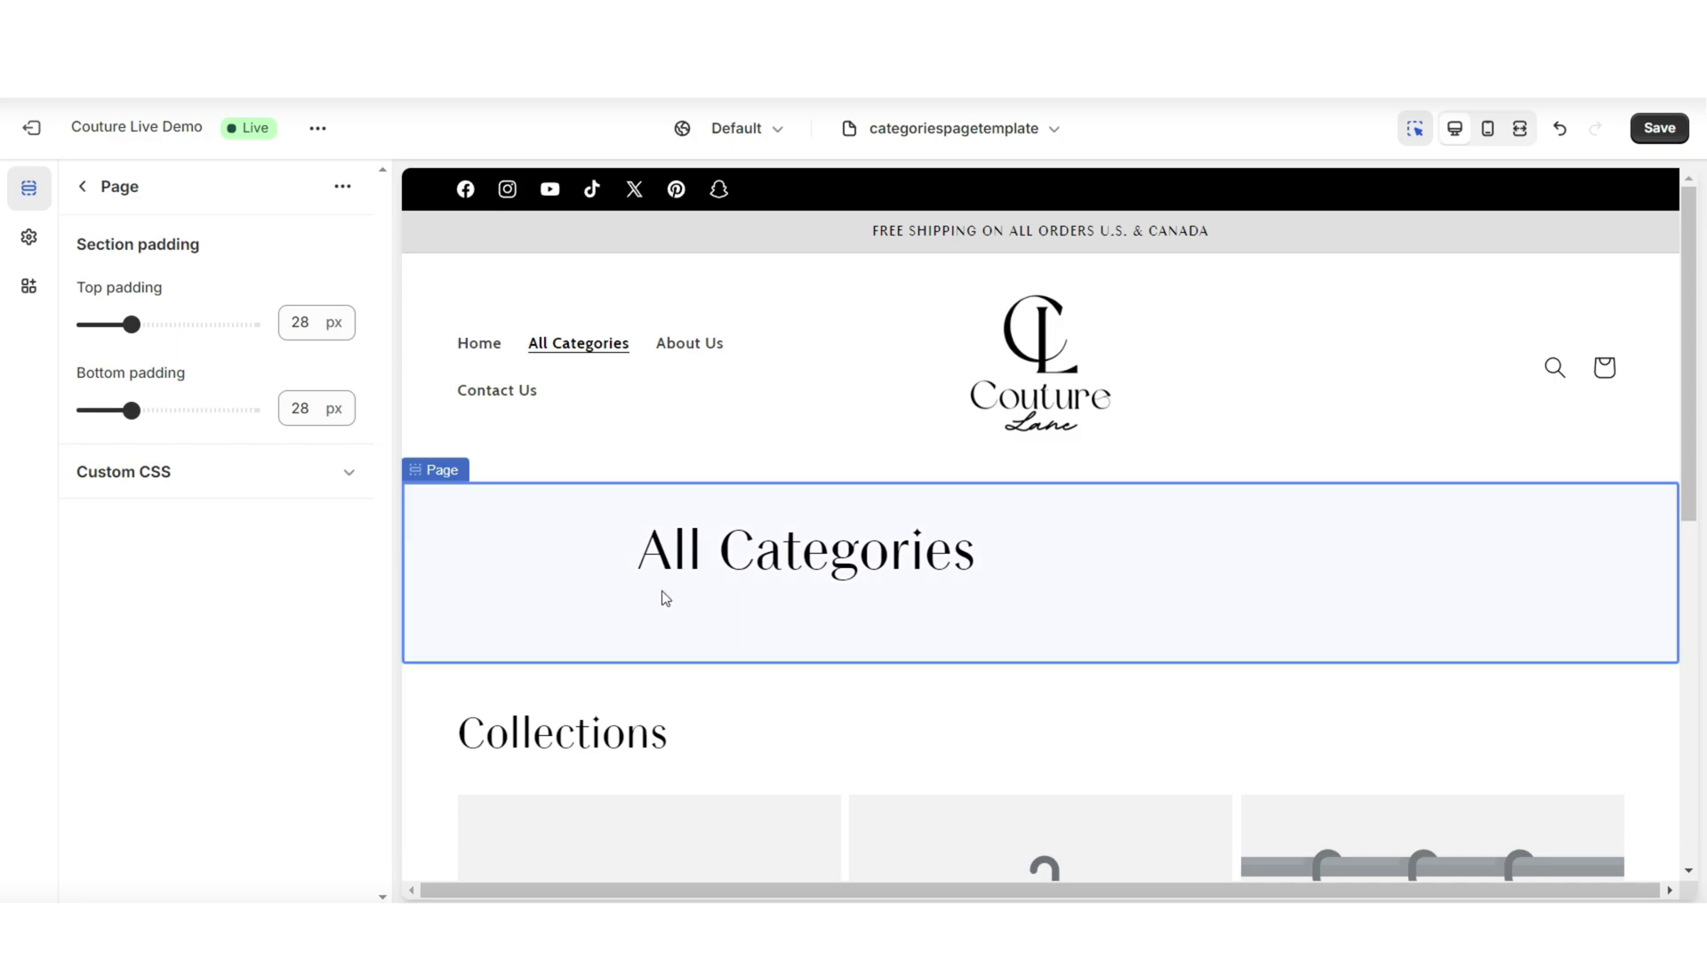
click(358, 236)
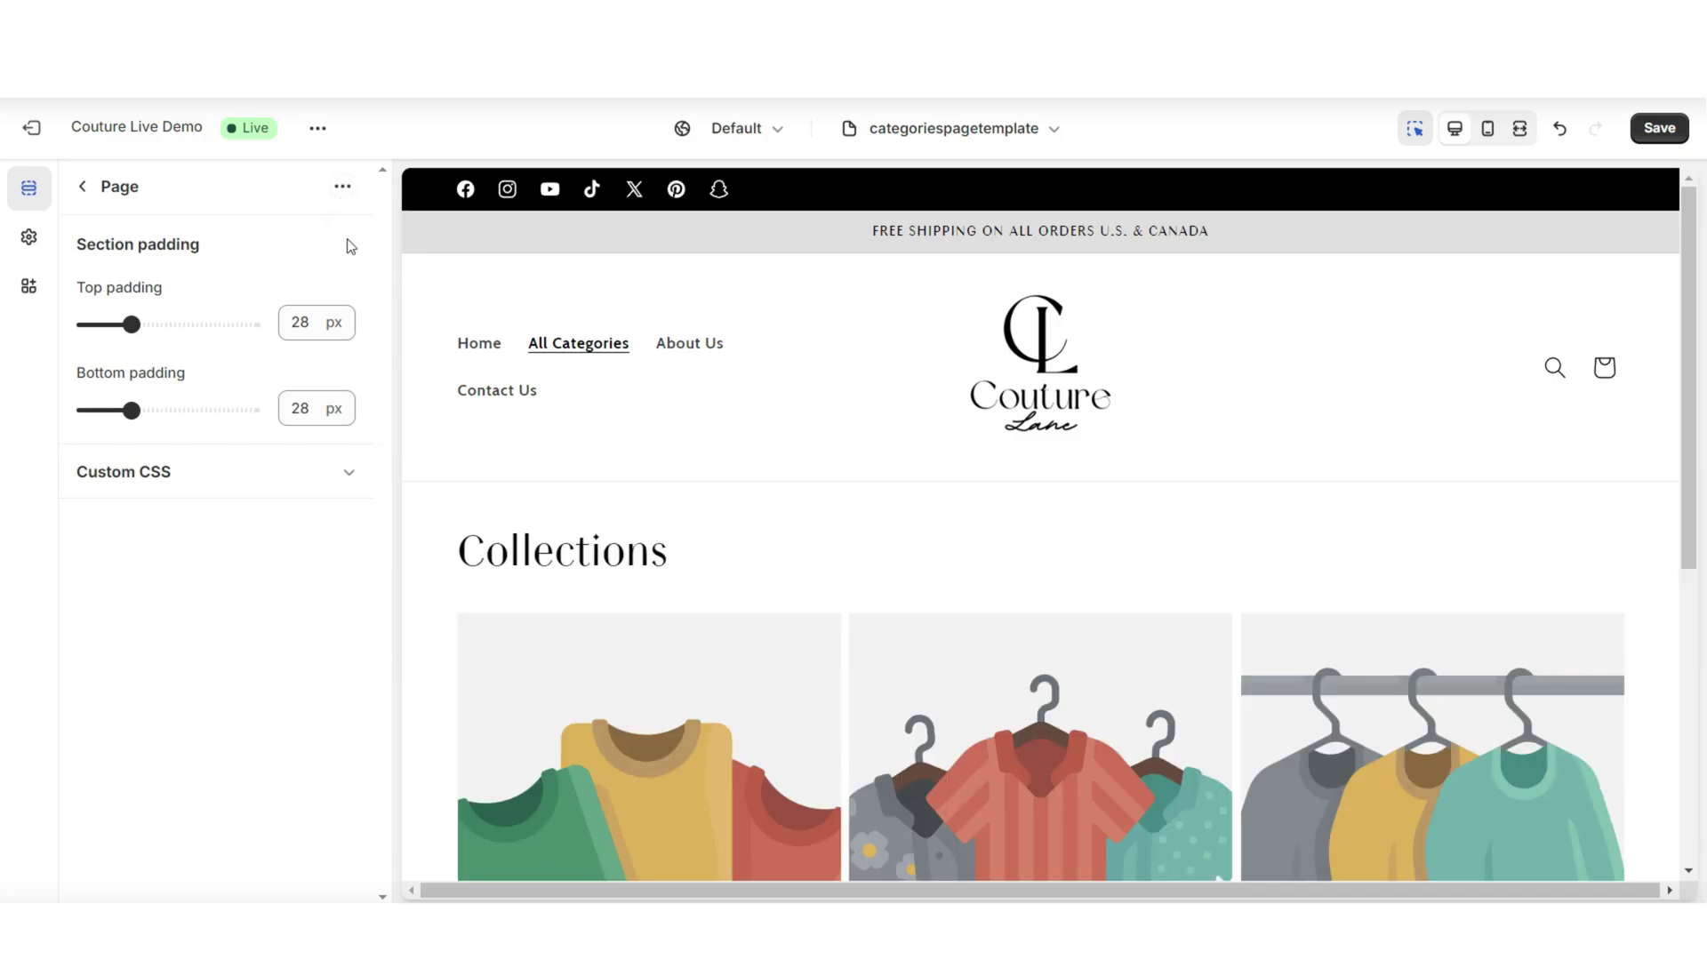
Step: Change the collection list heading from Collections to DRESSES
click(457, 559)
double_click(260, 339)
click(131, 258)
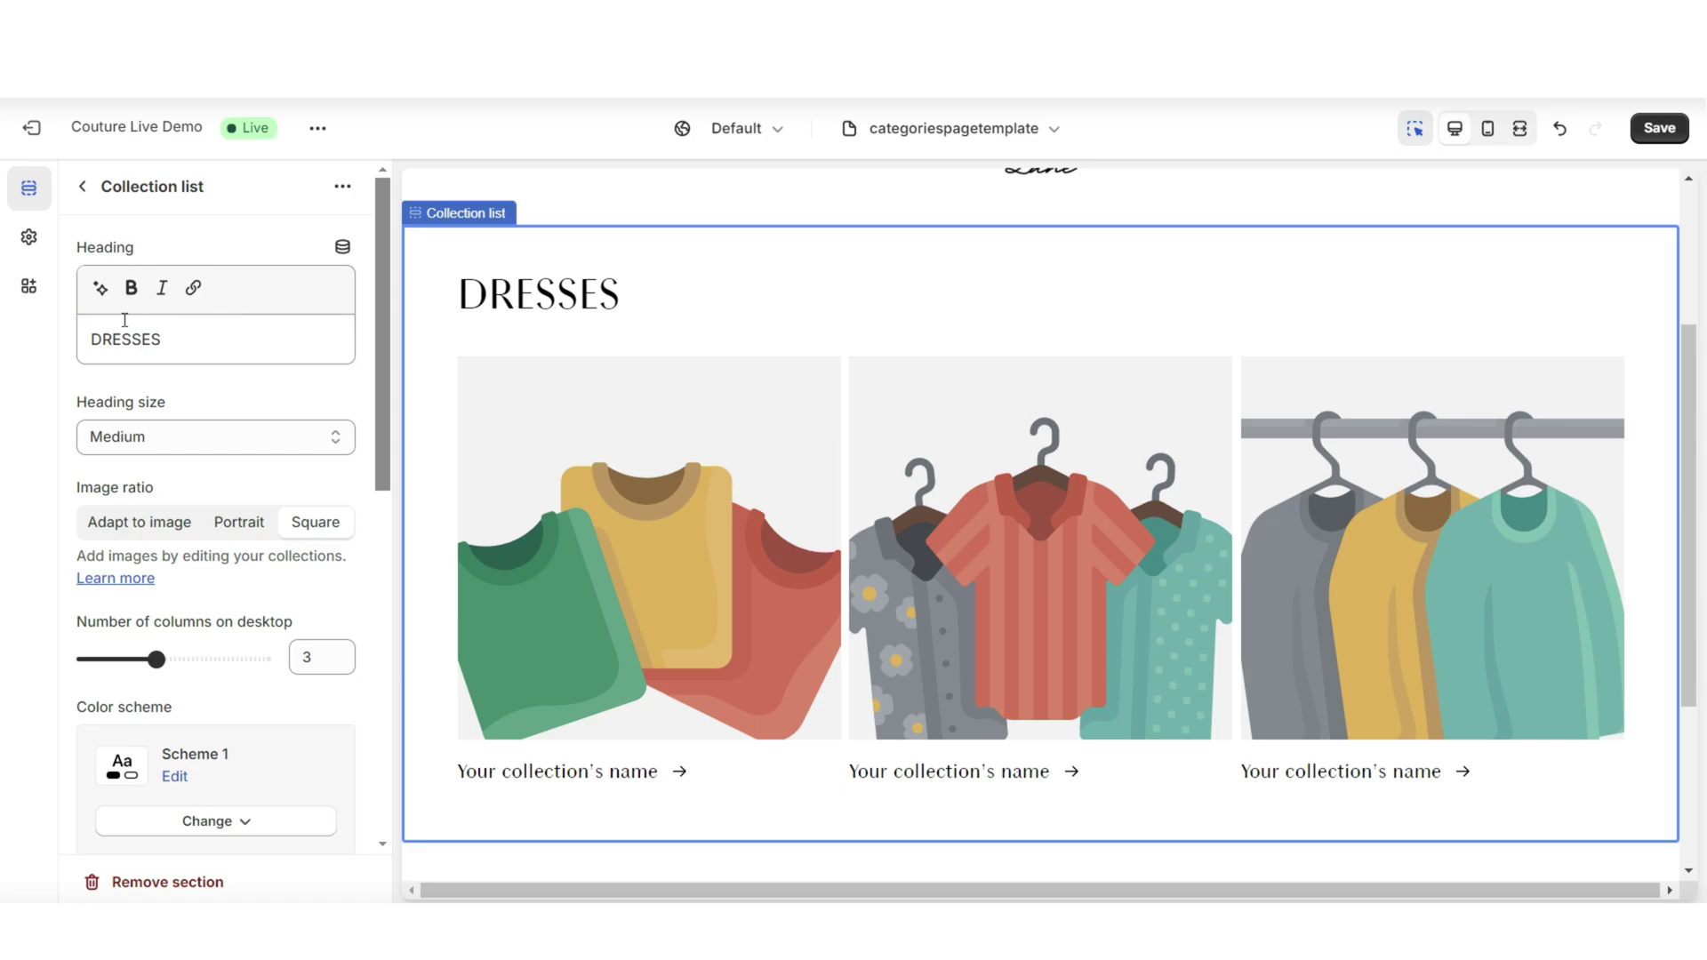
Step: Set the DRESSES collection list to 4 columns on desktop
click(609, 431)
click(1218, 462)
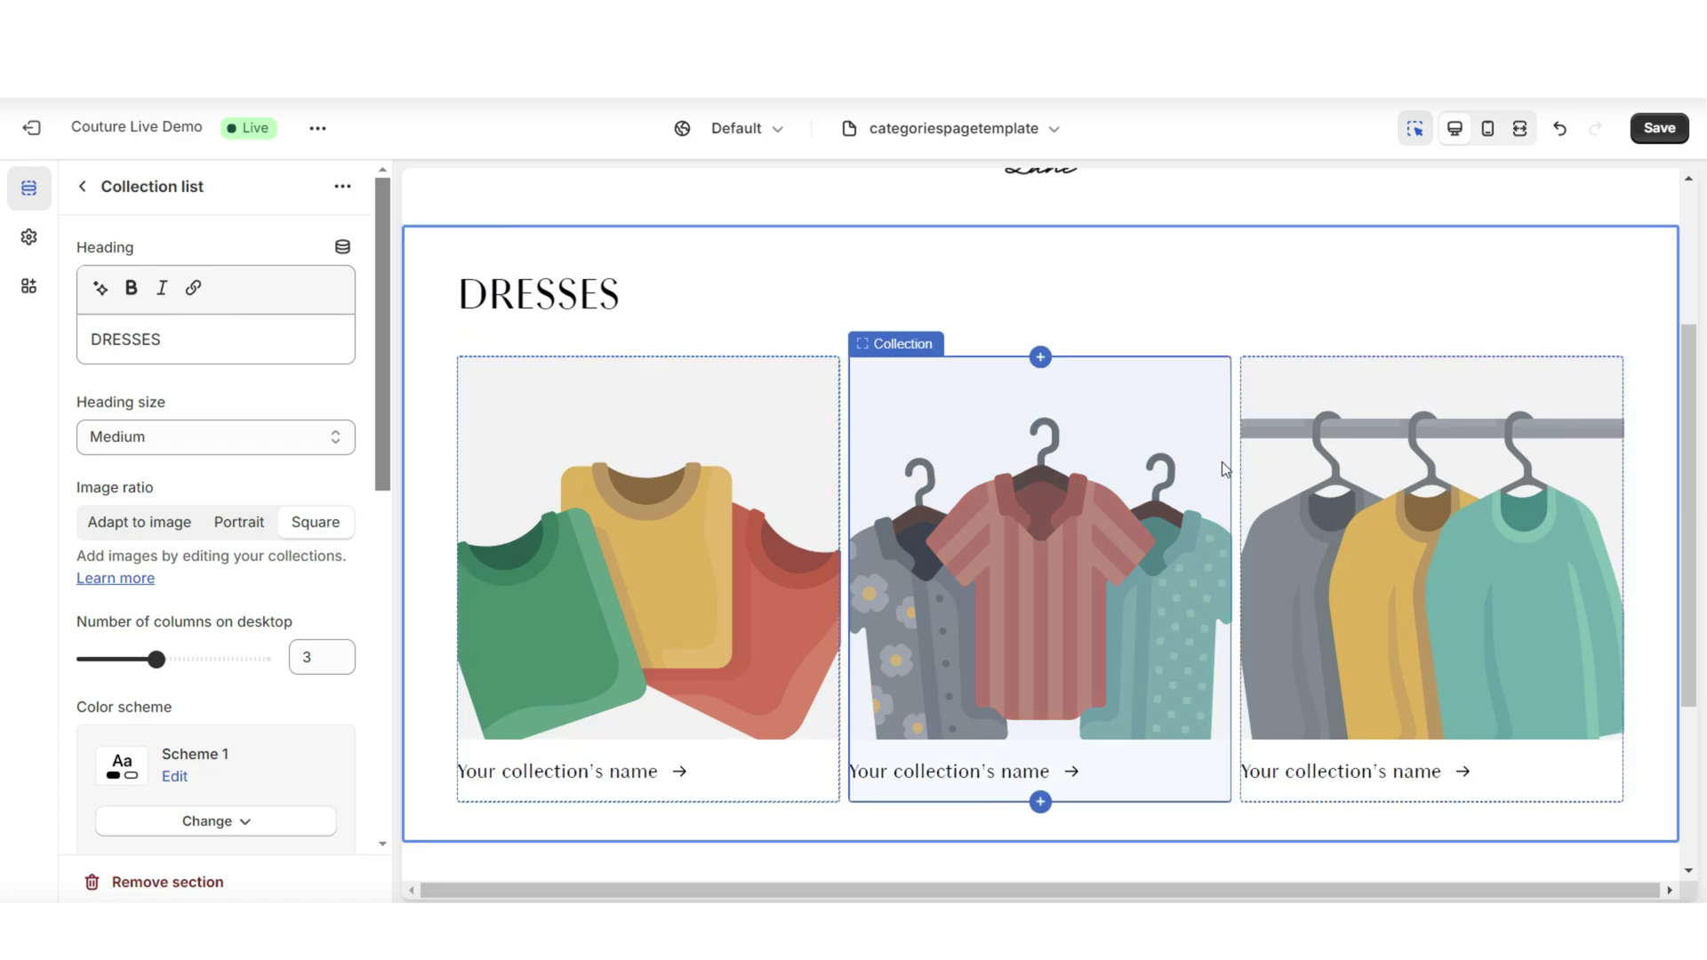
drag(1690, 508, 1690, 561)
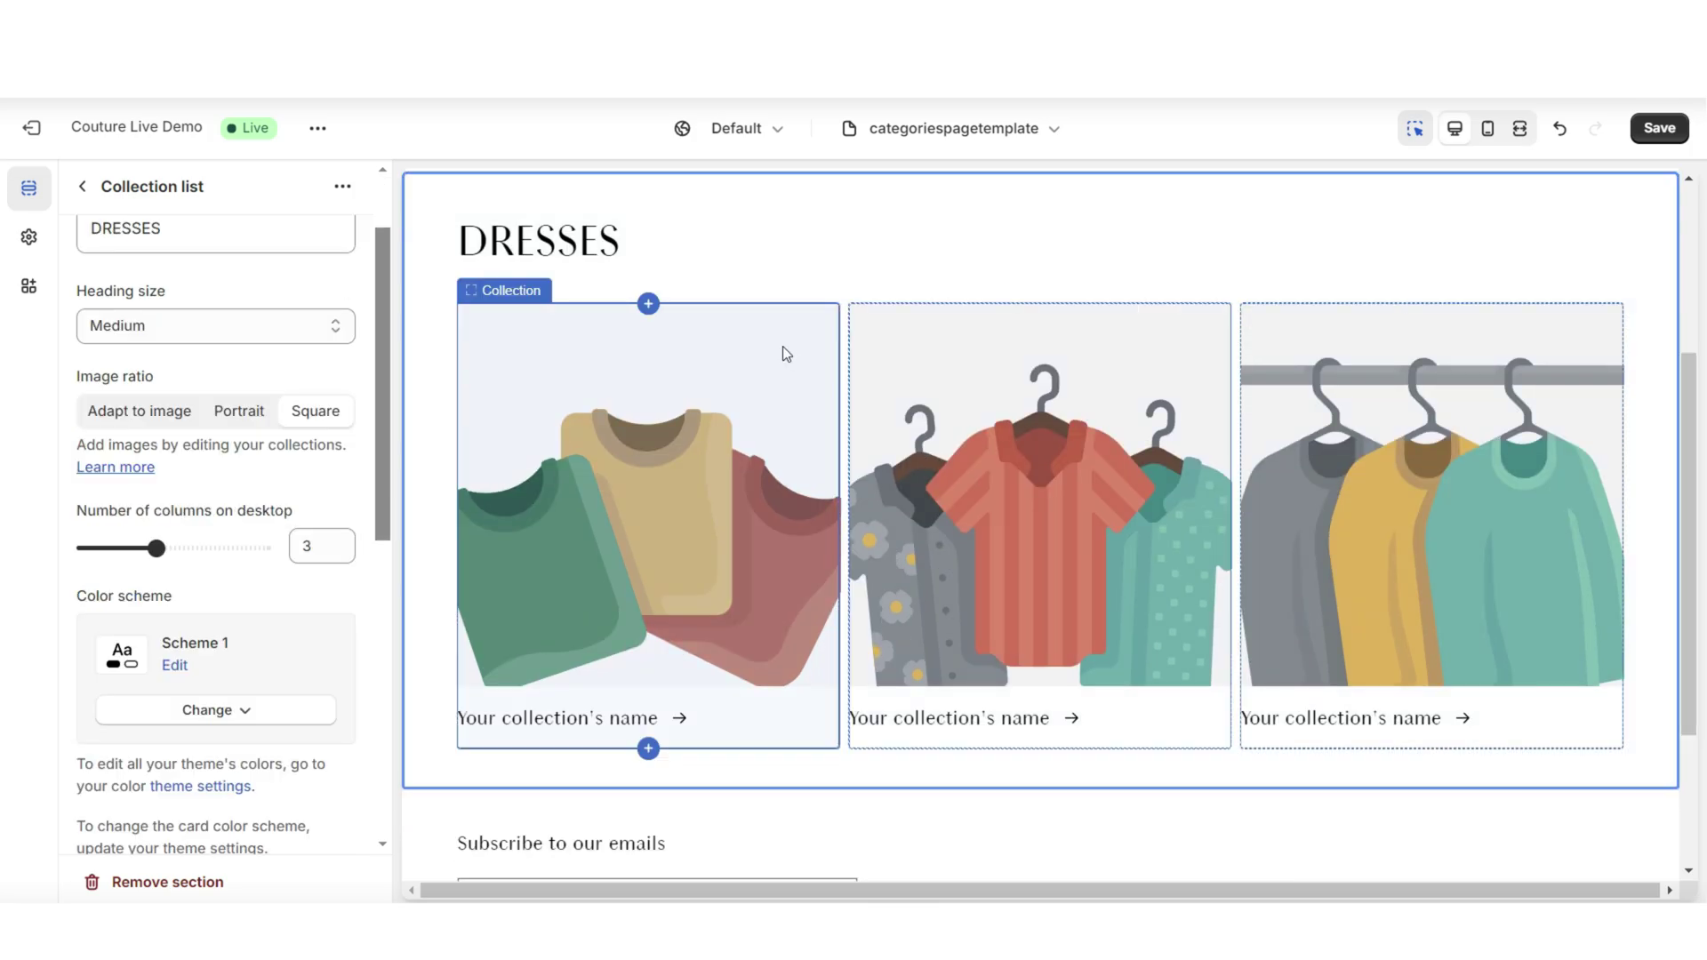
drag(1690, 417, 1697, 373)
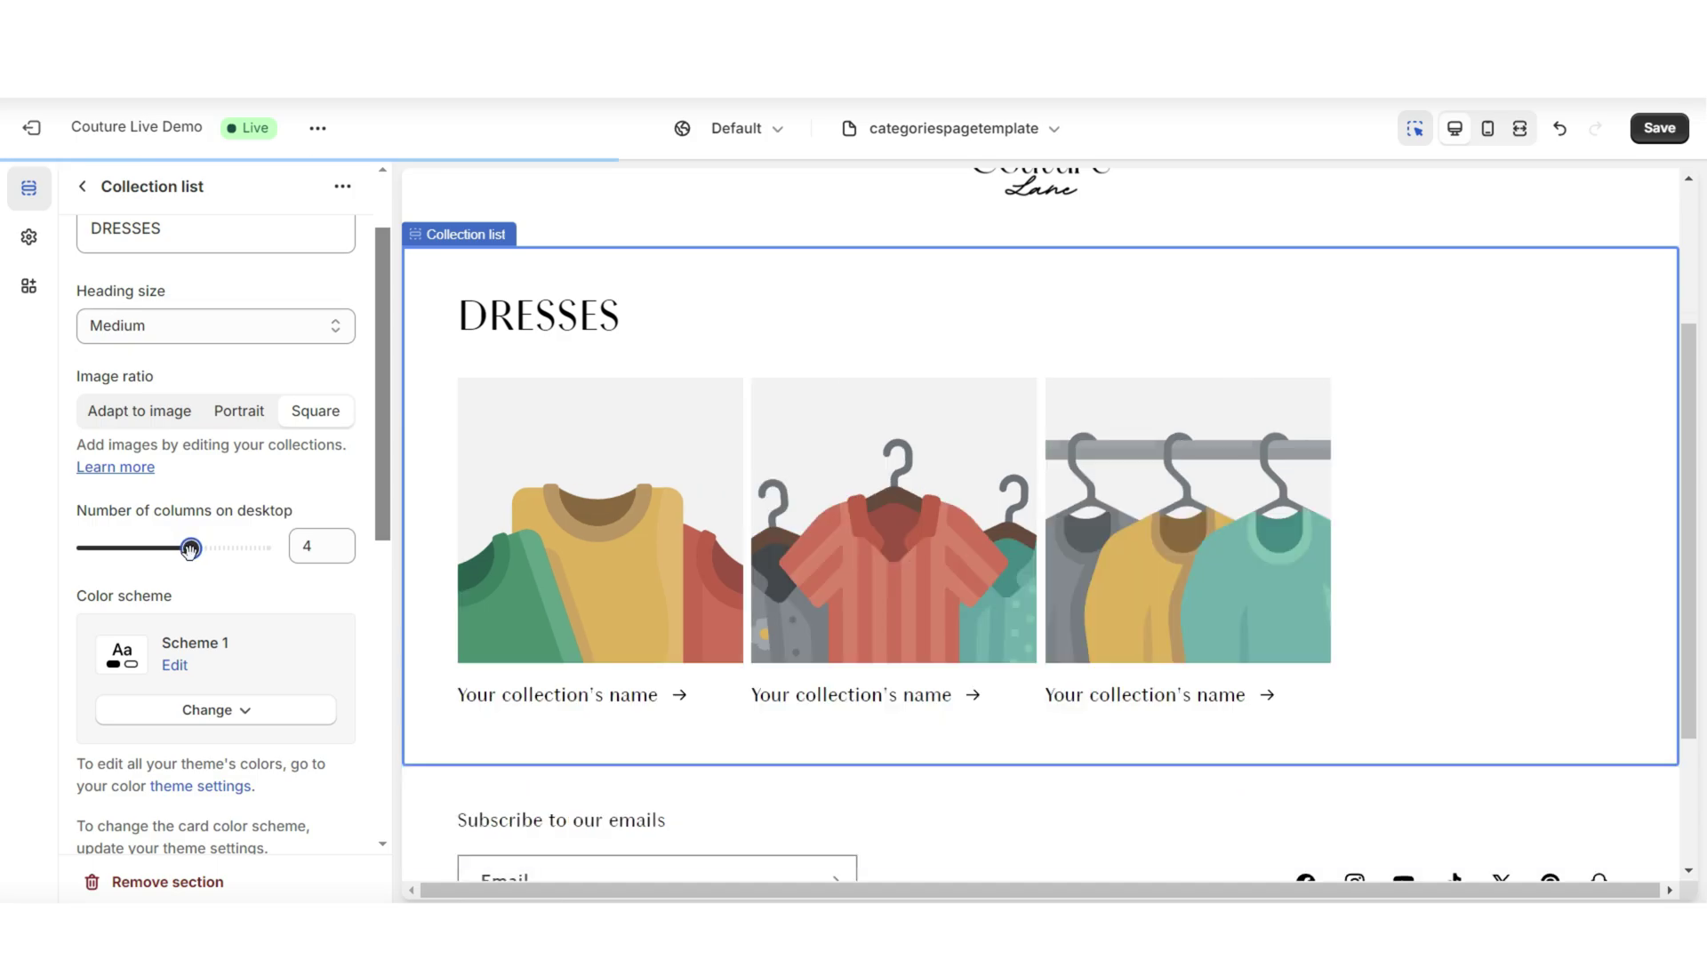
Step: Duplicate the third collection card and switch the preview to mobile layout
click(1120, 522)
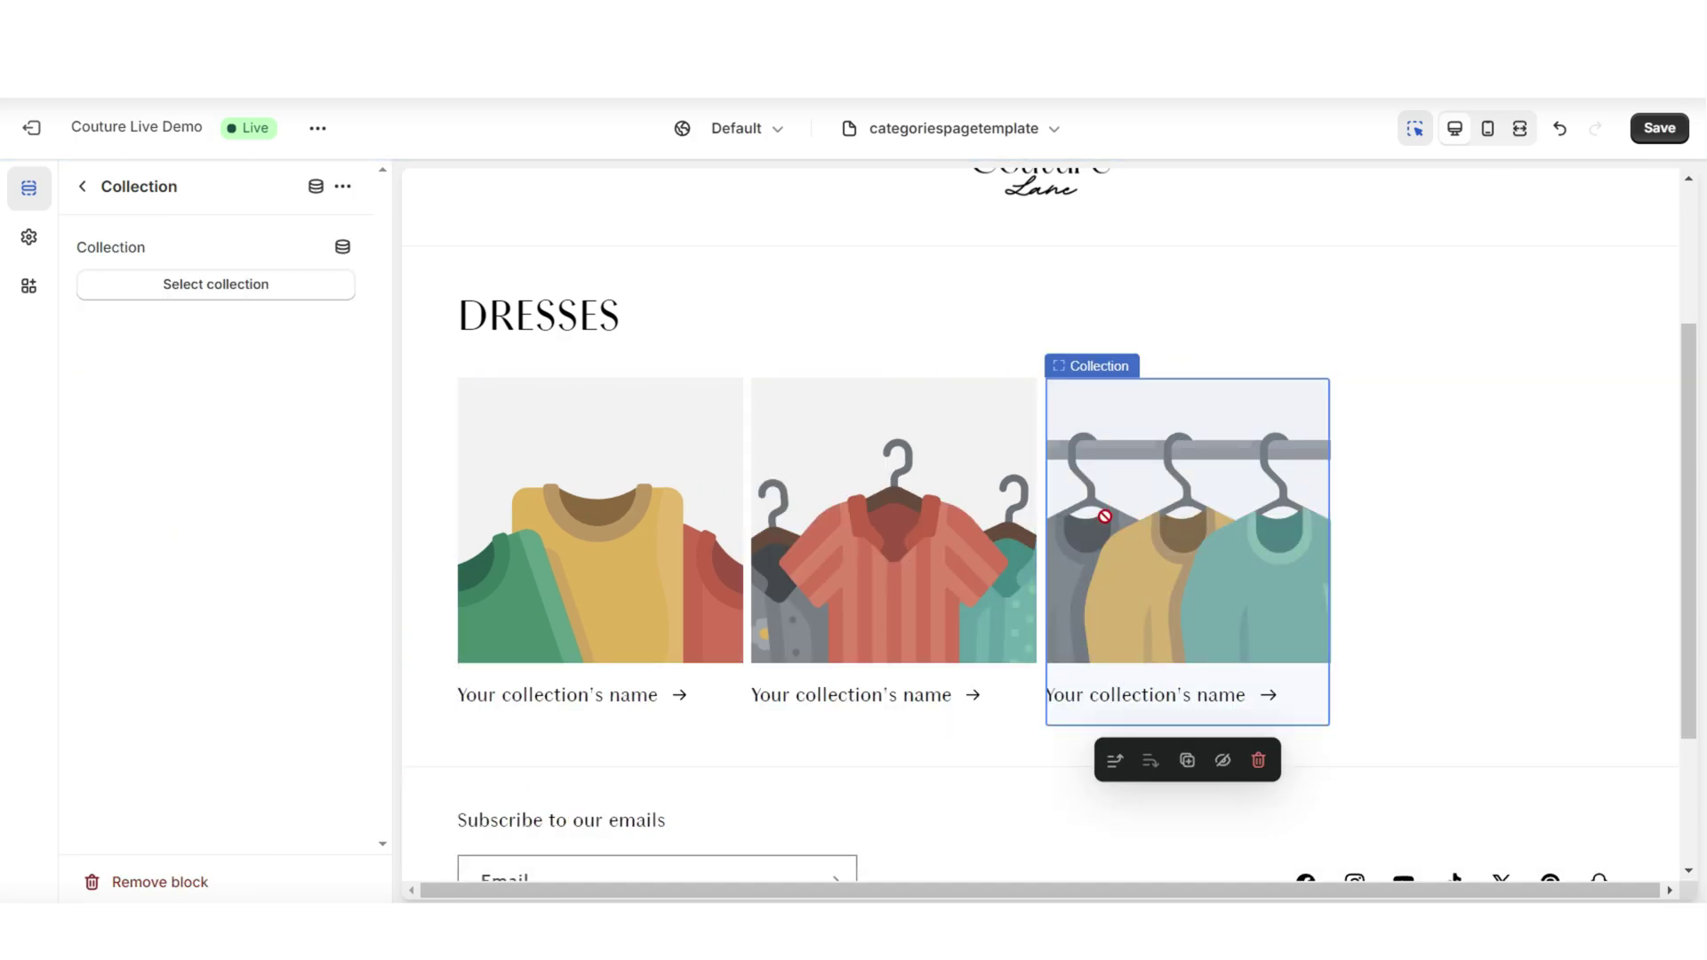
click(1186, 761)
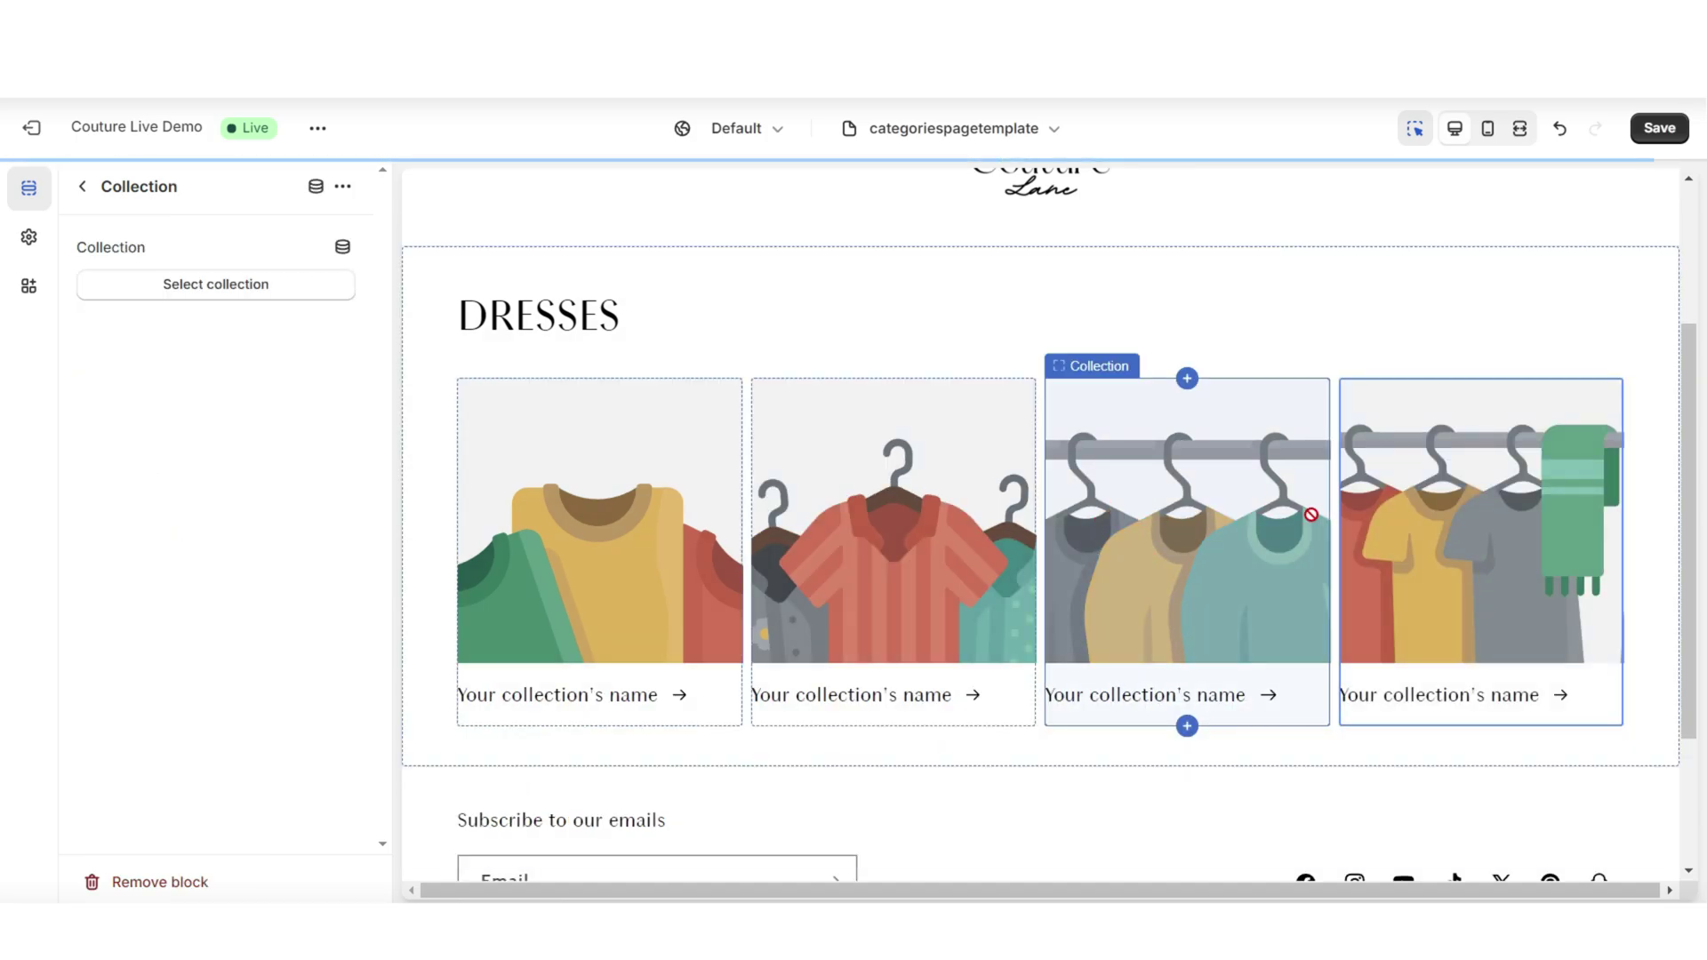
click(1487, 130)
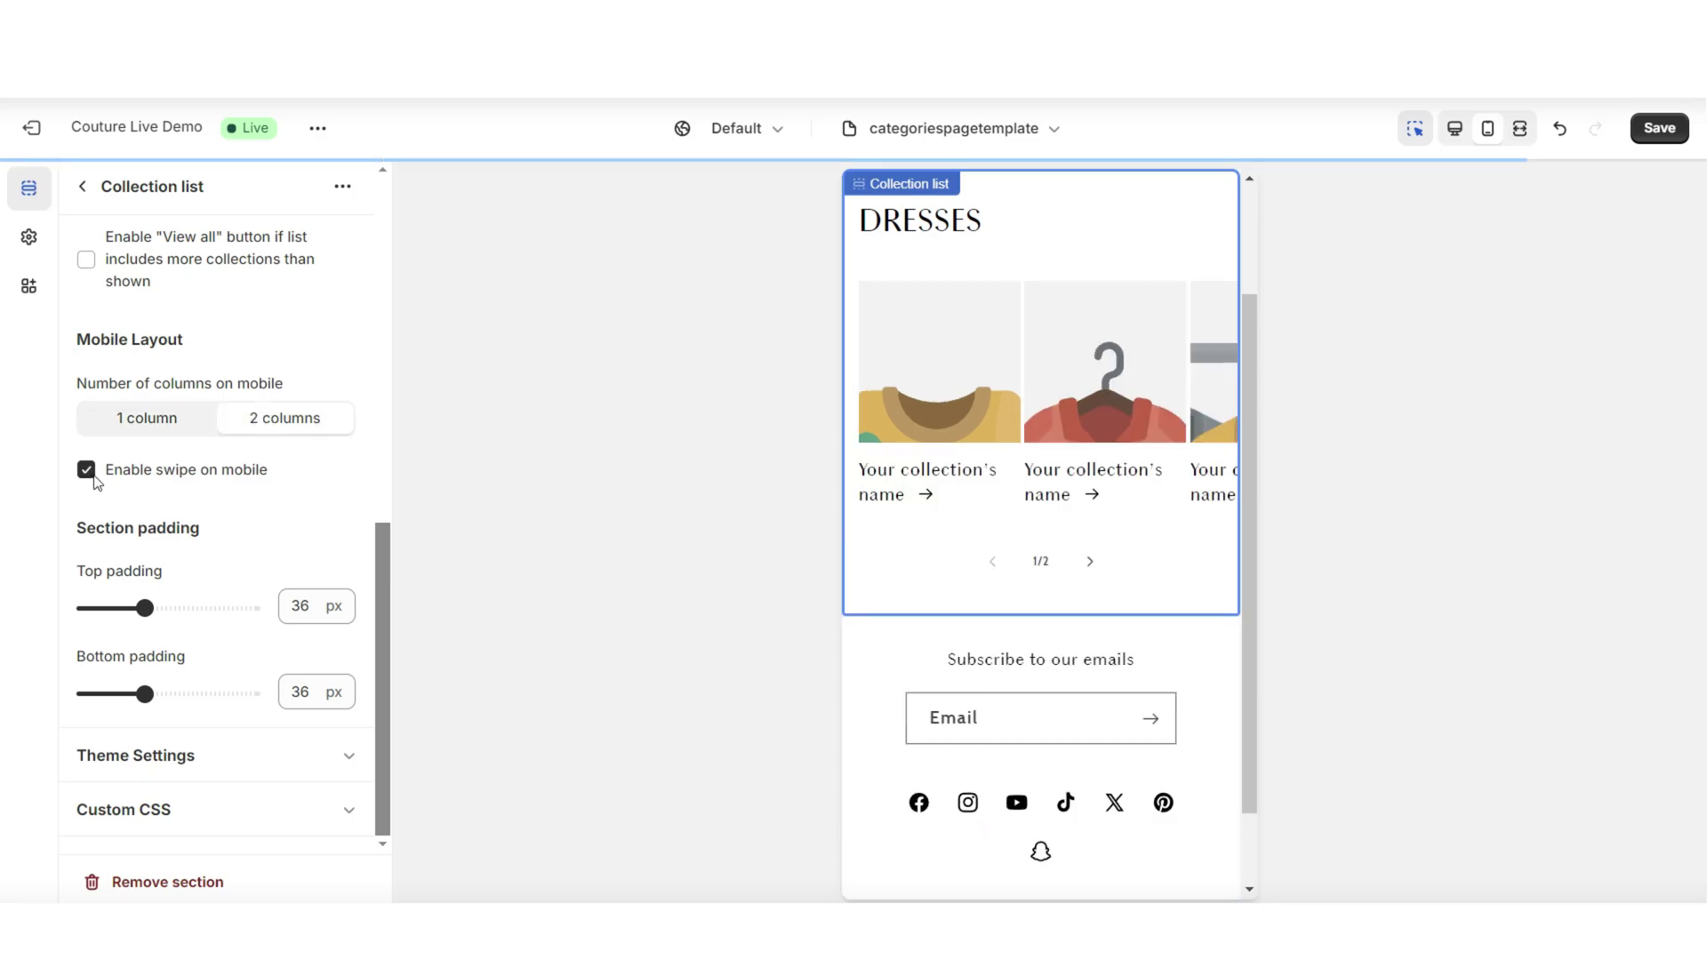
Step: Page through the mobile carousel, then return the preview to desktop layout
click(1090, 561)
click(993, 561)
click(1455, 128)
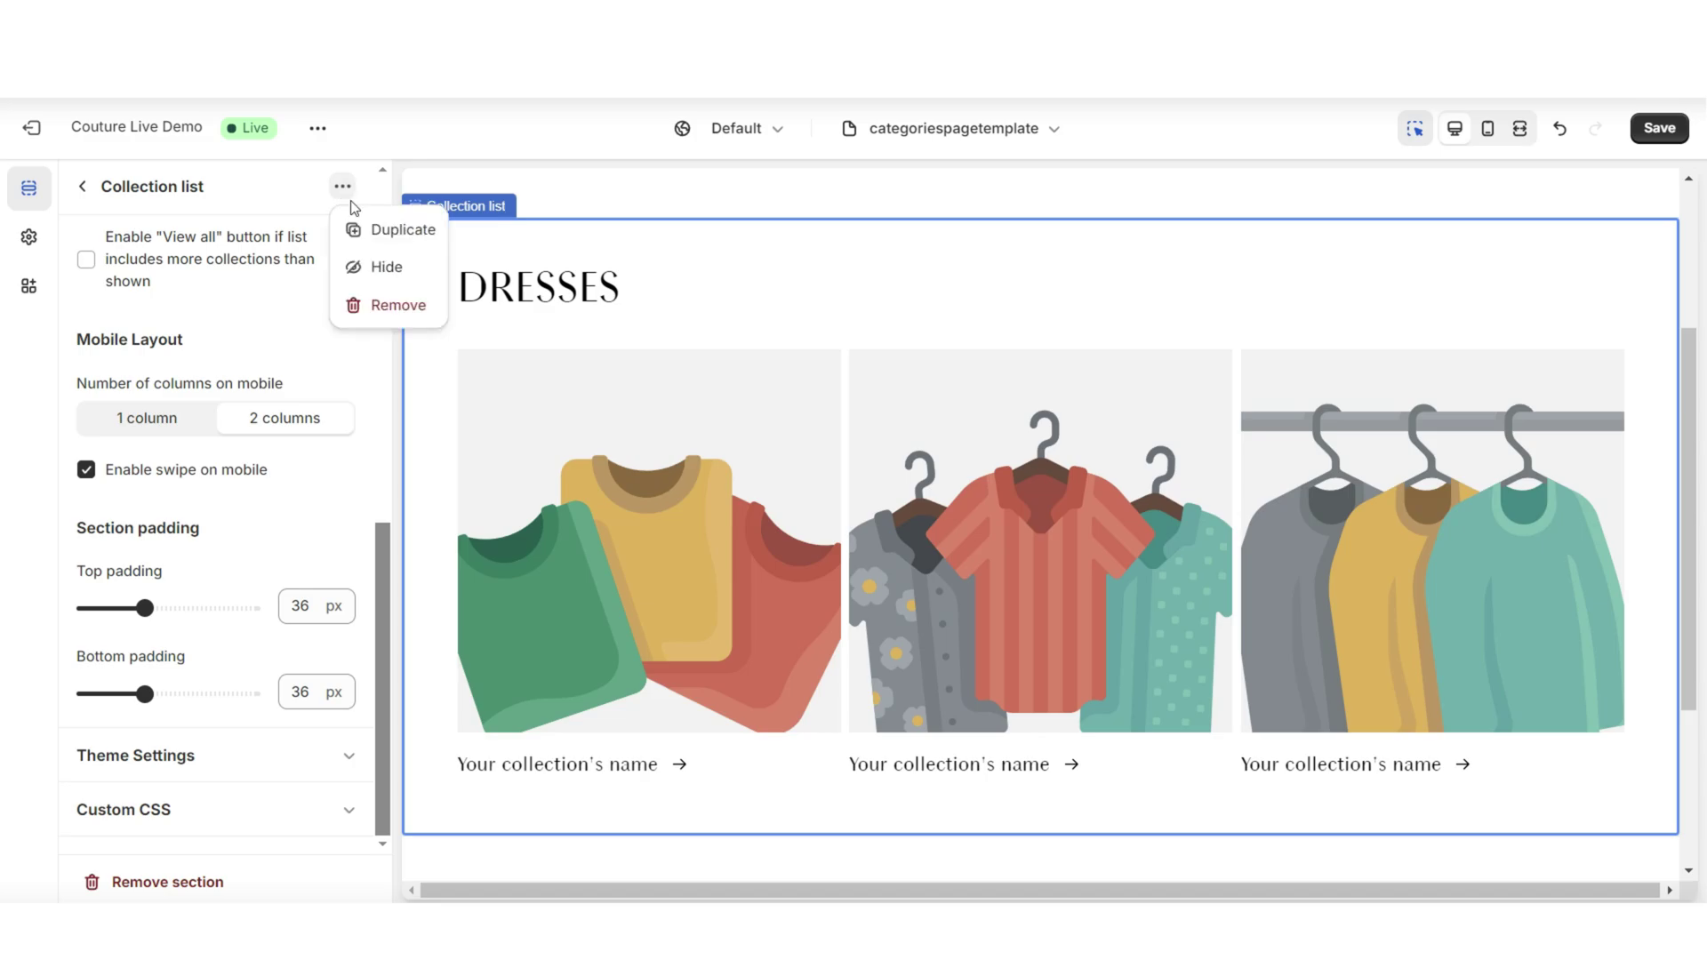
Step: Duplicate the DRESSES collection list and select the copy's heading to rename it SHOES
click(367, 233)
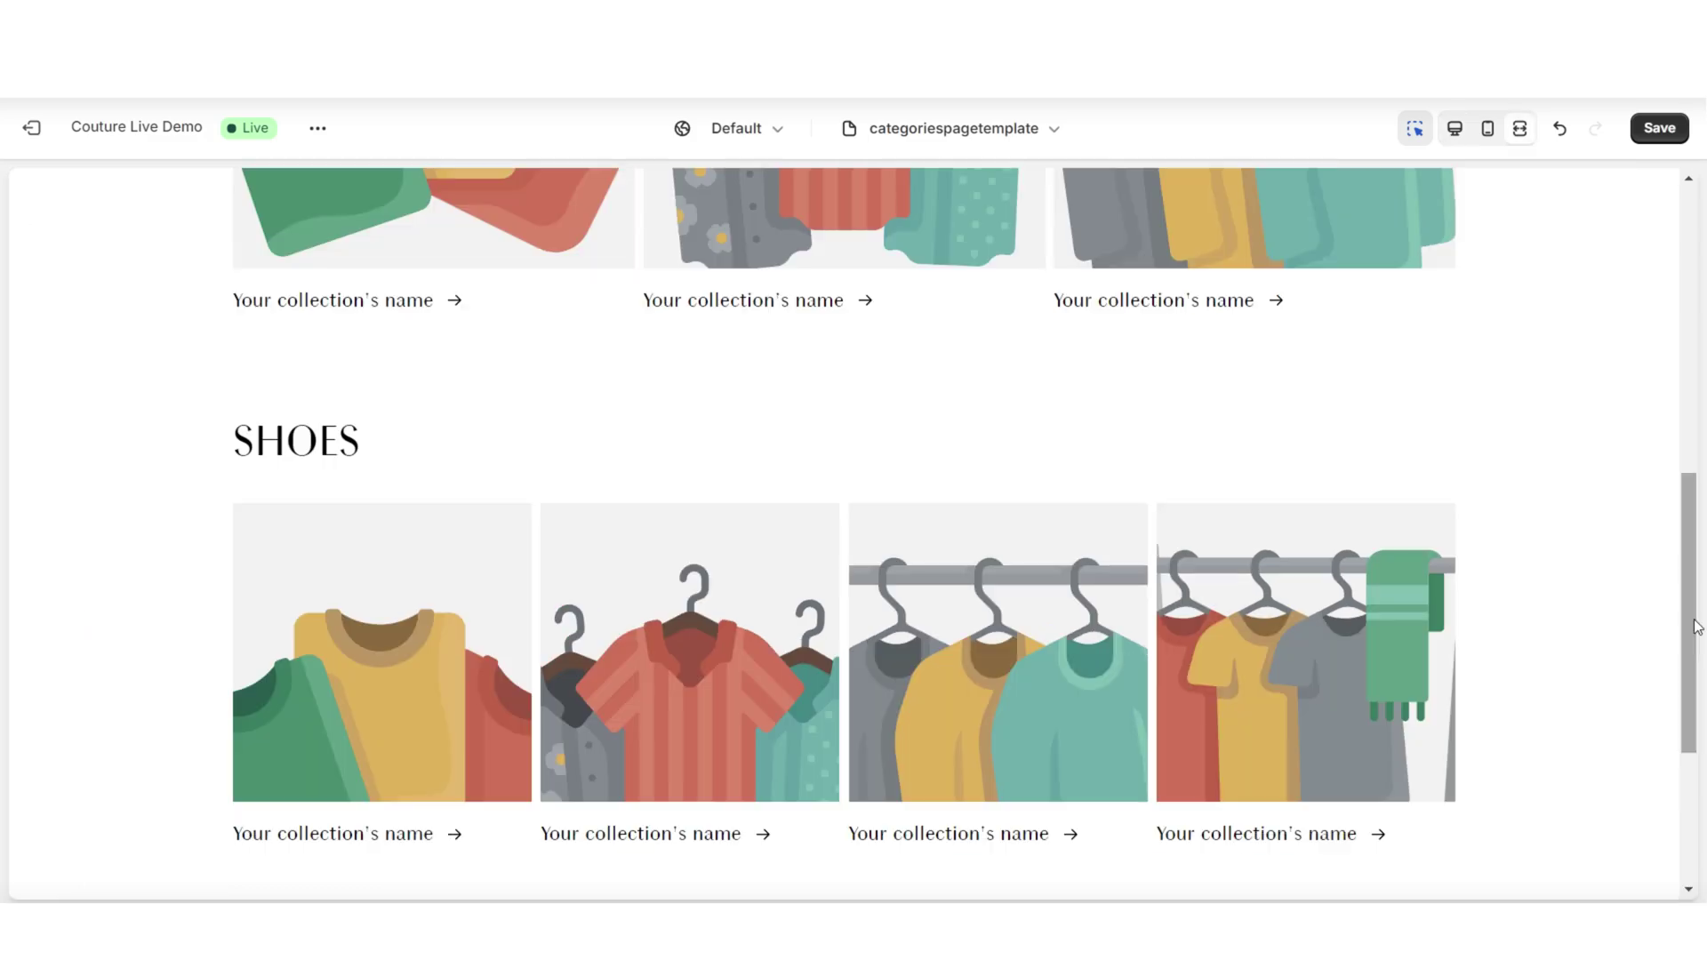
scroll(1694, 614, up, 1)
scroll(1695, 597, down, 2)
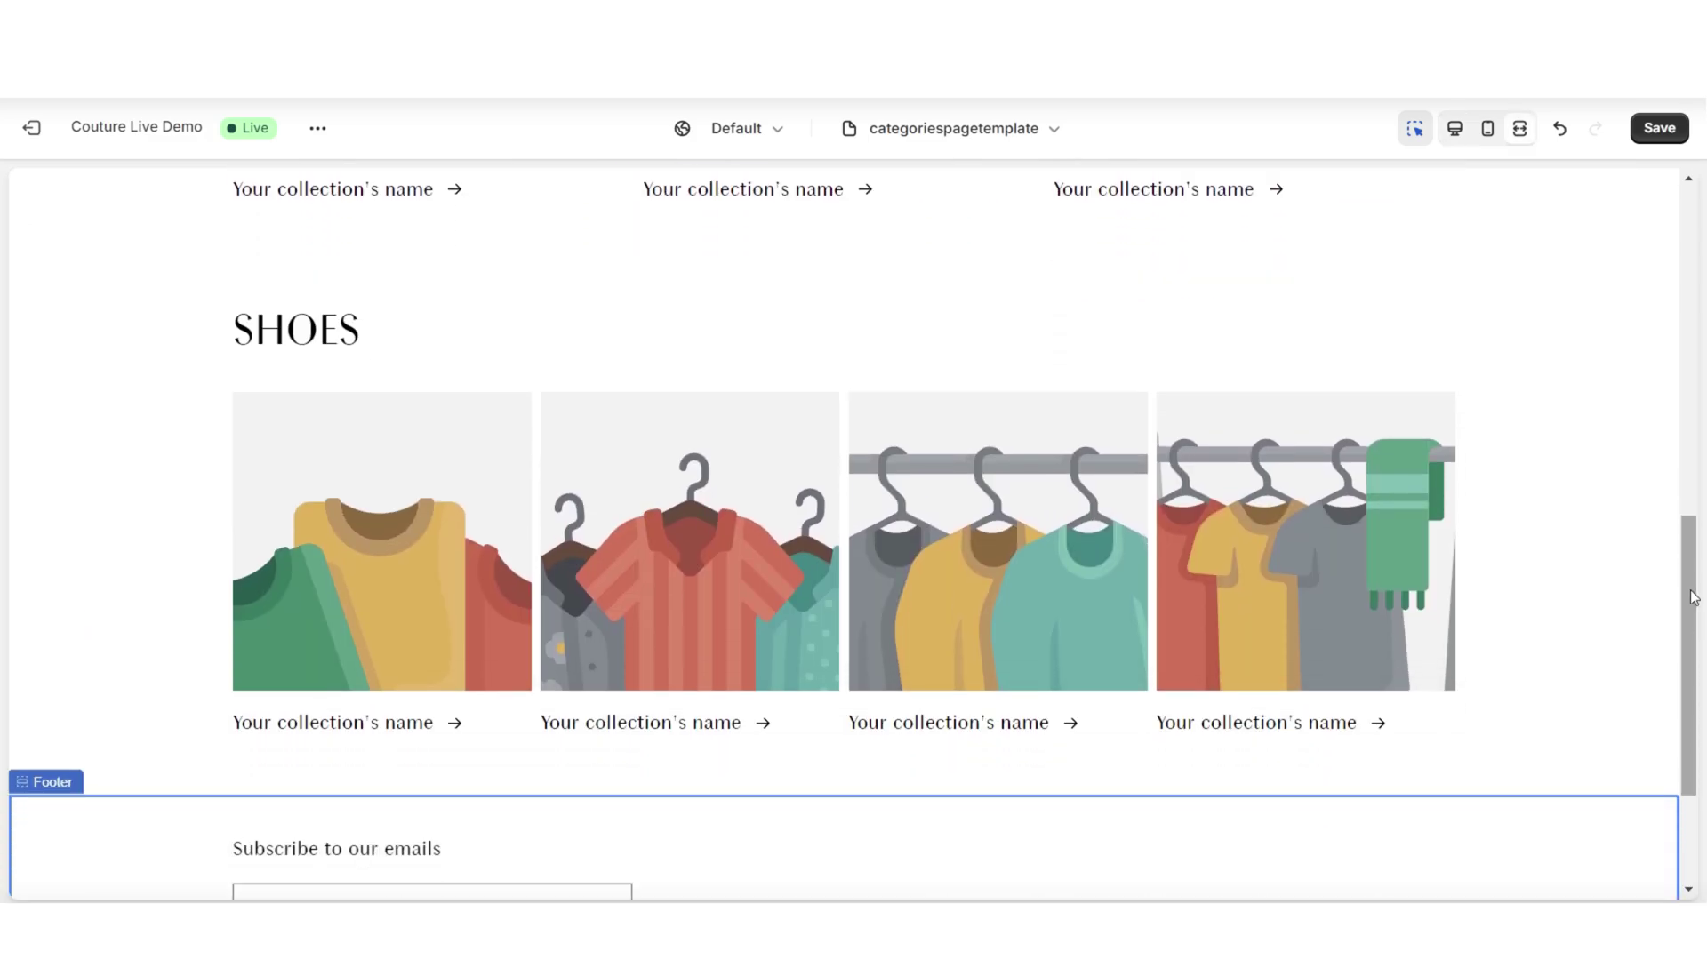
scroll(1692, 552, up, 2)
drag(1693, 543, 1688, 594)
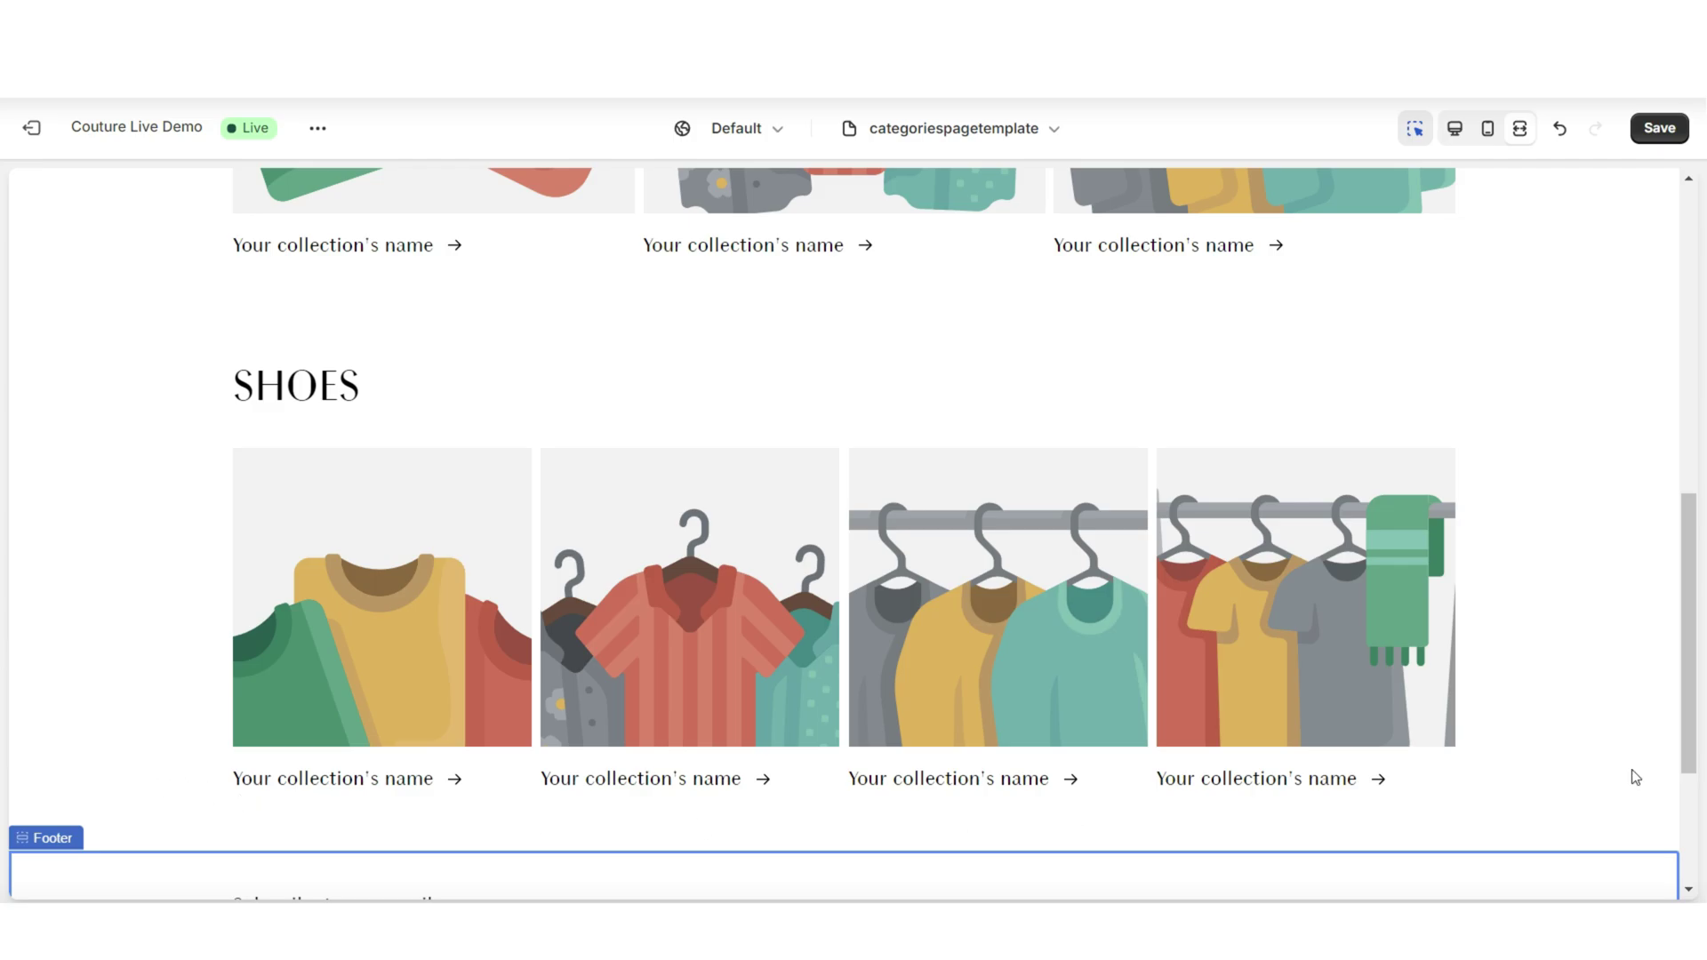
scroll(1689, 711, up, 1)
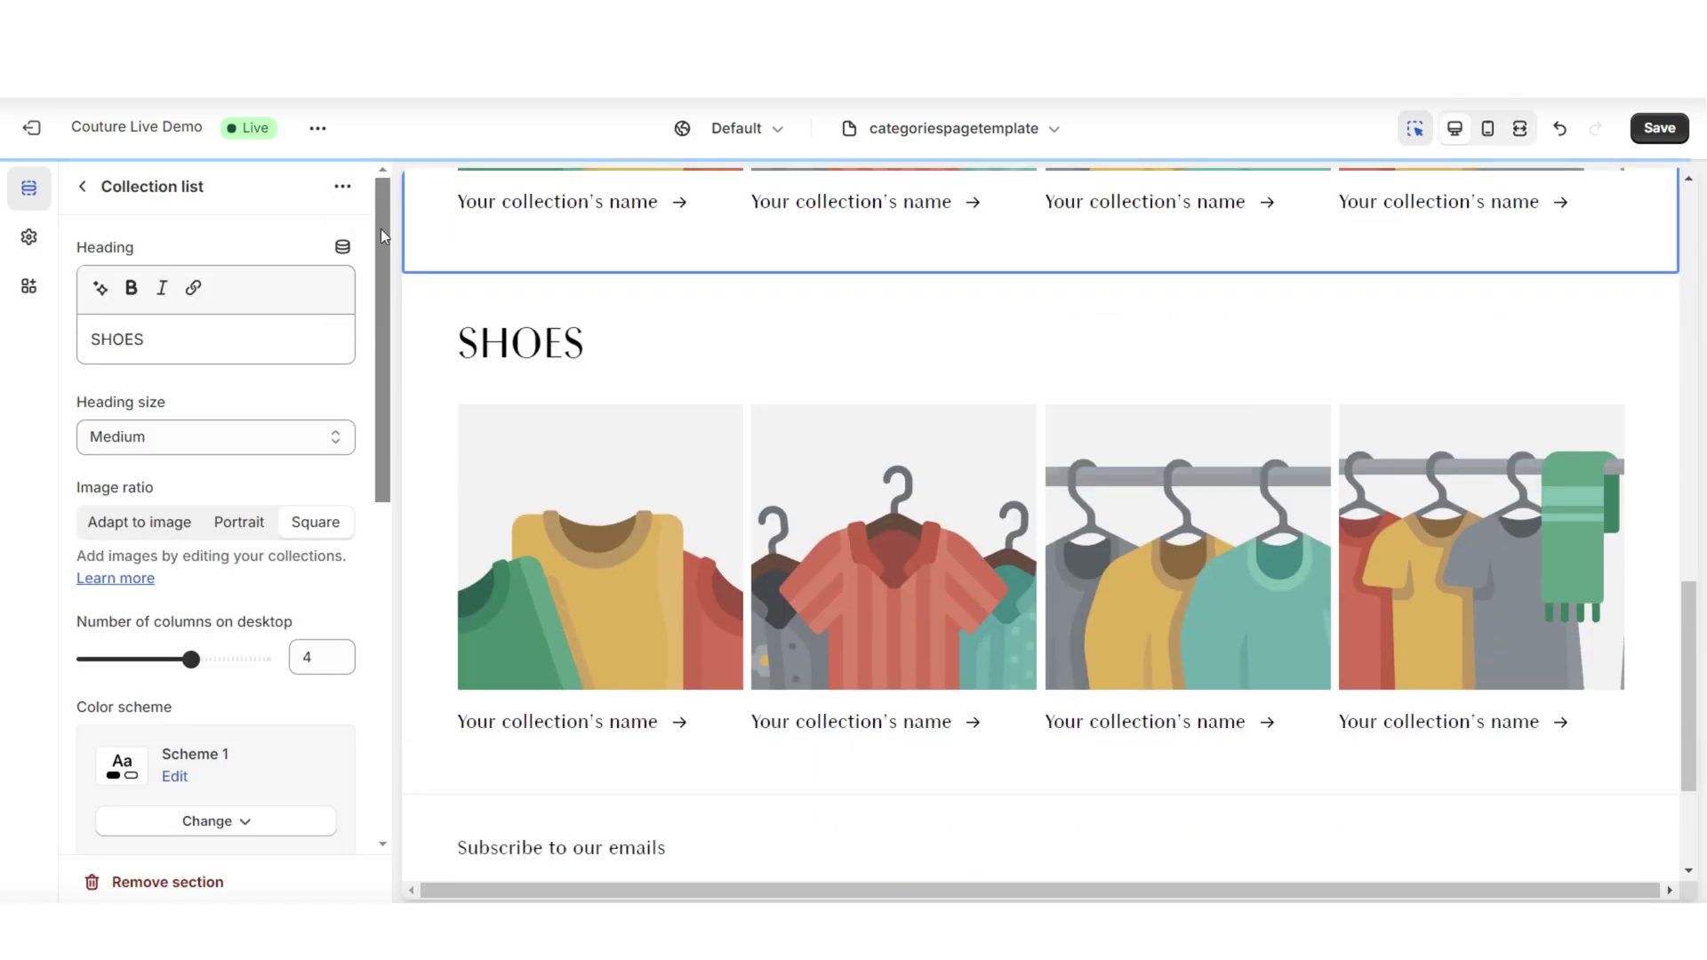
double_click(161, 333)
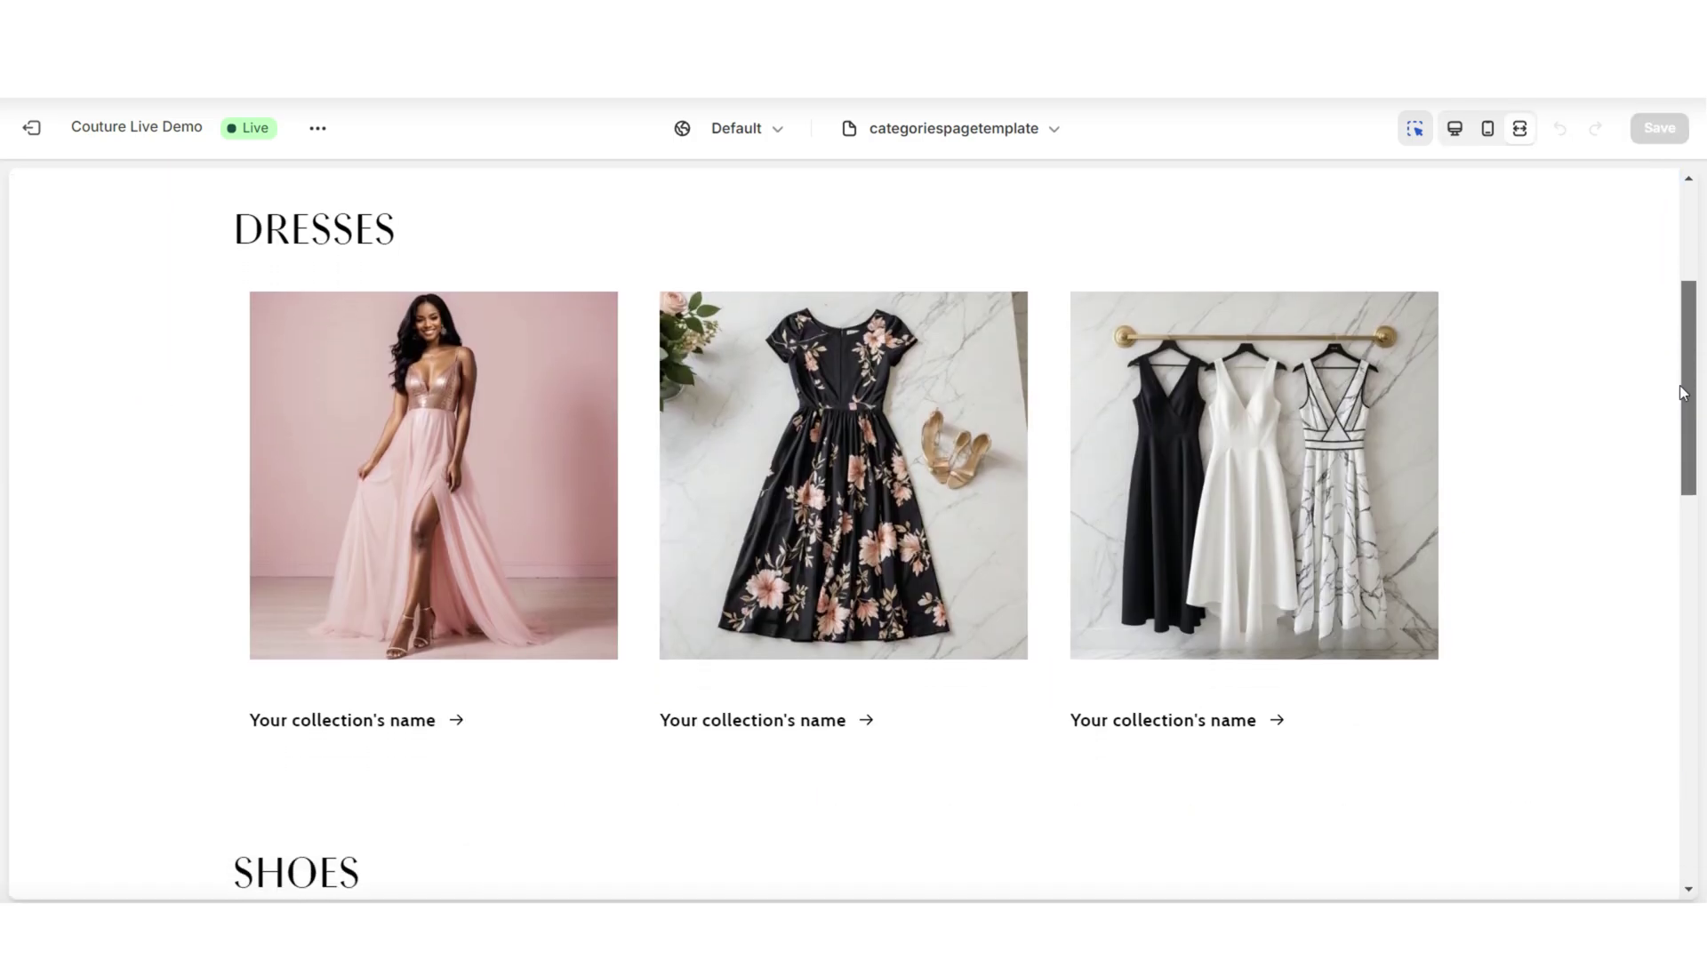